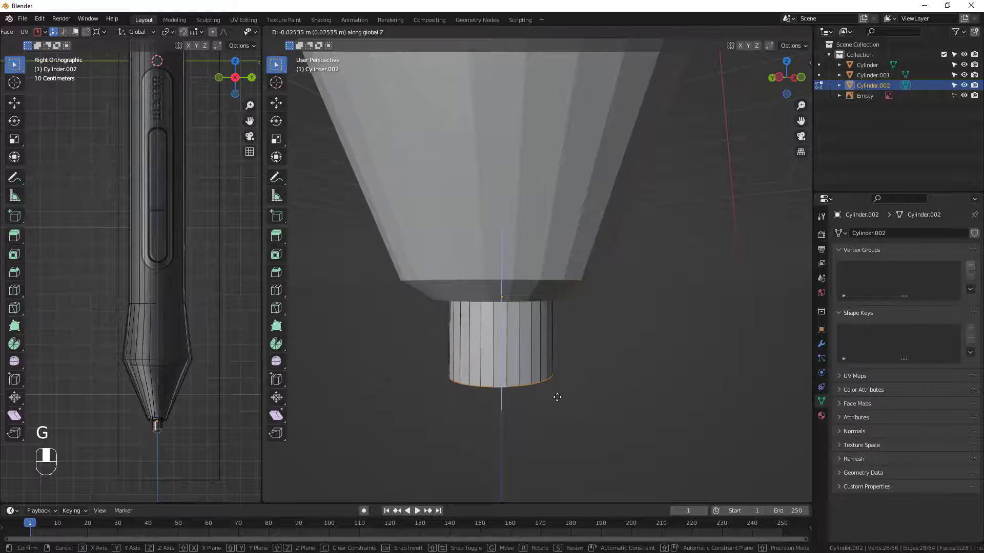
Move the nib cylinder's bottom edge loop about 0.032 m down along Z and extrude it about 0.02 m further down.
left_click(560, 408)
scroll(181, 433, "up", 9)
middle_click_drag(545, 416, 549, 382)
key("e")
key("z")
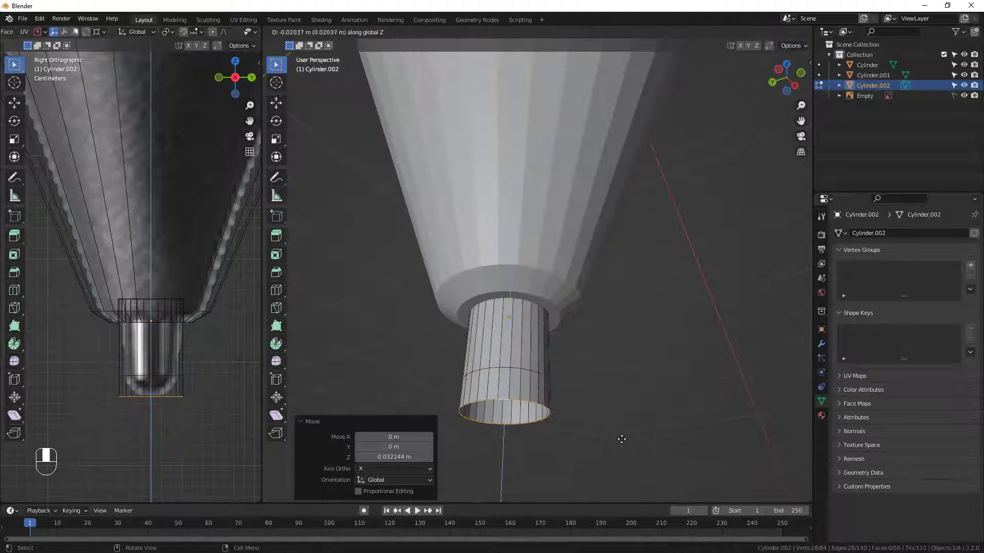
left_click(622, 437)
Scale the nib's bottom edge loop inward to taper it, and extrude and scale another loop from it.
key("s")
left_click(580, 423)
middle_click_drag(684, 469, 691, 465)
key("e")
key("s")
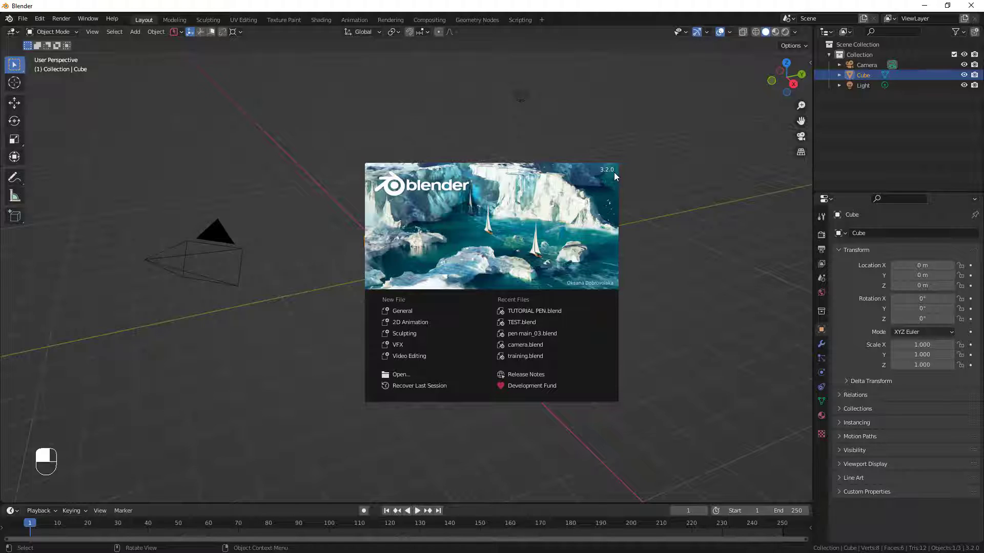
Start a new General file and delete the default camera, cube and light.
left_click(410, 310)
middle_click_drag(465, 343, 454, 342)
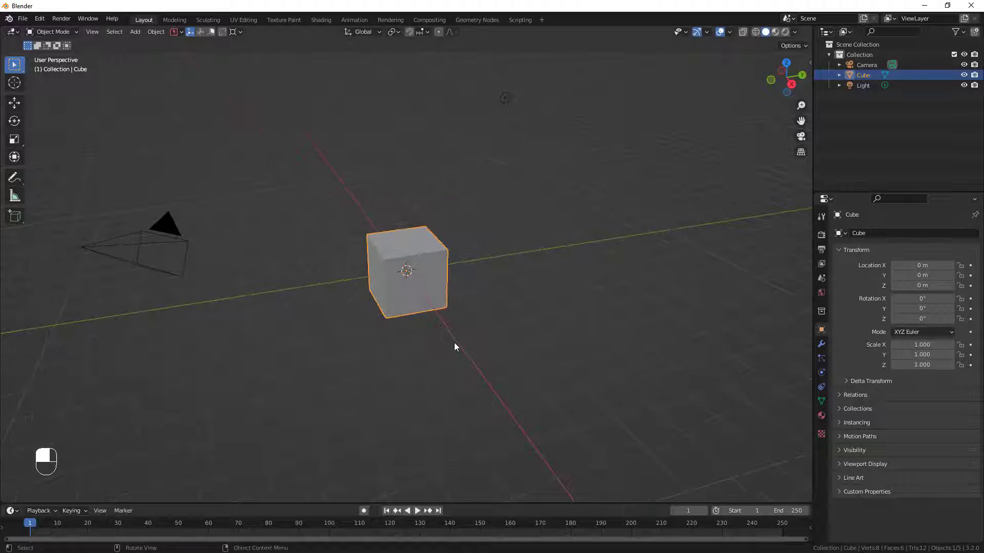
scroll(421, 283, "down", 3)
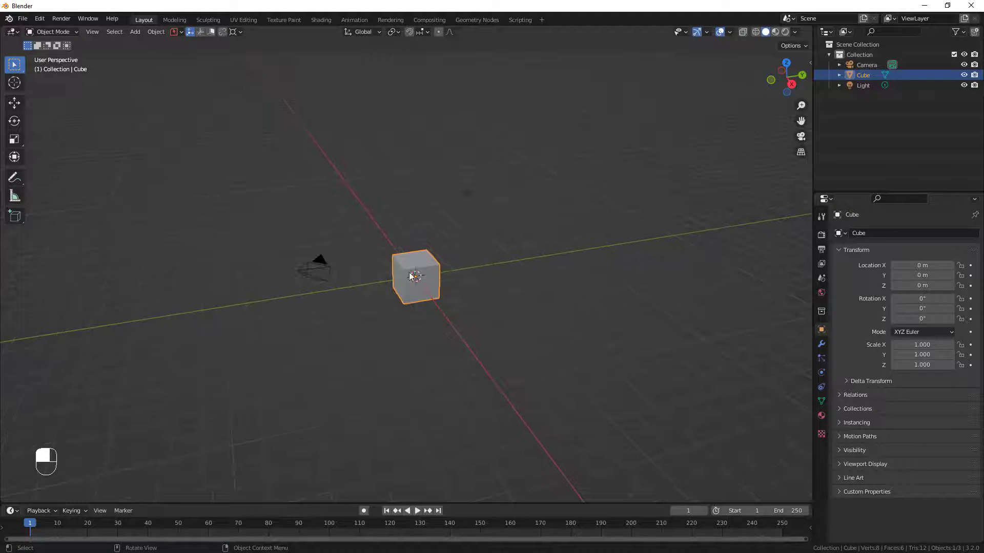
left_click_drag(498, 169, 265, 336)
middle_click_drag(387, 309, 391, 287)
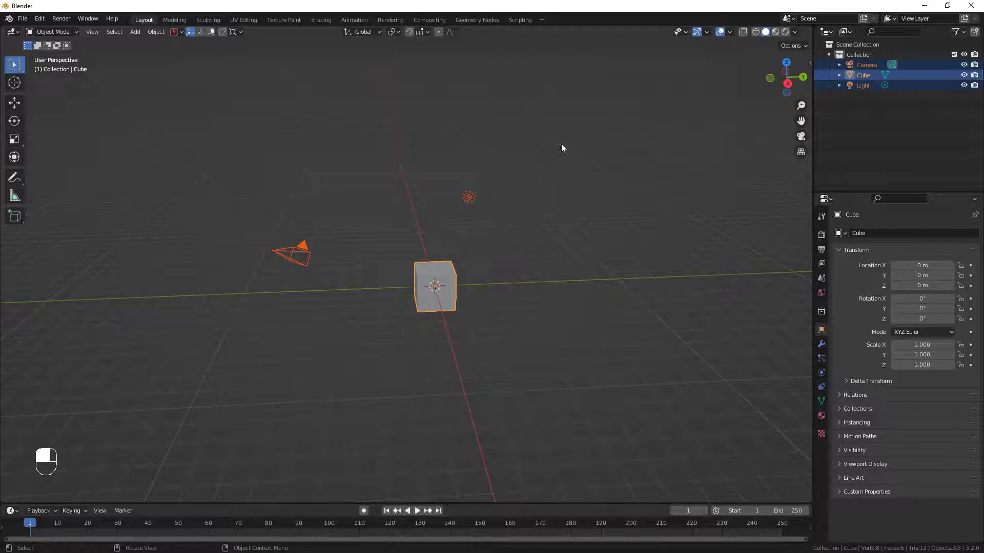
left_click_drag(562, 140, 233, 326)
scroll(433, 277, "up", 2)
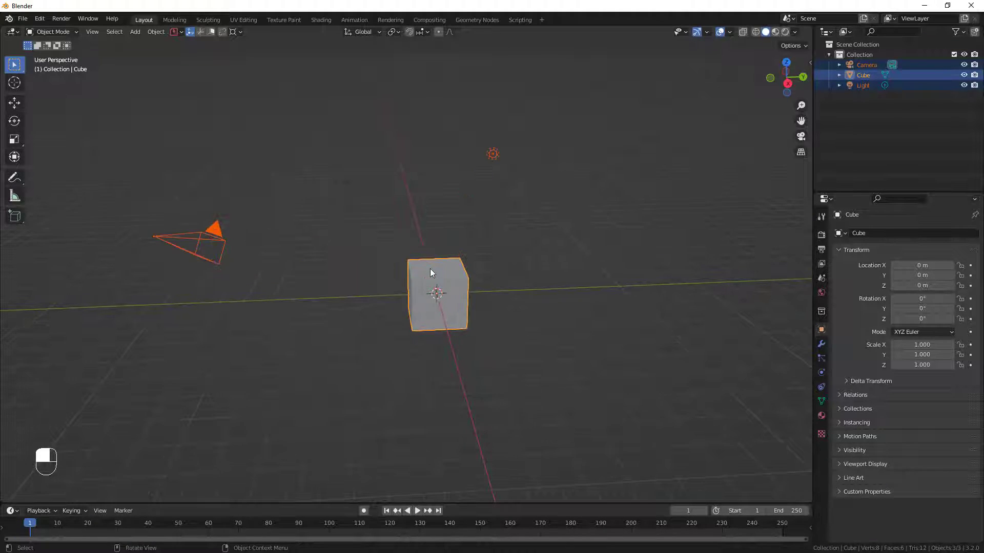
key("x")
left_click(442, 304)
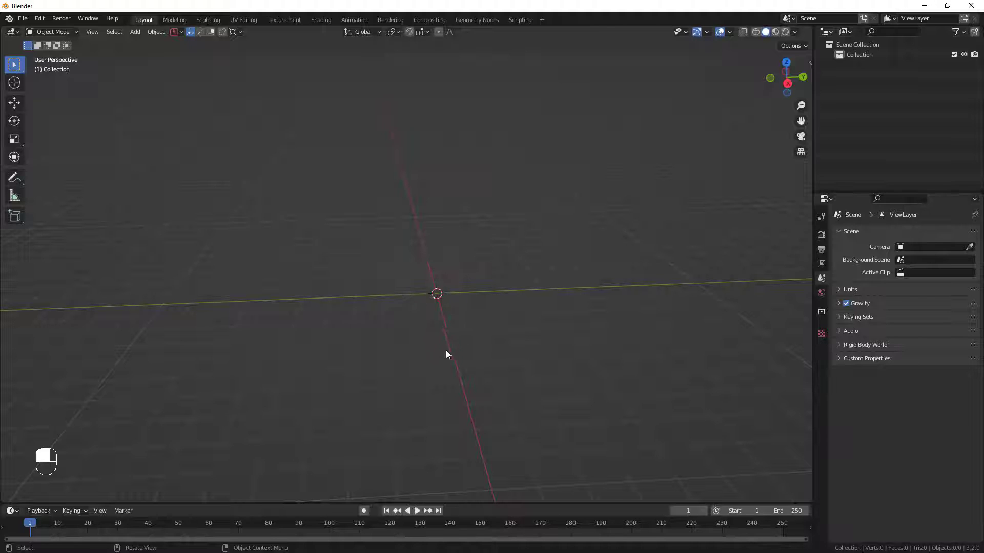
Add the LP1100K_tp image from the Downloads folder as a reference in the right orthographic view.
middle_click_drag(446, 354, 404, 358, "alt")
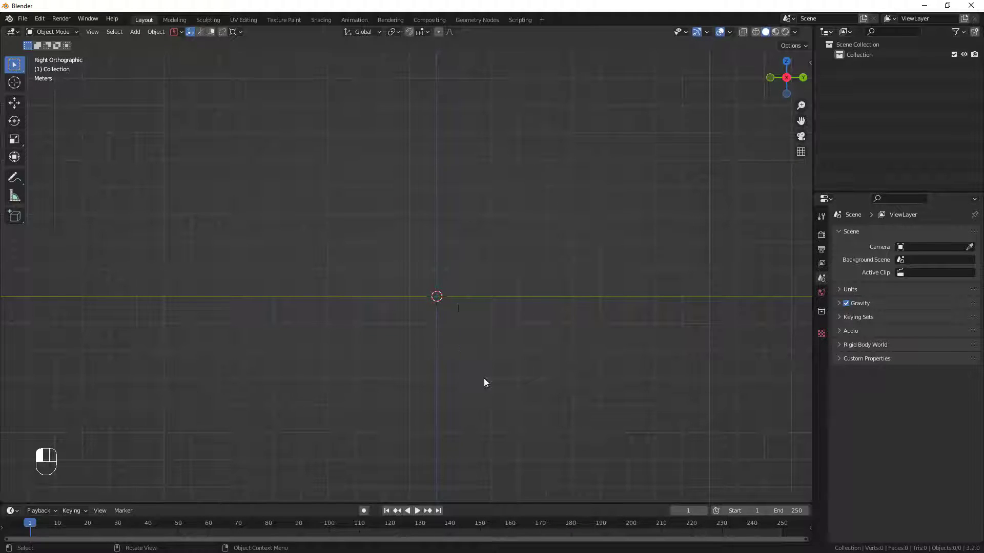
key("super")
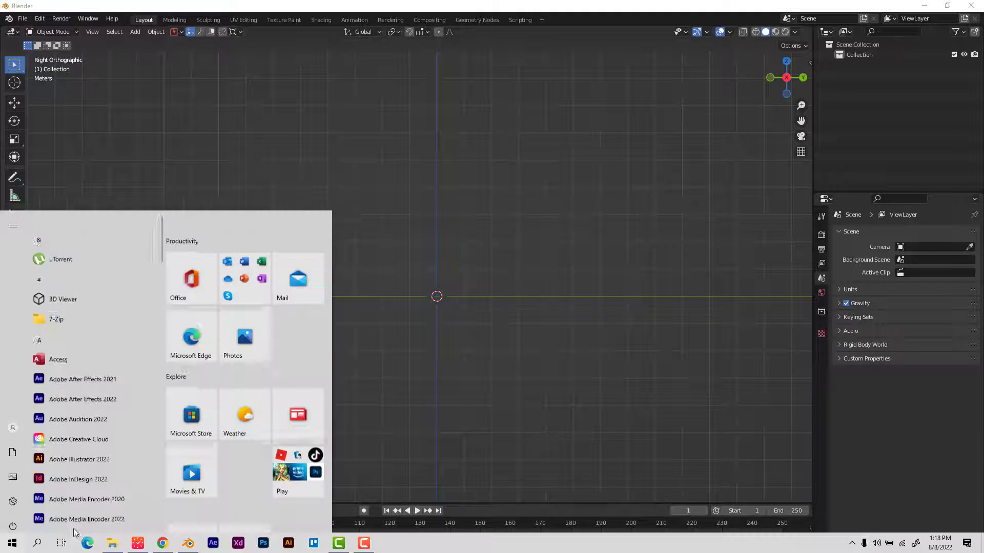
left_click(121, 547)
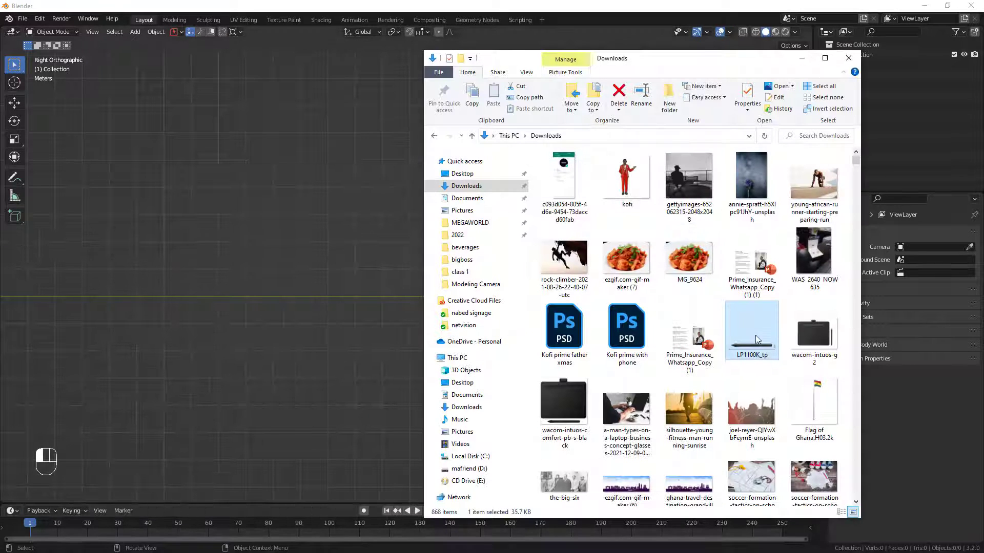
left_click_drag(681, 331, 352, 318)
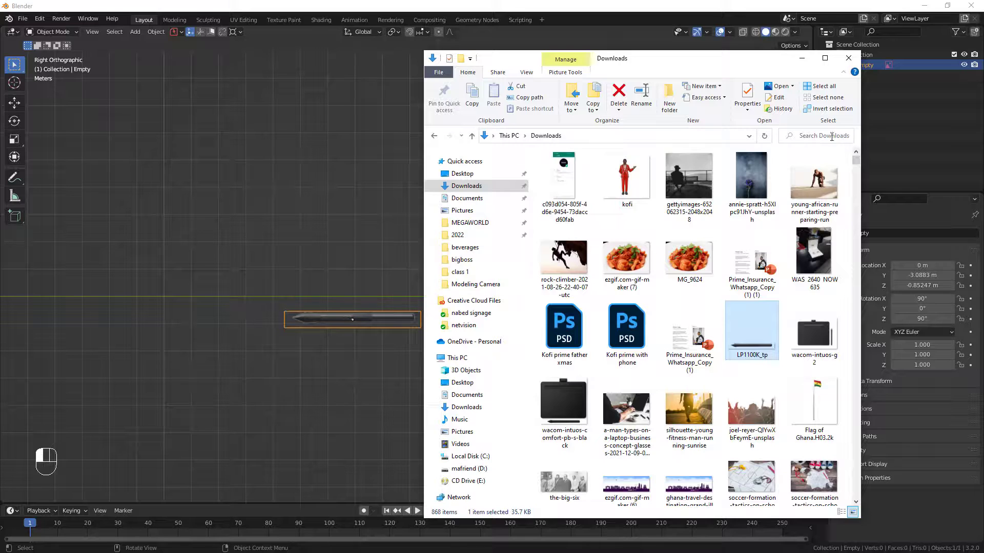
left_click(802, 58)
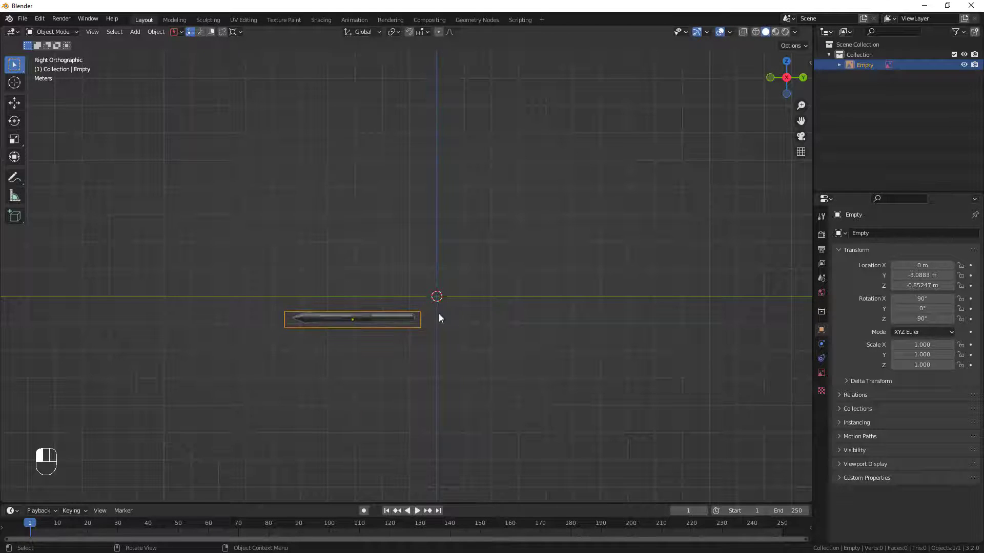
Move the pen reference image onto the world origin, to about Y 0.022 m and Z -0.015 m.
scroll(441, 318, "up", 3)
middle_click_drag(457, 318, 371, 341, "shift")
scroll(357, 314, "up", 2)
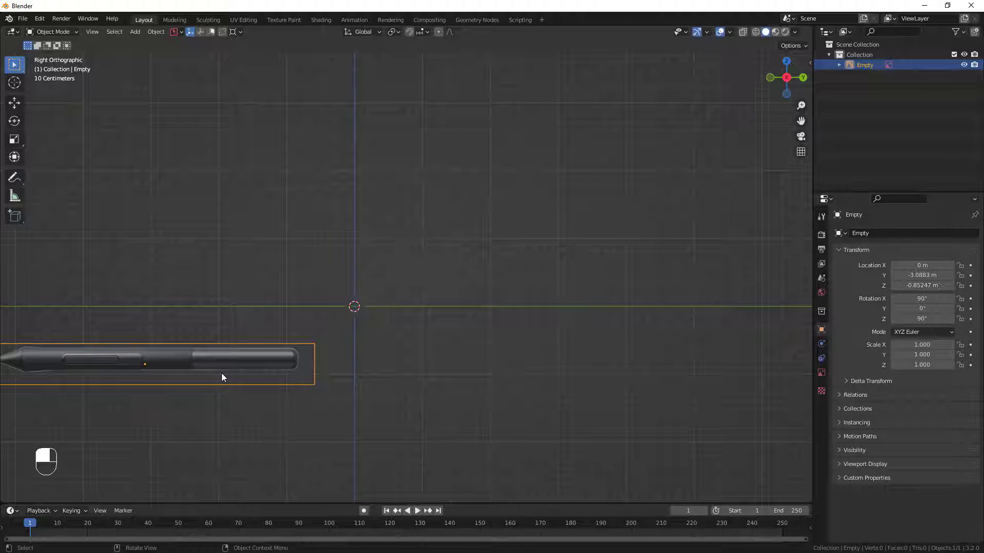
key("g")
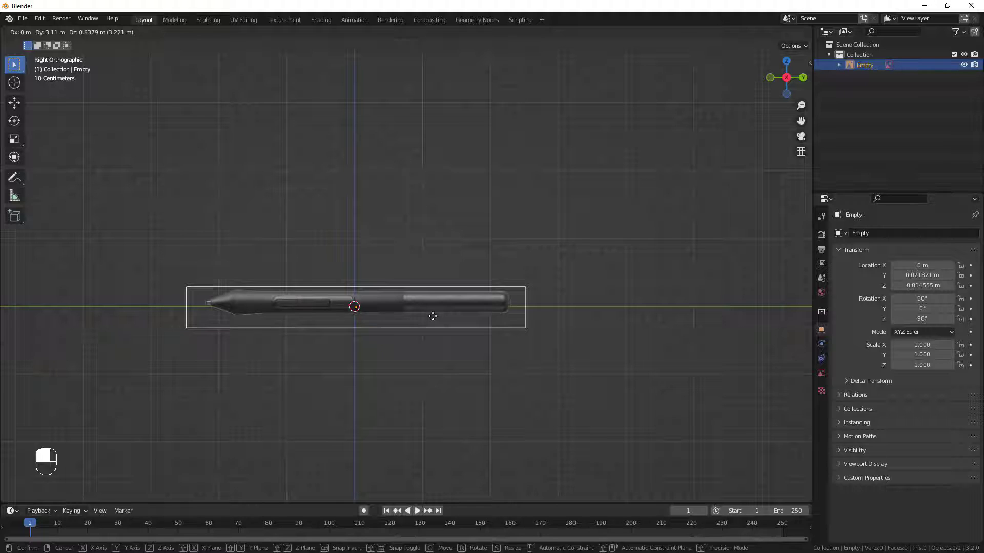
left_click(432, 317)
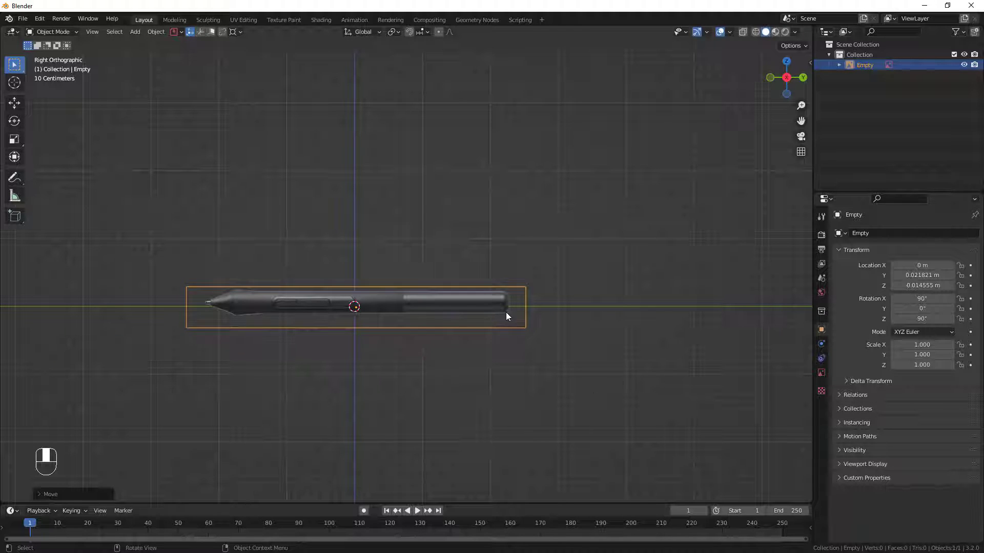
Rotate the reference image by -90° so the pen stands upright with its tip pointing down.
key("r")
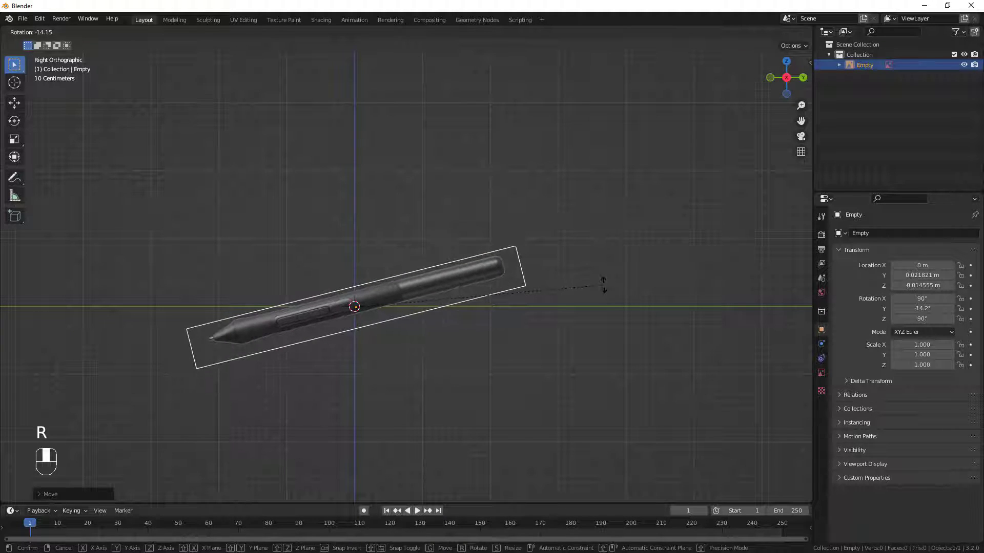
type("-90")
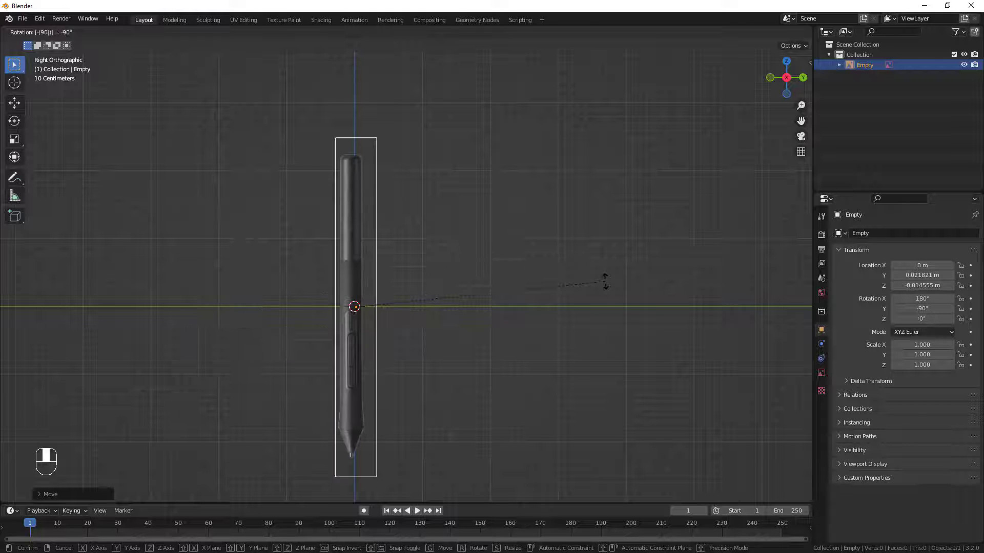
key("Return")
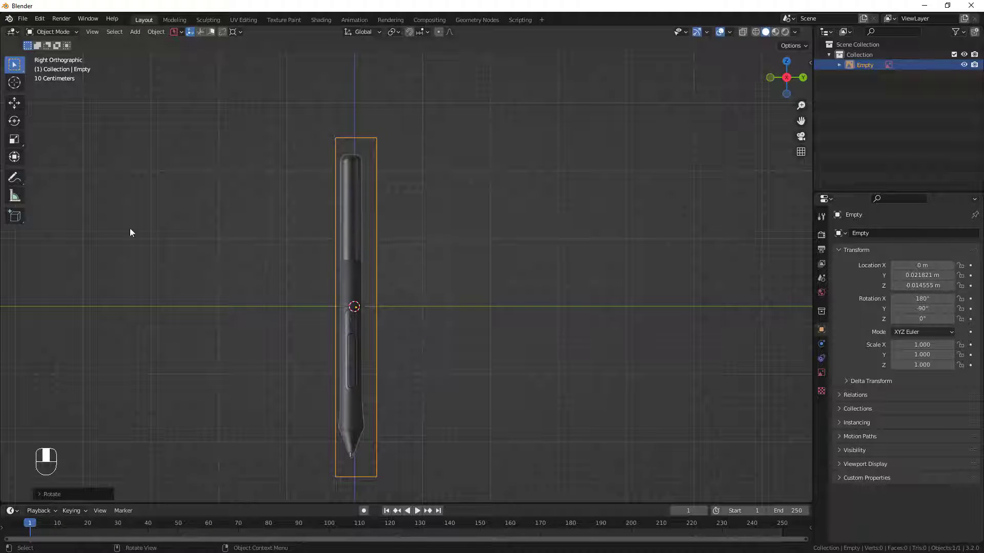
Shift the reference image sideways to about Y 0.07 m so the pen's tip is centred on the vertical axis.
scroll(359, 390, "up", 3)
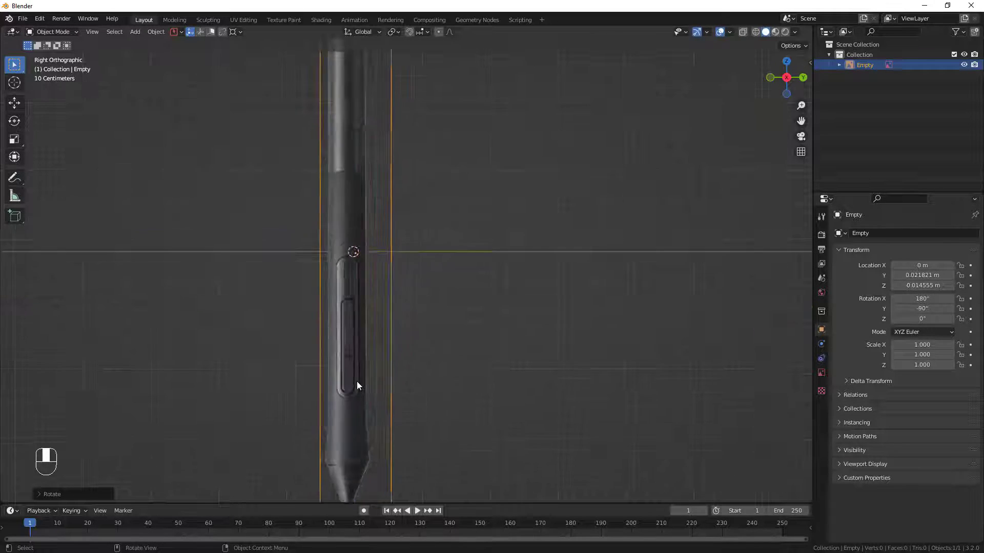
scroll(356, 387, "down", 1)
scroll(340, 456, "down", 4, "shift")
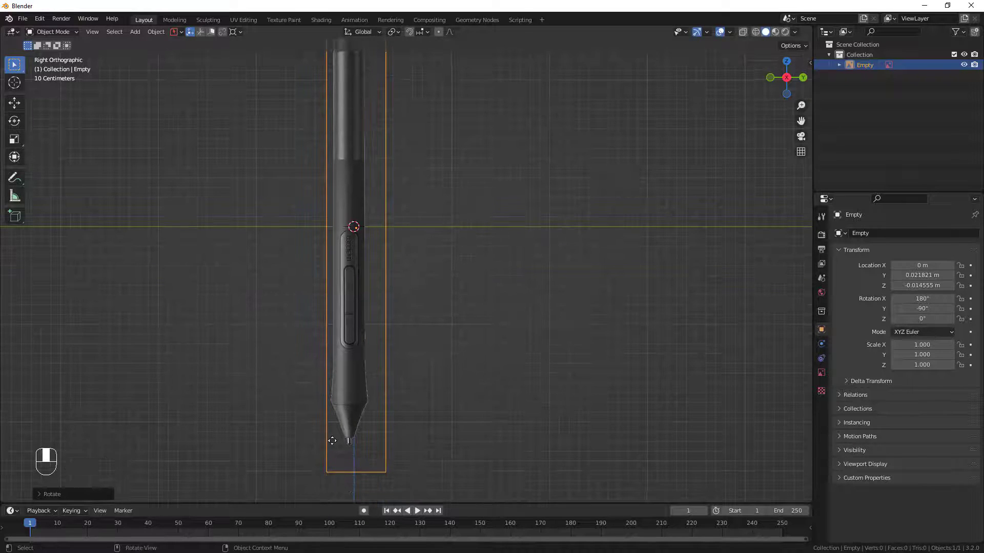
scroll(333, 439, "up", 5)
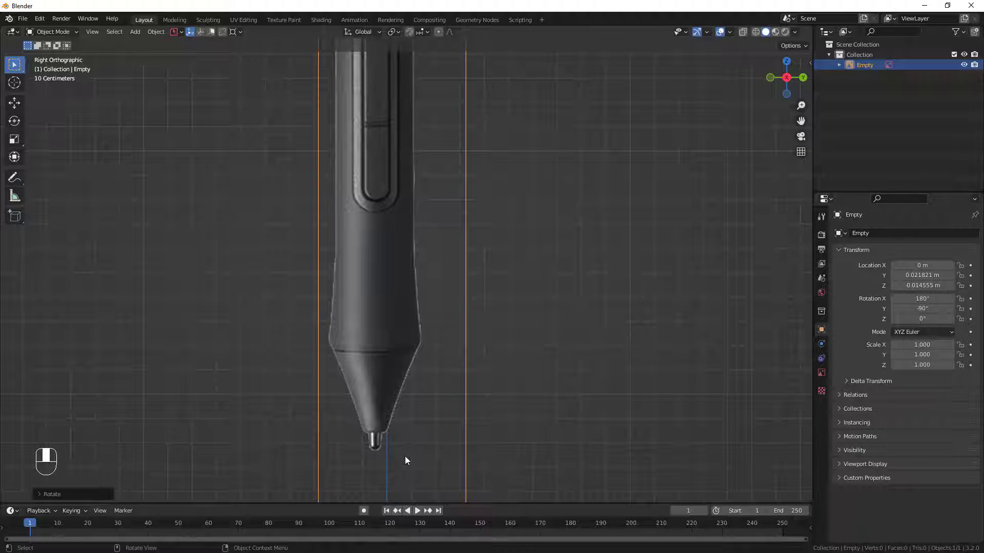
key("g")
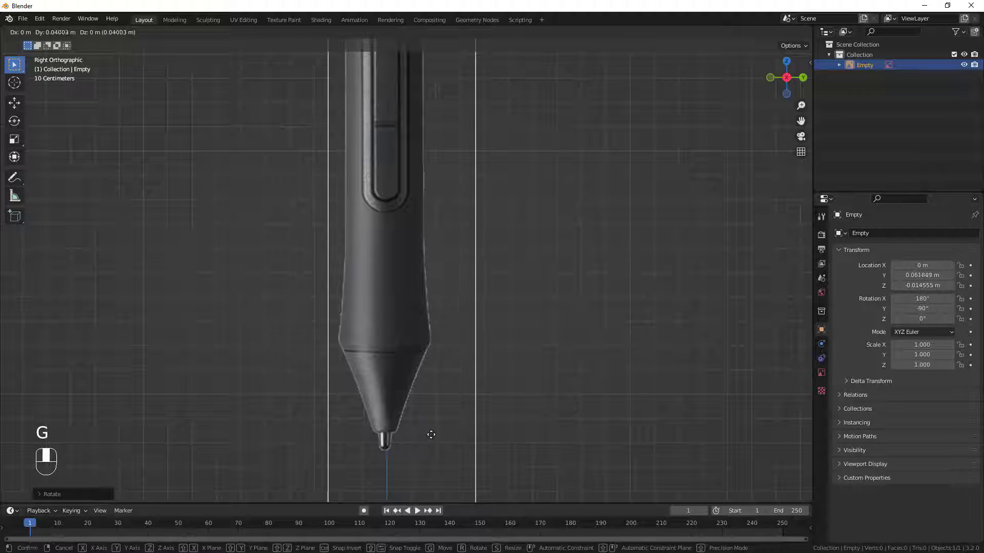
left_click(410, 446)
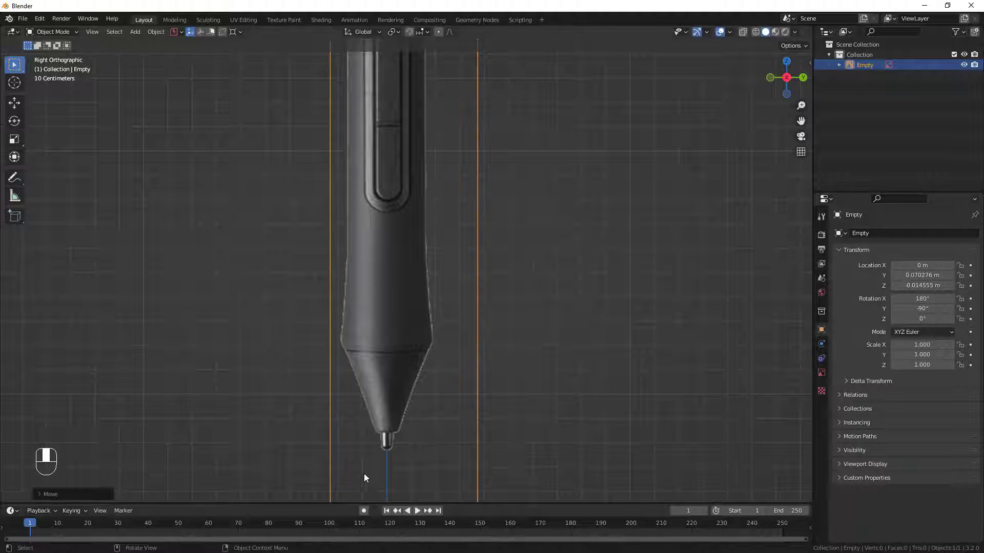
scroll(417, 459, "up", 7)
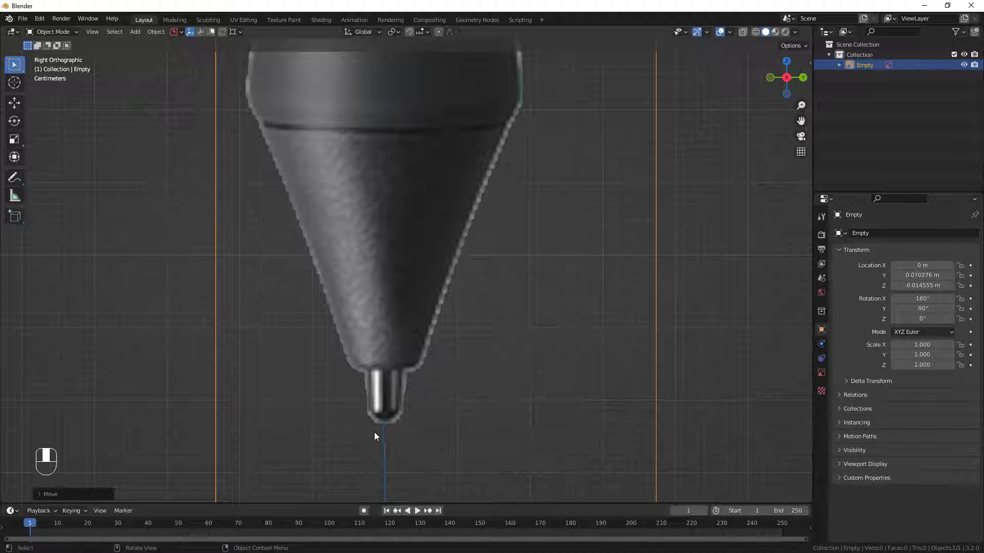
scroll(376, 429, "down", 6)
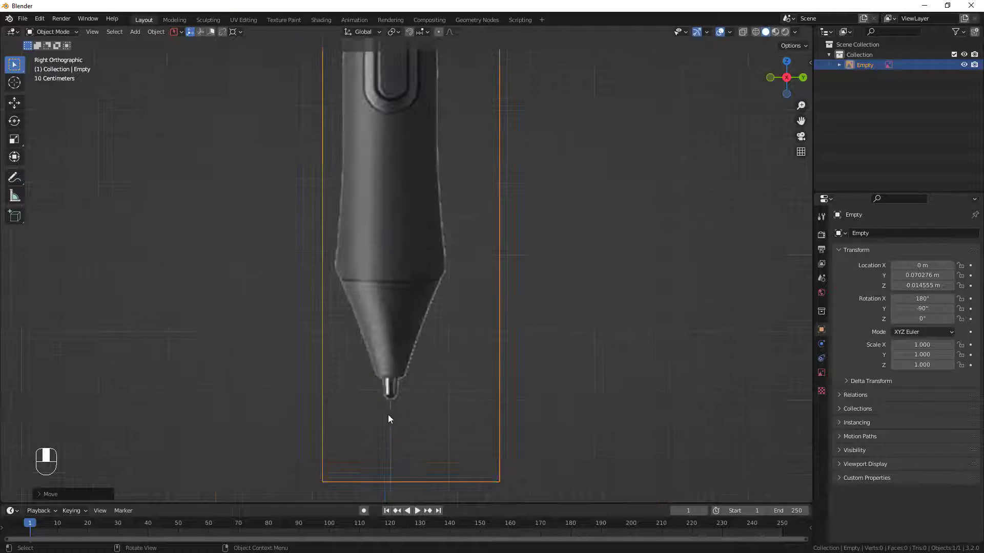
Split the 3D viewport into a narrow and a wide view, and frame the whole pen in the narrow one.
middle_click_drag(396, 380, 383, 434, "shift")
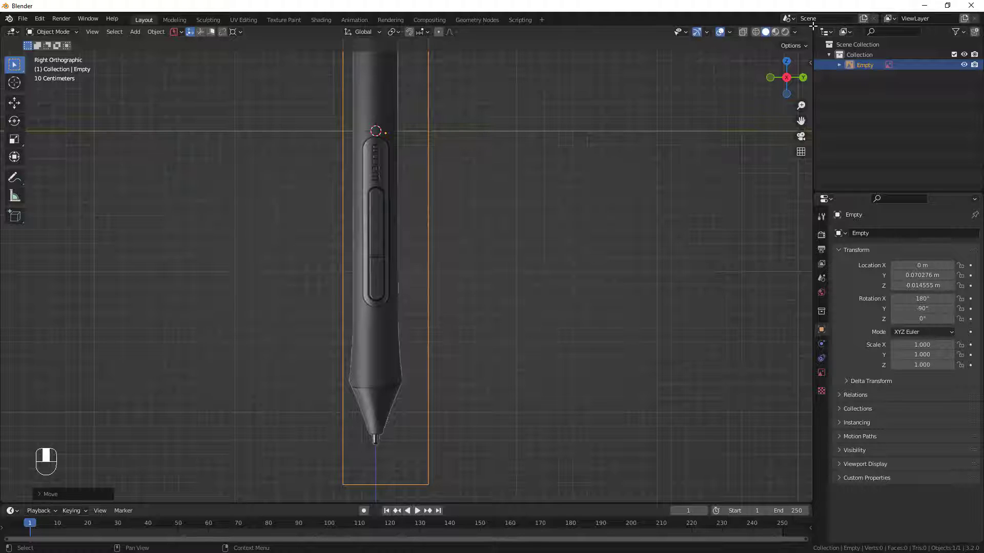
left_click_drag(812, 25, 262, 228)
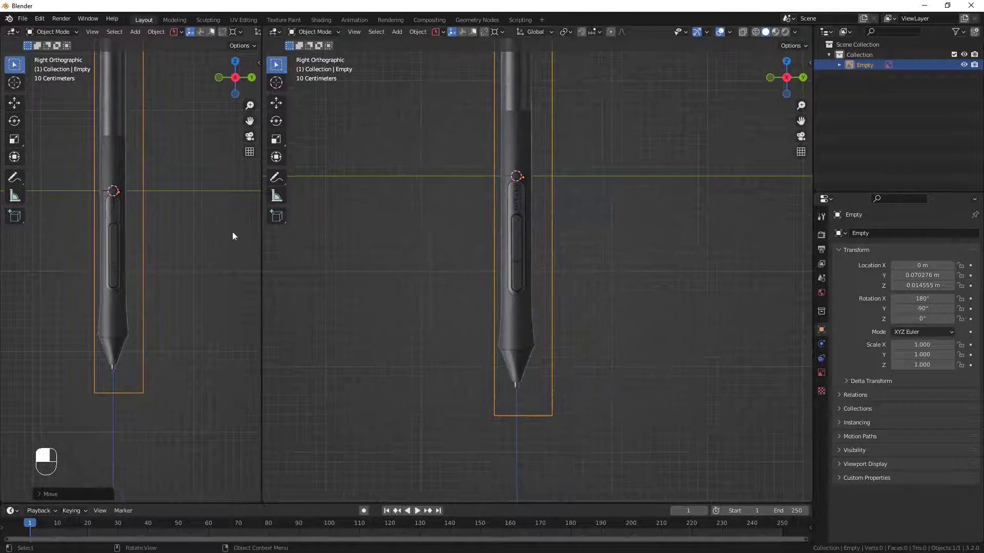
middle_click_drag(182, 231, 188, 307, "shift")
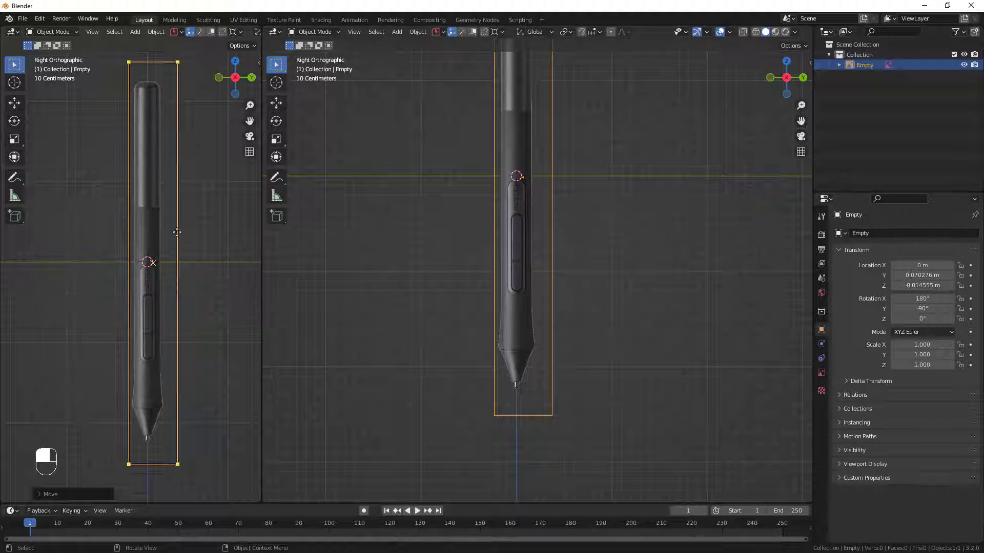
Turn off Perspective display for the pen reference image so it shows only in orthographic views, and check it by orbiting.
left_click(143, 240)
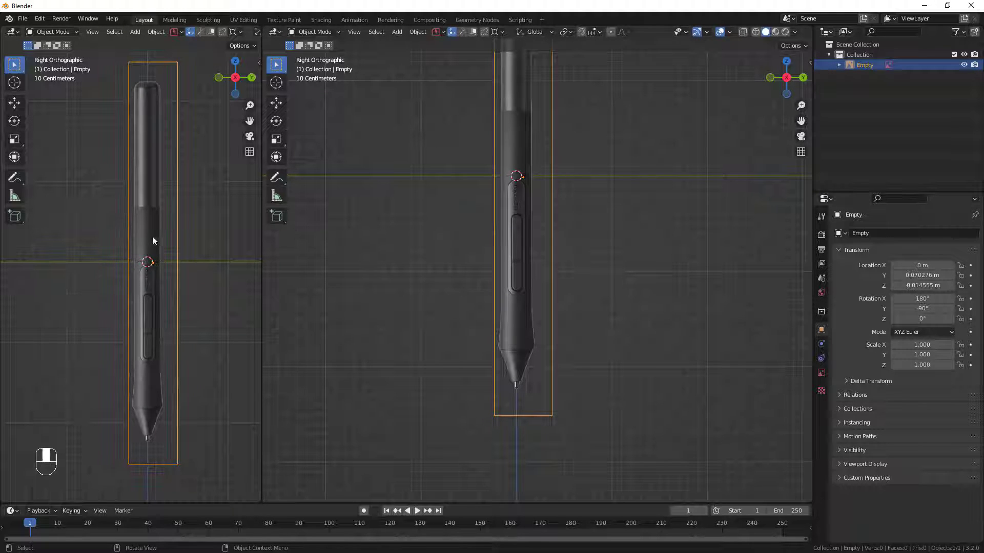
left_click(821, 372)
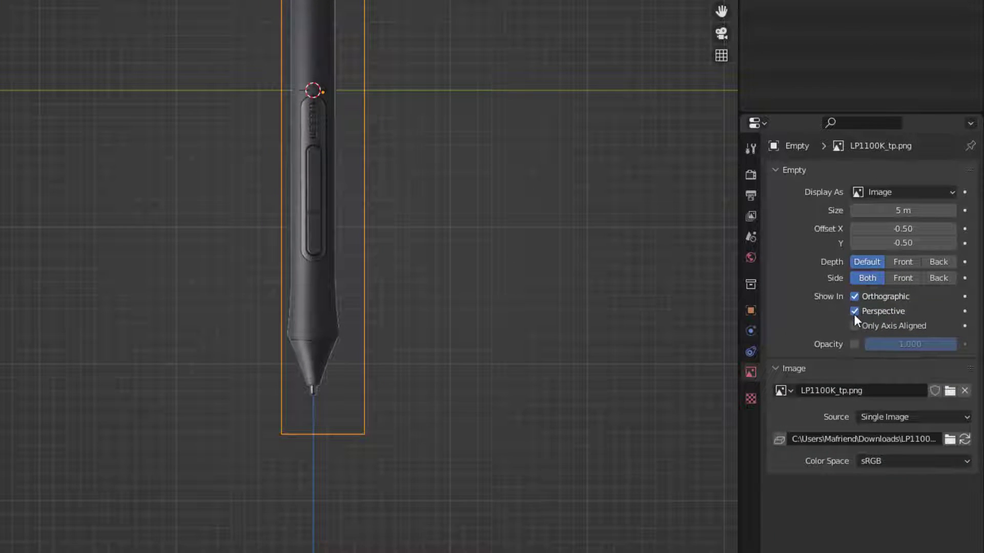
left_click(854, 312)
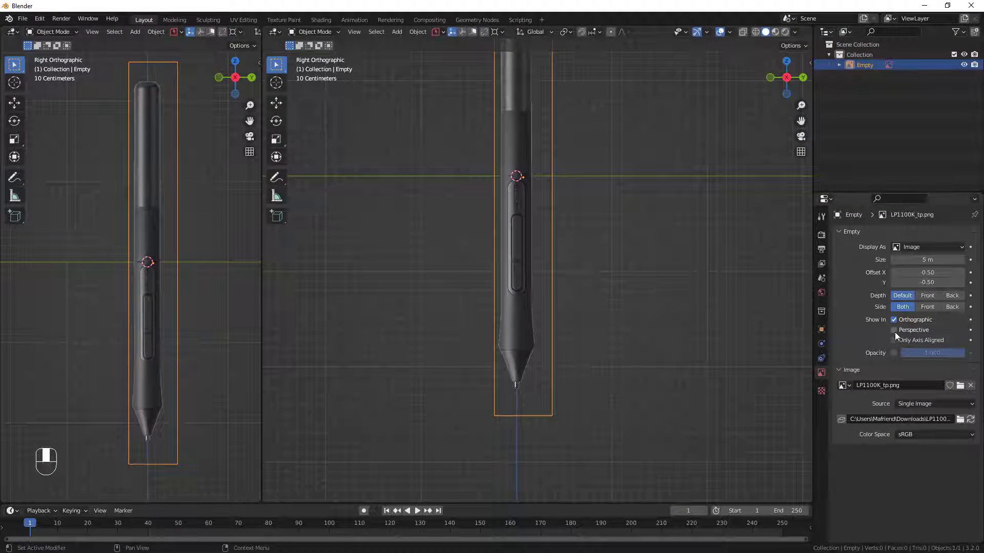
left_click(894, 331)
middle_click_drag(603, 300, 616, 310)
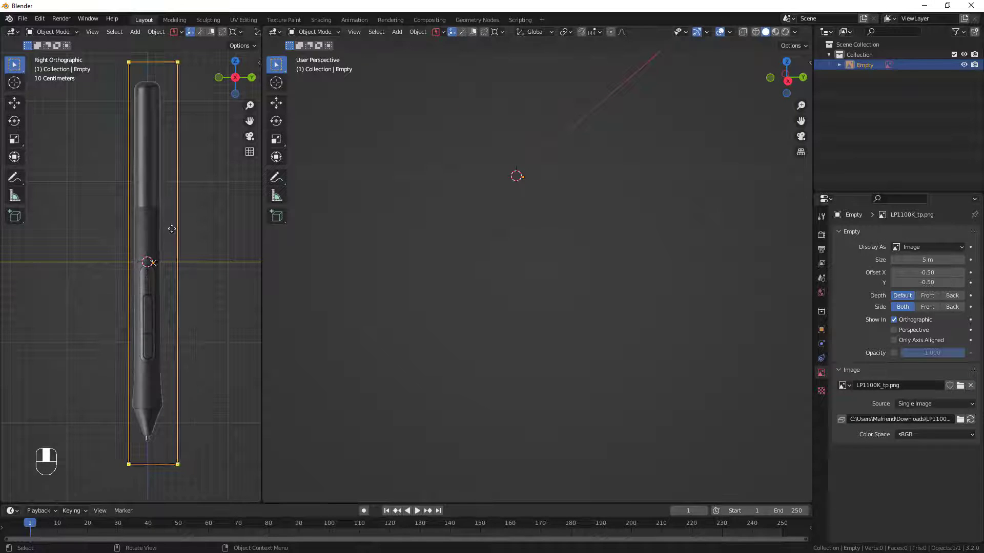
middle_click_drag(481, 310, 601, 319, "alt")
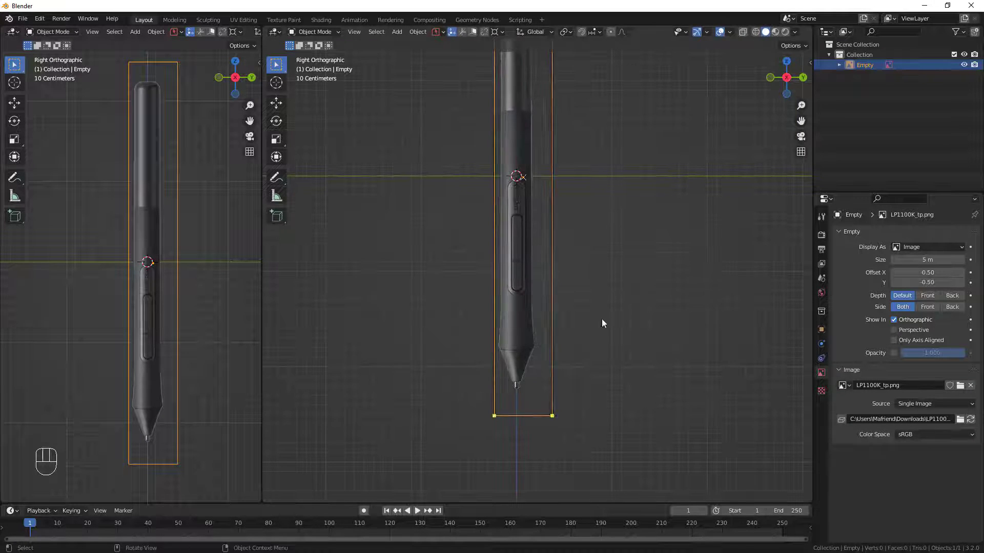
Show the selectability toggles in the Outliner and make the pen reference image unselectable.
middle_click_drag(536, 253, 554, 283, "shift")
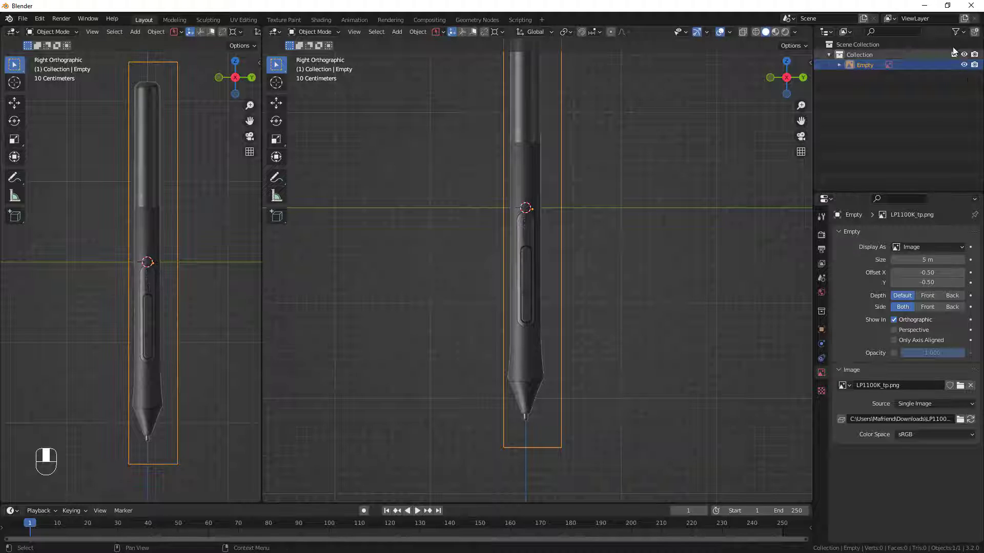
left_click(961, 34)
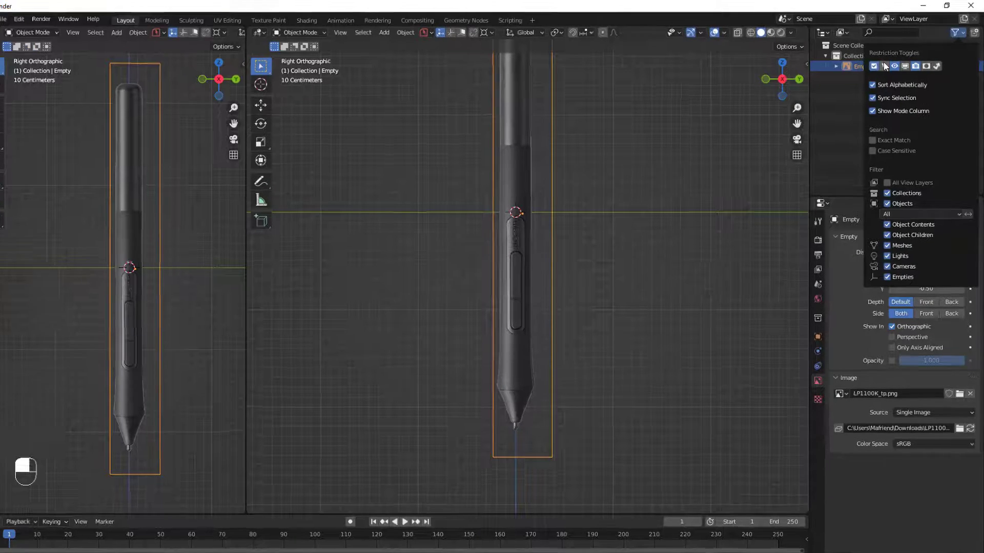
left_click(885, 66)
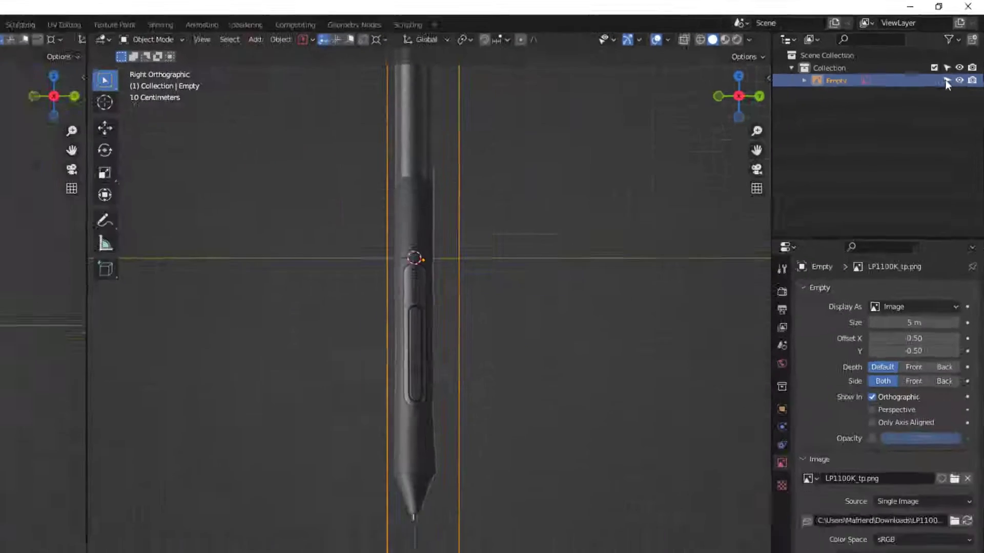
left_click(923, 131)
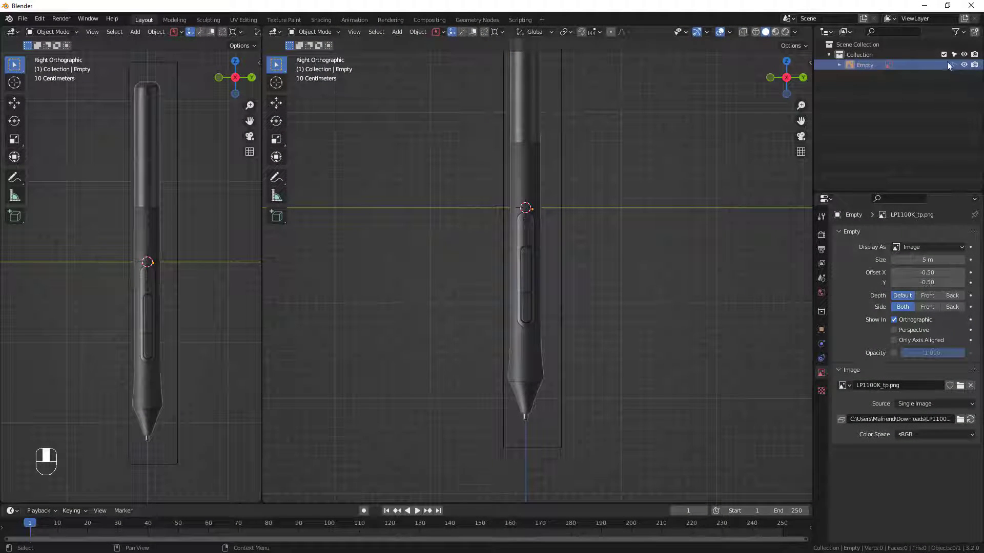
left_click(642, 263)
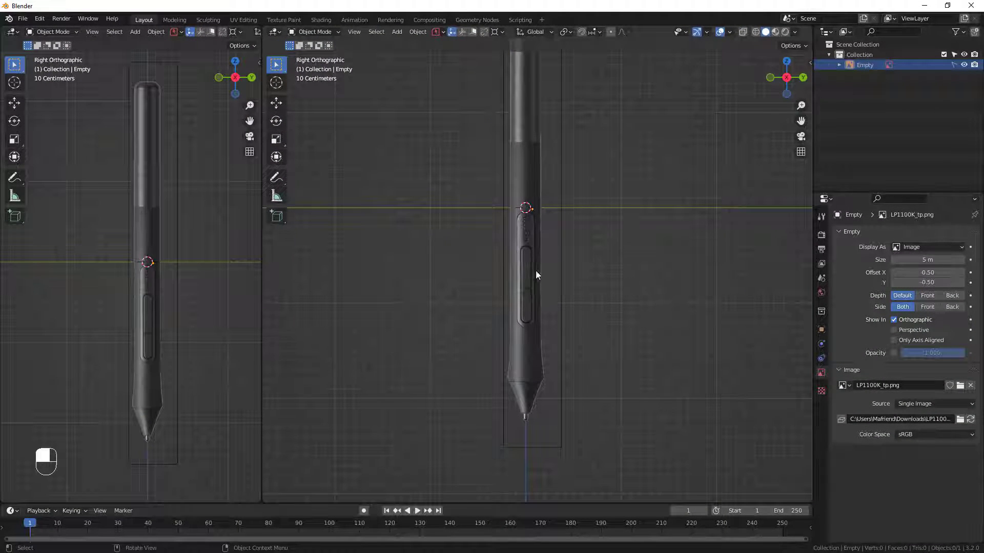
Add a mesh cylinder at the world origin over the pen reference.
middle_click_drag(536, 271, 541, 305)
scroll(534, 241, "down", 2)
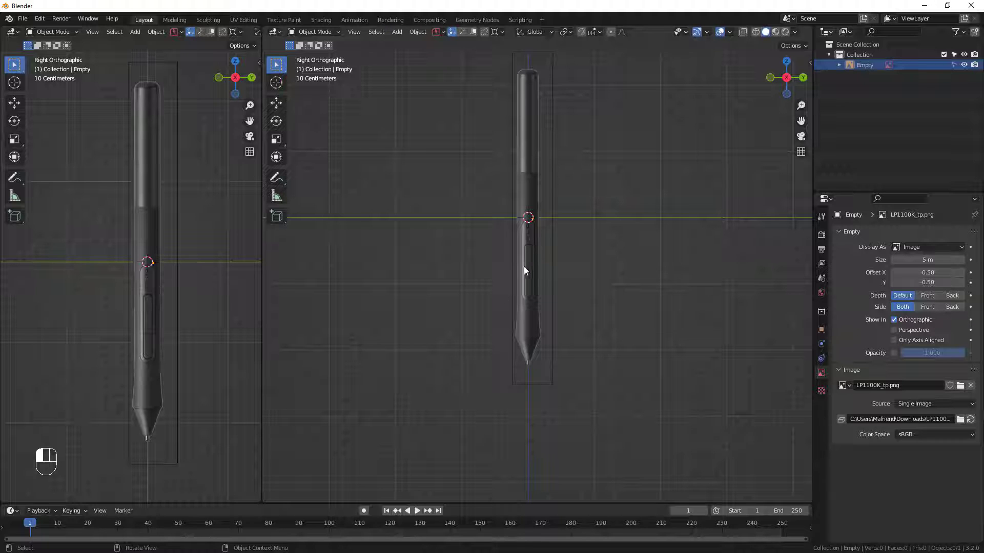
key("shift+a")
mouse_move(524, 266)
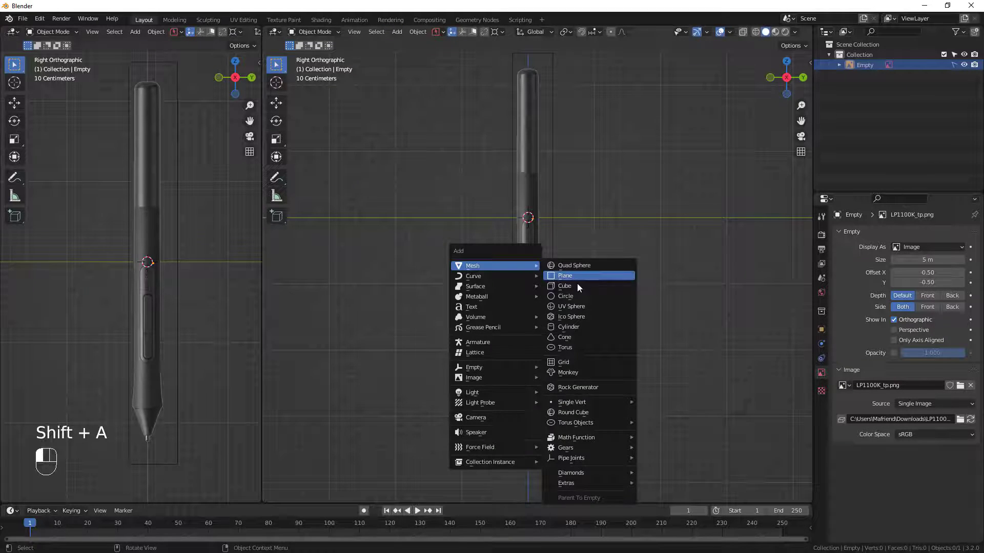
left_click(579, 326)
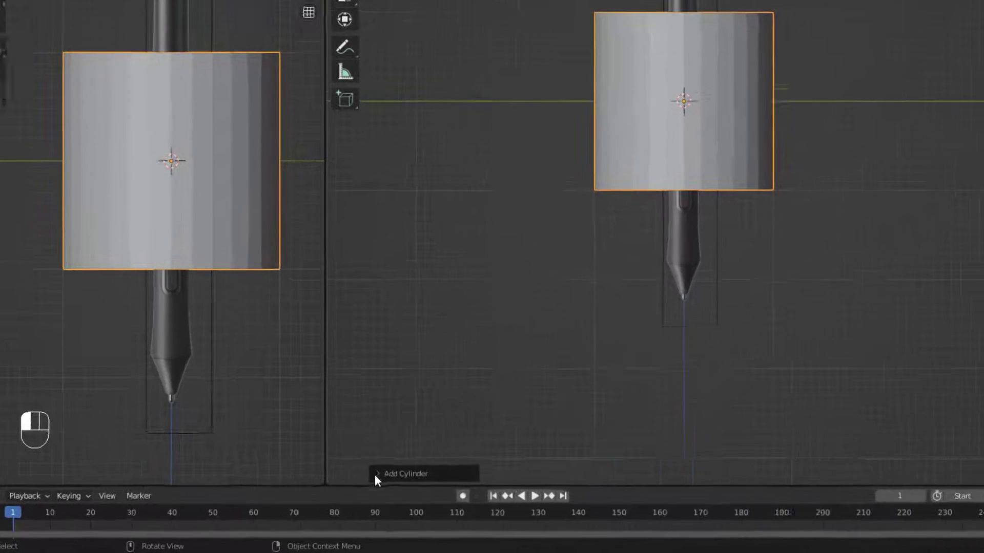
Set the new cylinder to 28 vertices, radius 0.17 m and depth 3.56 m to match the pen's body.
left_click(321, 494)
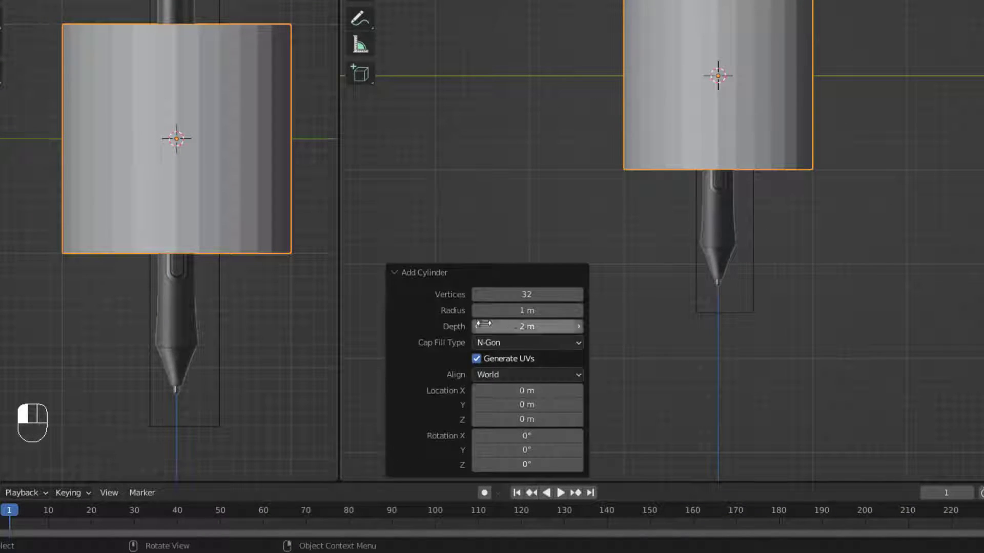
left_click(526, 294)
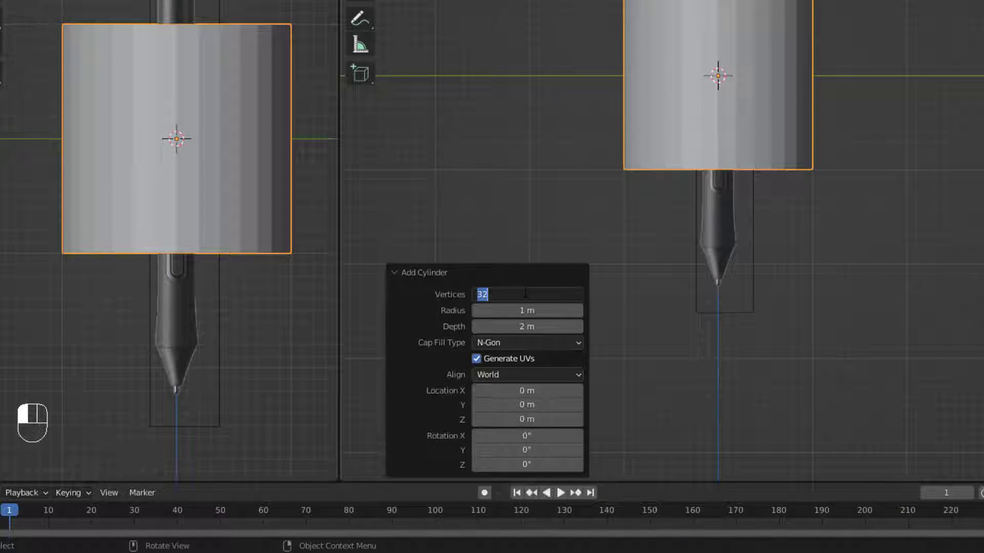
type("28")
key("Return")
left_click_drag(528, 310, 625, 297)
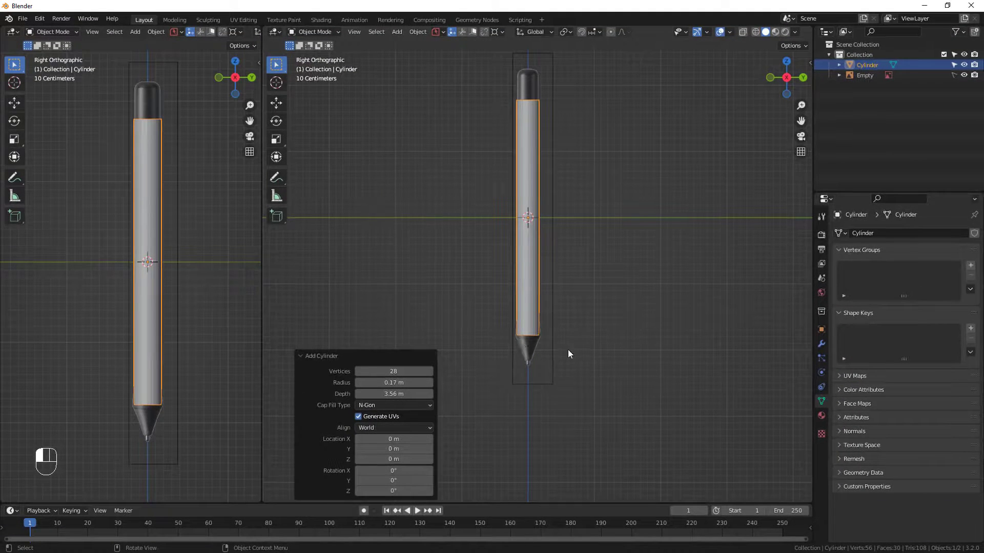
Switch the narrow viewport to Wireframe shading so the pen reference shows through the cylinder.
middle_click_drag(586, 329, 588, 364, "shift")
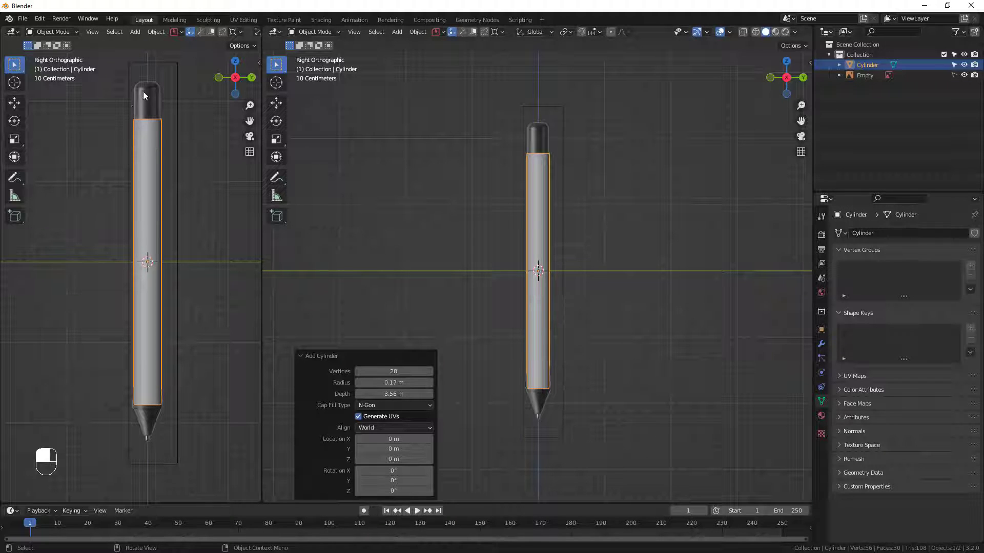
scroll(210, 35, "down", 10)
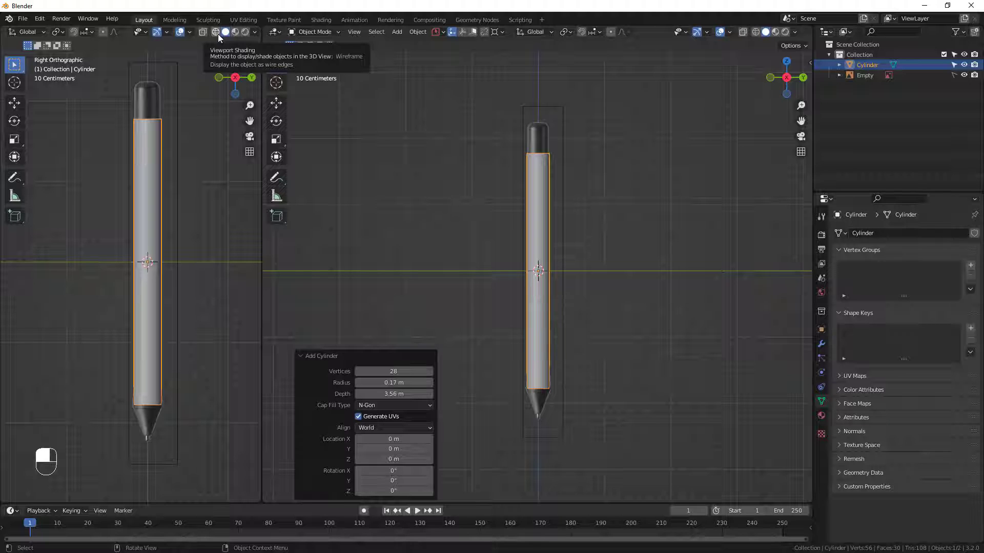
left_click(215, 33)
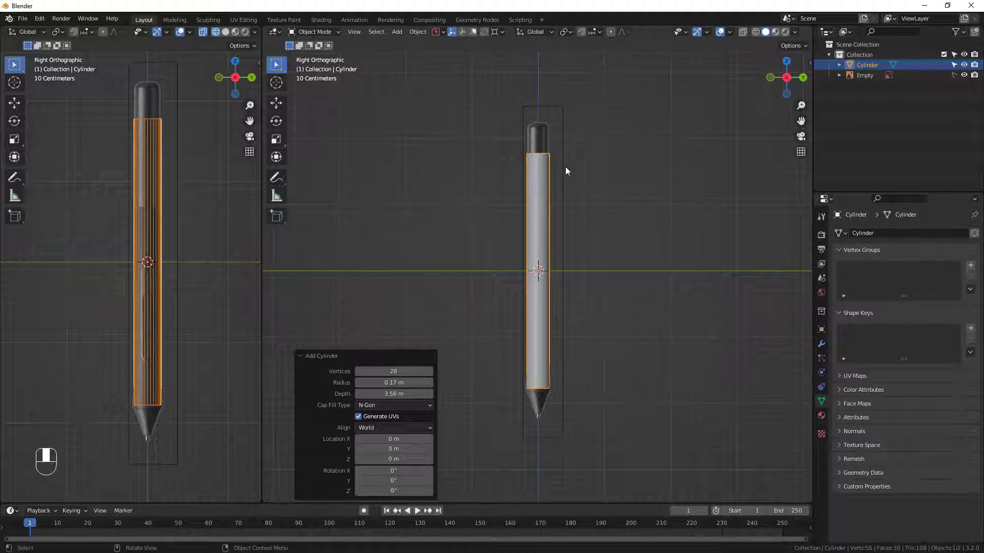
Enter Edit Mode on the cylinder and delete its top cap face.
scroll(565, 167, "up", 1)
left_click(531, 242)
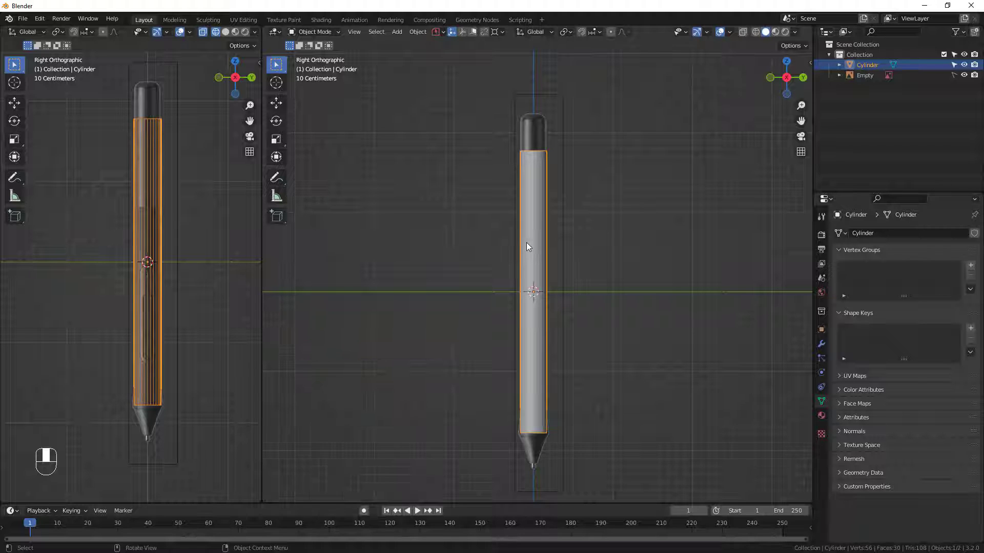
middle_click_drag(527, 241, 543, 275)
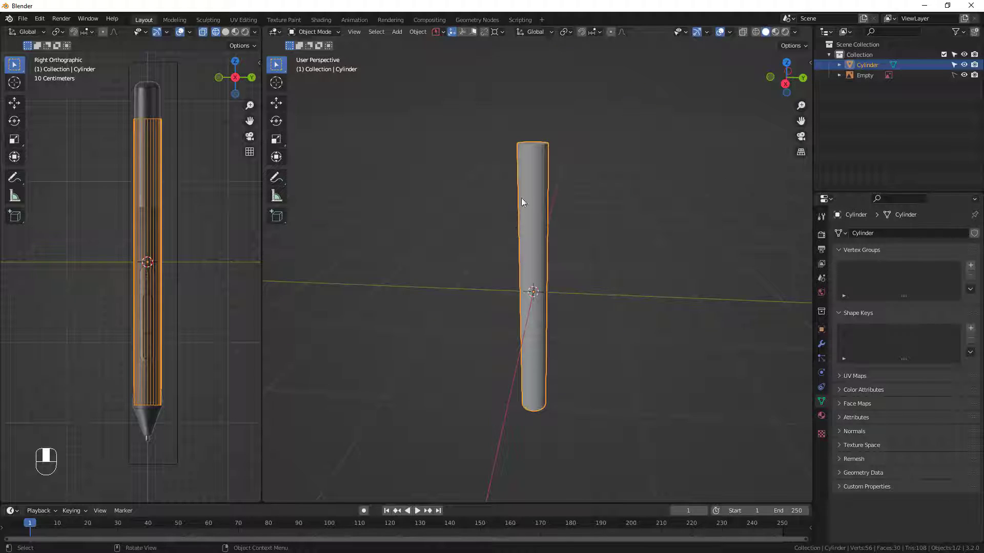
middle_click_drag(521, 198, 528, 328)
key("Tab")
middle_click_drag(521, 287, 543, 299)
key("3")
left_click(535, 167)
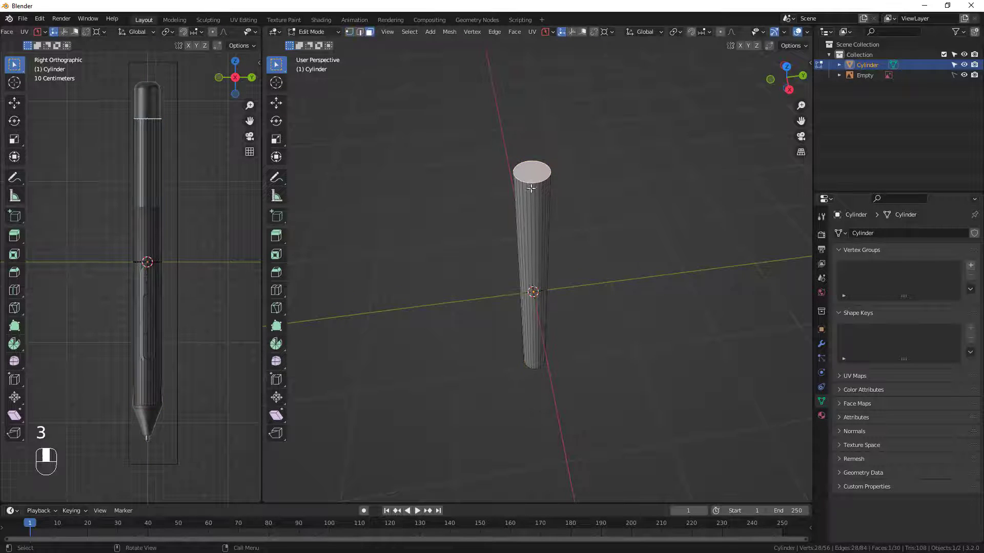
middle_click_drag(531, 189, 532, 198)
key("x")
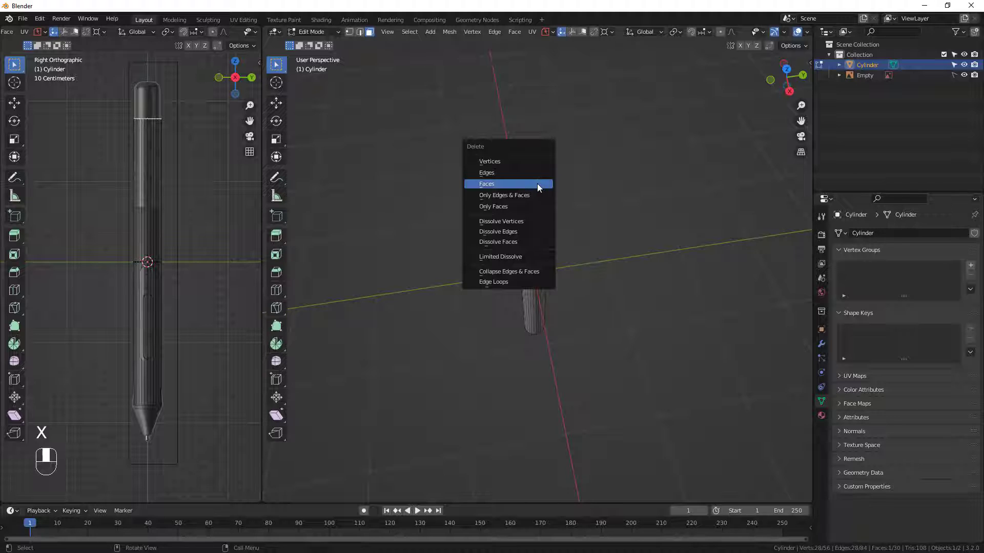
left_click(536, 183)
Delete the cylinder's bottom cap face to leave an open tube.
middle_click_drag(537, 183, 529, 204)
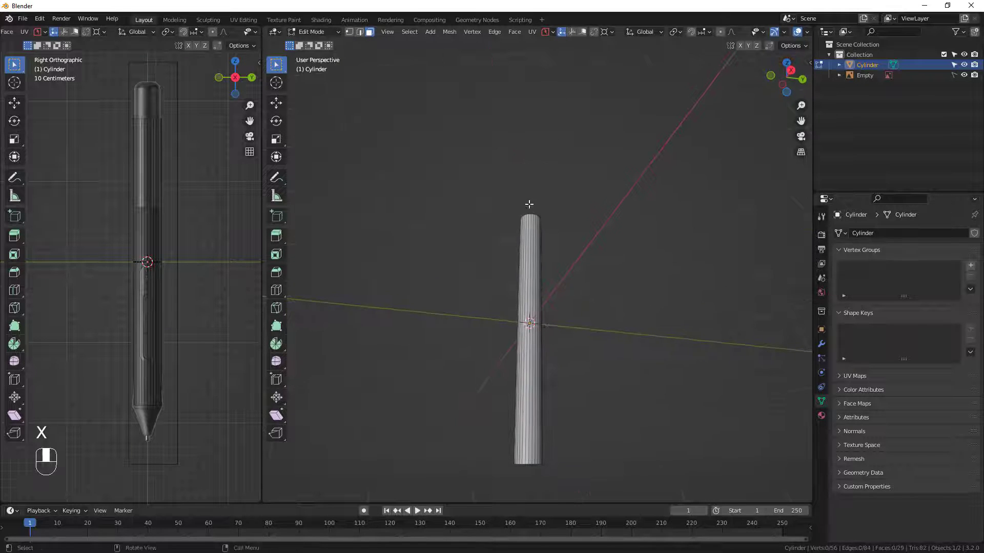
middle_click_drag(549, 428, 514, 257)
left_click(531, 388)
middle_click_drag(531, 388, 531, 440)
scroll(532, 391, "up", 8)
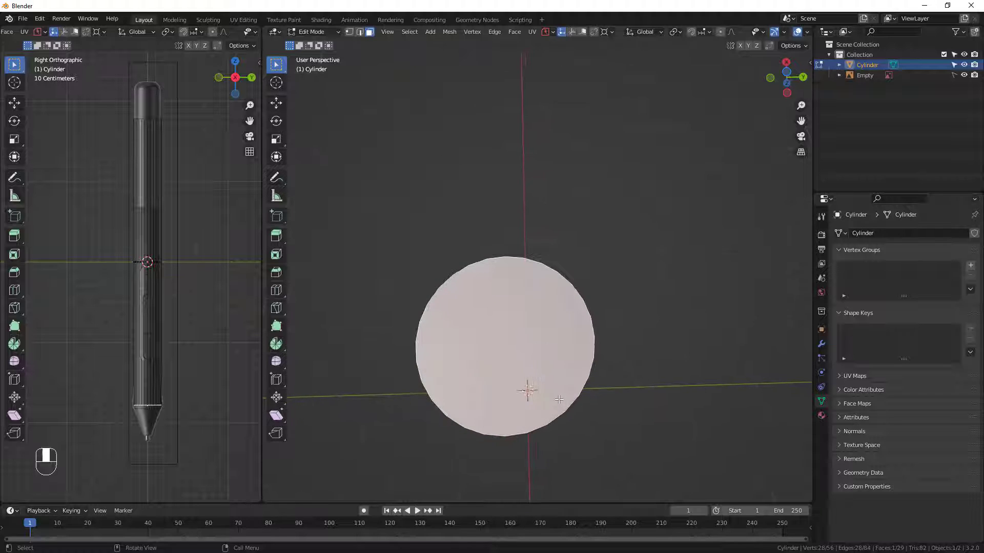
key("x")
left_click(558, 399)
middle_click_drag(529, 323, 518, 302)
scroll(520, 264, "down", 2)
Move the whole tube mesh up about 0.377 m along Z, bringing its top near the pen's rounded end.
middle_click_drag(515, 128, 519, 282, "shift")
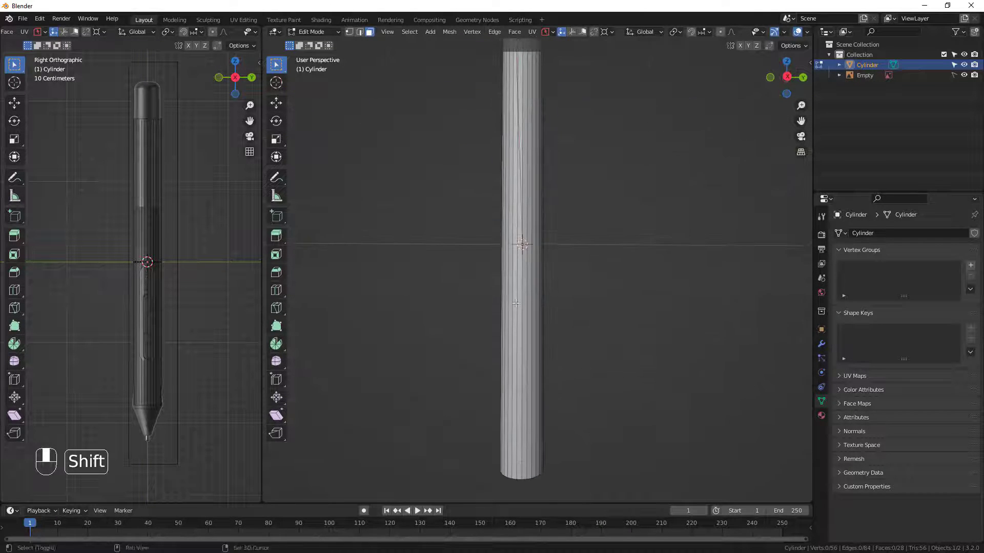
middle_click_drag(510, 199, 523, 314)
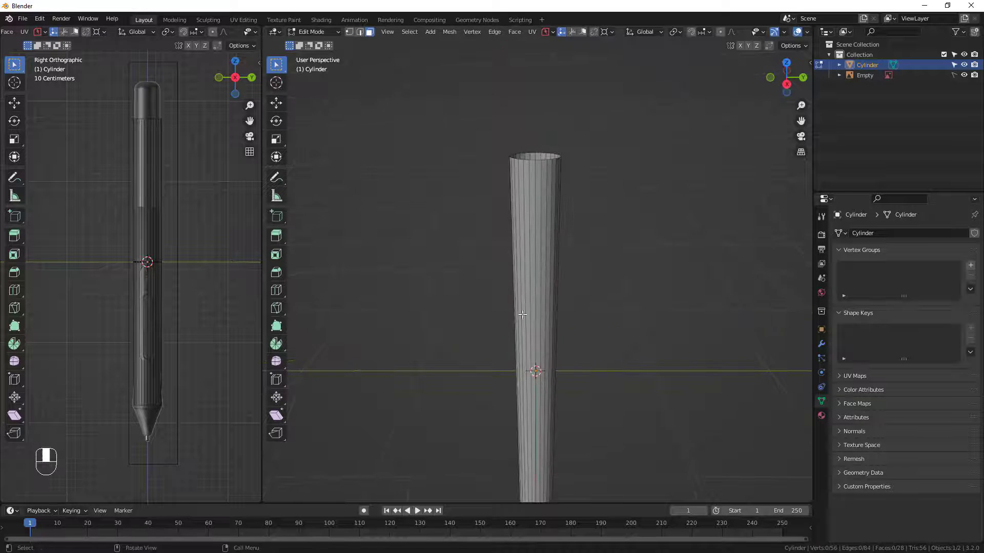
key("a")
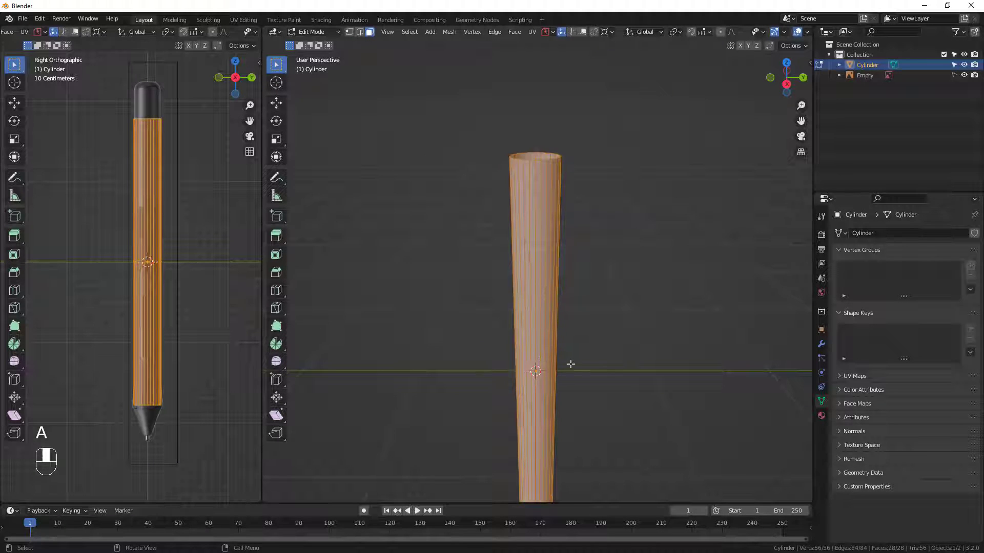
key("g")
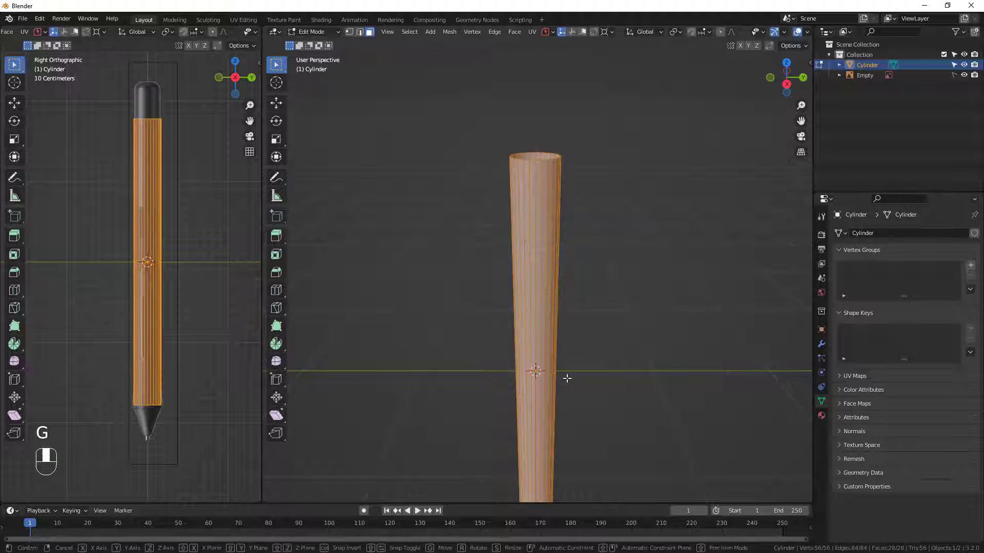
key("z")
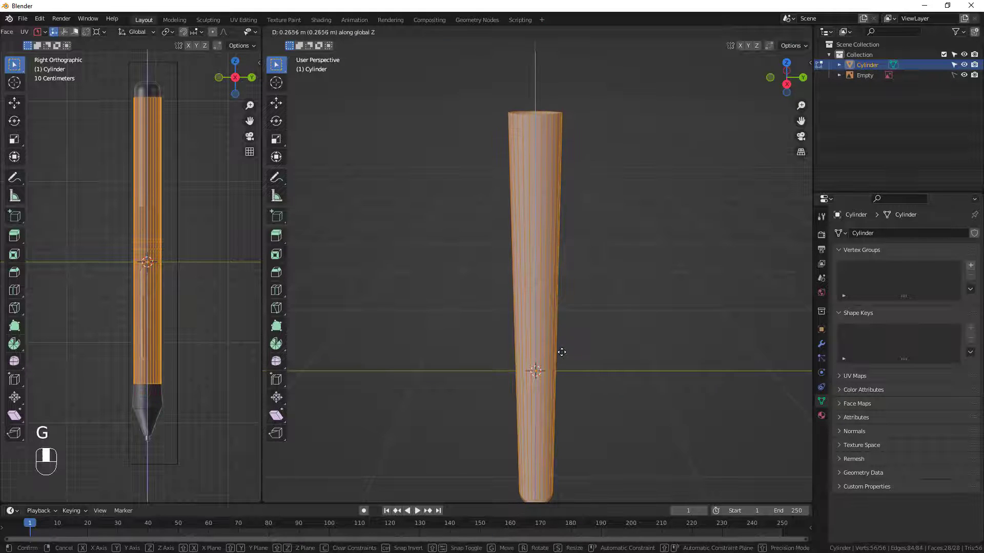
left_click(568, 341)
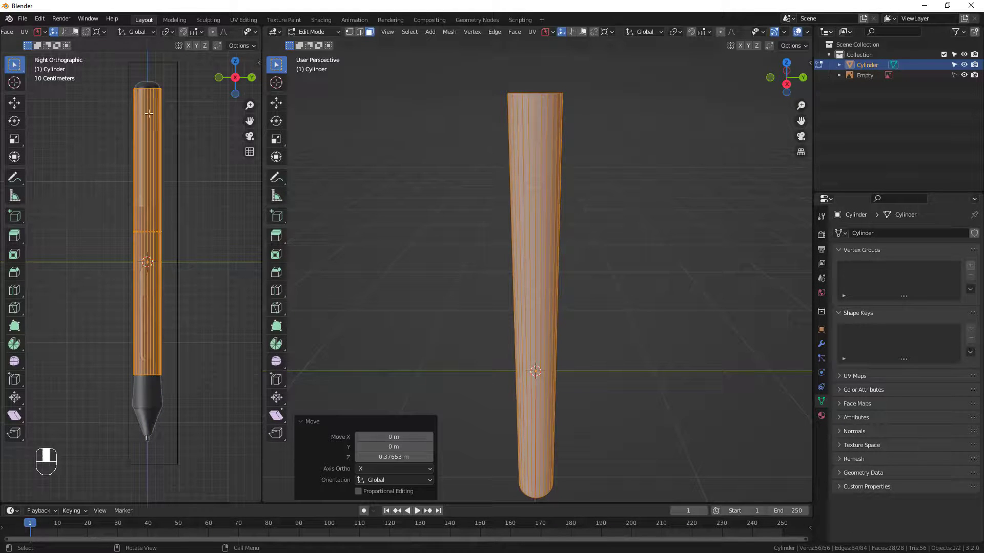
Select the tube's top edge loop and extrude it up about 0.089 m along Z to the end of the pen.
scroll(150, 88, "up", 4)
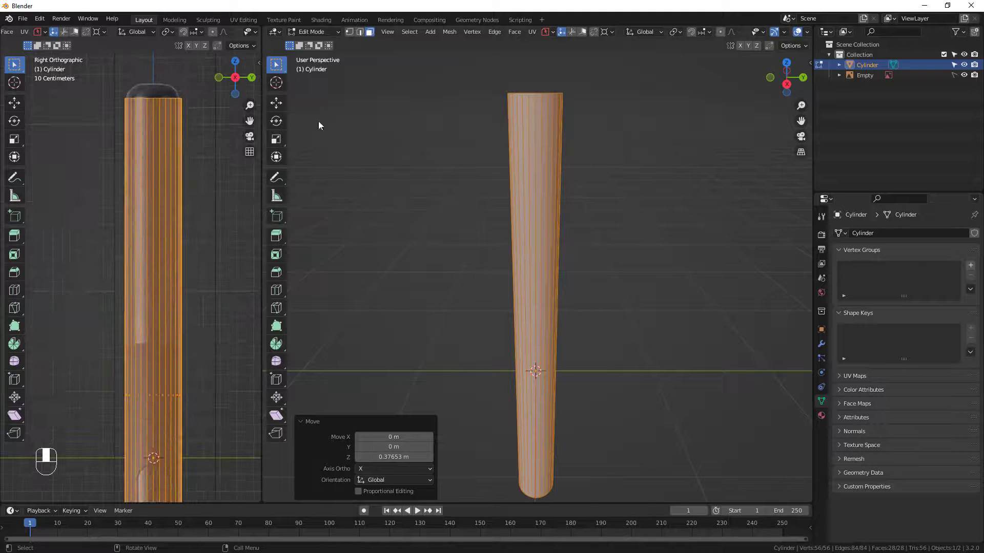
middle_click_drag(530, 131, 513, 235, "shift")
scroll(513, 235, "up", 6)
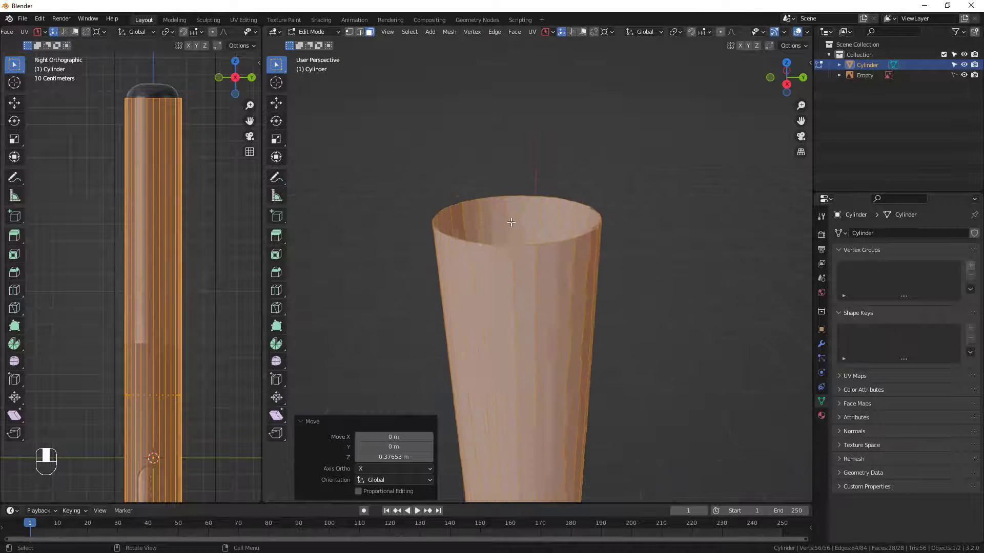
key("2")
left_click(496, 251)
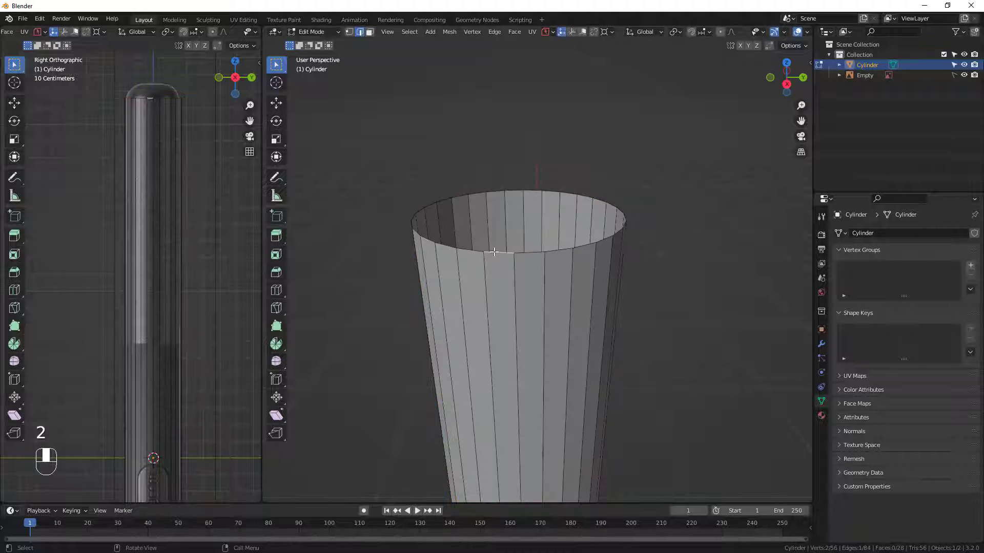
middle_click_drag(494, 252, 499, 274)
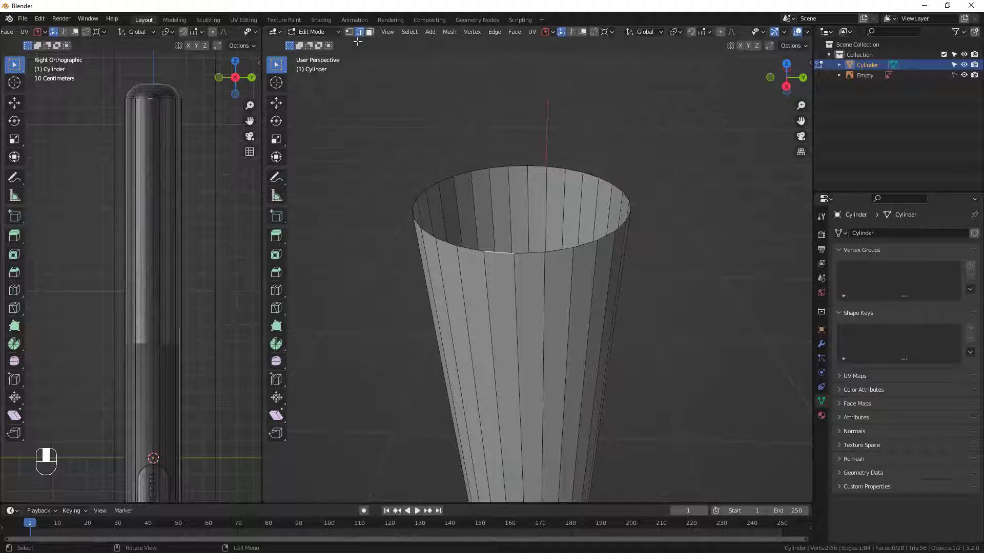
left_click(501, 251, "alt")
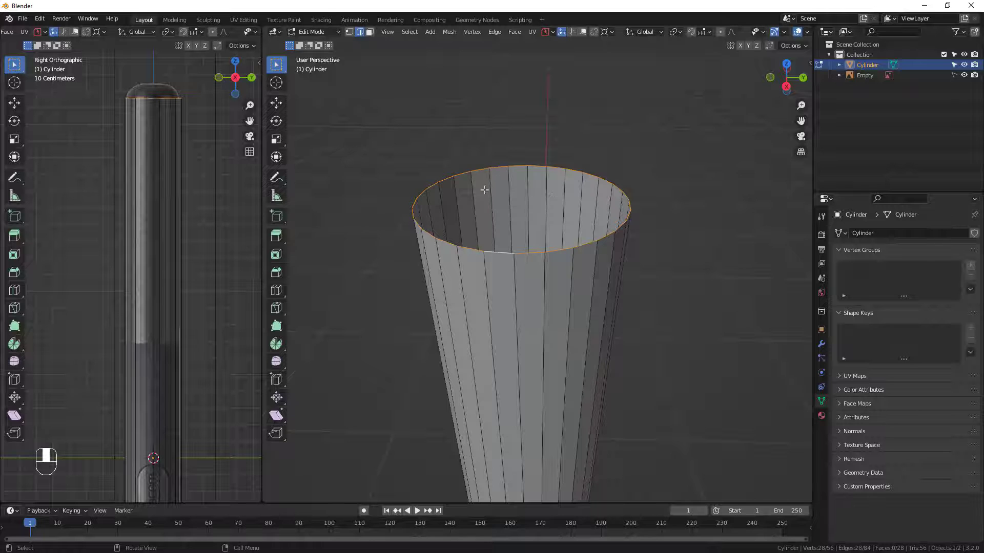
middle_click_drag(617, 332, 606, 306)
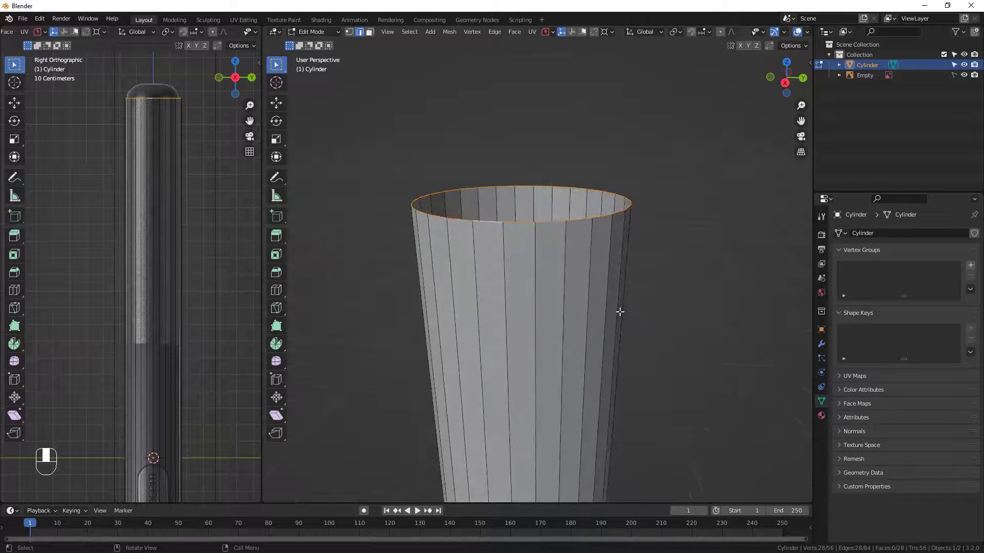
key("e")
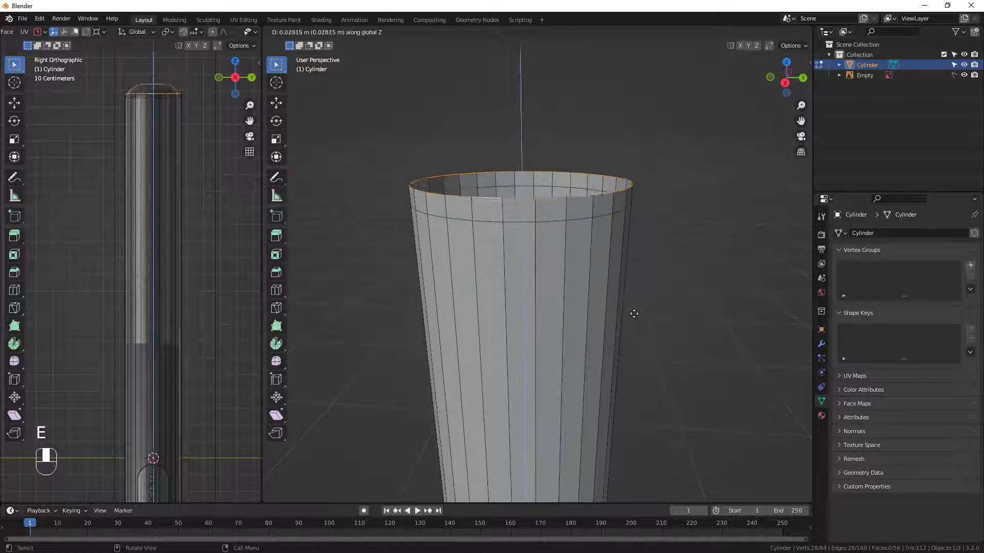
left_click(558, 270)
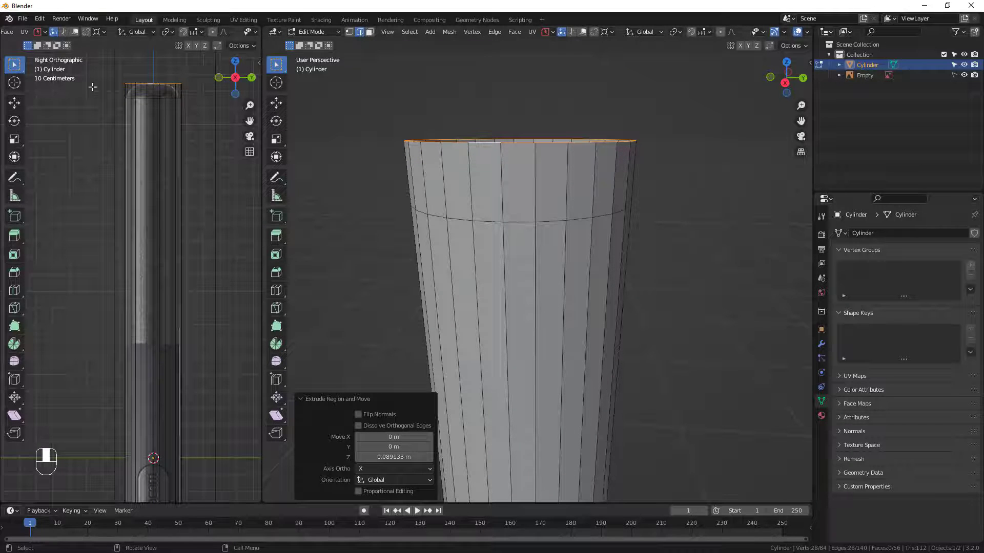
middle_click_drag(567, 176, 722, 323, "shift")
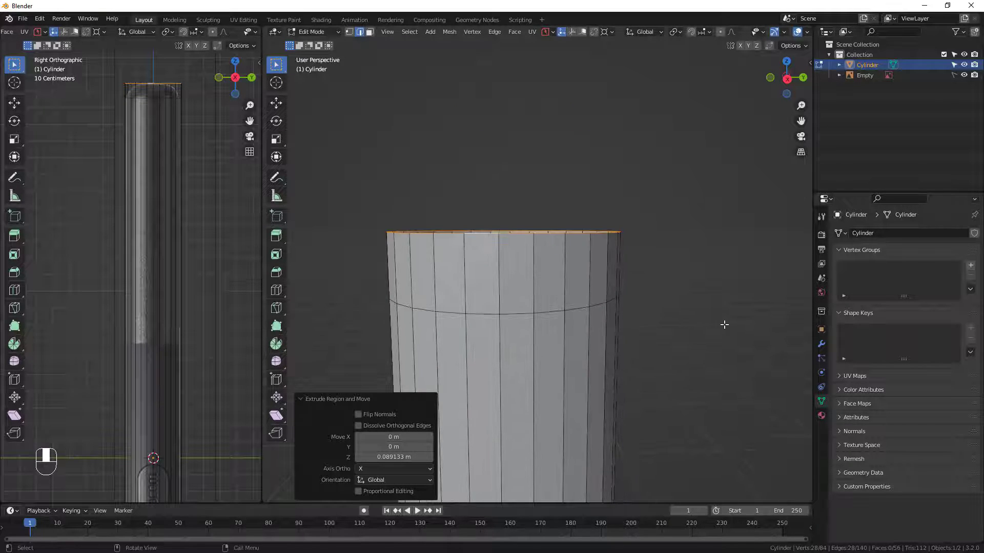
Scale the tube's top edge loop to about 0.565, and extrude it inward at a scale of about 0.69 for a flat rim.
key("s")
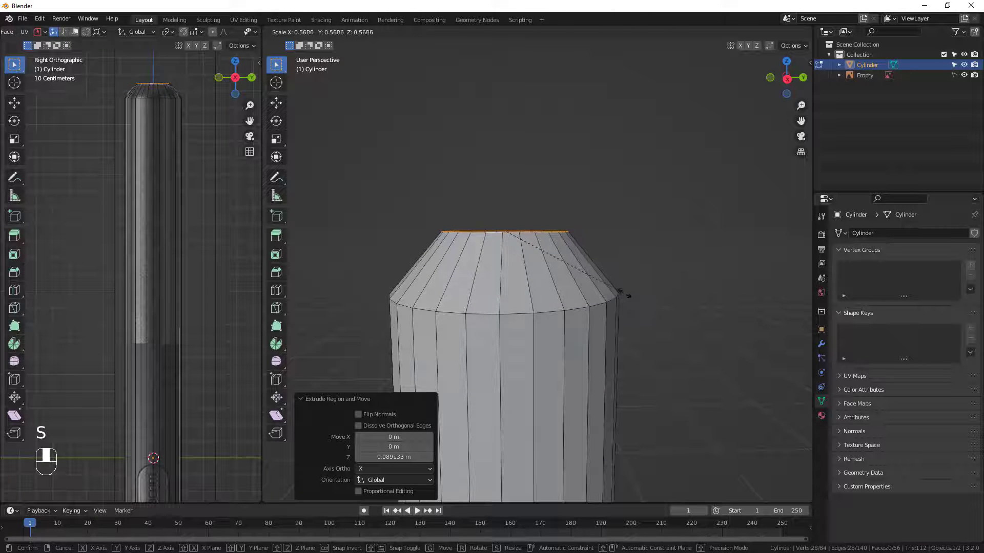
left_click(619, 291)
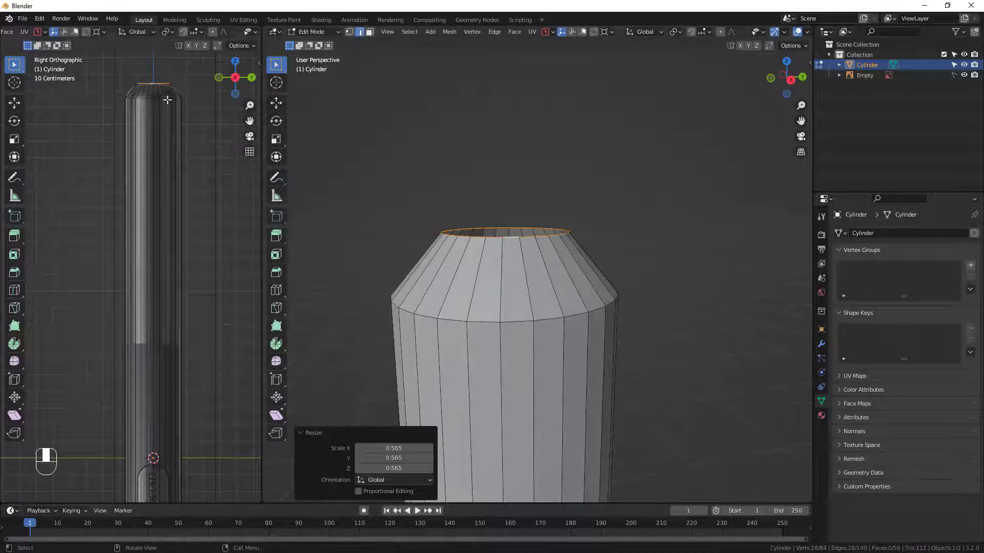
middle_click_drag(537, 295, 628, 338)
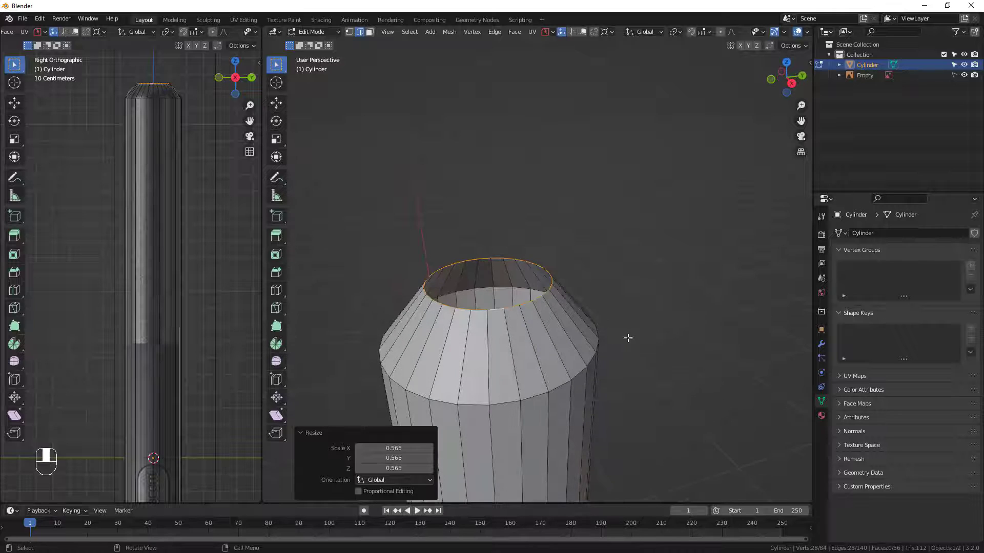
key("e")
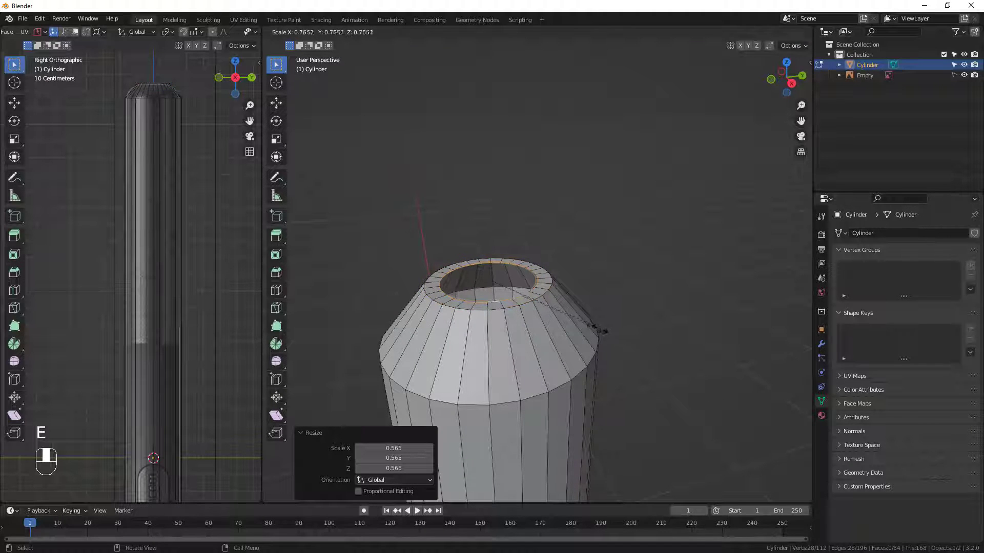
left_click(586, 329)
middle_click_drag(542, 336, 542, 328)
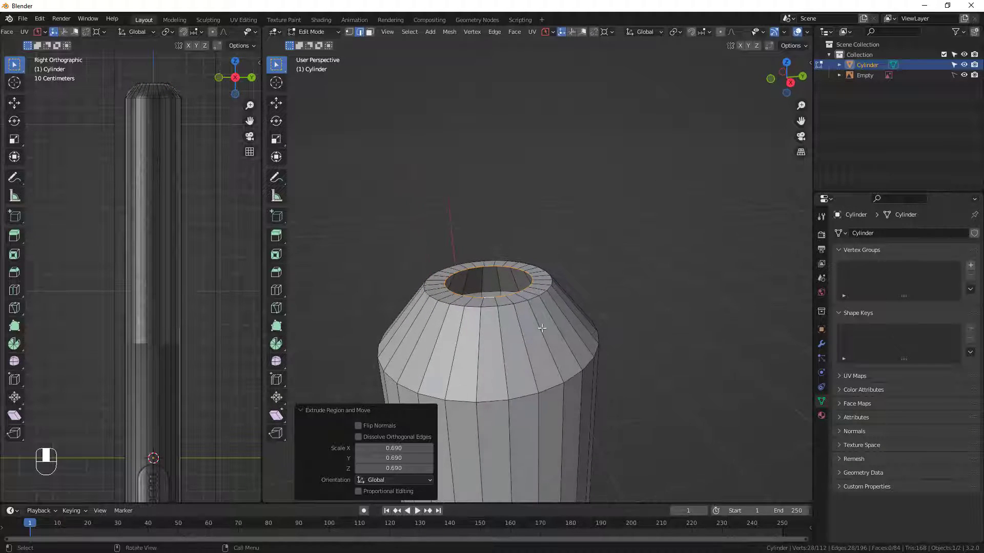
Extrude the rim's inner edge loop slightly down along Z and scale it to about 0.70 to form a tapered recess.
key("e")
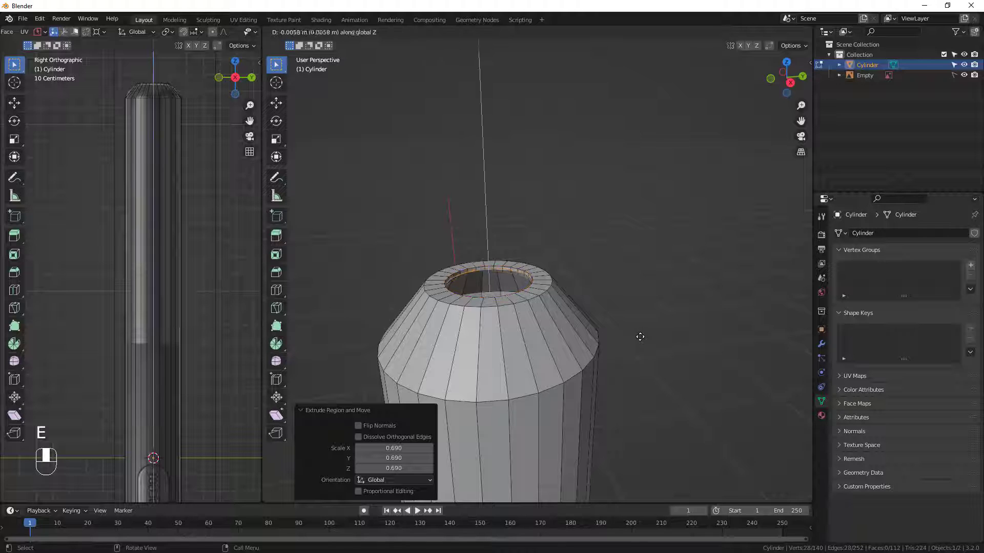
left_click(641, 345)
middle_click_drag(640, 345, 547, 382)
key("s")
left_click(668, 362)
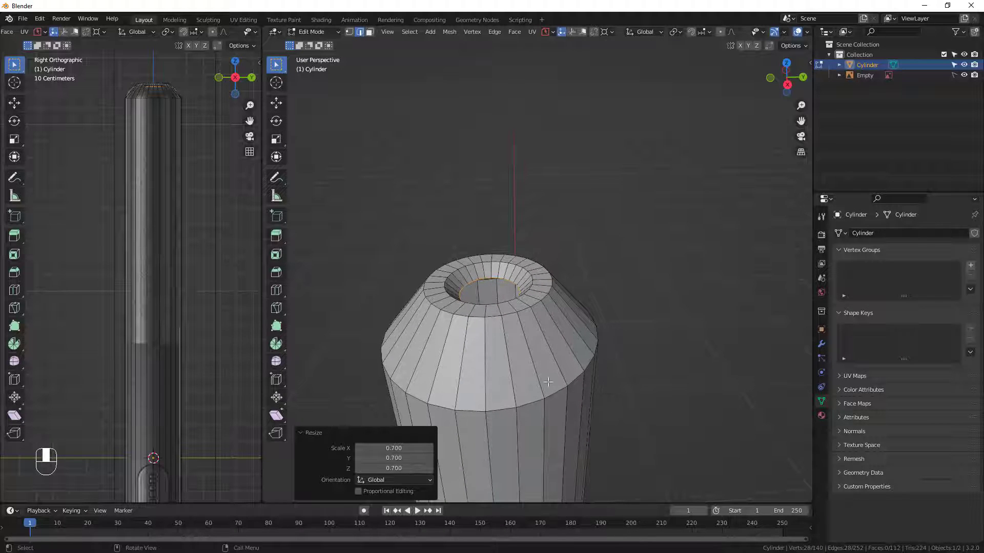
Adjust the recess's inner edge loop by about 0.0047 m along Z.
key("g")
key("z")
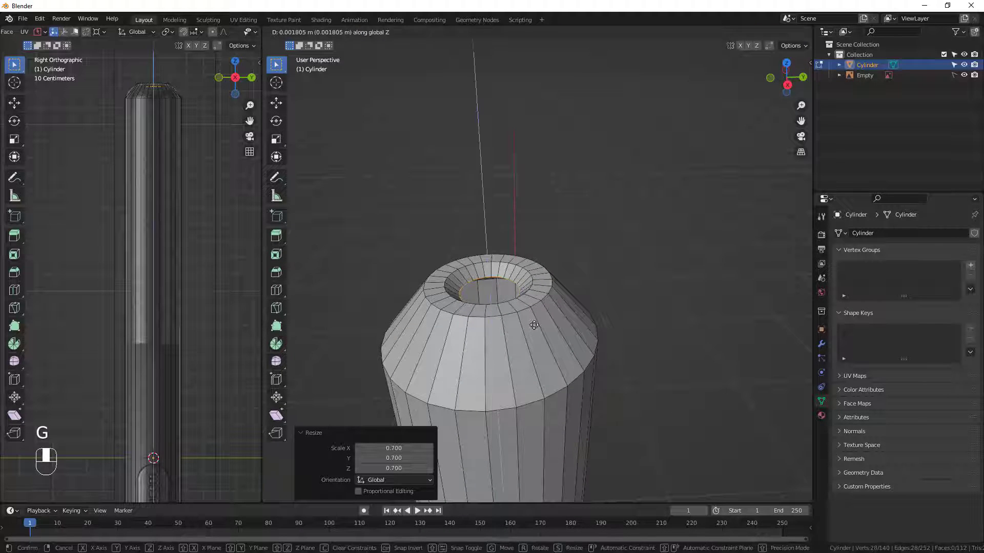
left_click(534, 327)
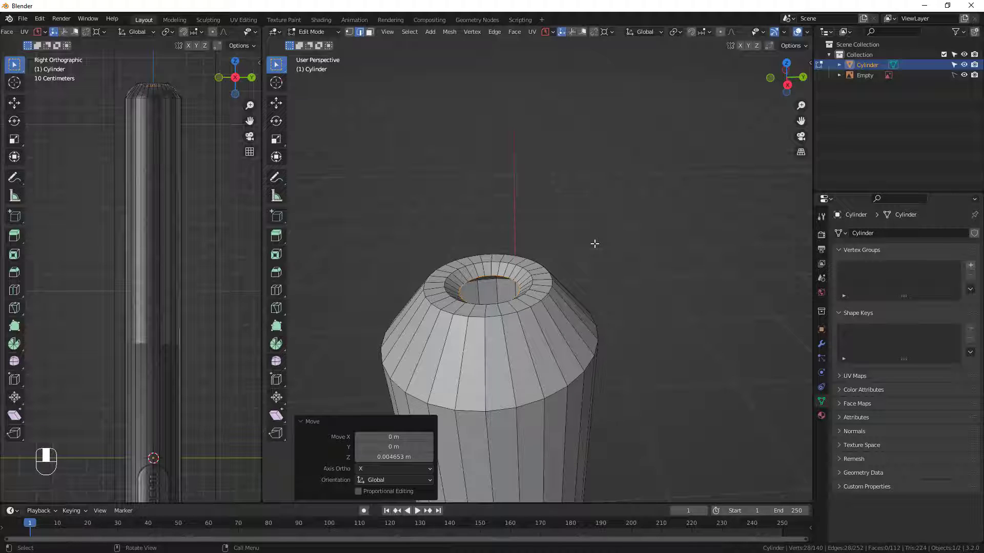
Extrude the recess's inner loop inward at a scale of about 0.568 and enlarge the new loop by a factor of about 1.136.
key("e")
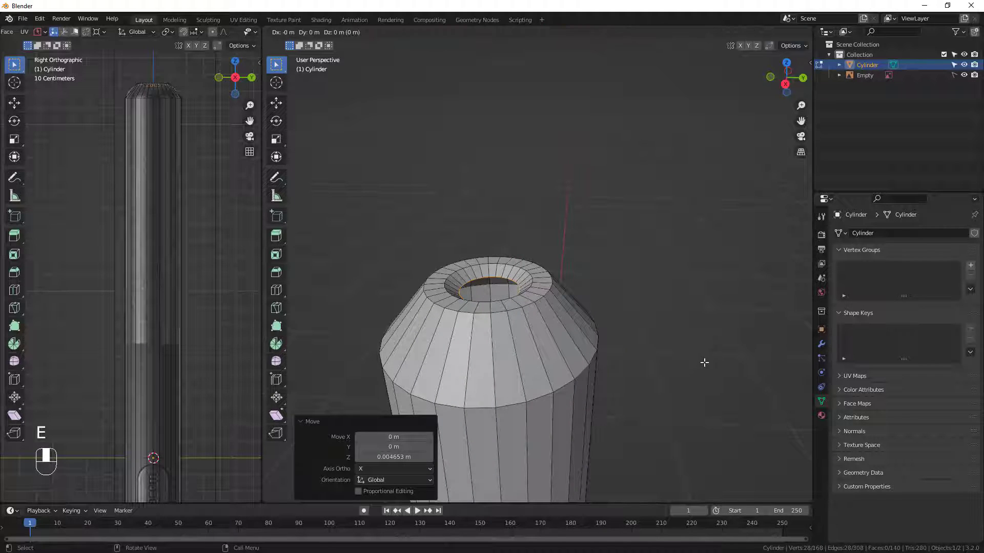
left_click(608, 341)
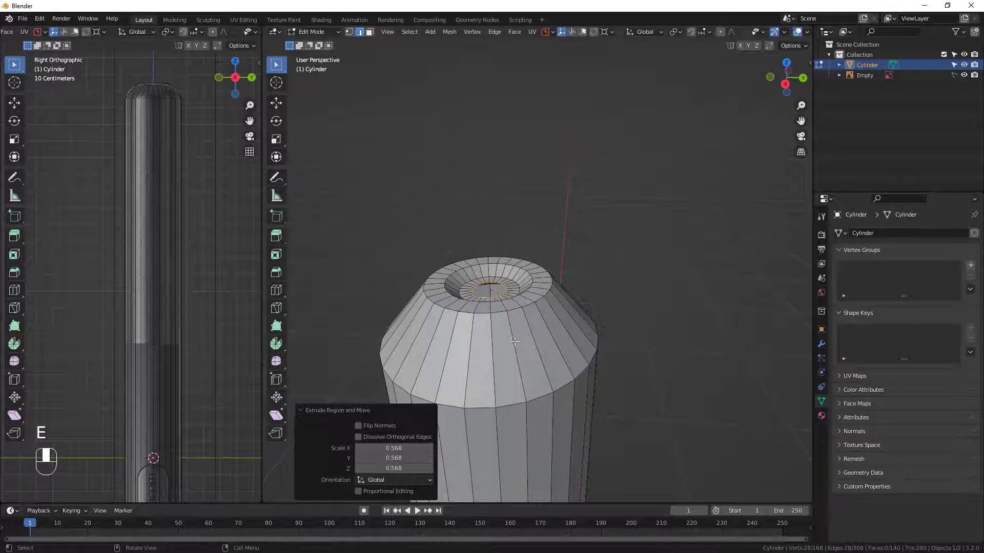
middle_click_drag(607, 341, 498, 337)
key("s")
left_click(581, 352)
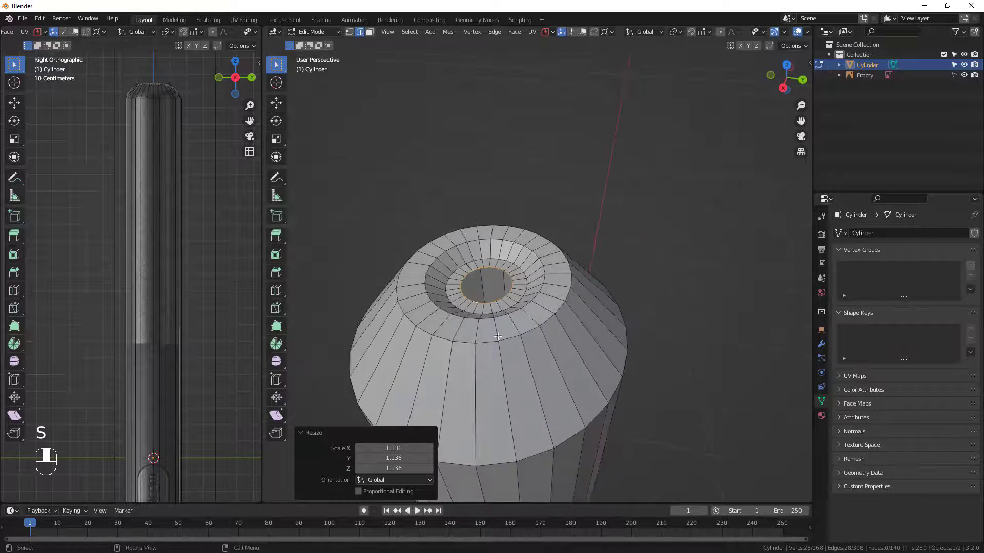
Extrude the innermost edge loop about 0.027 m down along Z to form a central hole.
key("e")
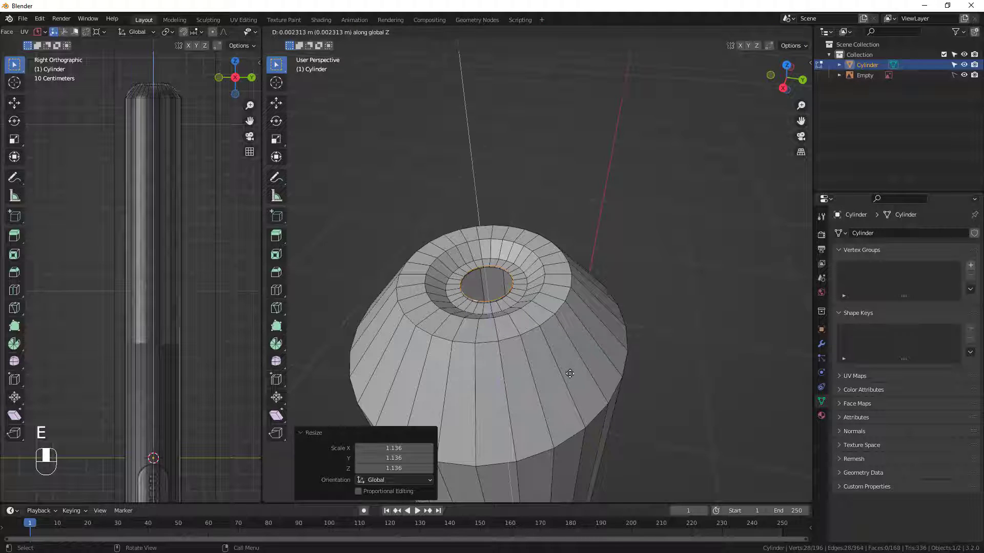
left_click(571, 388)
middle_click_drag(571, 390, 505, 337)
mouse_move(494, 295)
middle_mouse_down()
mouse_move(495, 333)
mouse_move(503, 198)
mouse_move(538, 195)
mouse_move(483, 287)
middle_mouse_up()
Duplicate the edge loop at the bottom of the hole, keeping the copy in its original place.
scroll(483, 286, "up", 4)
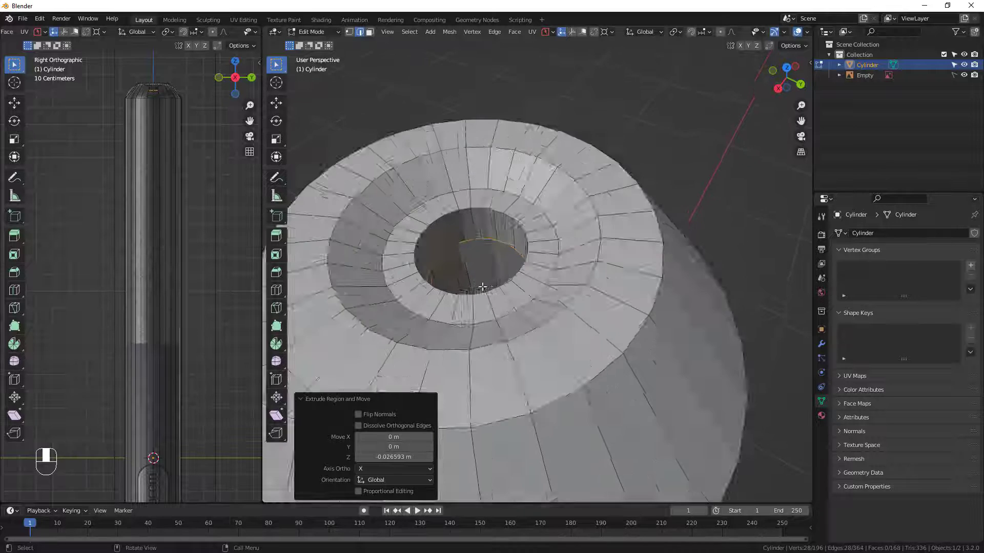
scroll(483, 286, "up", 2)
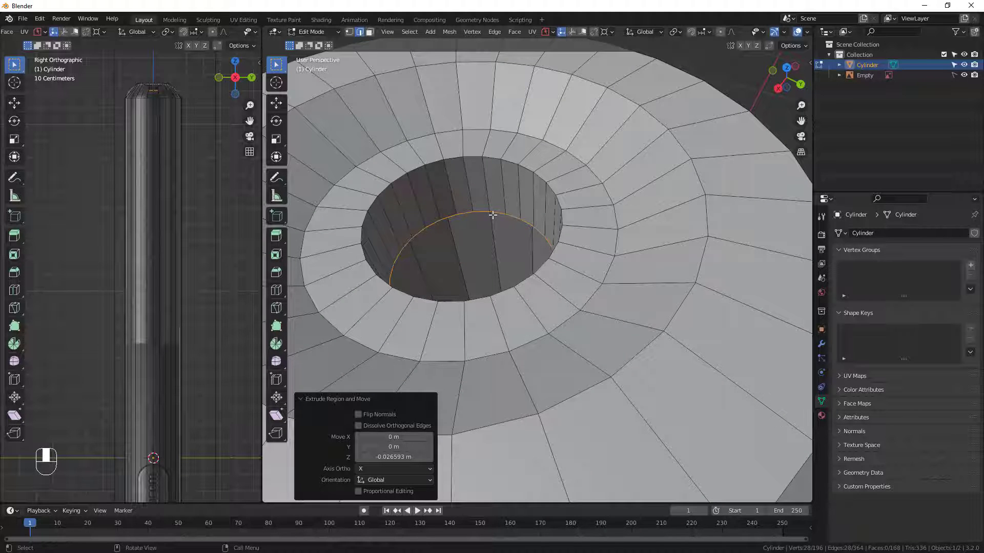
key("shift")
key("shift+d")
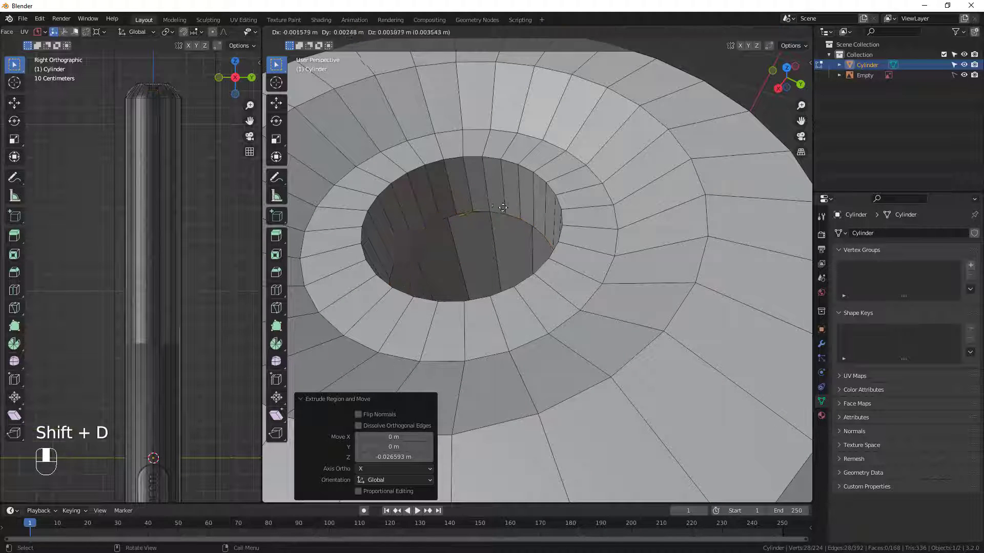
right_click(509, 216)
scroll(506, 254, "down", 4)
middle_click_drag(507, 257, 537, 270)
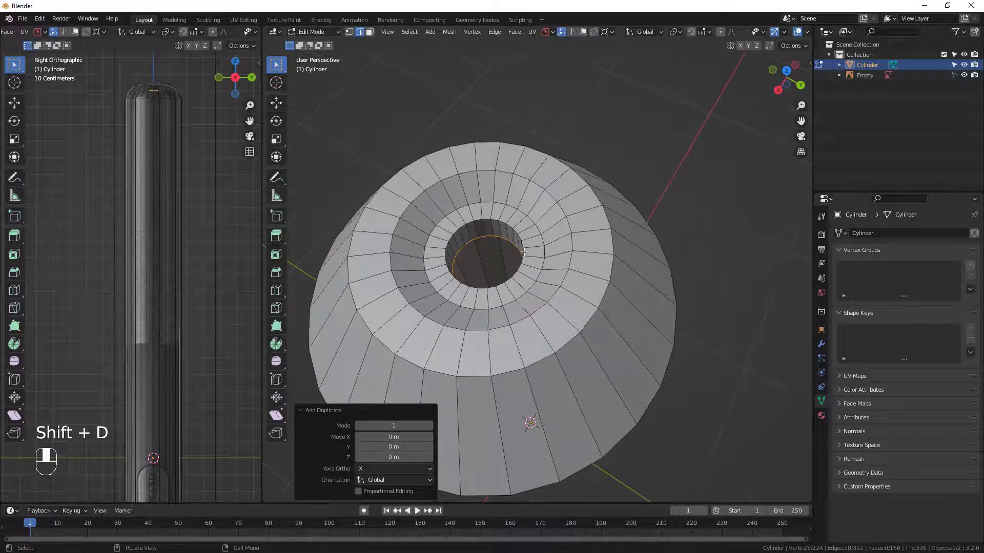
key("Tab")
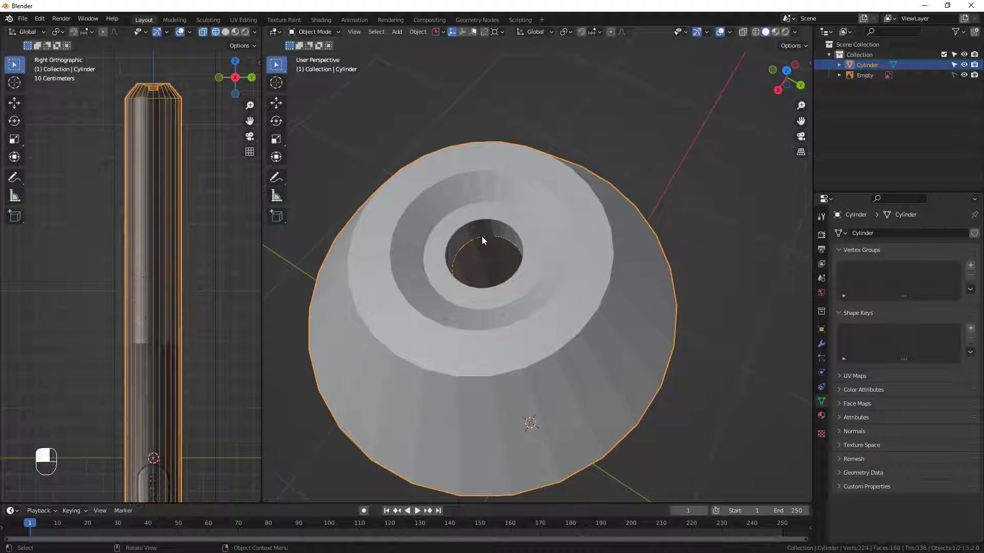
left_click(717, 176)
left_click(480, 240)
mouse_move(477, 237)
middle_mouse_down()
mouse_move(507, 238)
mouse_move(487, 252)
middle_mouse_up()
middle_click_drag(450, 377, 428, 362)
key("Tab")
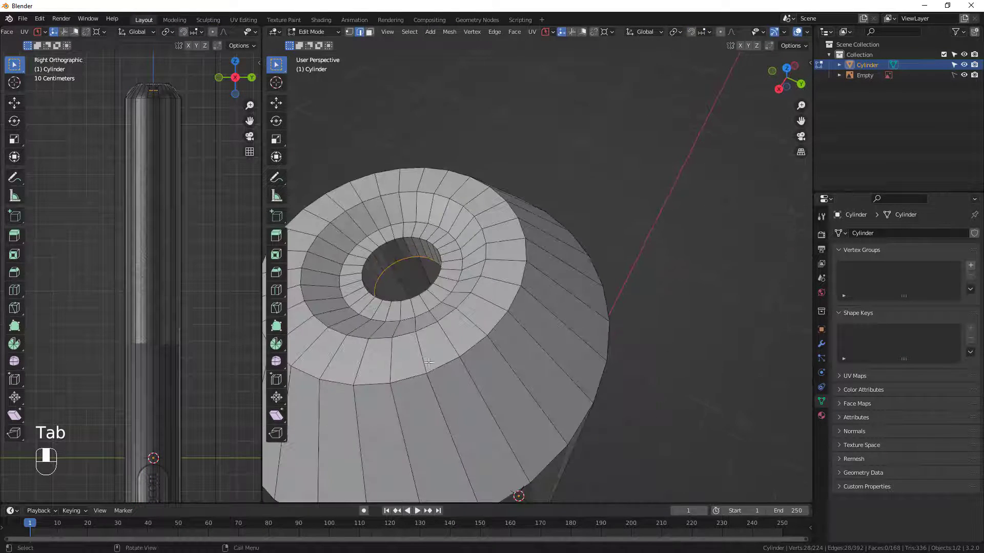
Separate the duplicated edge loop into its own object and check it by briefly hiding the pen body.
key("p")
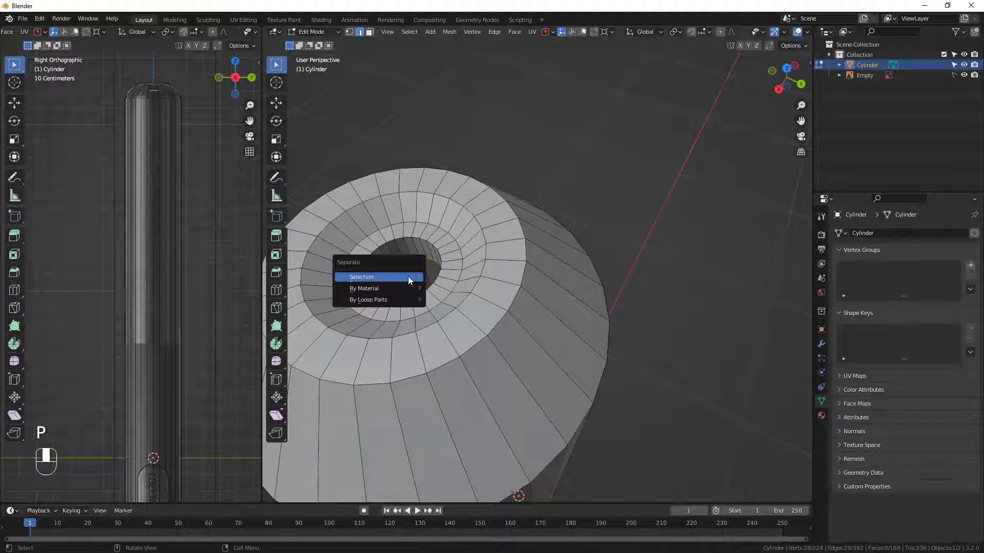
left_click(378, 277)
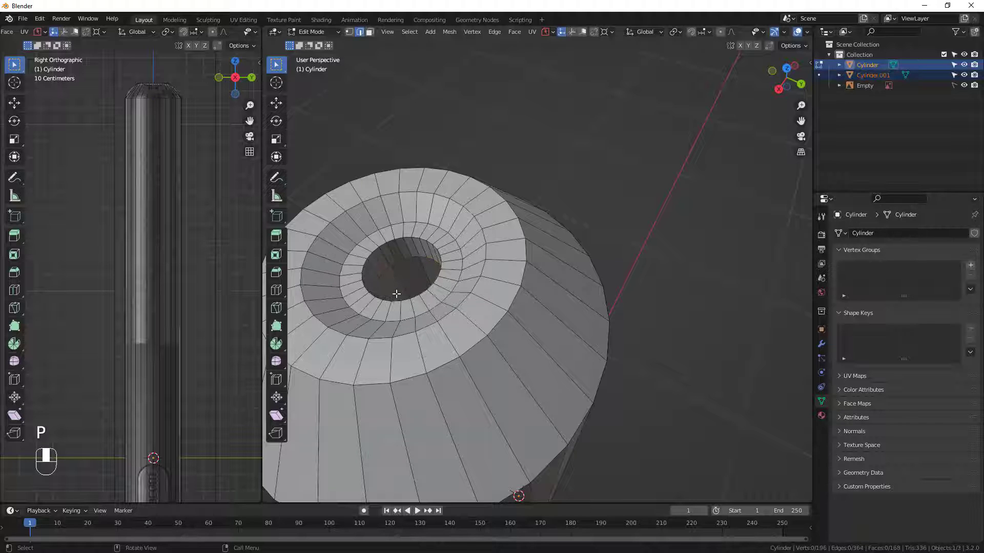
middle_click_drag(396, 294, 449, 316, "shift")
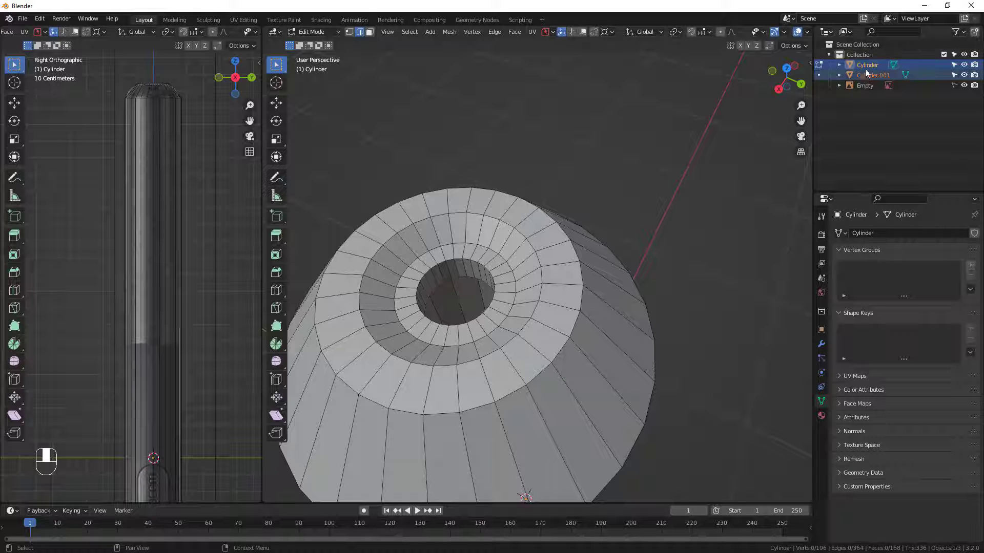
left_click(964, 65)
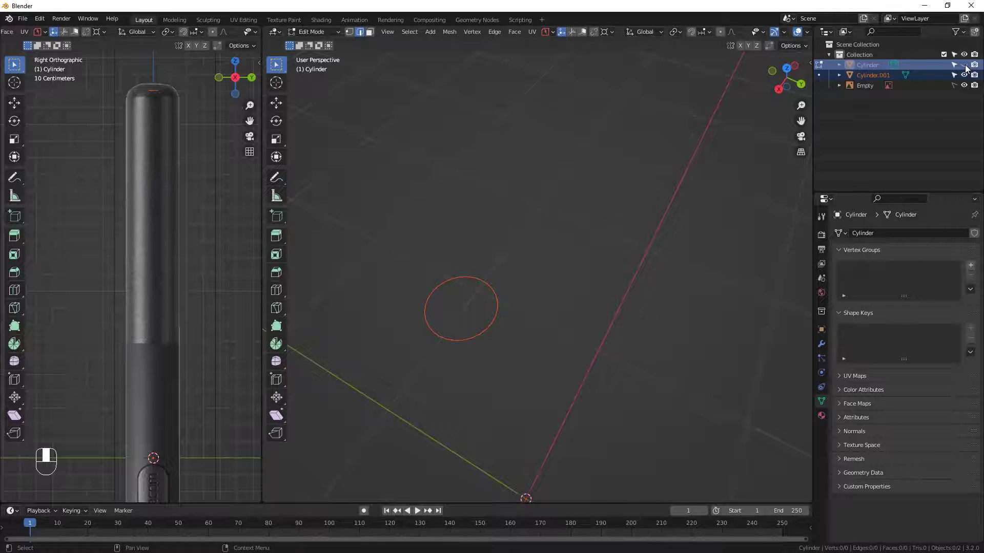
left_click(964, 66)
Leave the pen body's Edit Mode, select the separated ring inside the hole and enter Edit Mode on it.
key("Tab")
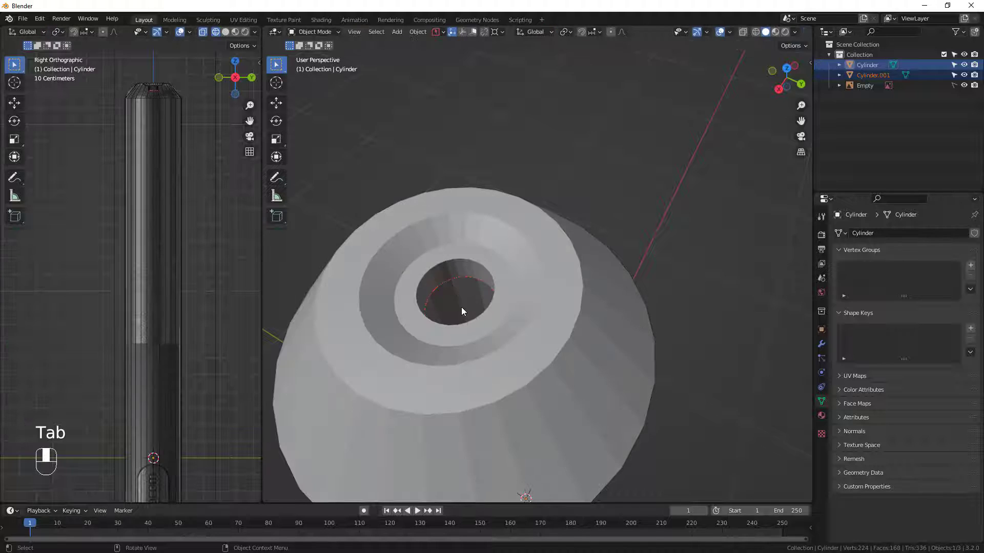
left_click(450, 280)
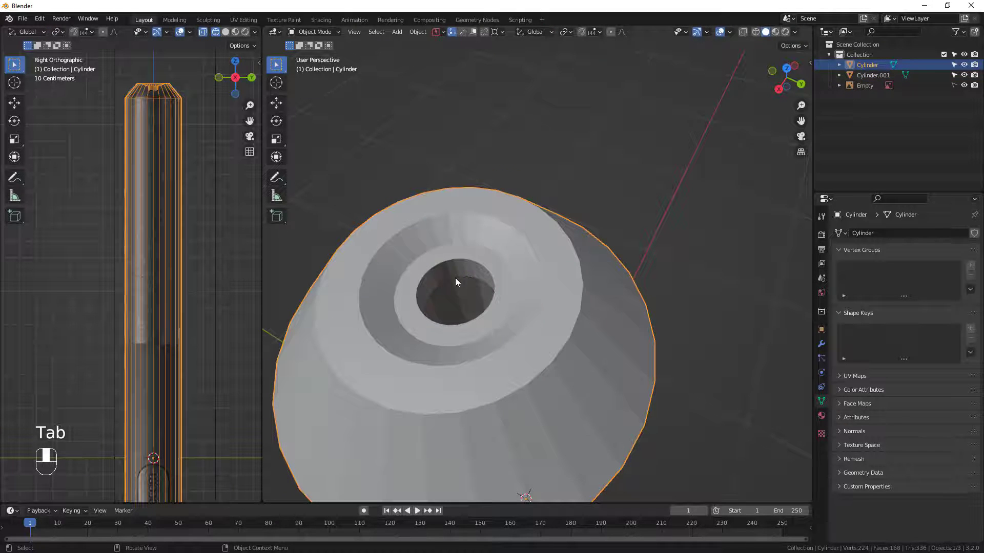
left_click(455, 278)
mouse_move(455, 277)
middle_mouse_down()
mouse_move(457, 287)
mouse_move(443, 289)
mouse_move(463, 308)
mouse_move(444, 286)
middle_mouse_up()
middle_click_drag(387, 362, 549, 349)
key("Tab")
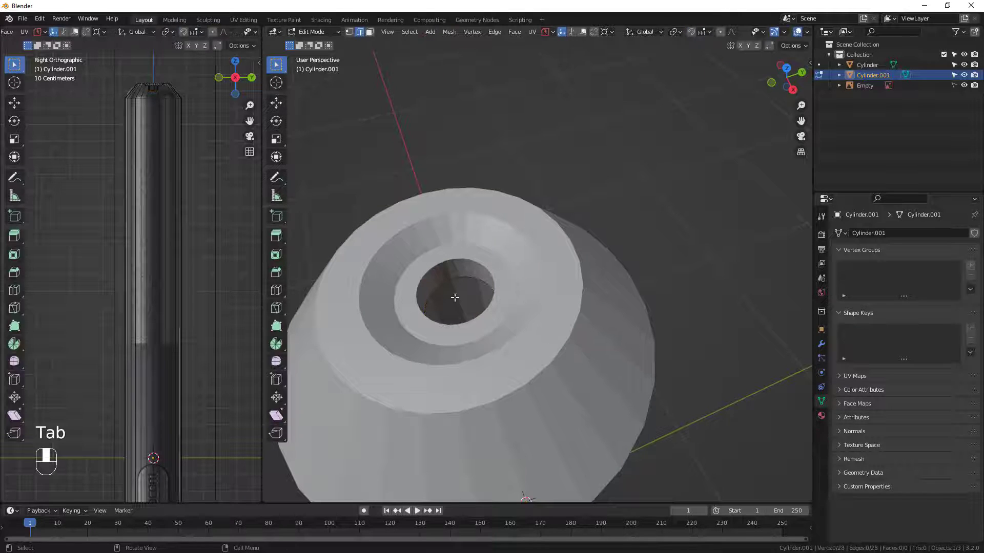
Select the entire ring and scale it down to about 0.945 so it fits inside the hole.
key("a")
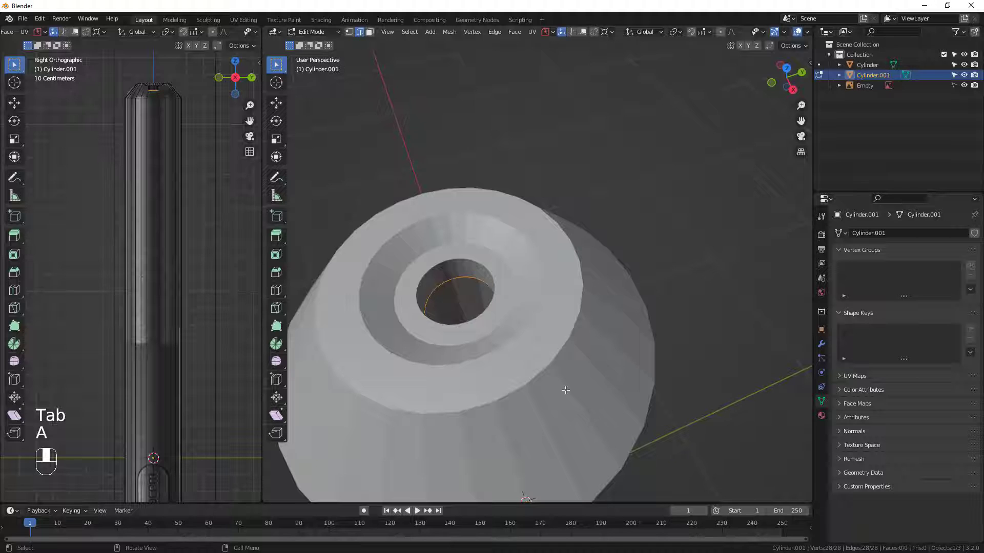
key("s")
left_click(556, 383)
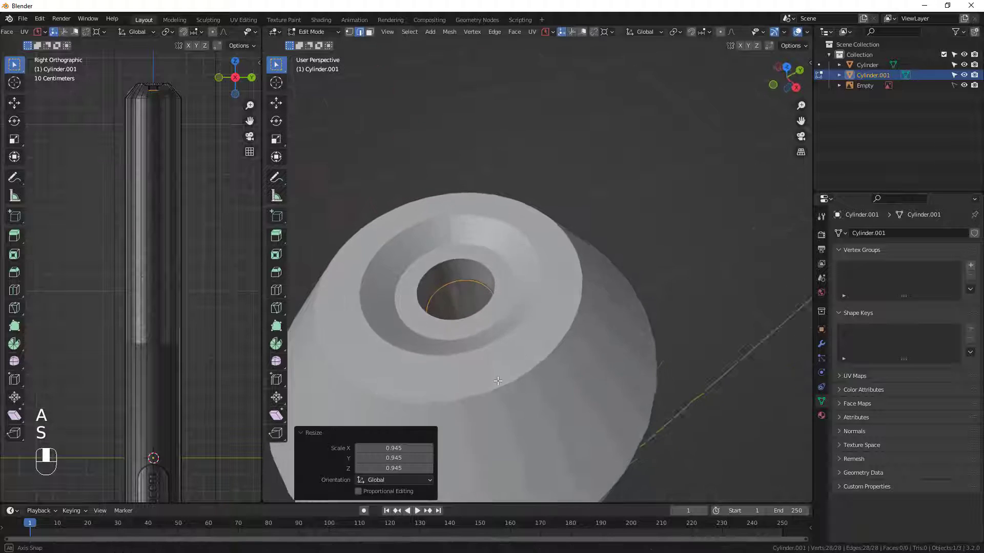
middle_click_drag(497, 380, 523, 389)
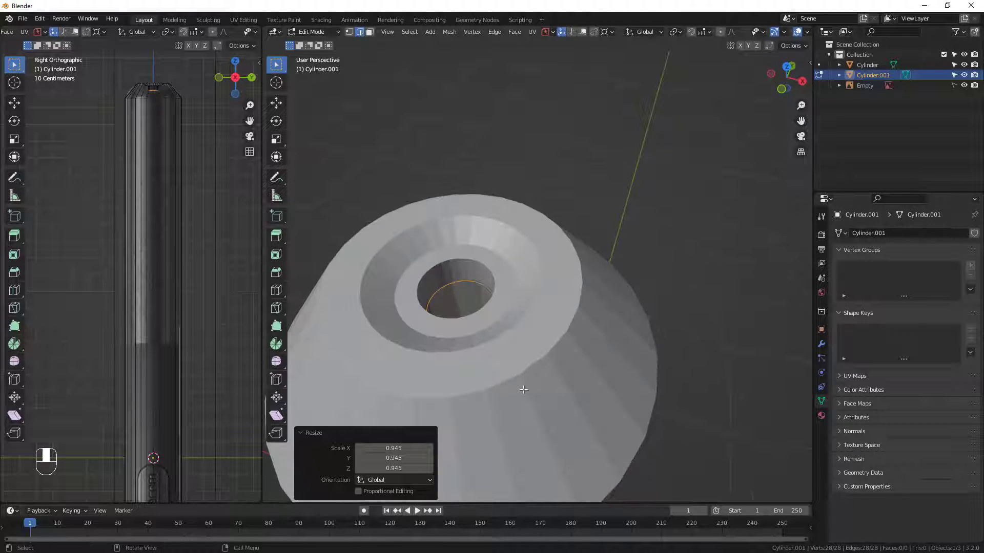
Extrude the ring about 0.036 m up along Z to form a short inner tube.
key("e")
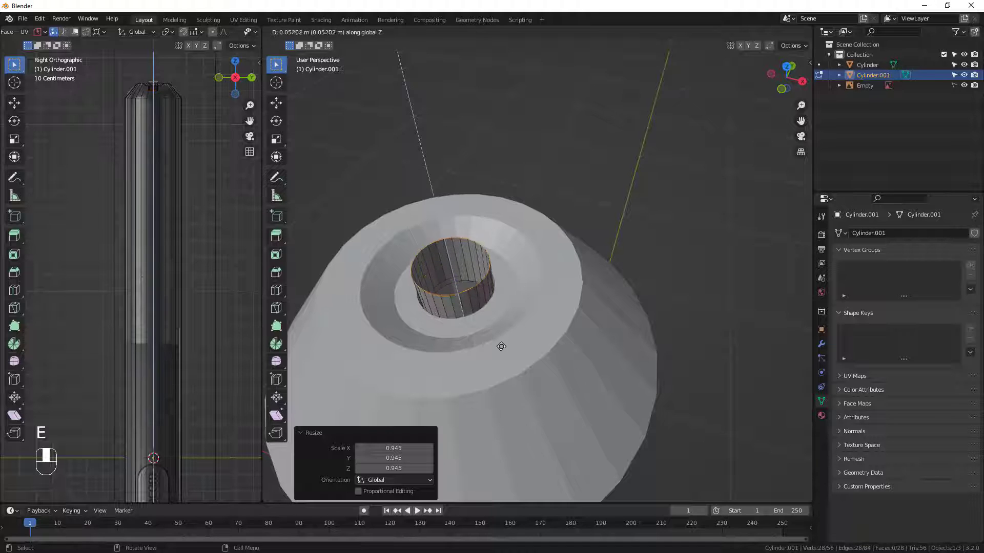
left_click(505, 353)
middle_click_drag(504, 352, 545, 337)
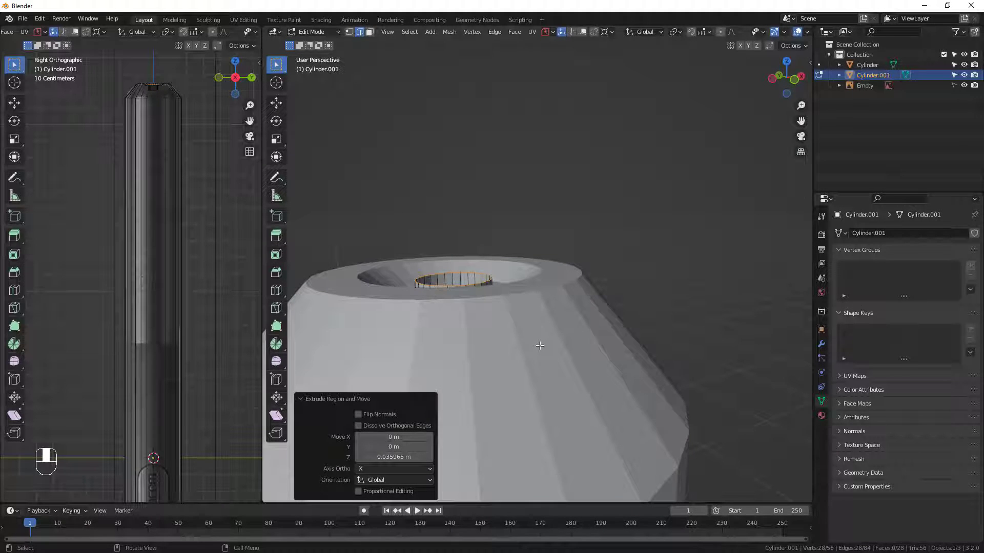
key("e")
left_click(538, 350)
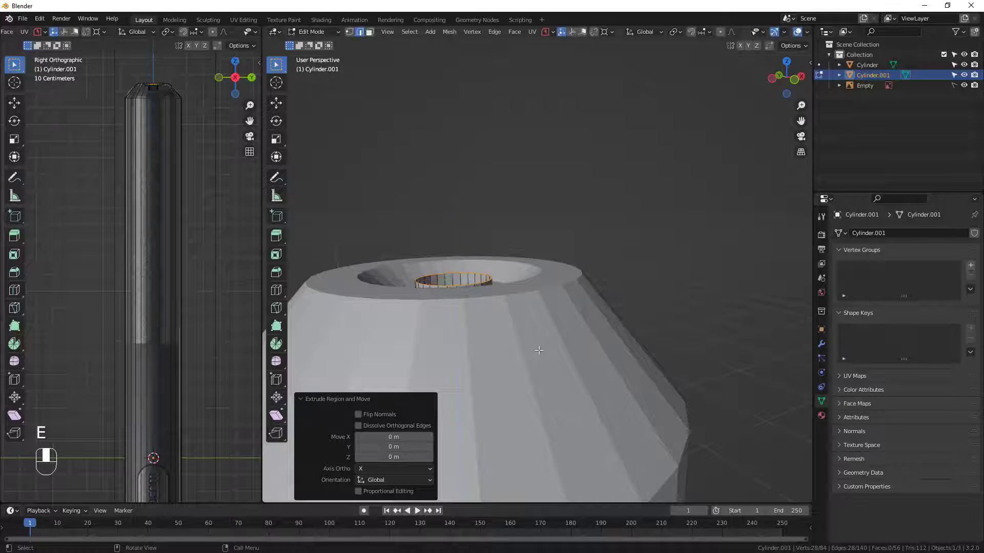
key("ctrl+z")
Lower the inner tube's top edge loop by about 0.0044 m along Z.
middle_click_drag(538, 349, 474, 322)
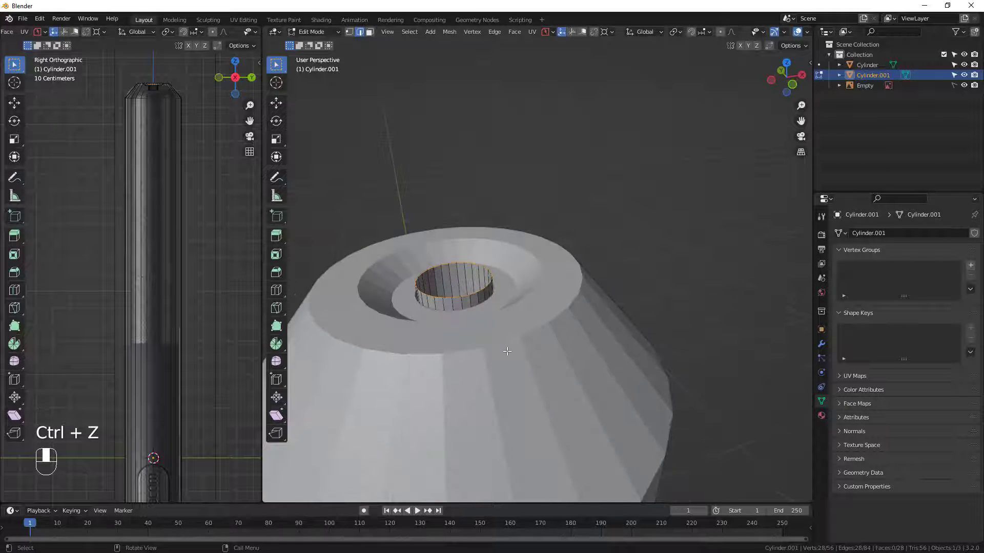
key("g")
key("z")
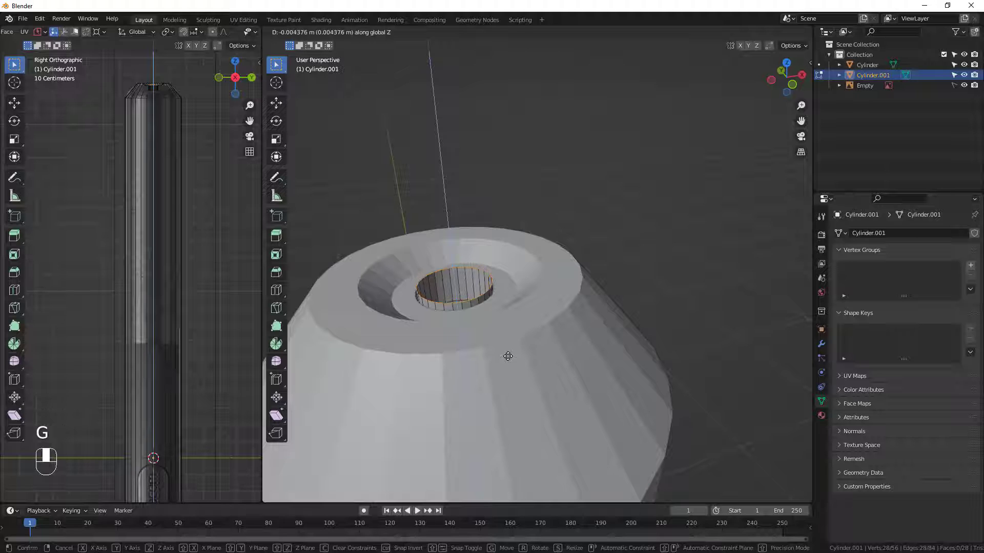
left_click(508, 356)
Extrude the insert's top edge loop outward into a flat flange, scaling it to about 1.491.
key("e")
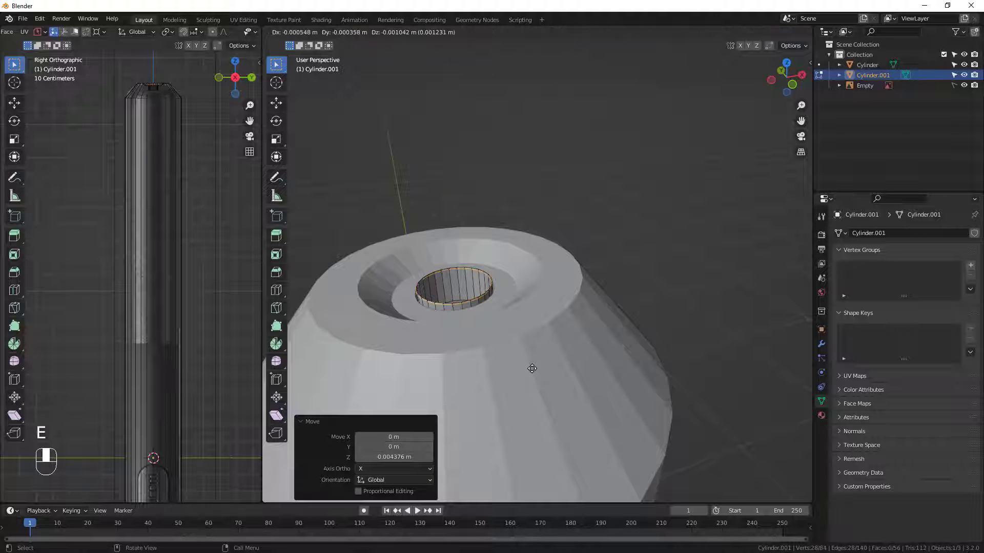
key("s")
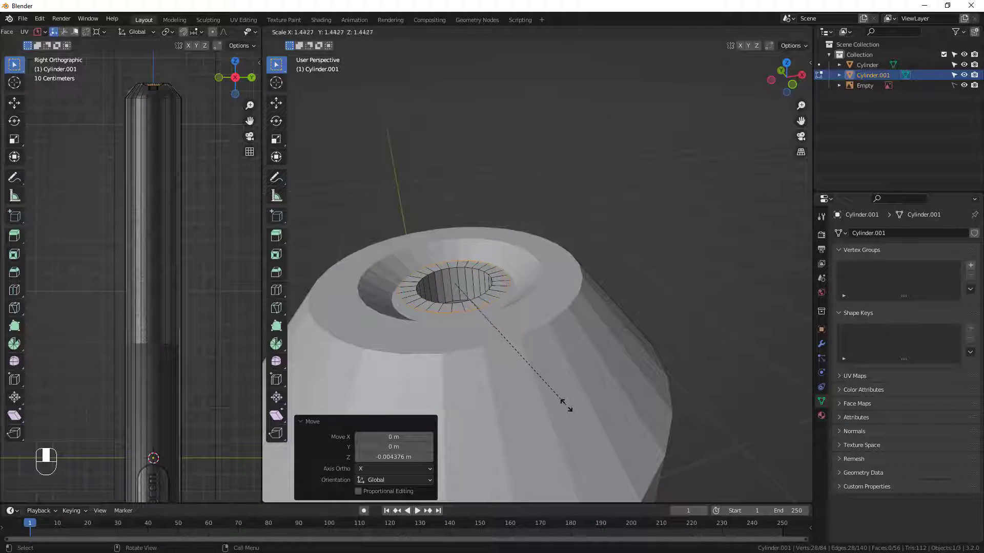
left_click(572, 409)
middle_click_drag(573, 409, 532, 374)
Extrude the flange's outer edge and raise it about 0.0225 m along Z to form the insert's outer wall.
key("e")
key("s")
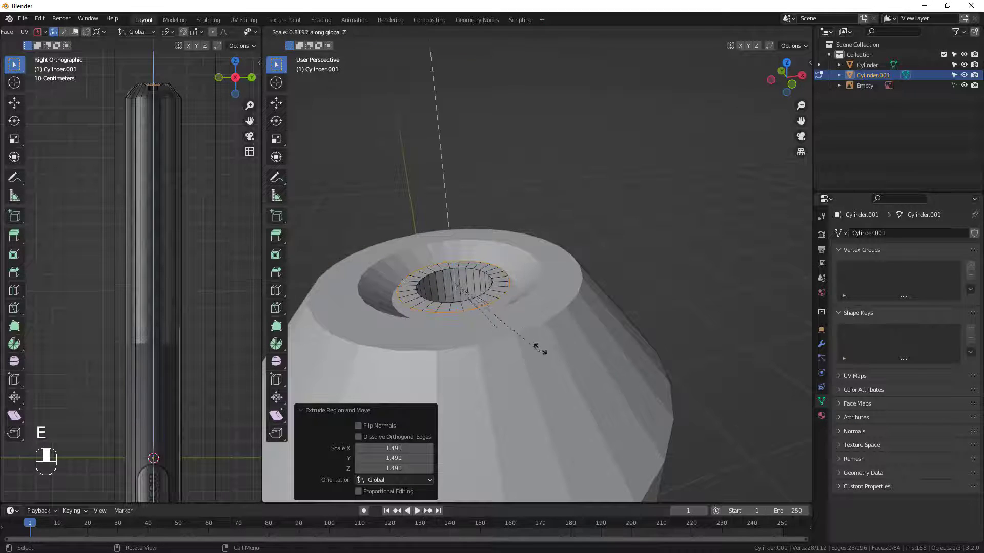
right_click(536, 347)
key("g")
key("z")
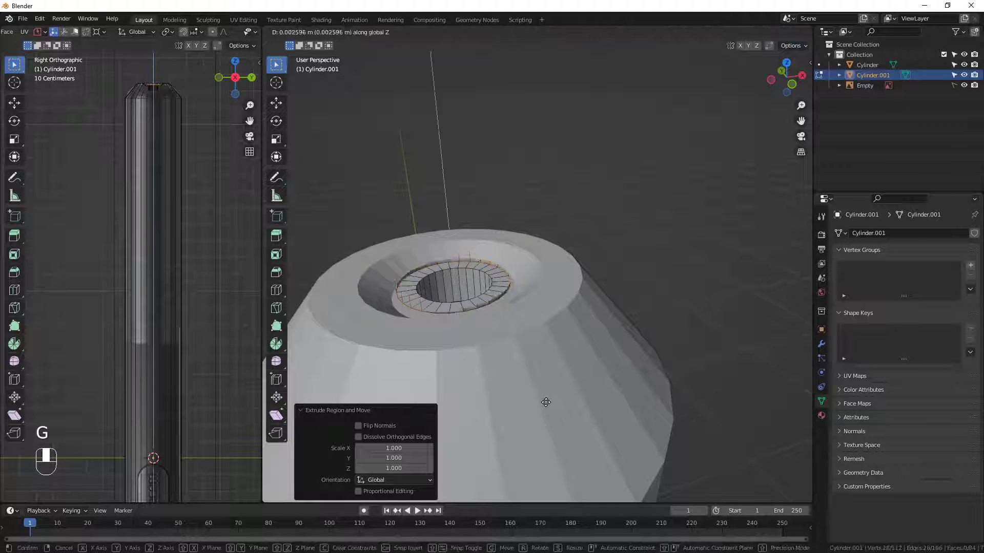
left_click(544, 398)
middle_click_drag(544, 397, 541, 402)
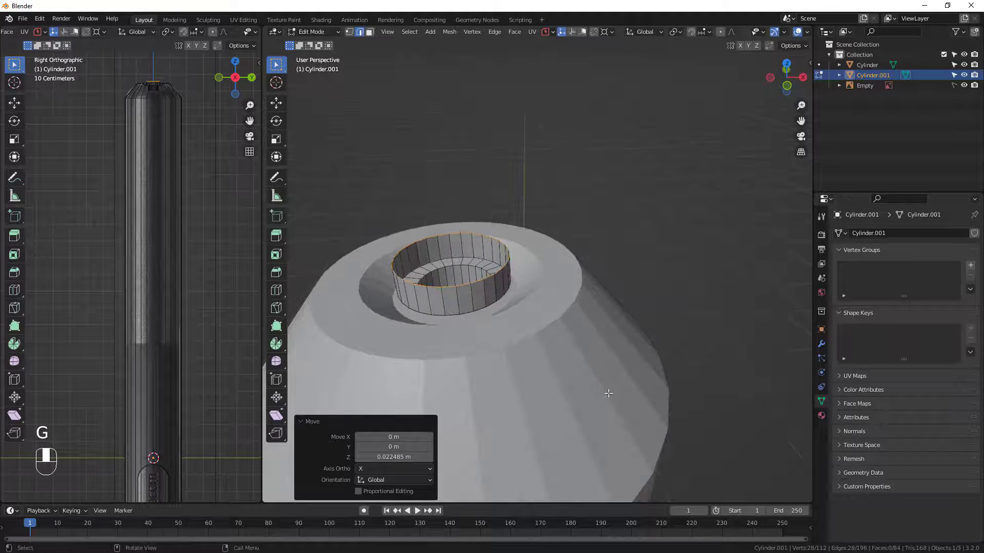
Extrude the wall's top edge inward at scale 0.470, then enlarge the new inner edge to 1.229.
key("e")
key("s")
left_click(514, 332)
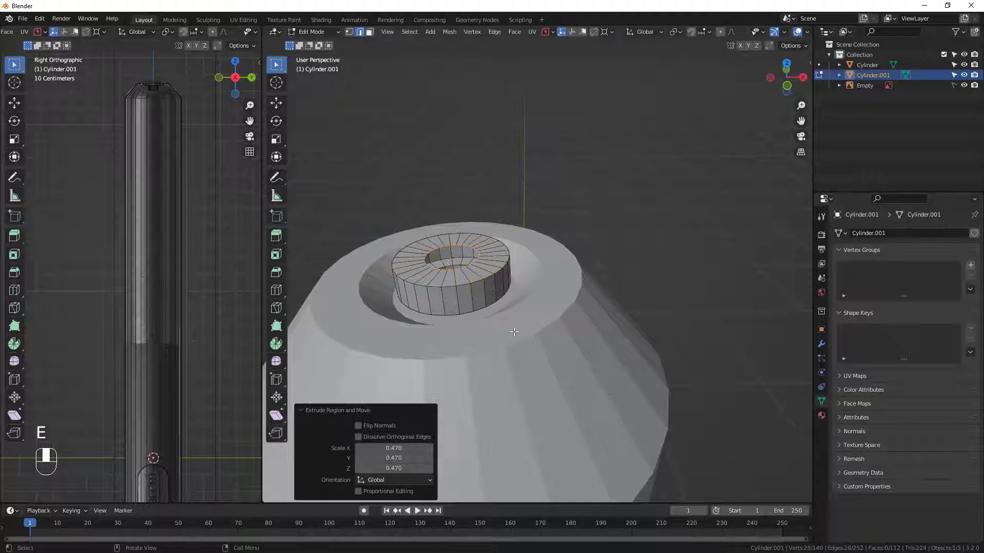
key("s")
left_click(577, 402)
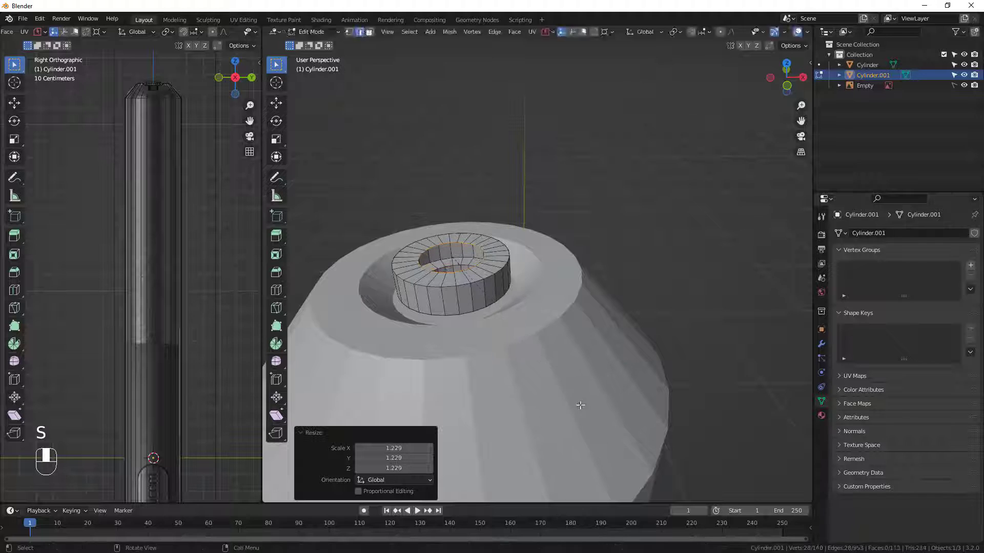
Extrude the inner edge inward again at scale 0.382 and close the remaining hole with Grid Fill.
key("e")
key("s")
left_click(485, 297)
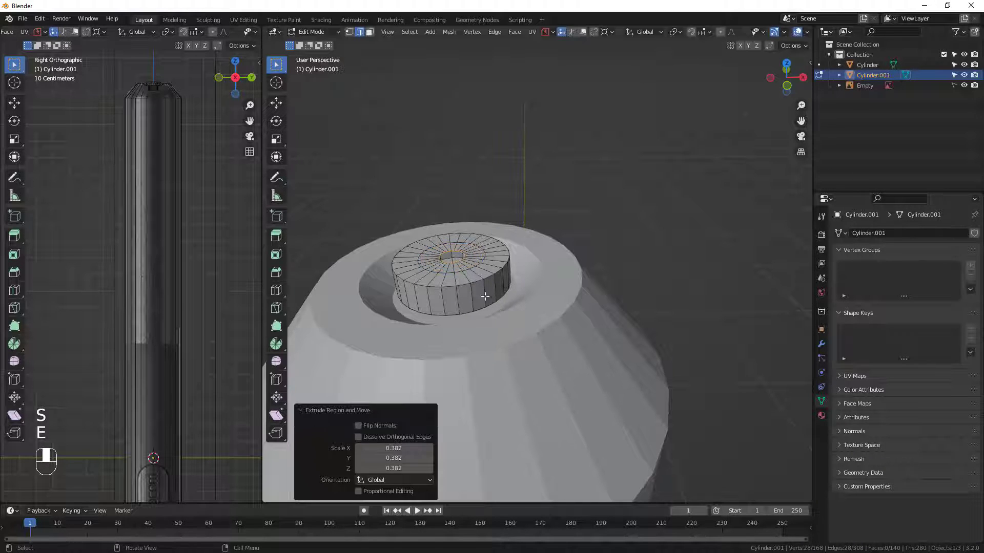
left_click(514, 32)
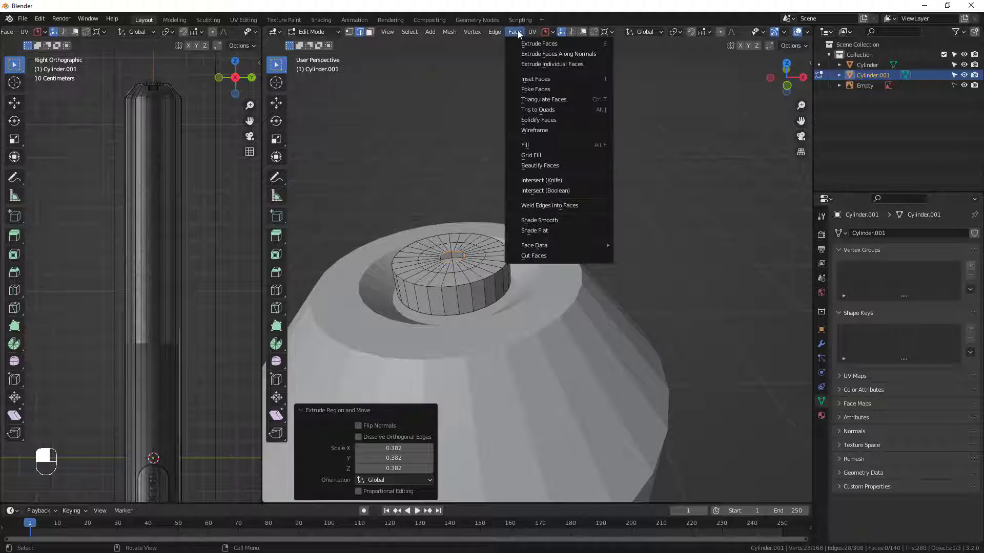
left_click(555, 156)
Deselect the insert's geometry, leave its Edit Mode, and enter Edit Mode on the pen body.
middle_click_drag(474, 270, 454, 254)
scroll(408, 282, "down", 2)
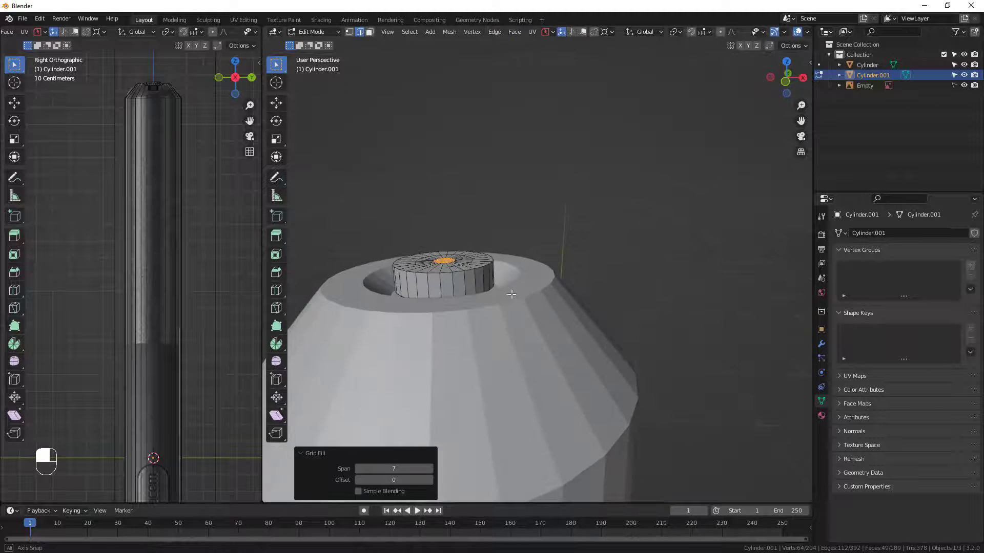
scroll(527, 366, "down", 6)
middle_click_drag(513, 407, 508, 418, "shift")
left_click_drag(508, 418, 517, 180, "shift")
scroll(533, 314, "down", 4)
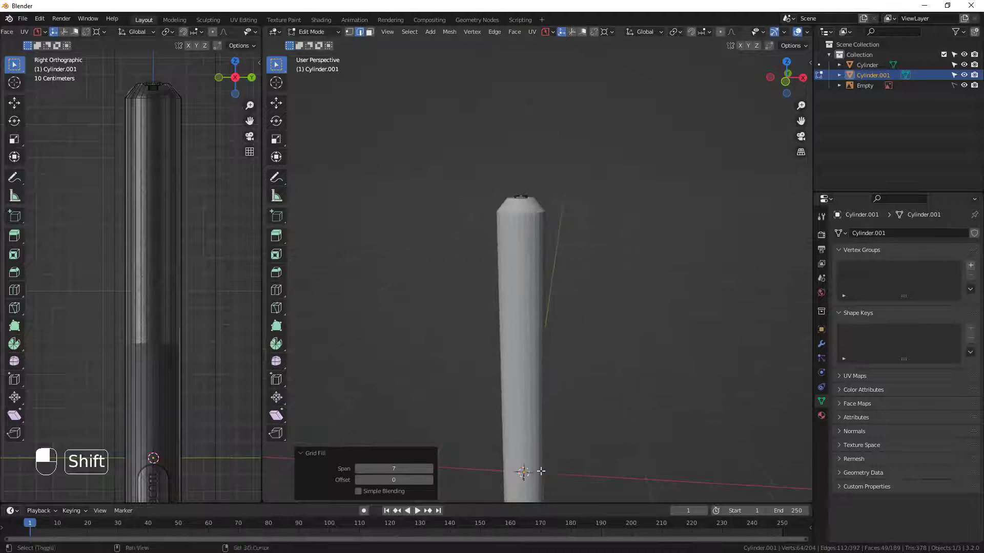
middle_click_drag(527, 466, 517, 250, "shift")
scroll(146, 353, "down", 3)
scroll(146, 354, "down", 2)
middle_click_drag(135, 435, 146, 303, "shift")
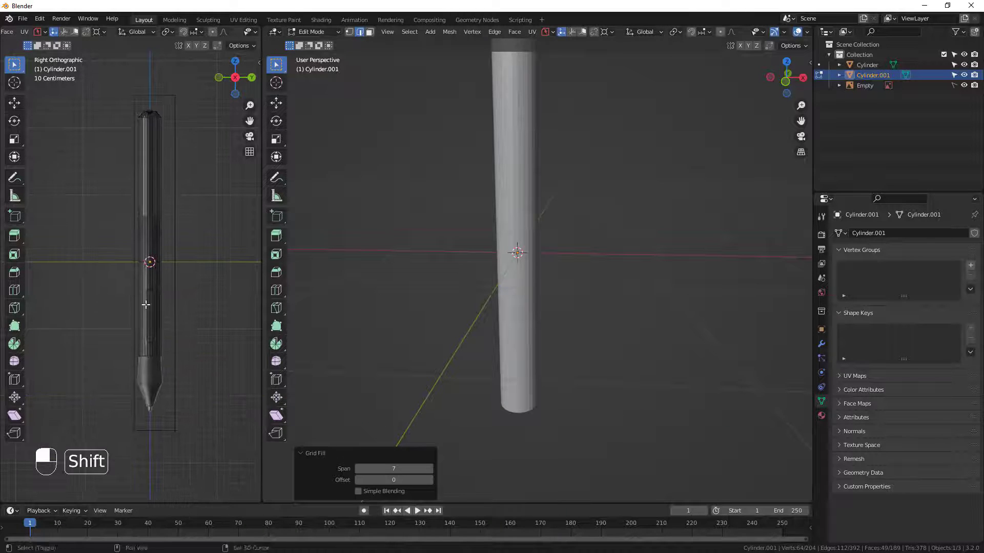
scroll(141, 402, "up", 5)
middle_click_drag(416, 399, 428, 362)
scroll(436, 385, "up", 1)
middle_click_drag(462, 451, 476, 298, "shift")
scroll(491, 301, "up", 1)
key("alt+a")
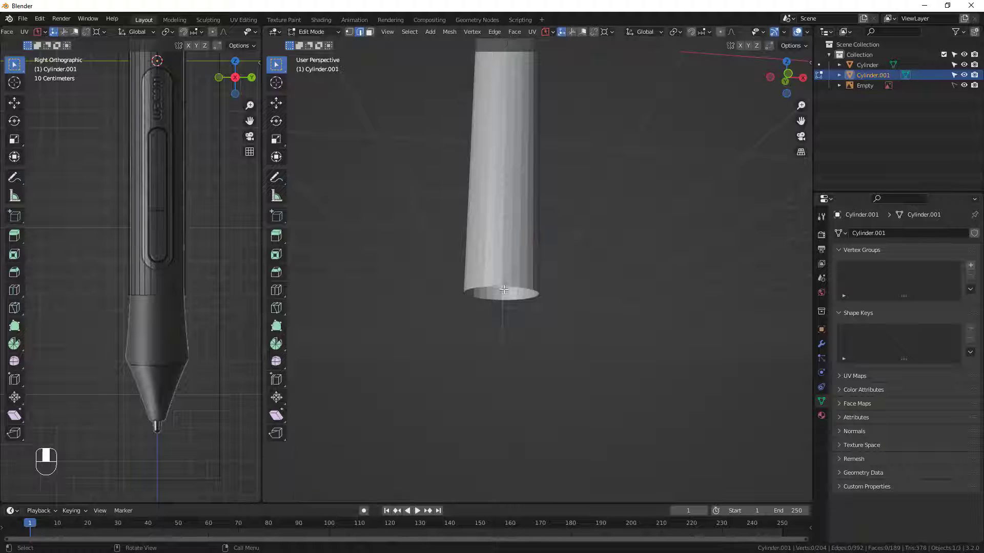
key("Tab")
left_click(509, 286)
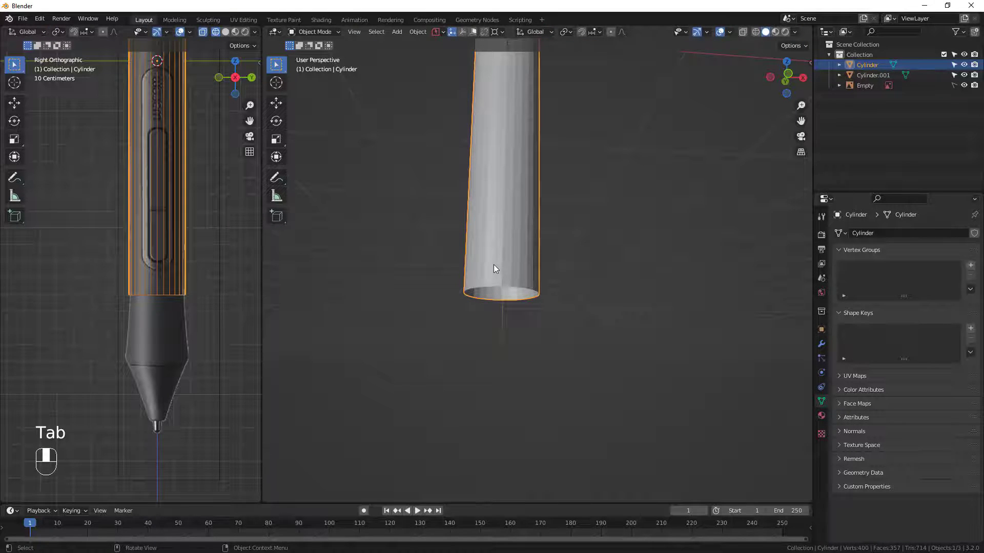
key("Tab")
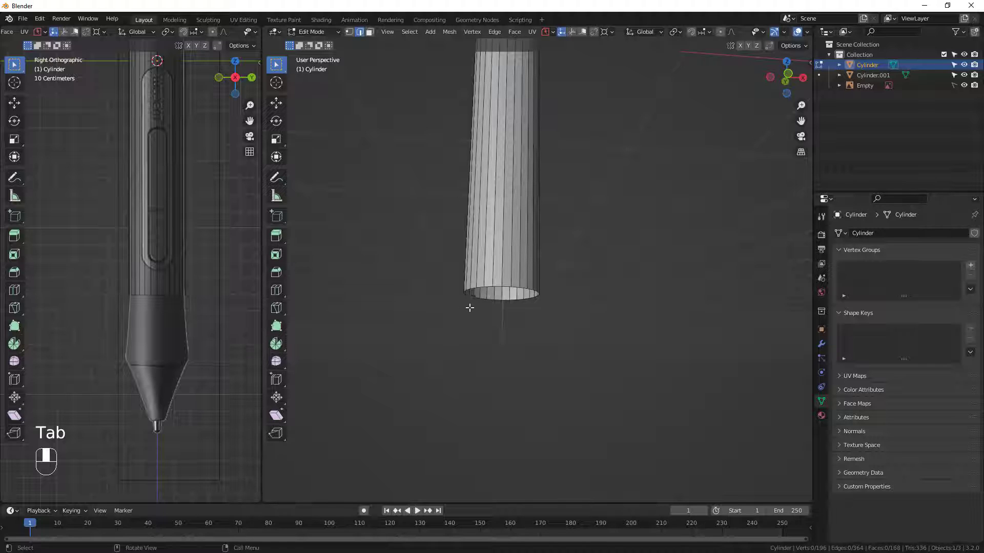
Select the pen body's open lower edge loop and lower it about 0.051 m along Z to the reference's grip line.
left_click(497, 284, "alt")
middle_click_drag(497, 285, 563, 300)
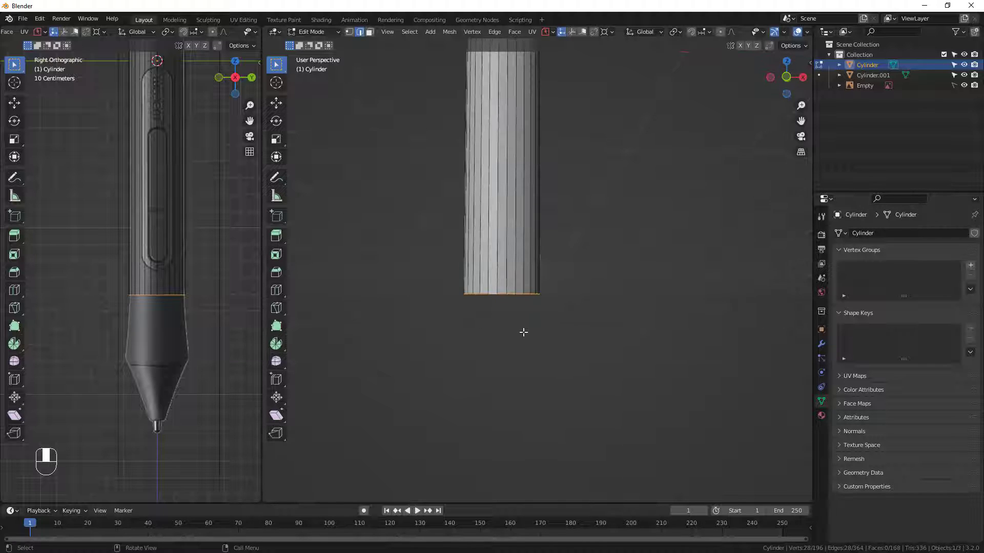
key("g")
key("z")
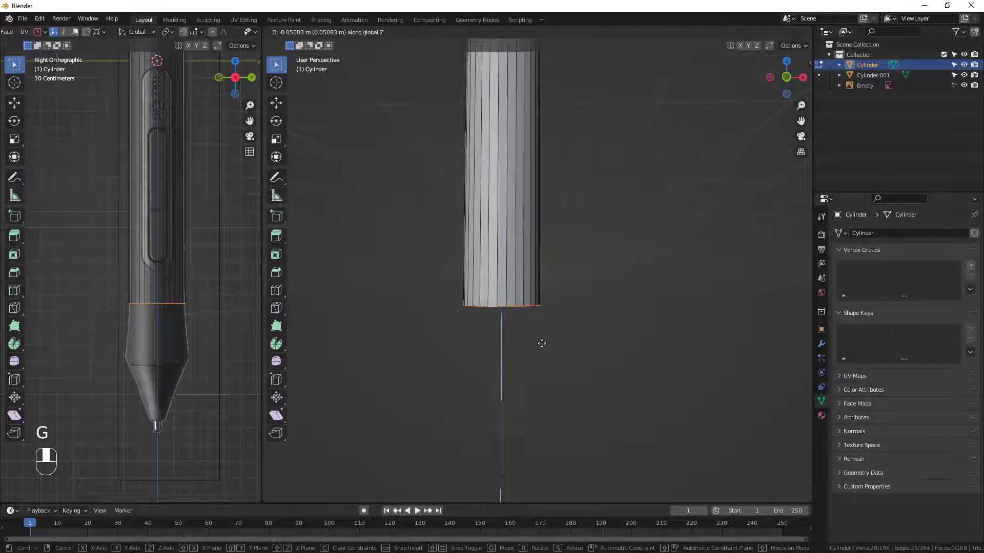
left_click(541, 342)
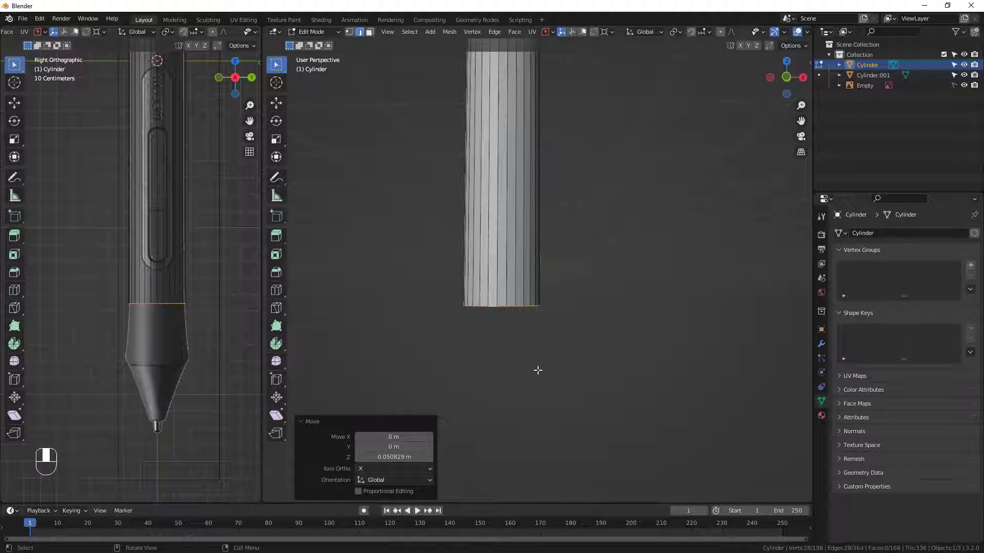
Extrude the lower edge loop about 0.335 m down along Z and scale it to 1.237 to flare the grip.
key("e")
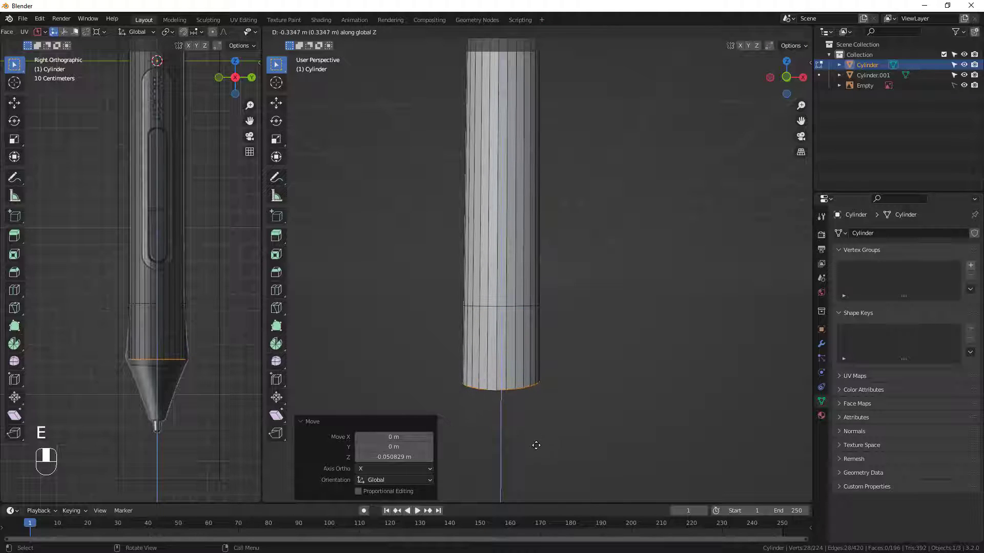
left_click(536, 446)
key("s")
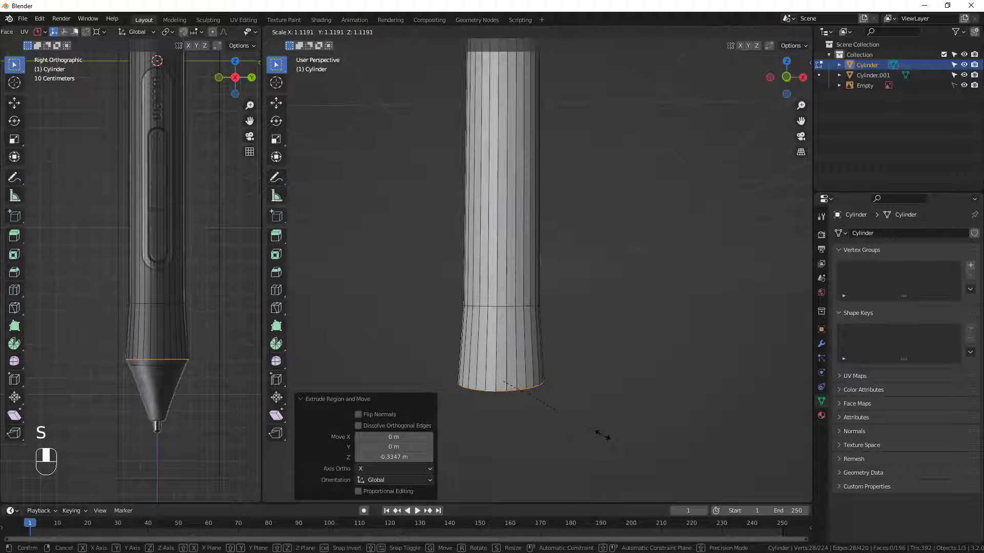
left_click(603, 445)
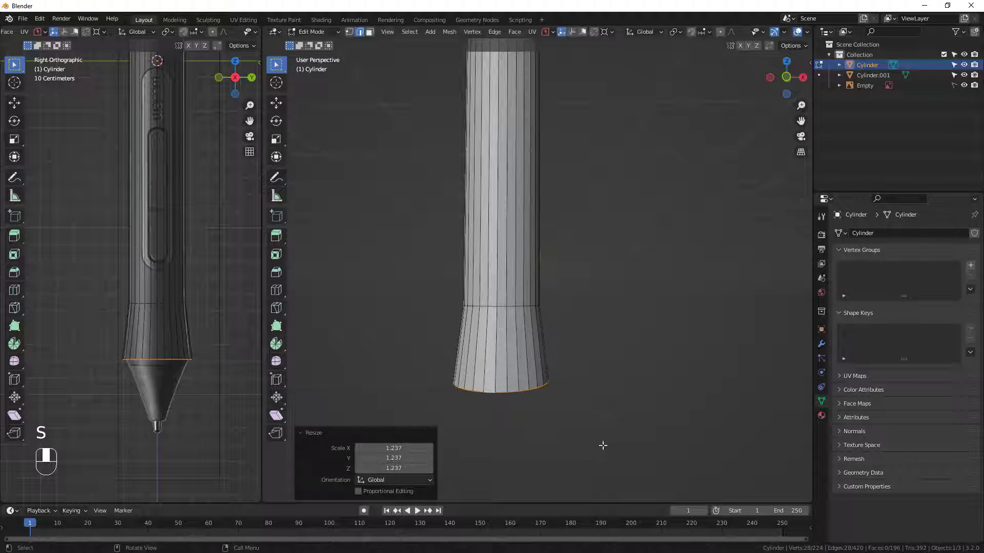
middle_click_drag(553, 447, 577, 448)
Extrude the grip's end about 0.362 m down along Z and scale it to 0.276 to form the tapered tip.
key("e")
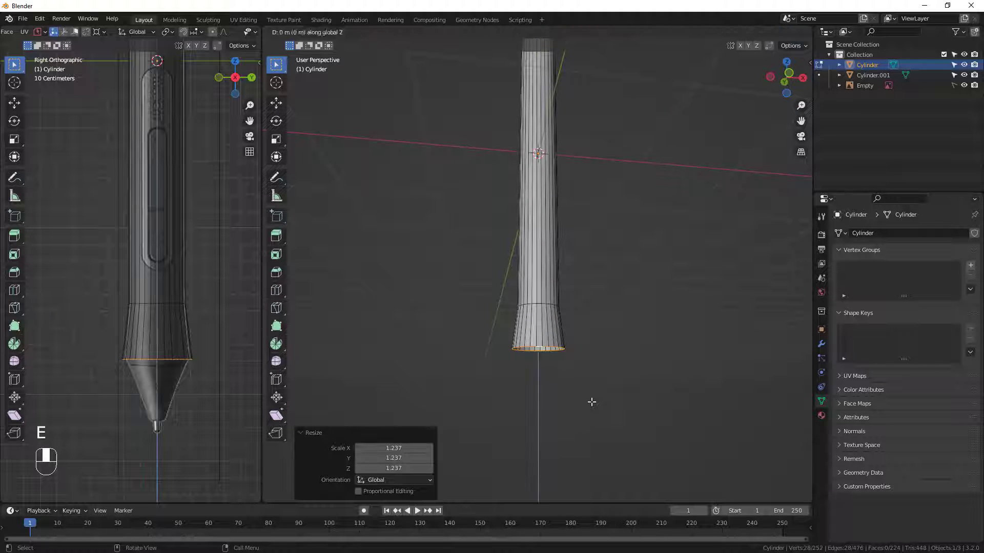
left_click(590, 448)
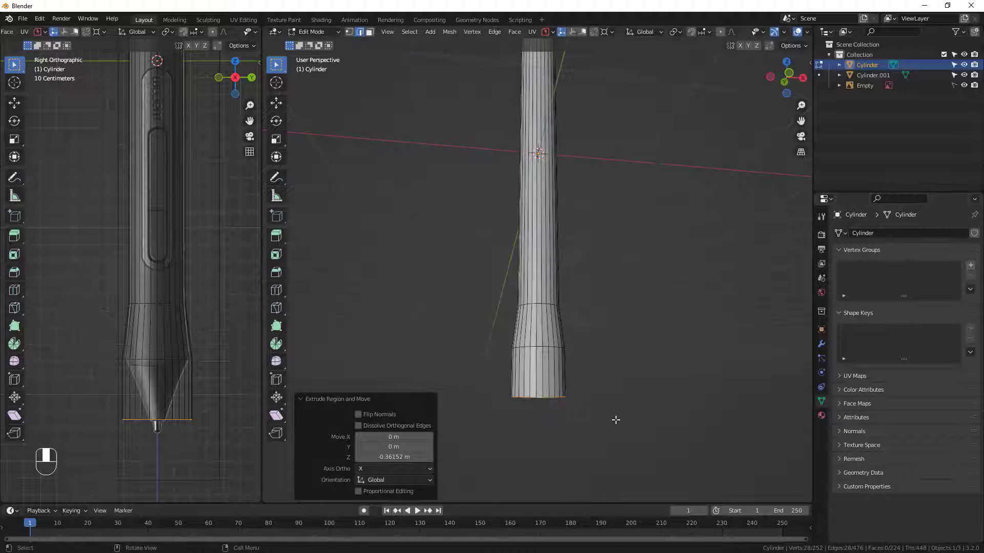
key("s")
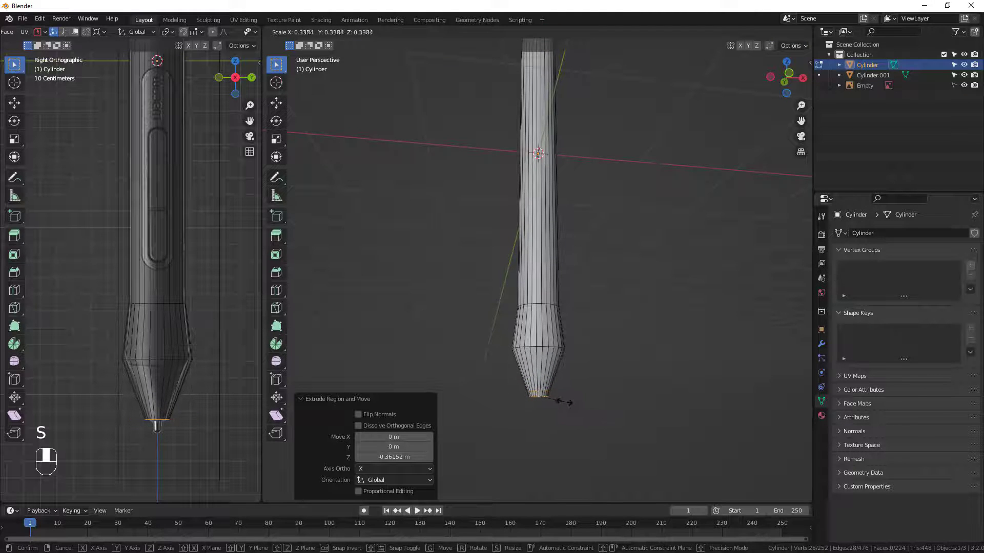
left_click(557, 400)
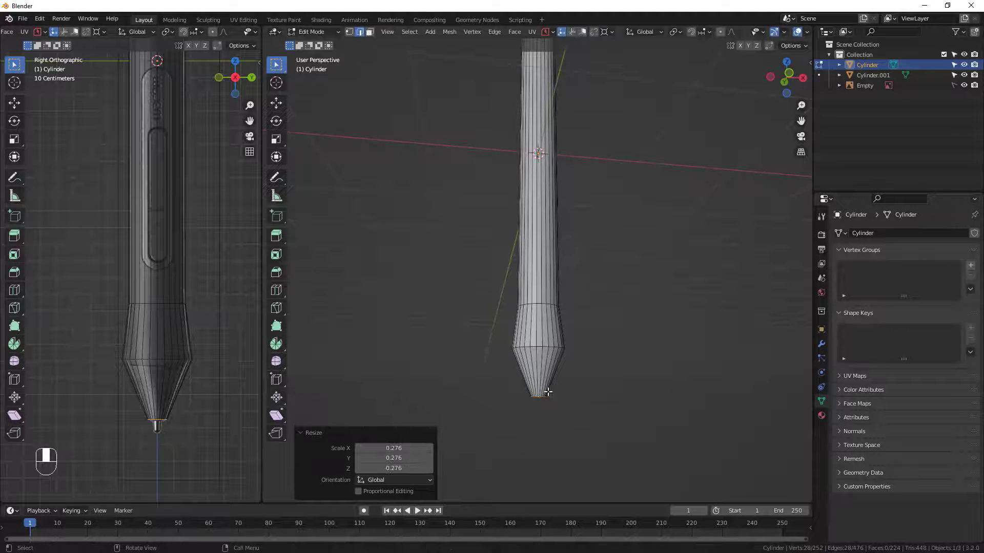
Extrude the tip's end edge about 0.011 m down along Z and scale it to 0.701 for a chamfered rim.
scroll(550, 394, "up", 2)
middle_click_drag(570, 412, 589, 421)
scroll(562, 407, "up", 2)
key("e")
key("z")
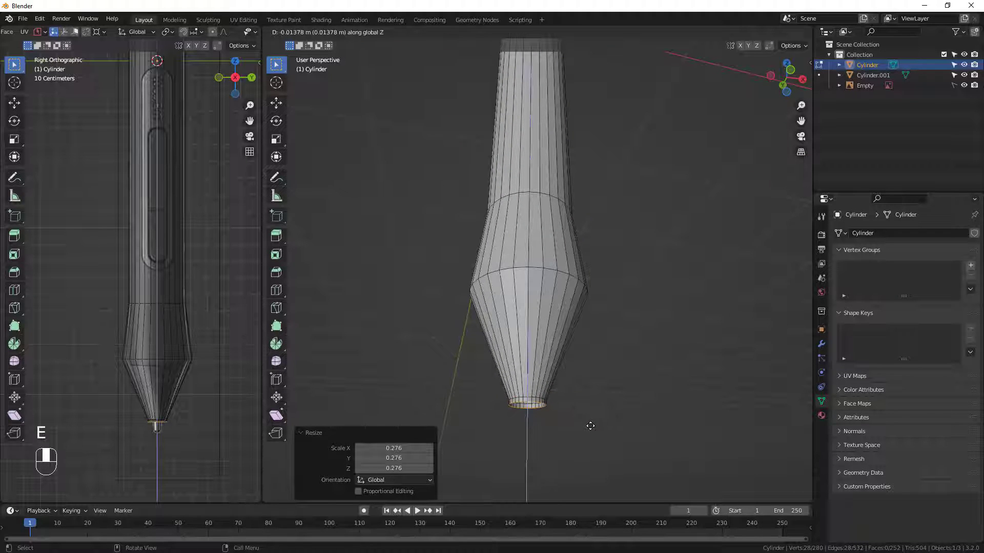
left_click(589, 425)
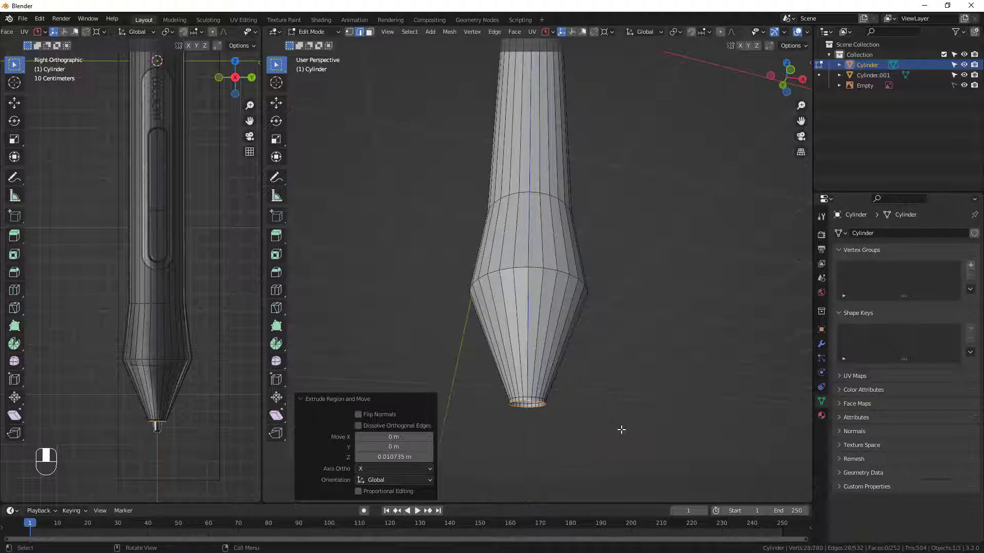
key("s")
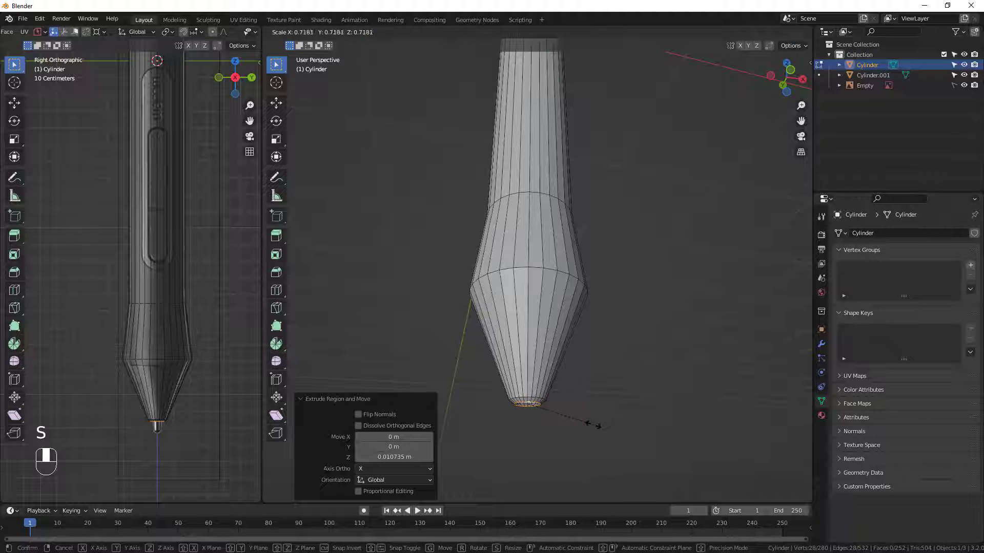
left_click(584, 421)
middle_click_drag(585, 422, 617, 427)
Extrude the tip's rim inward at scale 0.783, then about 0.023 m up into the pen to form the nib hole.
key("e")
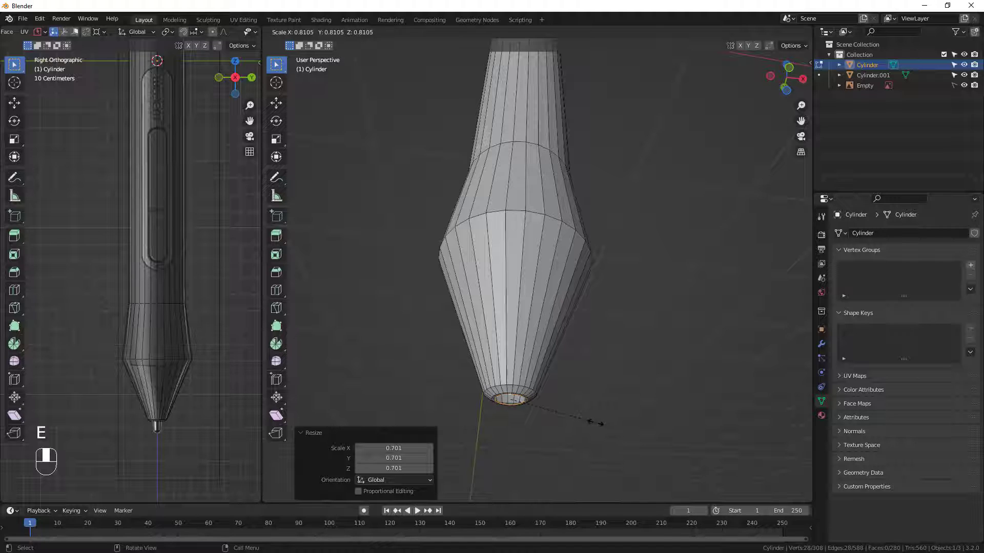
left_click(569, 415)
mouse_move(569, 415)
middle_mouse_down()
mouse_move(568, 386)
mouse_move(562, 403)
mouse_move(524, 426)
mouse_move(533, 410)
mouse_move(553, 413)
middle_mouse_up()
key("e")
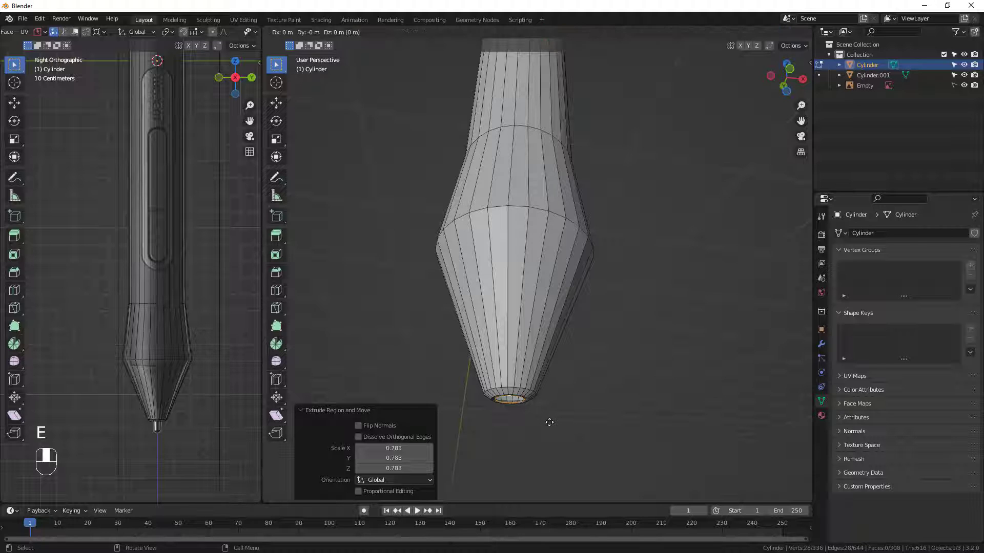
left_click(551, 412)
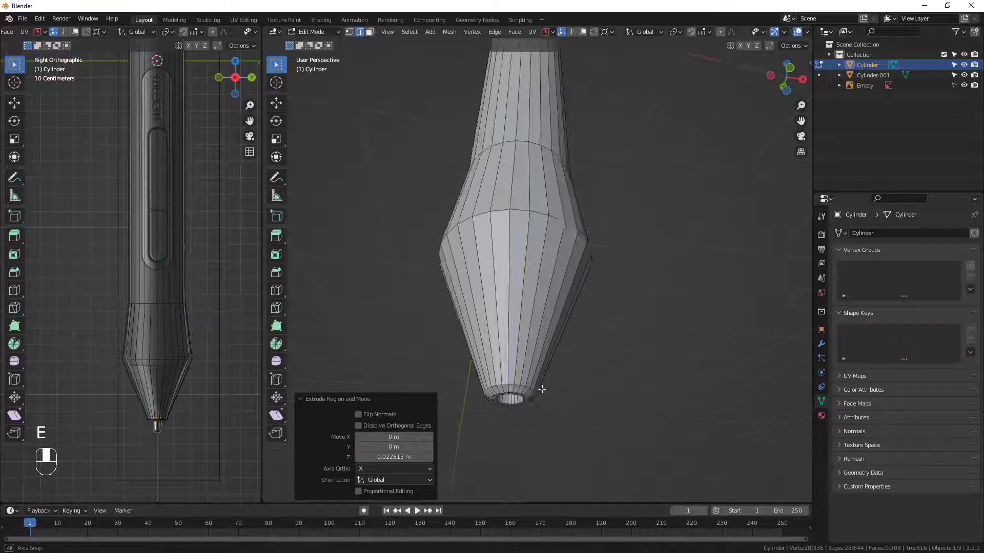
middle_click_drag(544, 395, 509, 383)
scroll(512, 399, "up", 2)
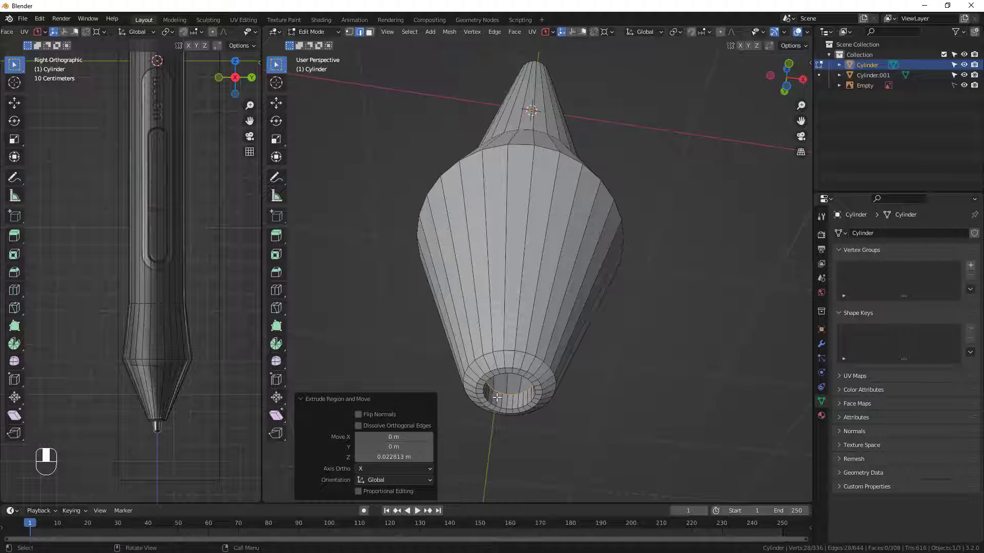
Select the edge loop inside the nib hole and duplicate it in place.
left_click(510, 408)
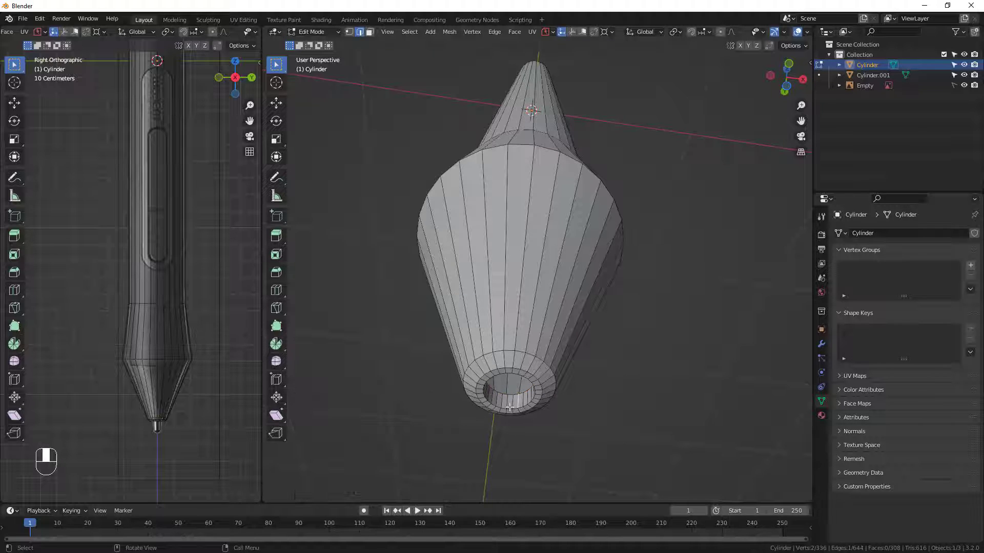
left_click(522, 381, "alt")
middle_click_drag(539, 399, 538, 407)
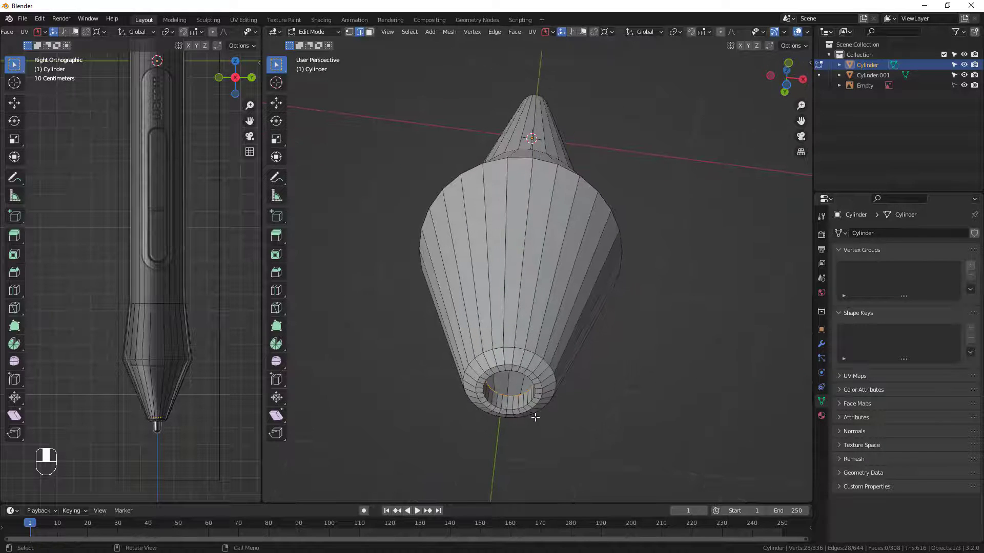
key("shift+d")
right_click(568, 408)
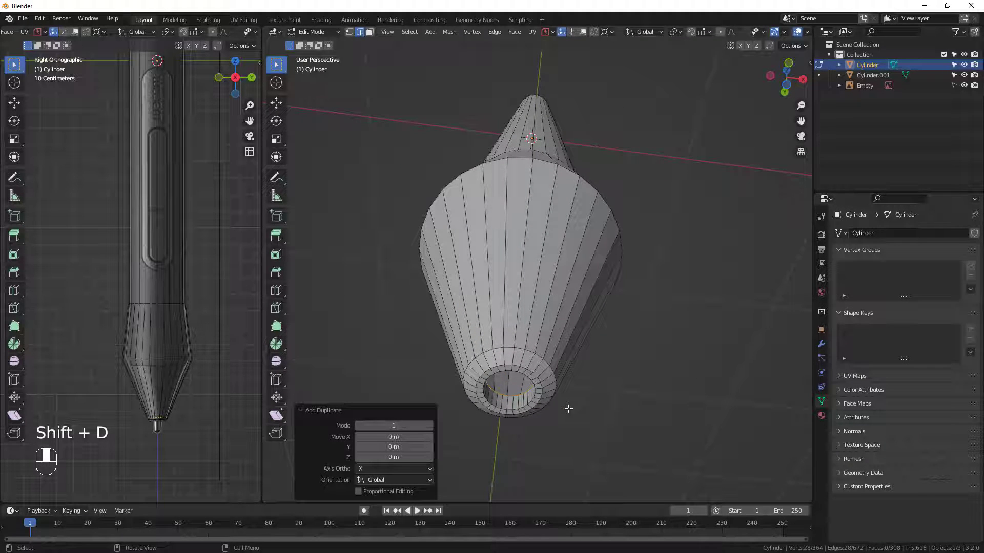
Separate the duplicated nib-hole loop into its own object and select only that object.
key("p")
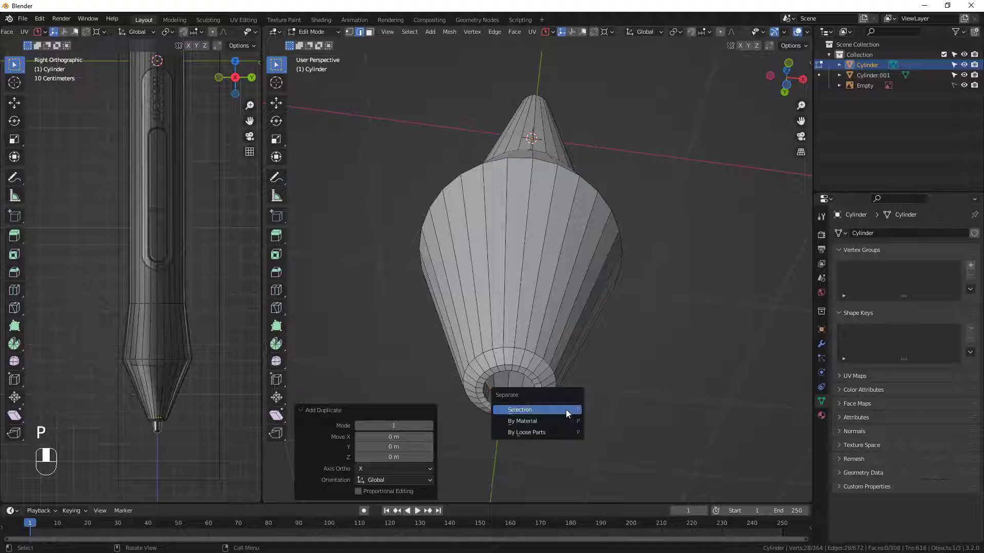
left_click(561, 411)
key("Tab")
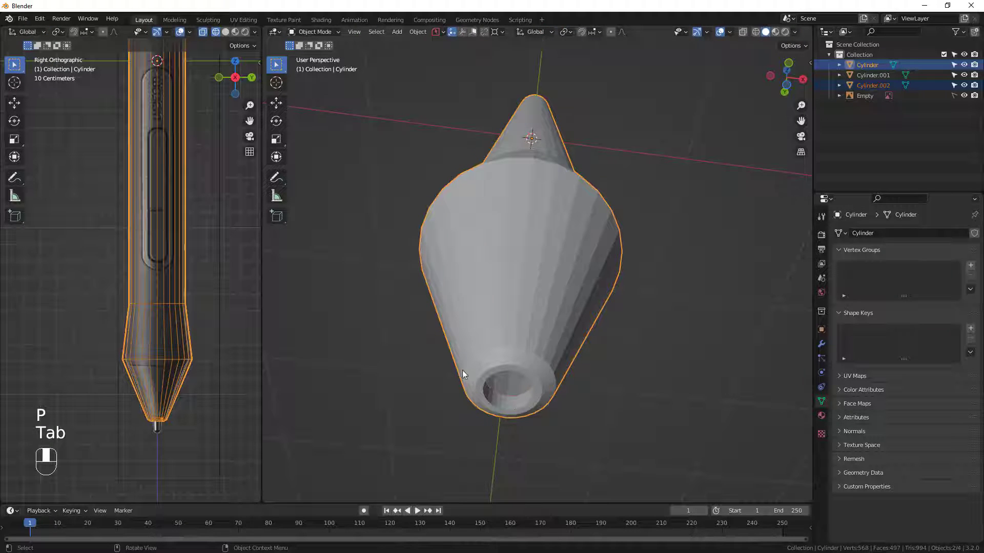
left_click(506, 394)
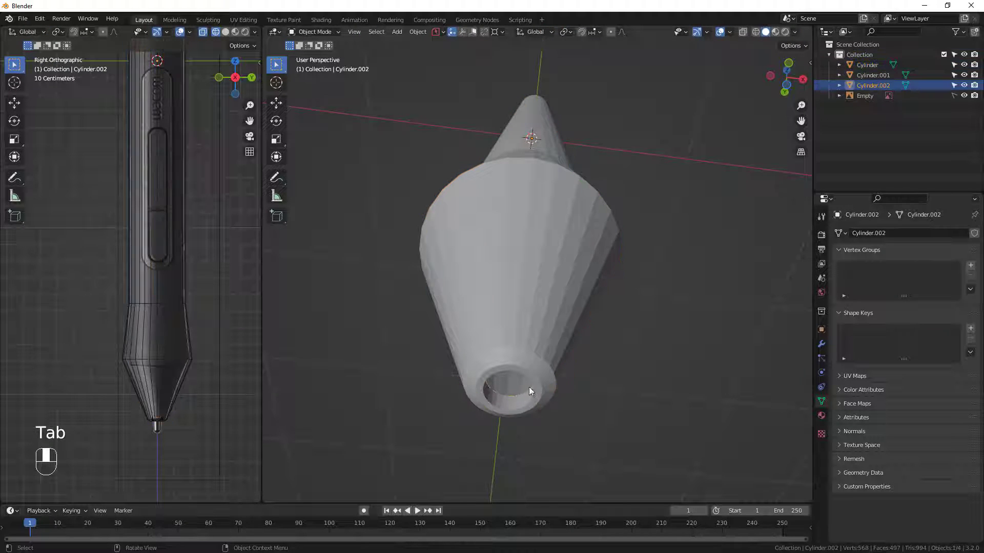
middle_click_drag(515, 392, 500, 373)
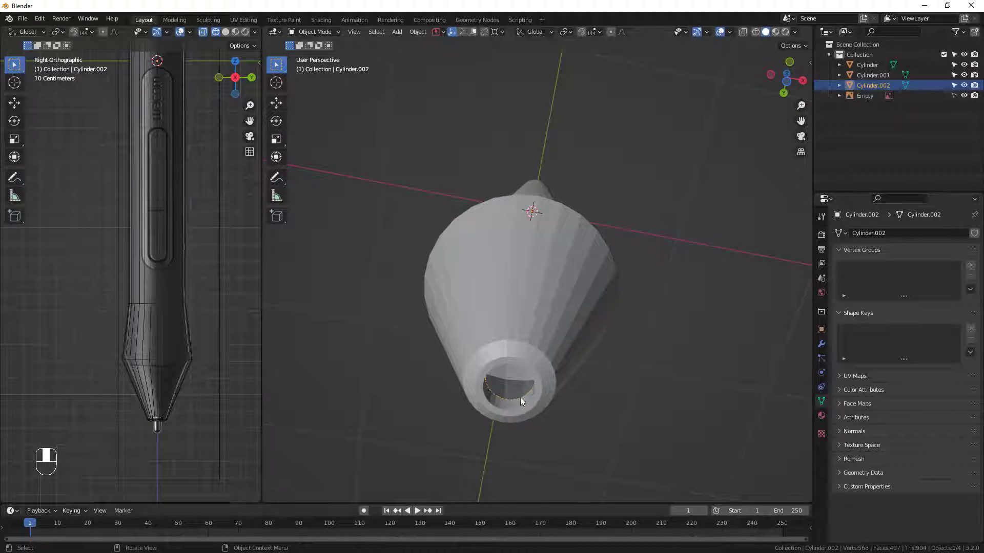
middle_click_drag(523, 388, 551, 439)
Extrude the whole separated loop about 0.043 m down along Z to start the nib cylinder.
key("Tab")
key("a")
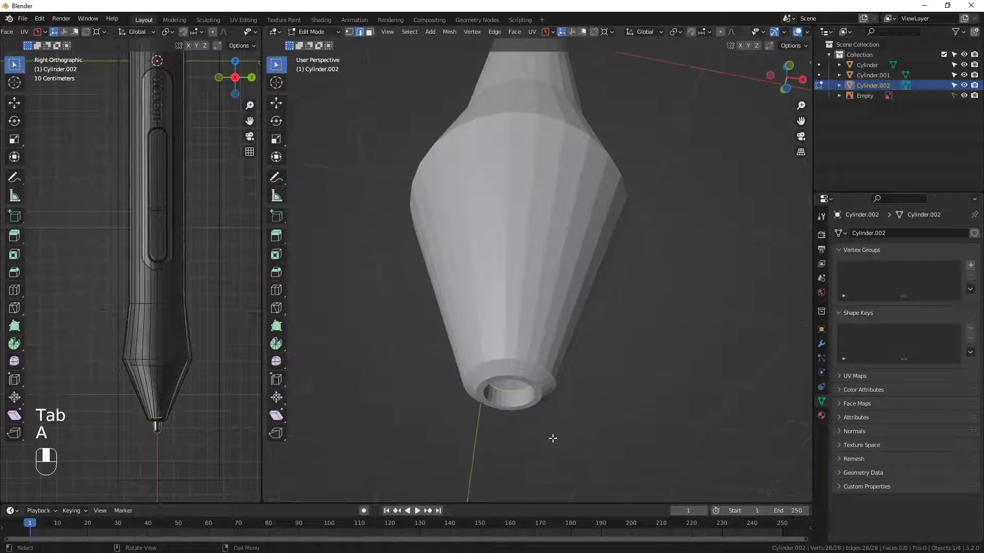
key("e")
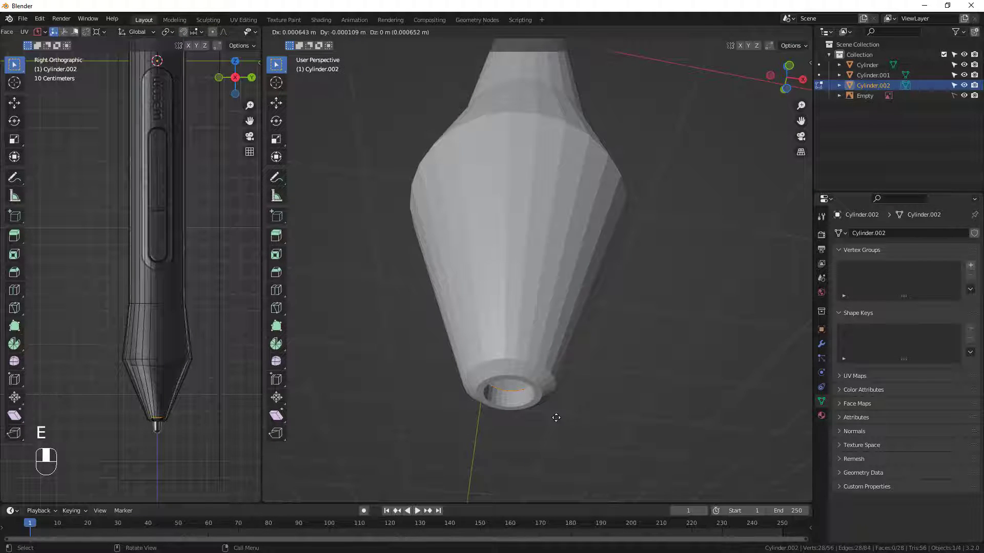
left_click(553, 447)
middle_click_drag(531, 453, 512, 447)
scroll(513, 411, "up", 2)
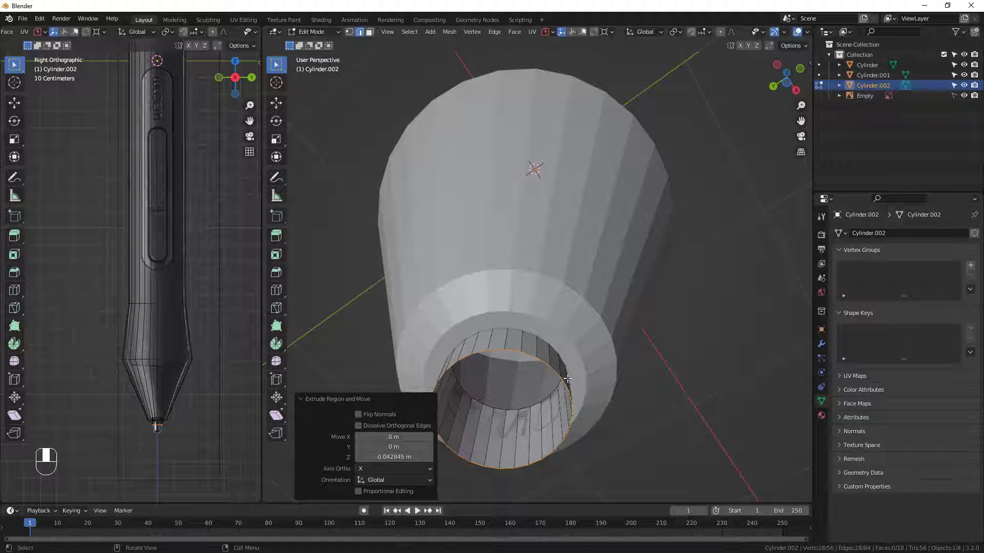
Isolate the nib cylinder in local view and set its origin to its geometry.
key("a")
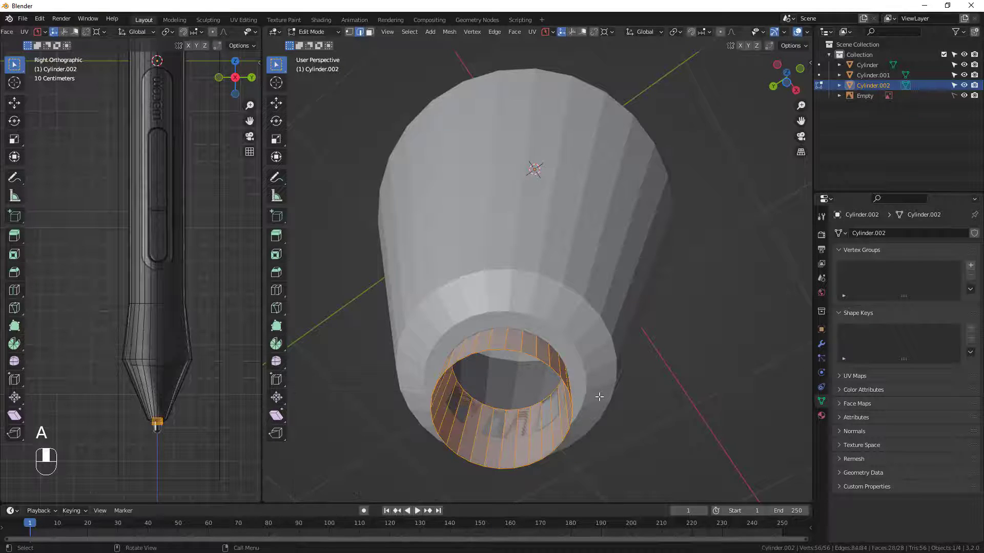
scroll(610, 426, "down", 2)
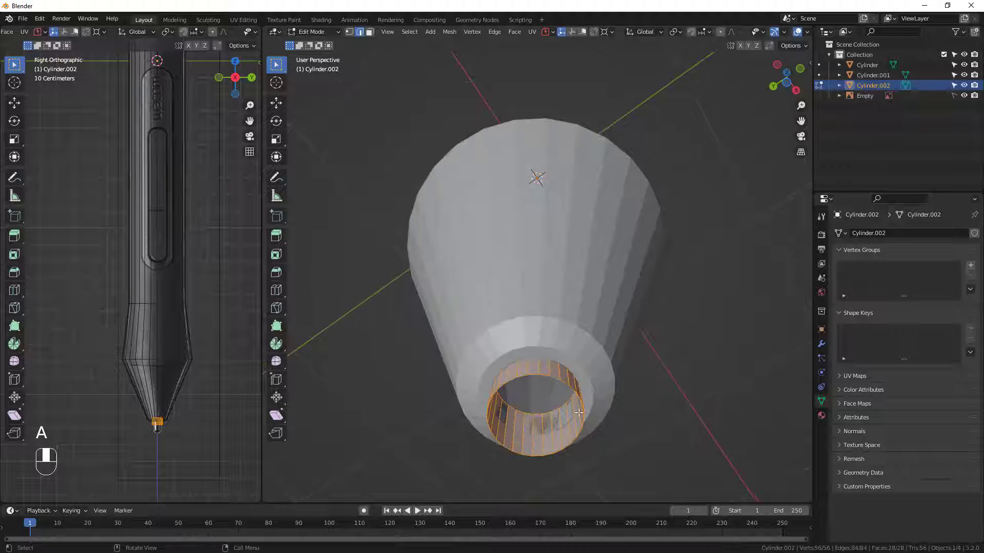
middle_click_drag(527, 384, 536, 294)
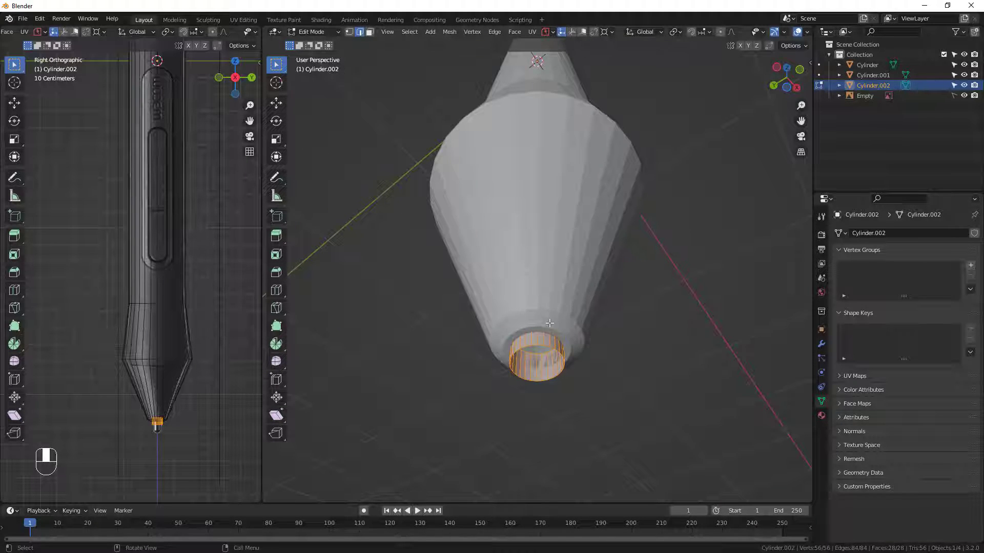
key("slash")
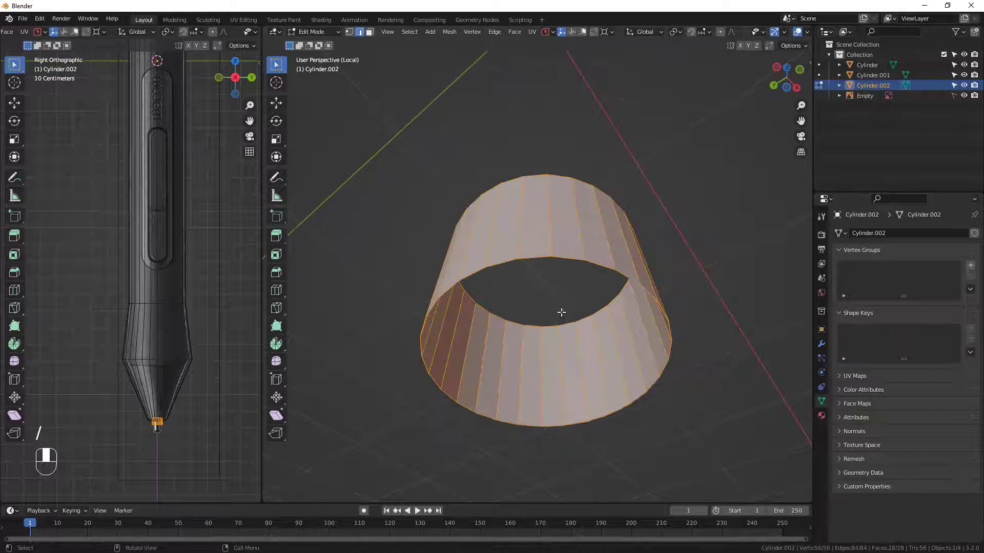
middle_click_drag(554, 305, 552, 377)
scroll(518, 250, "down", 7)
middle_click_drag(517, 250, 514, 182, "shift")
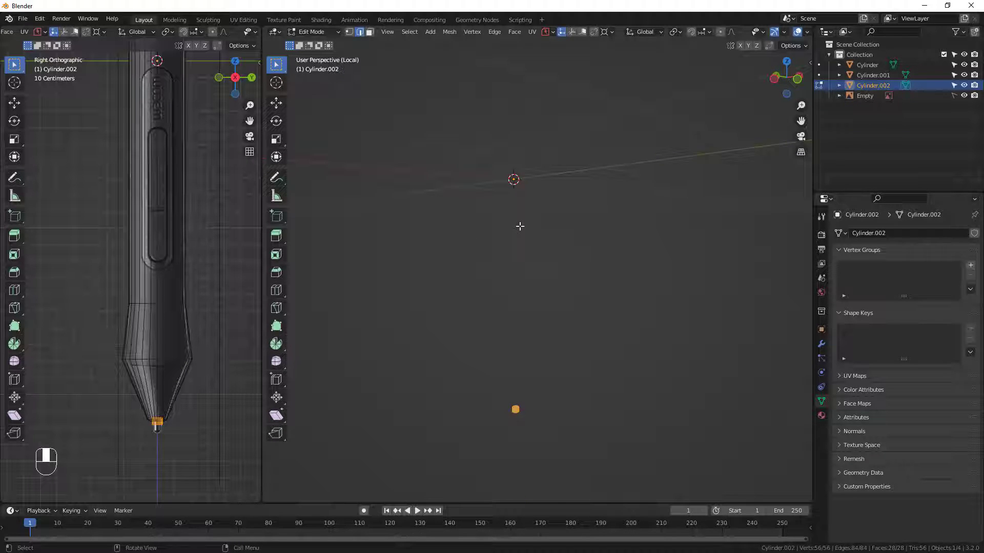
key("Tab")
left_click(418, 32)
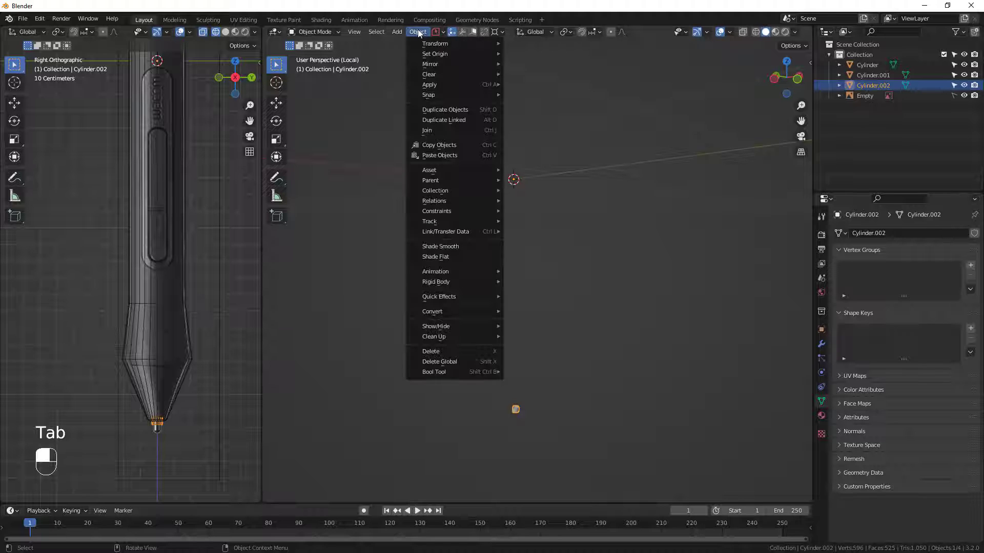
mouse_move(461, 54)
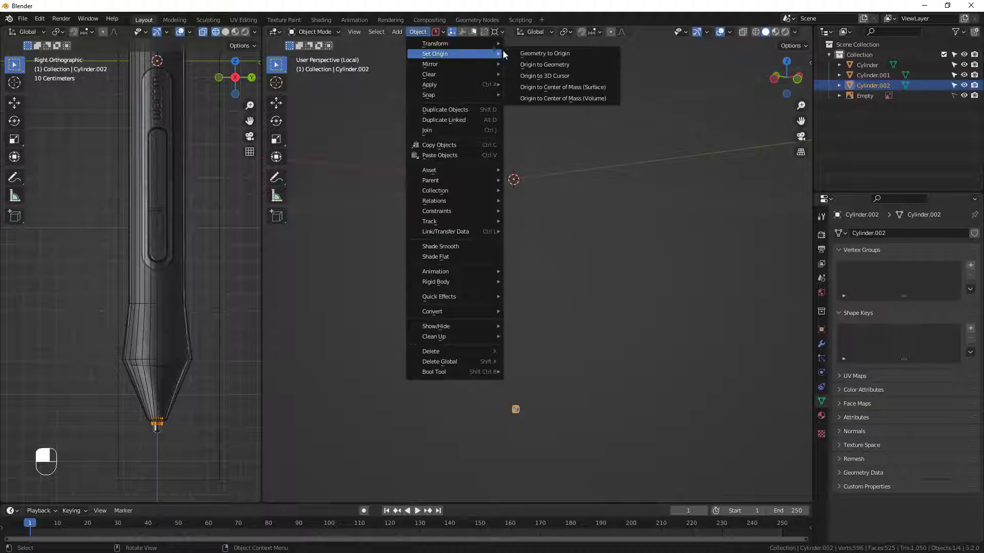
left_click(536, 65)
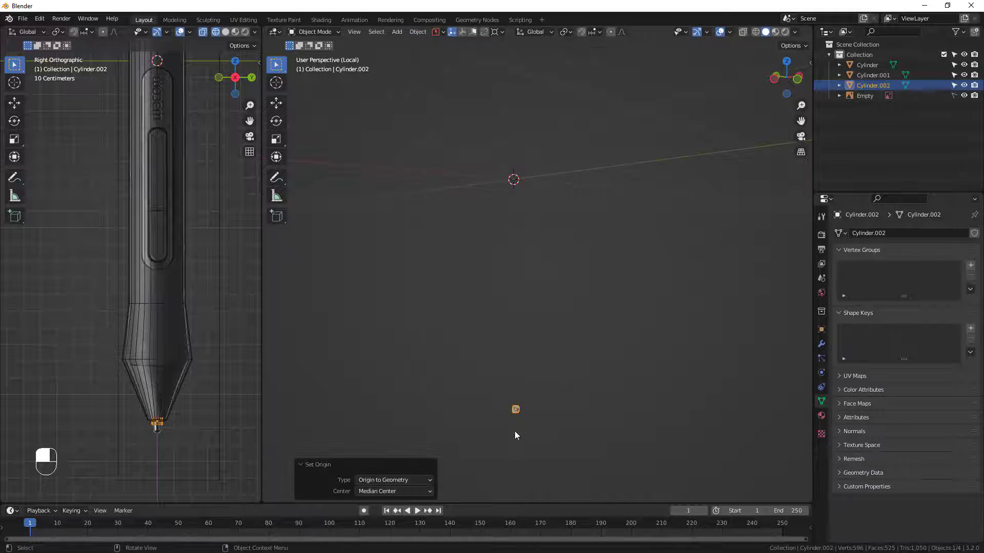
Leave local view and scale the whole nib cylinder to about 0.969 so it fits inside the hole.
scroll(513, 405, "up", 5)
key("Tab")
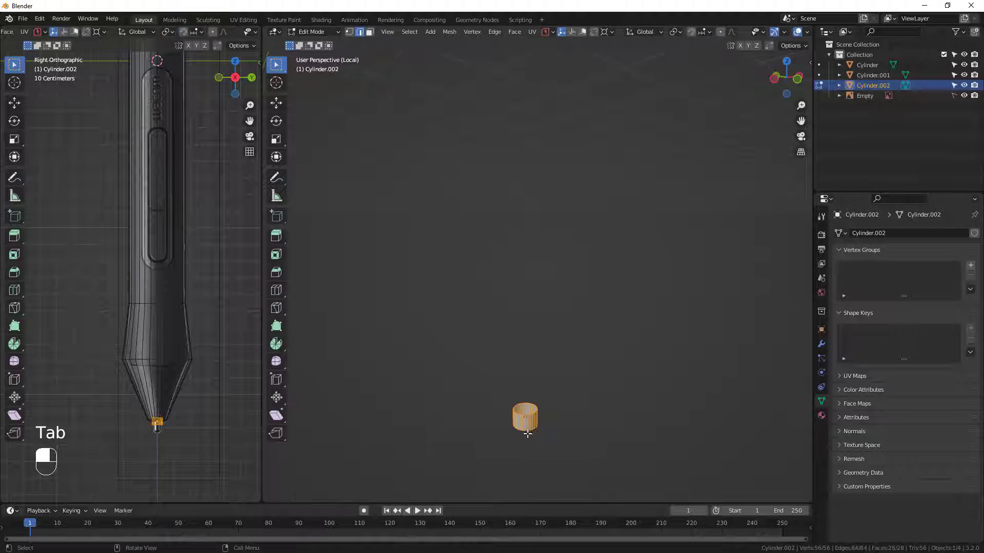
middle_click_drag(525, 423, 542, 385)
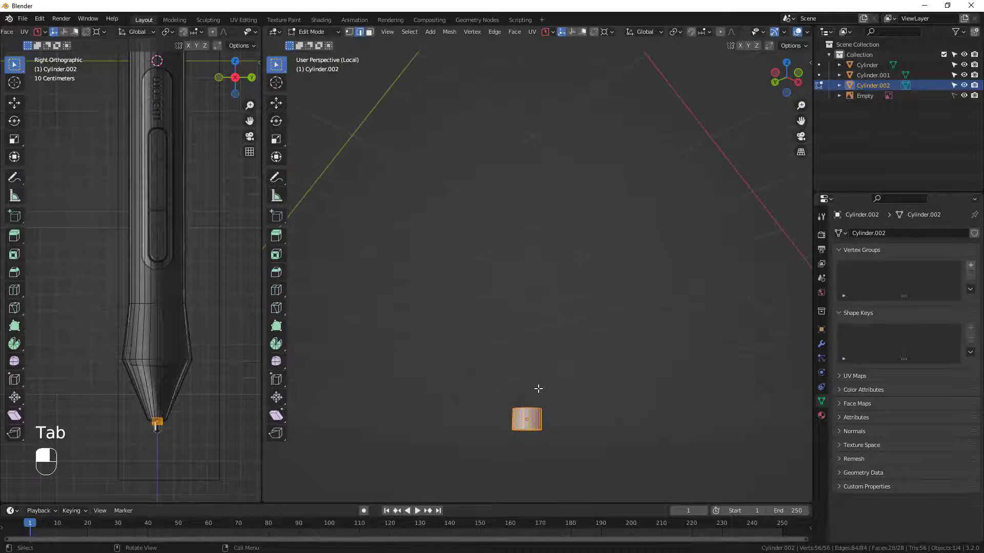
key("slash")
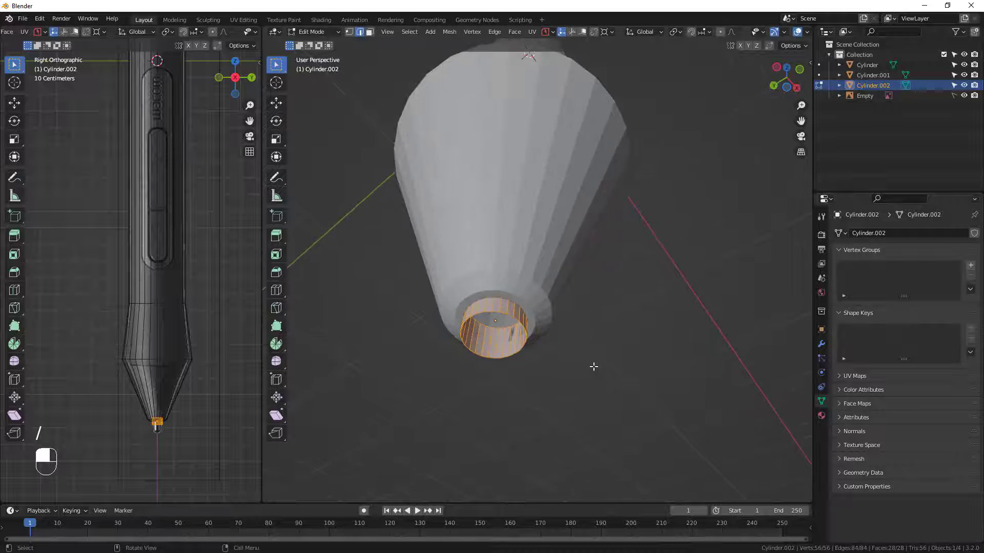
key("s")
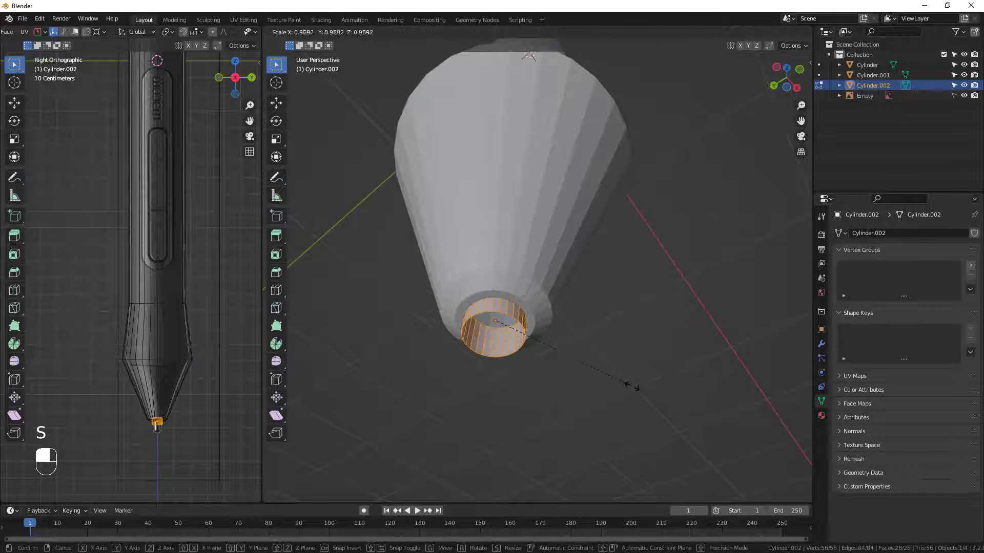
left_click(632, 387)
Select the nib cylinder's lower edge loop and move it about 0.032 m down along Z.
middle_click_drag(632, 387, 501, 353)
key("Tab")
key("Tab")
left_click(494, 342, "alt")
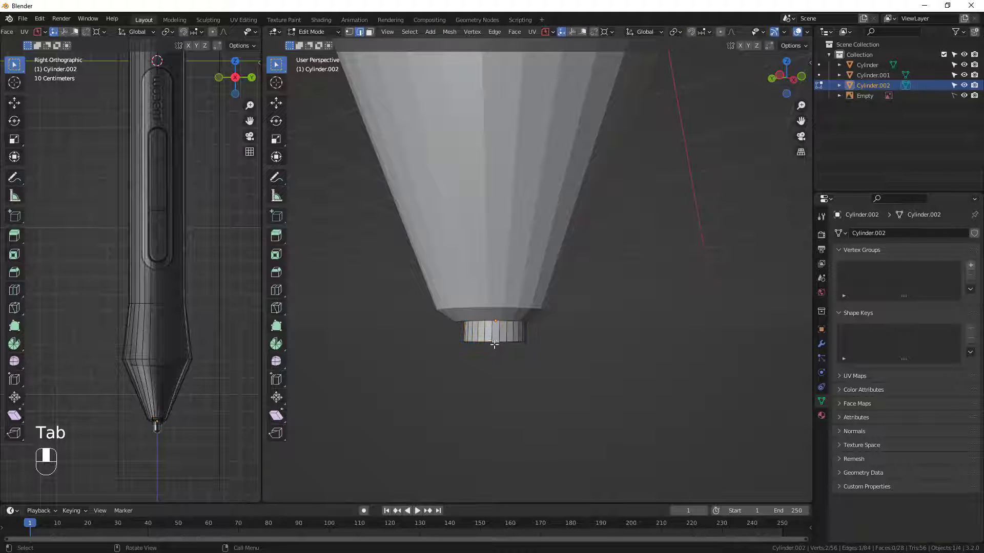
scroll(492, 345, "up", 3)
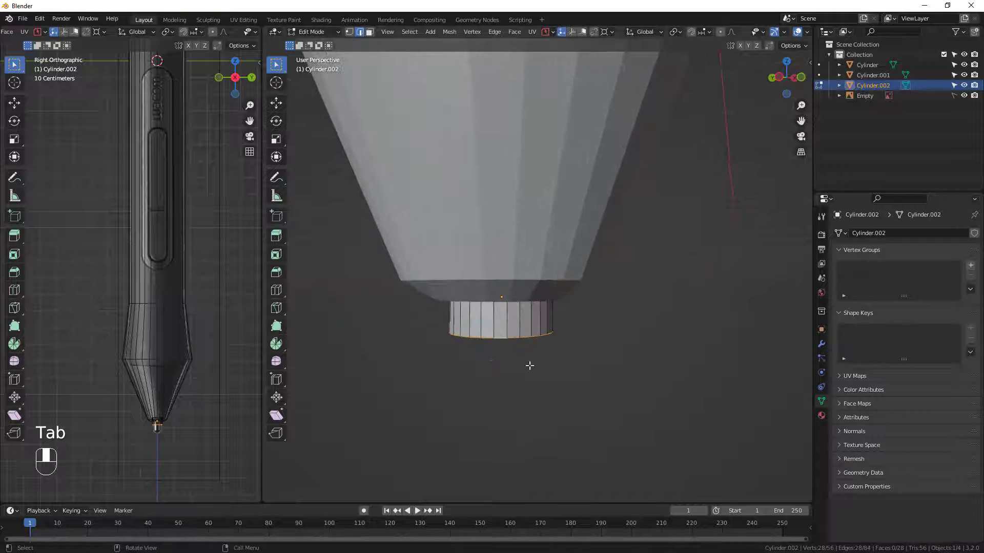
key("g")
key("z")
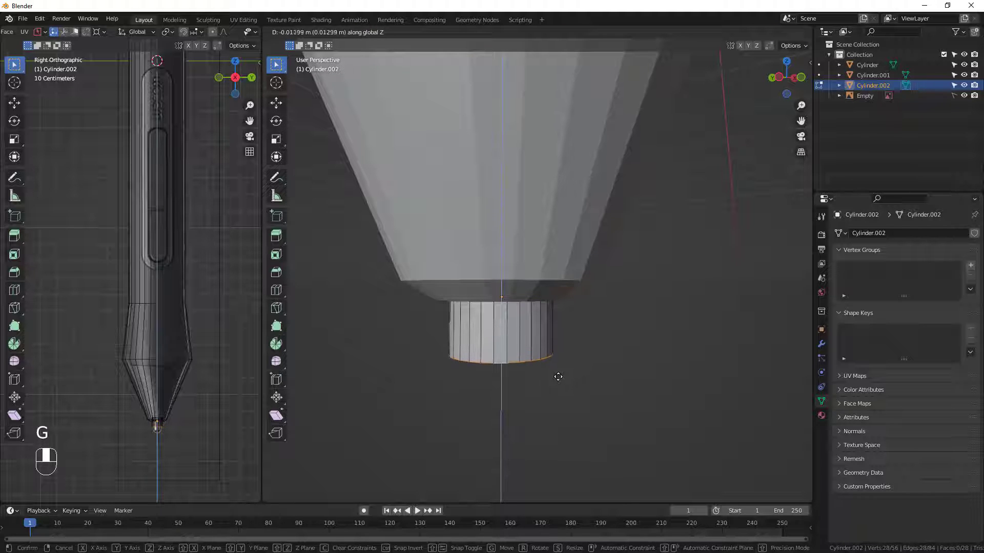
left_click(559, 407)
scroll(182, 428, "up", 8)
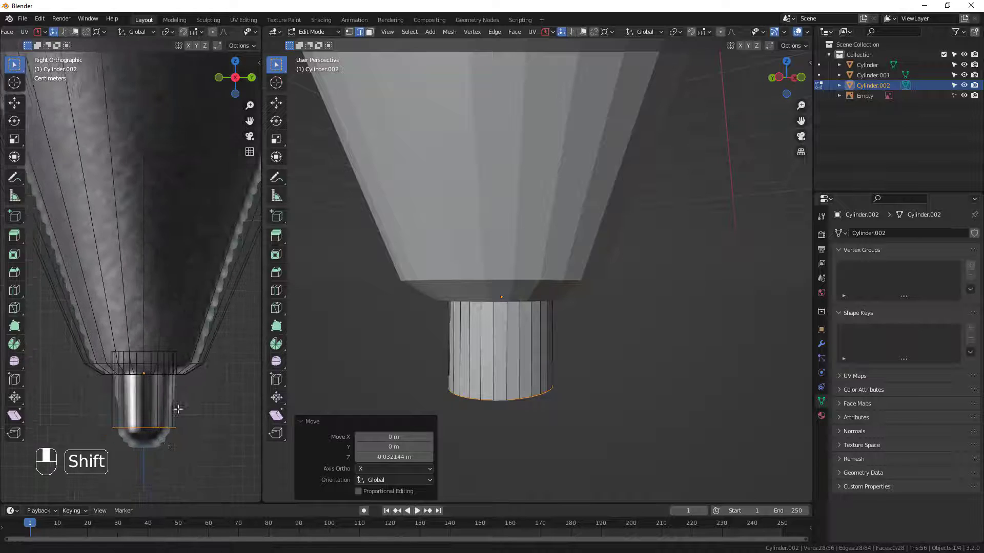
Extrude the nib's lower edge about 0.019 m down along Z and scale it to 0.619 for a tapered end.
middle_click_drag(592, 493, 527, 343)
key("e")
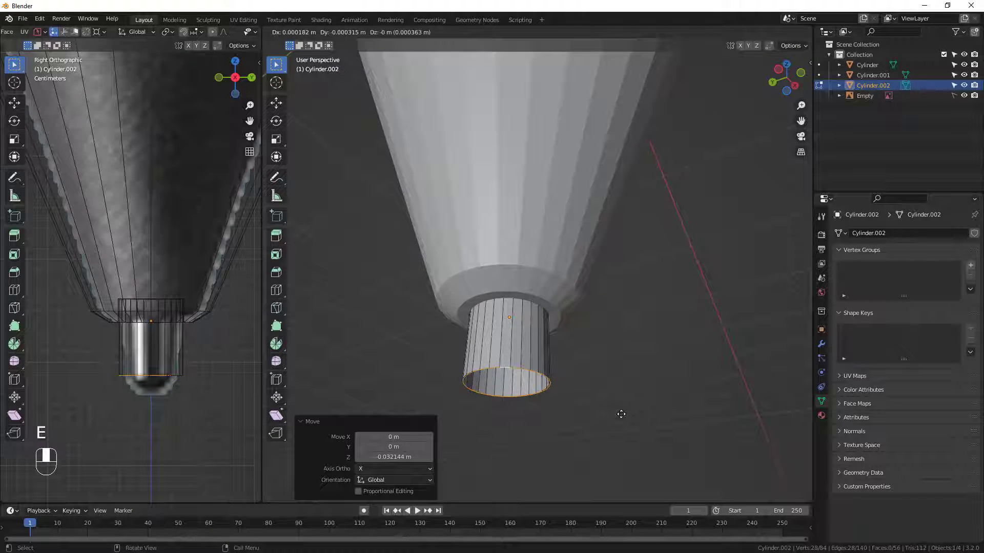
key("z")
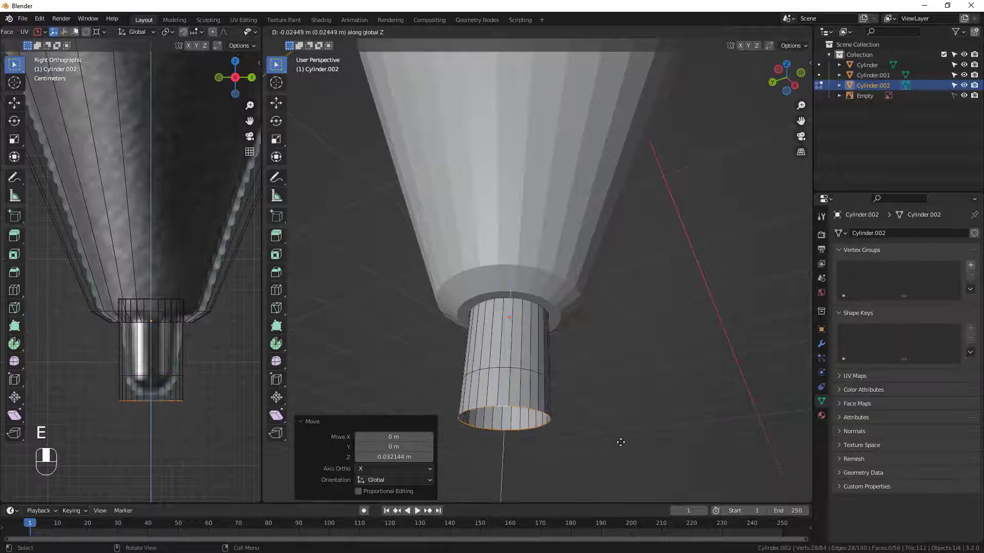
left_click(620, 441)
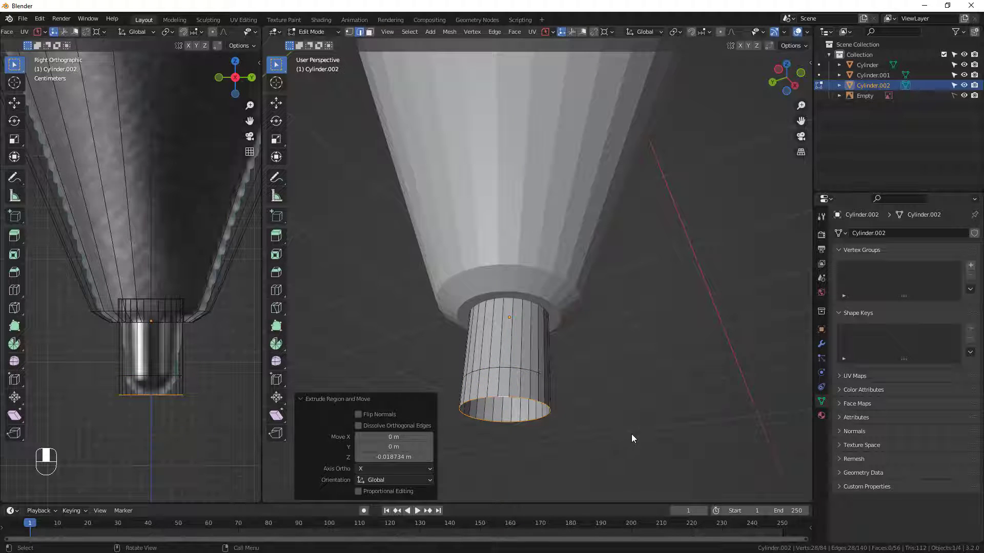
key("s")
left_click(546, 427)
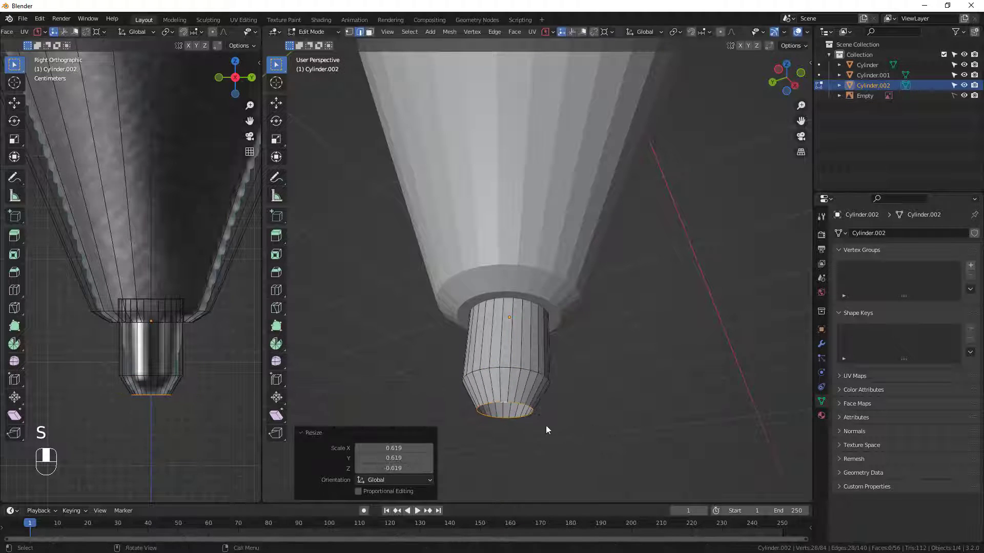
Extrude the nib's end loop inward at scale 0.720 and move it about 0.002 m down along Z.
mouse_move(546, 426)
middle_mouse_down()
mouse_move(536, 399)
mouse_move(542, 411)
middle_mouse_up()
key("e")
key("s")
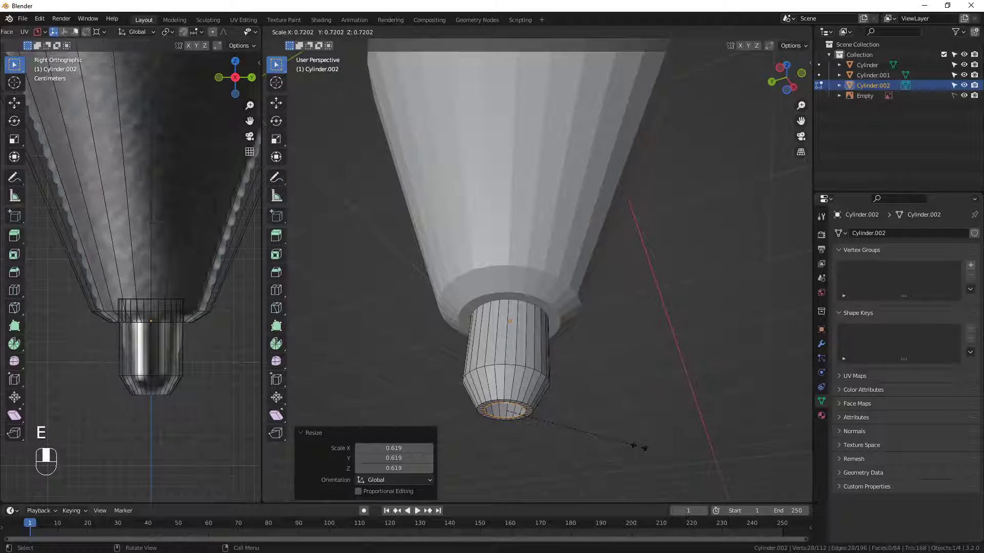
left_click(641, 447)
key("g")
key("z")
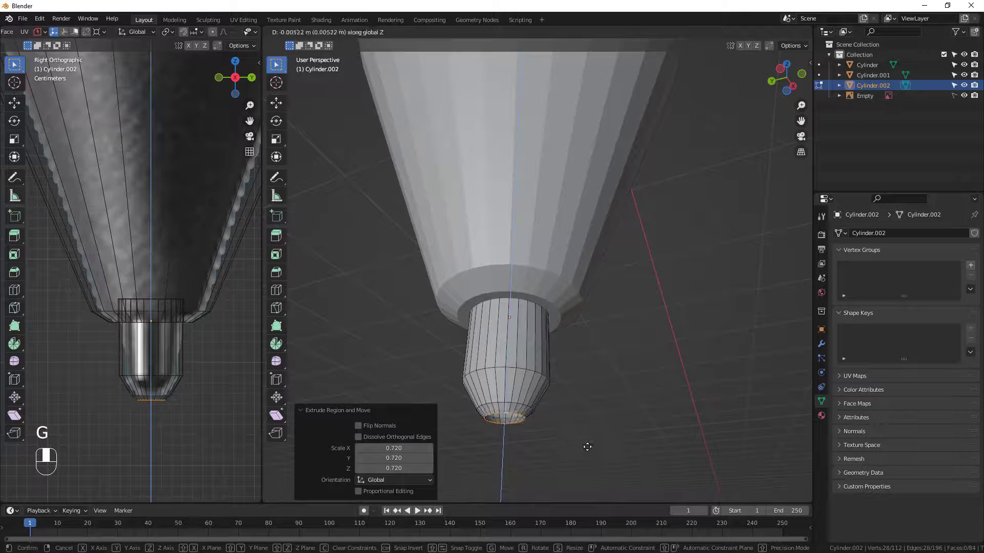
left_click(579, 441)
middle_click_drag(579, 442, 602, 445)
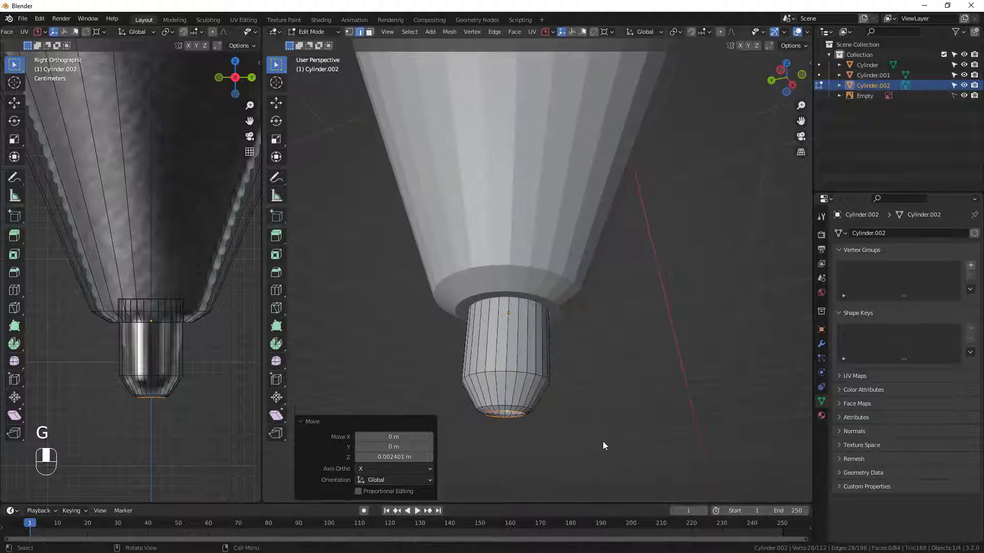
Extrude the nib's end loop inward again at scale 0.590 and move it about 0.003 m down along Z.
key("e")
key("s")
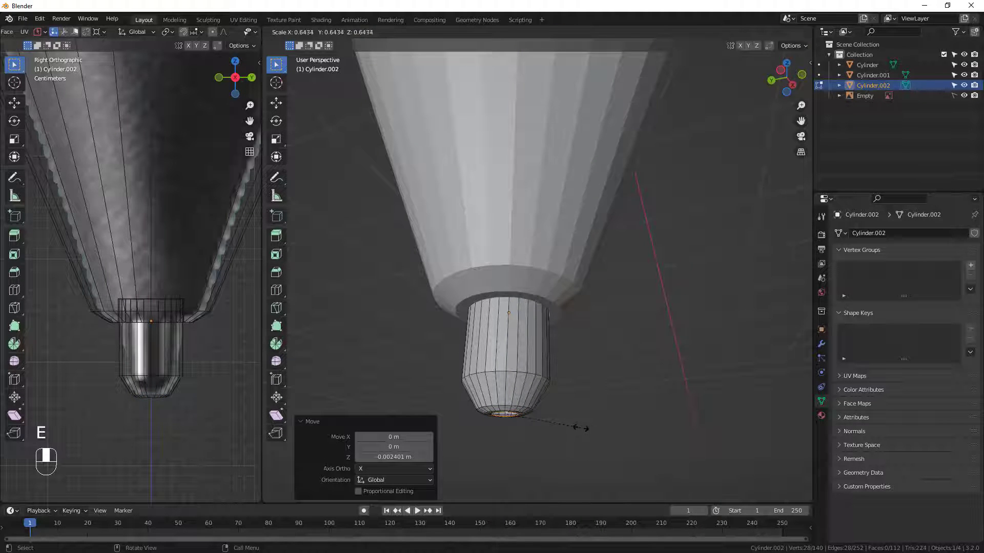
left_click(573, 429)
middle_click_drag(573, 430, 535, 429)
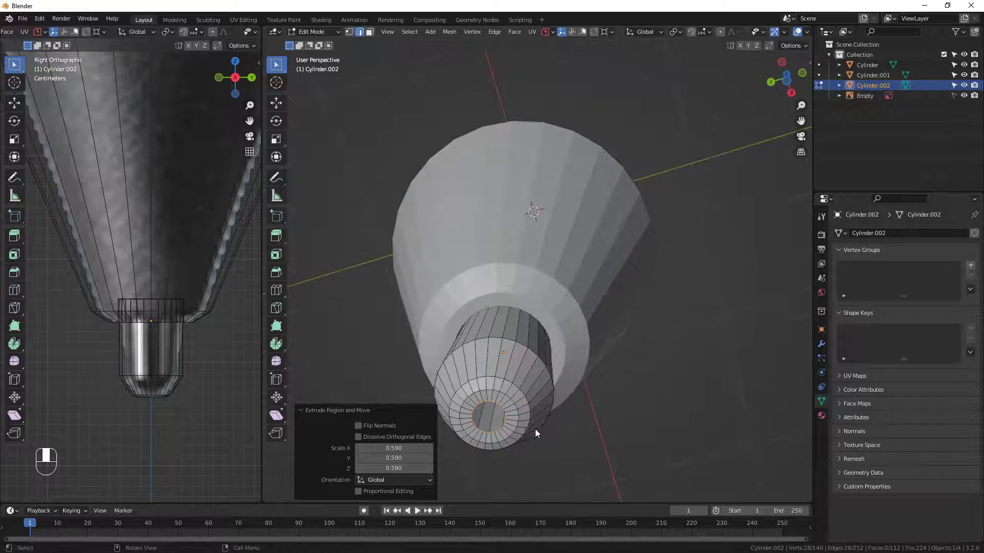
key("g")
key("z")
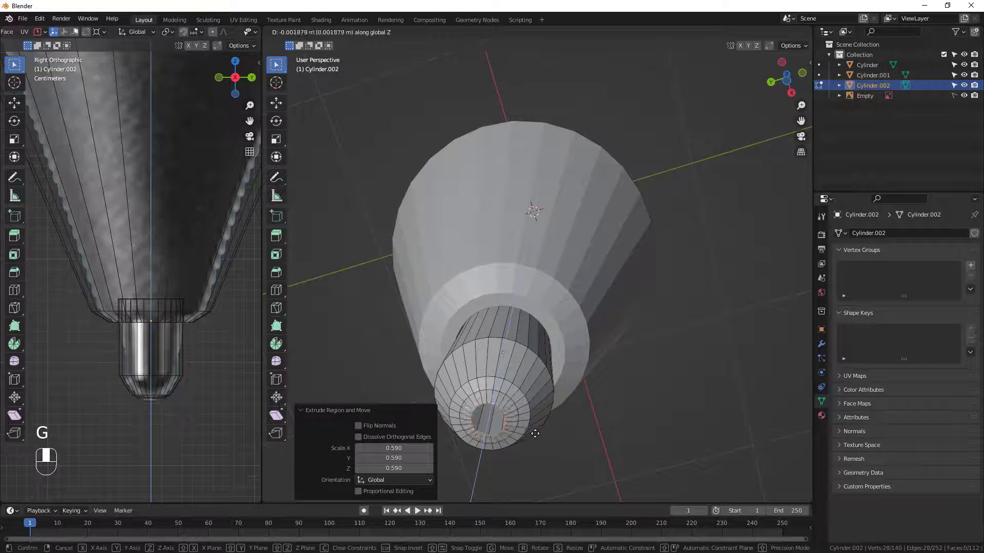
left_click(533, 434)
Close the nib's open end loop with a Grid Fill and leave Edit Mode.
mouse_move(533, 434)
middle_mouse_down()
mouse_move(522, 439)
mouse_move(523, 463)
mouse_move(514, 428)
middle_mouse_up()
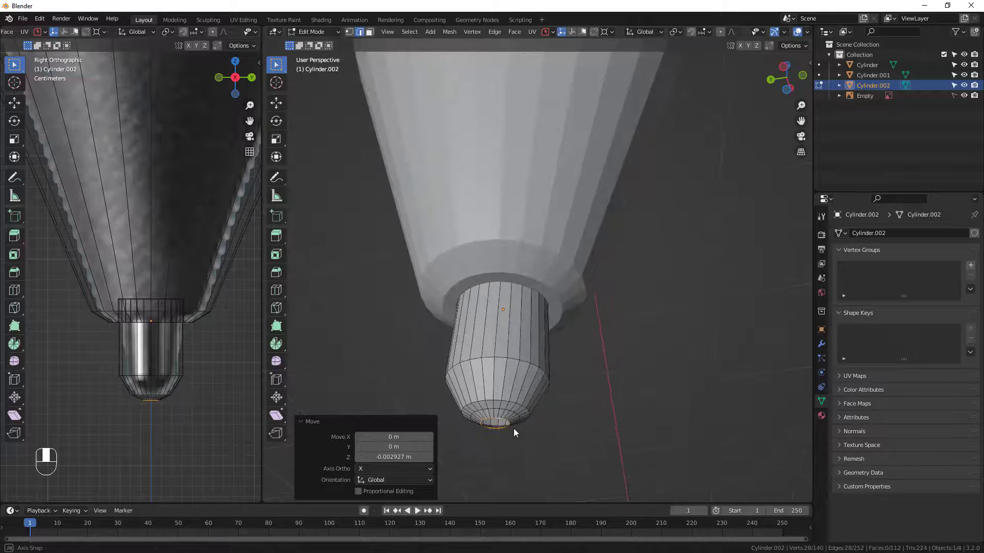
left_click(502, 33)
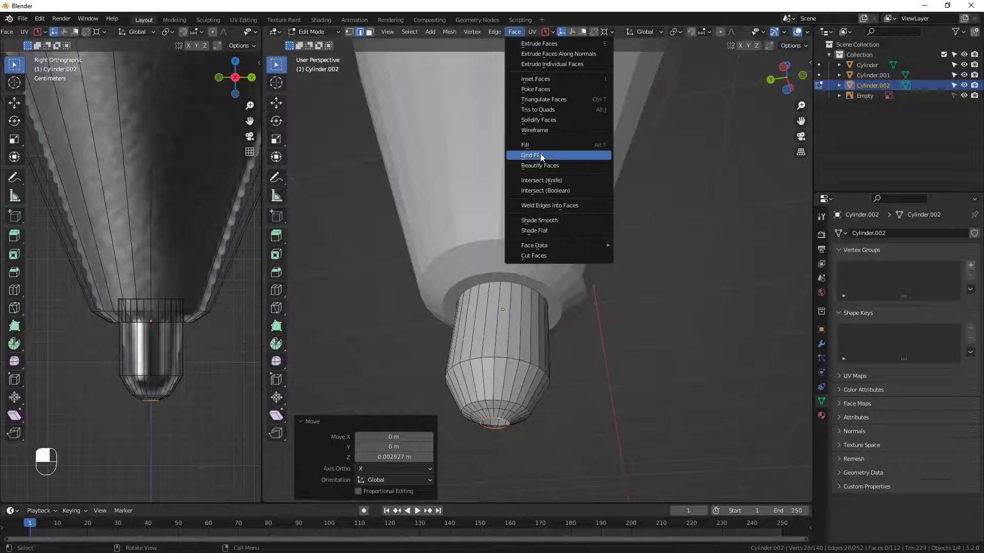
left_click(541, 155)
mouse_move(467, 415)
middle_mouse_down()
mouse_move(456, 405)
mouse_move(463, 427)
middle_mouse_up()
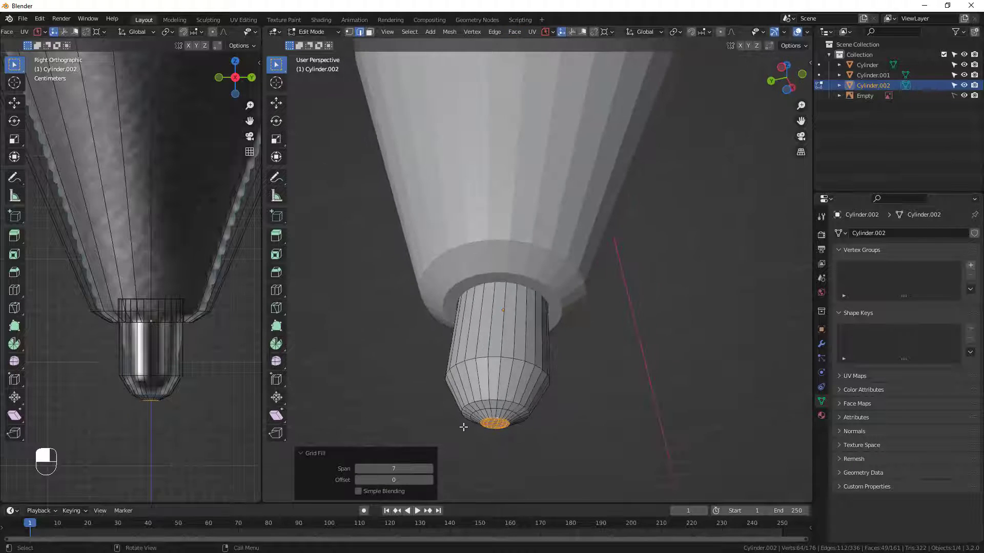
key("Tab")
Examine the whole pen from nib to top end and its outline against the reference image.
scroll(560, 386, "down", 5)
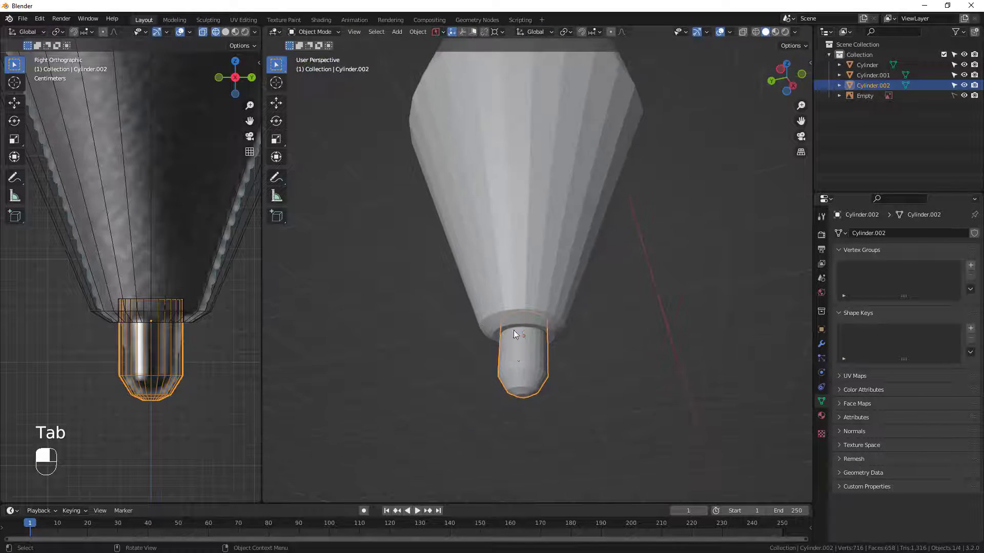
middle_click_drag(512, 338, 521, 378)
scroll(521, 275, "down", 3)
middle_click_drag(522, 247, 518, 321)
scroll(512, 266, "down", 2)
scroll(510, 269, "down", 2)
middle_click_drag(511, 263, 517, 322, "shift")
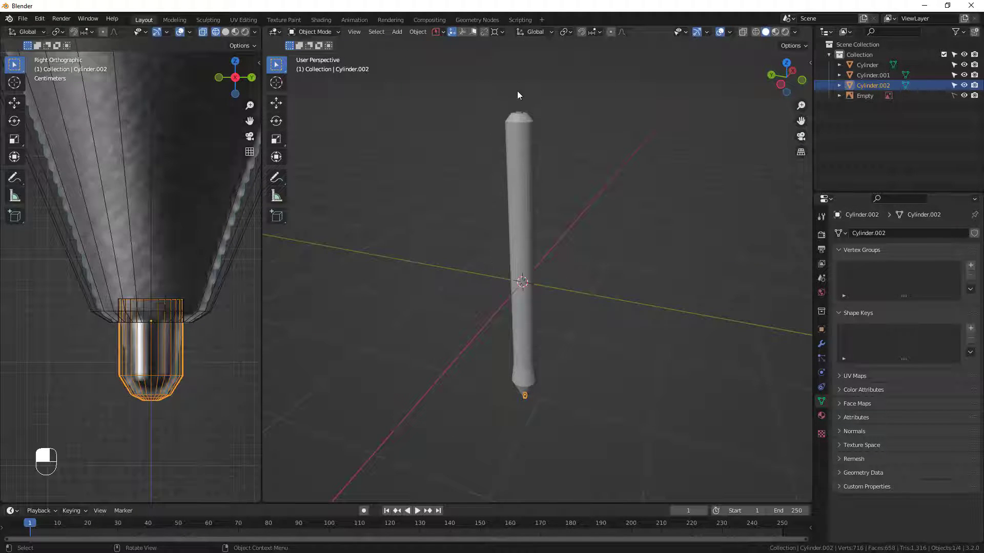
scroll(102, 272, "down", 7)
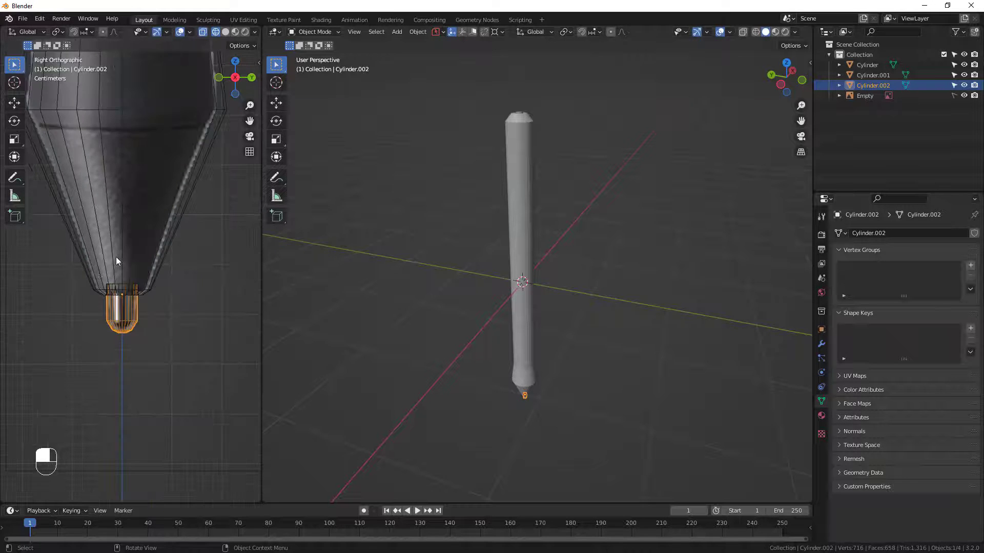
middle_click_drag(128, 232, 146, 348, "shift")
scroll(110, 236, "down", 3)
middle_click_drag(106, 232, 132, 355, "shift")
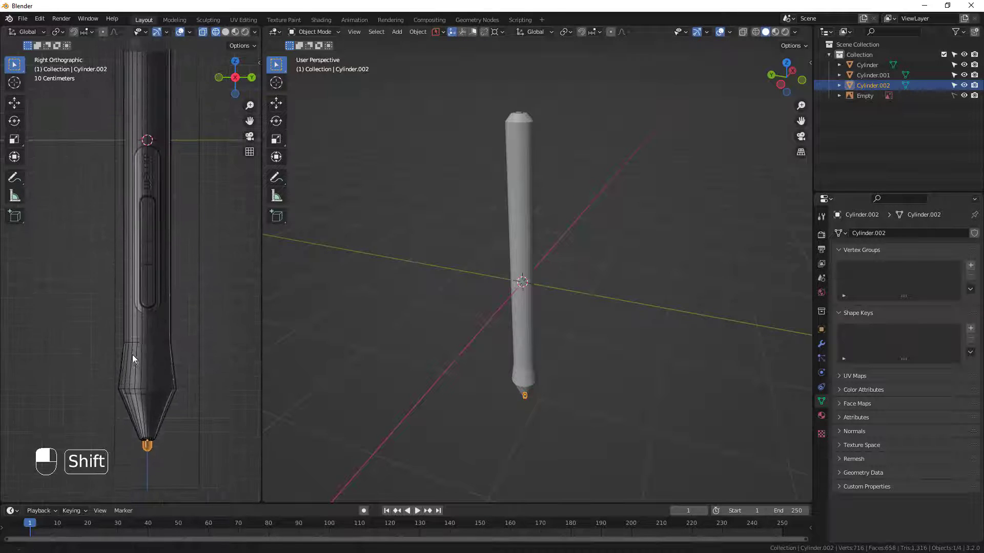
scroll(197, 299, "down", 2)
Add a Subdivision Surface modifier with viewport level 2 to the pen body and shade it smooth.
left_click(530, 223)
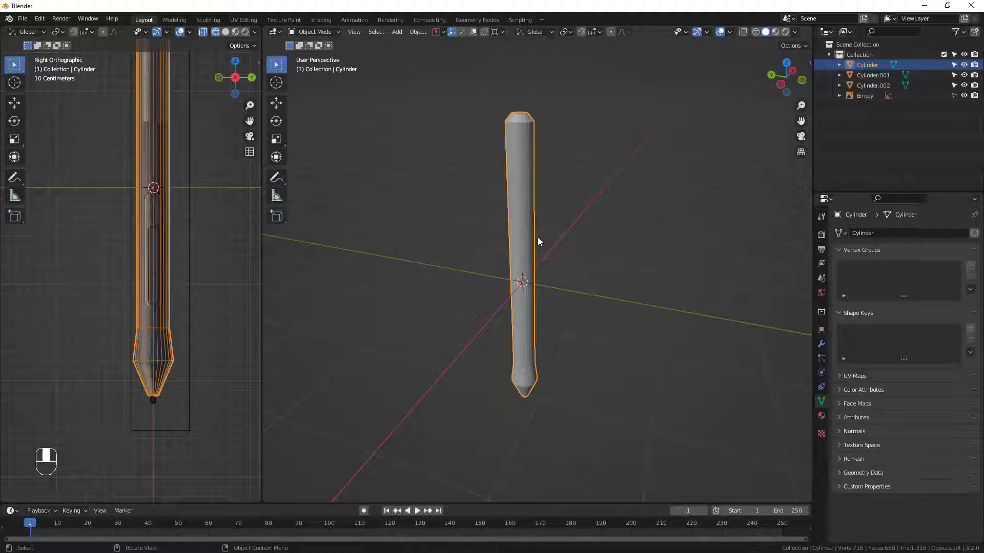
middle_click_drag(506, 255, 558, 236)
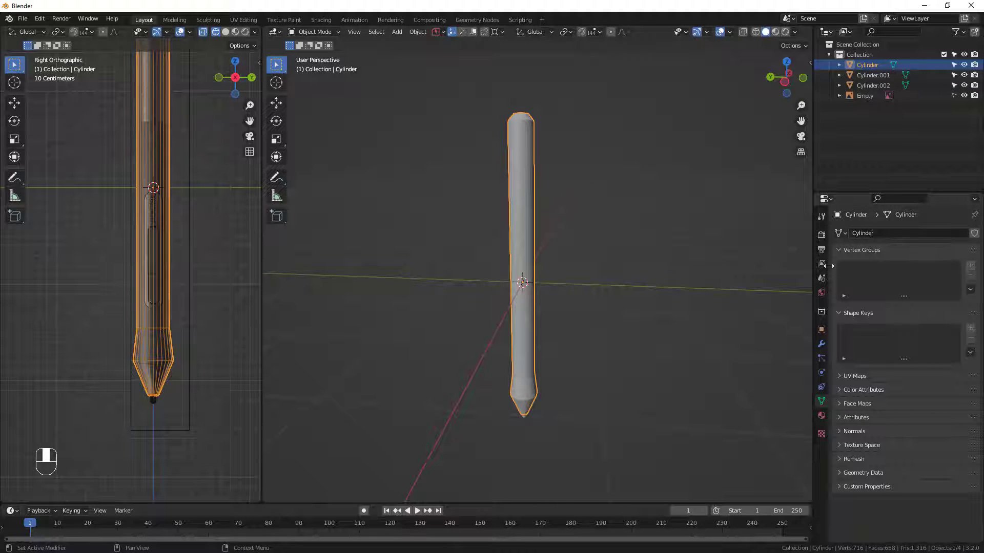
left_click(821, 344)
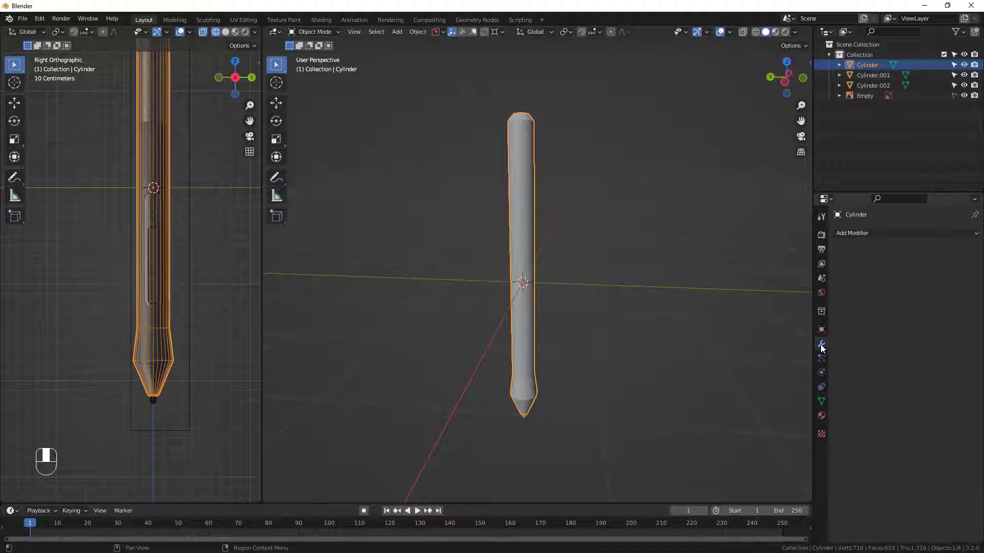
left_click(870, 233)
left_click(787, 419)
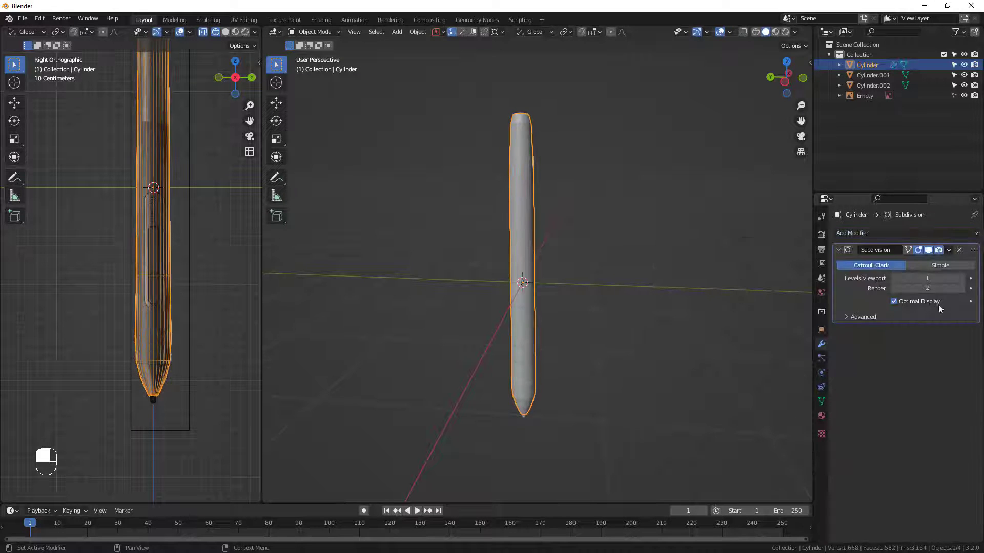
left_click(962, 278)
mouse_move(578, 301)
middle_mouse_down()
mouse_move(597, 282)
mouse_move(579, 282)
middle_mouse_up()
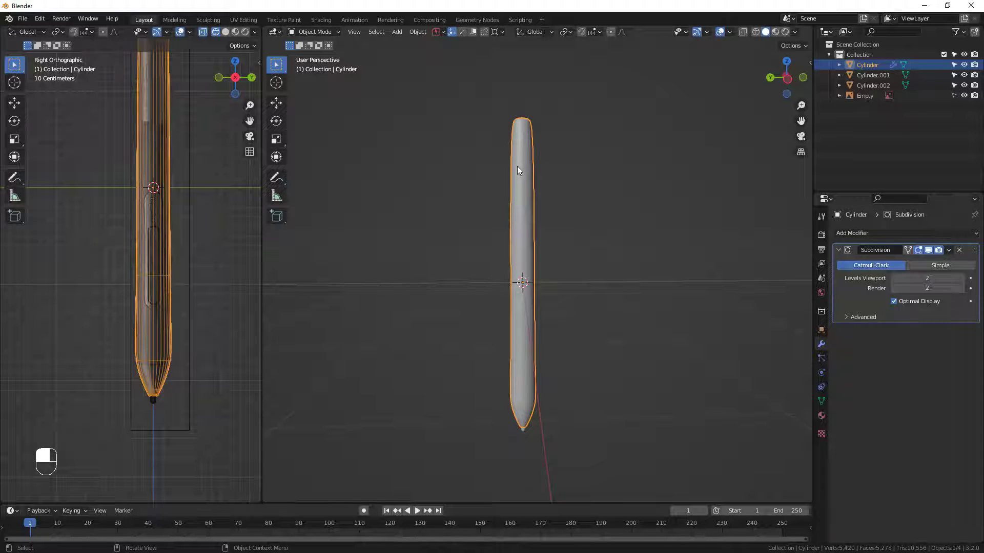
scroll(518, 169, "up", 4)
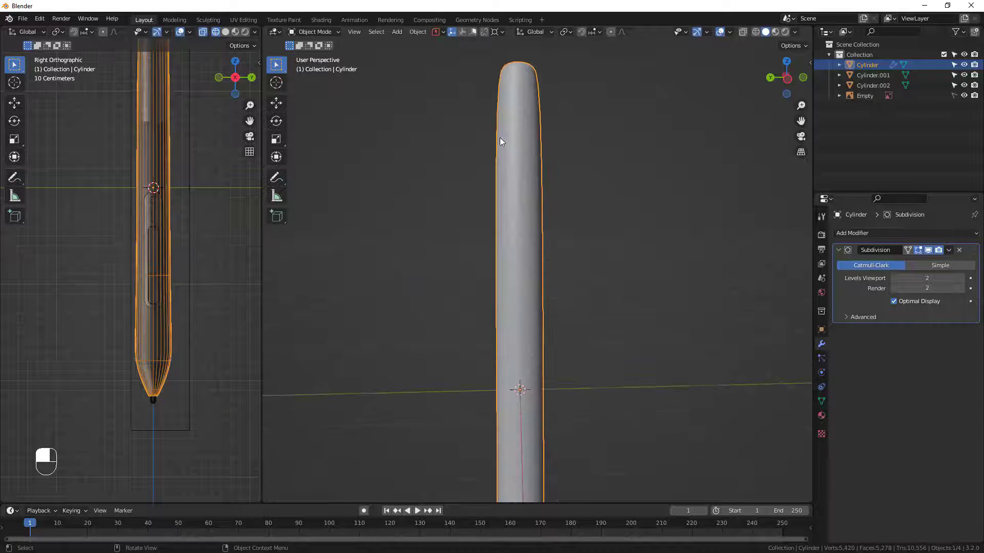
right_click(521, 290)
left_click(497, 174)
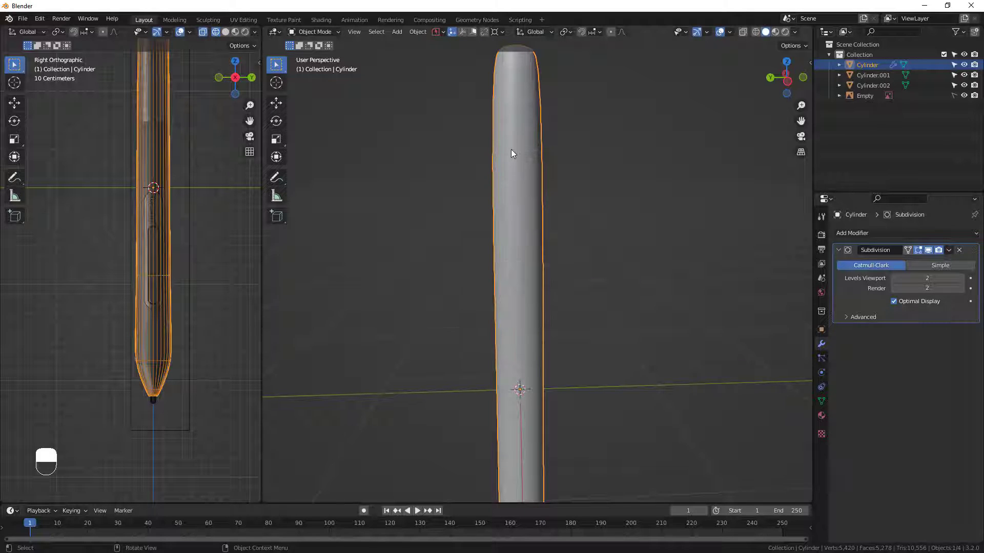
Add a Subdivision Surface modifier with viewport level 2 to the end insert and shade it smooth.
scroll(512, 149, "down", 3)
middle_click_drag(511, 149, 508, 206)
scroll(509, 205, "up", 7)
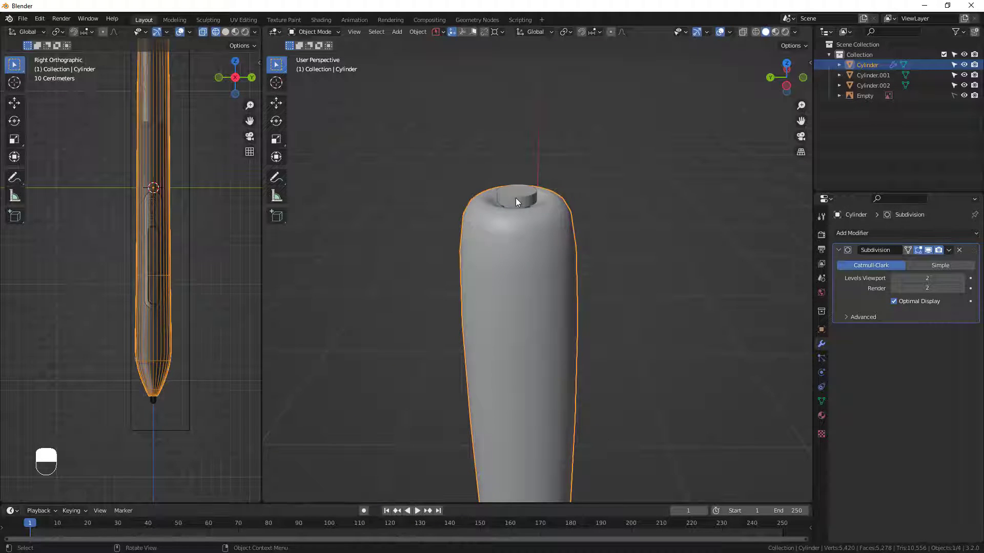
left_click(514, 201)
left_click(861, 233)
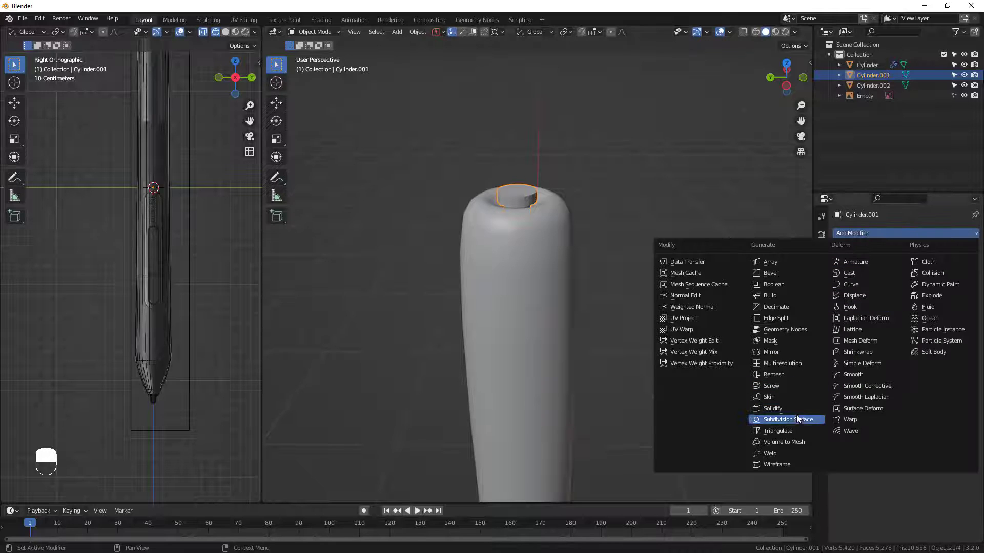
left_click(784, 420)
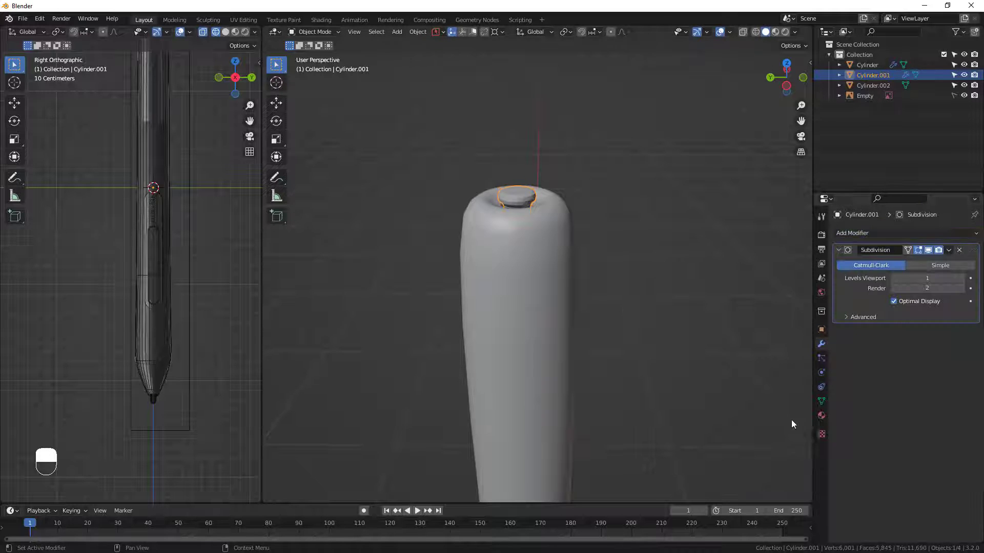
left_click(961, 278)
right_click(525, 201)
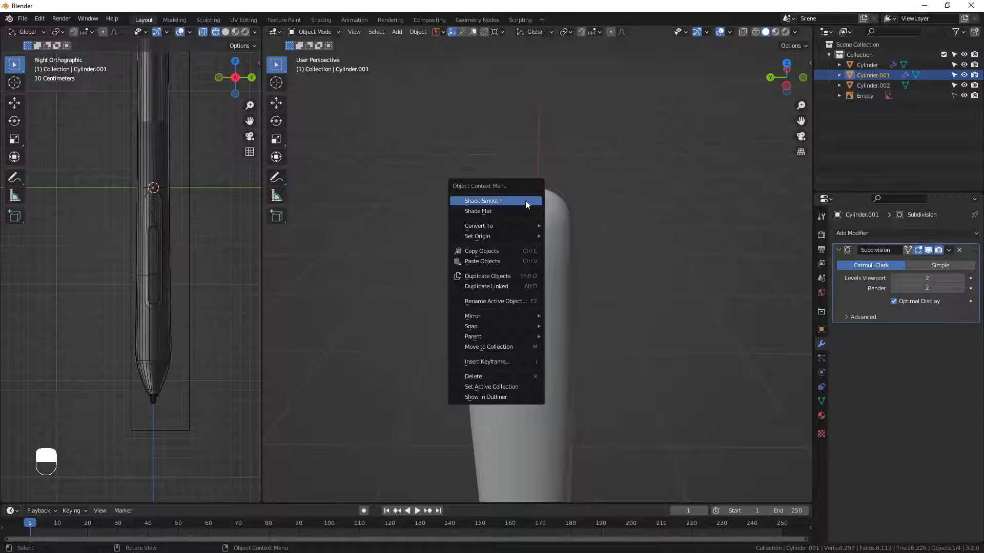
left_click(524, 201)
Add a Subdivision Surface modifier with viewport level 2 to the nib and shade it smooth.
scroll(540, 246, "down", 2)
middle_click_drag(553, 408, 513, 211, "shift")
scroll(503, 411, "down", 3)
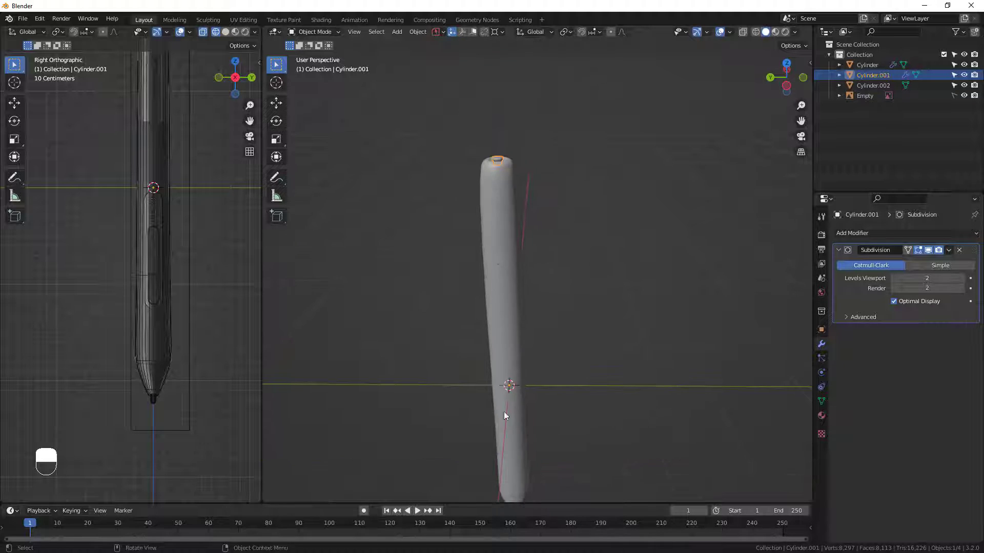
middle_click_drag(503, 410, 475, 322, "shift")
scroll(521, 412, "up", 3)
middle_click_drag(521, 412, 491, 217, "shift")
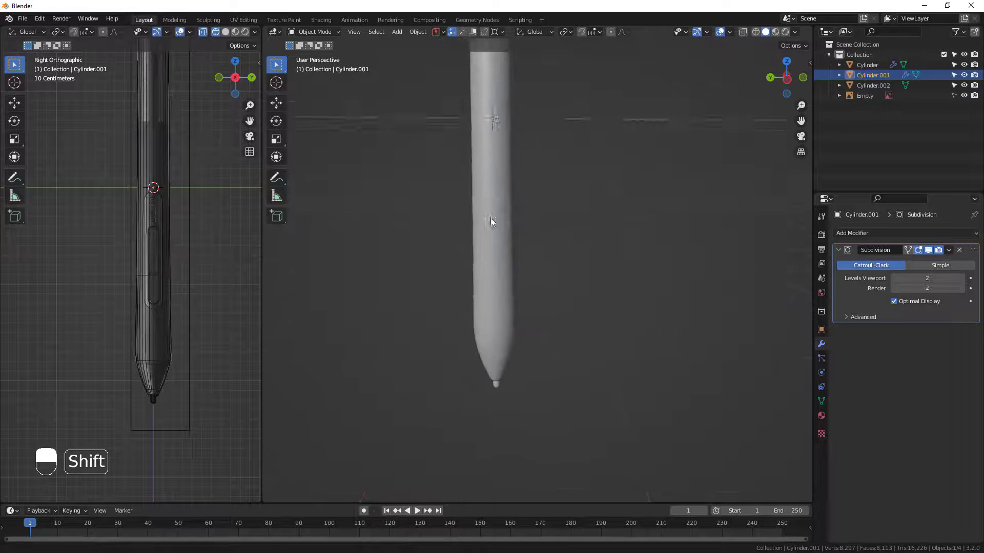
scroll(501, 374, "up", 3)
left_click(504, 375)
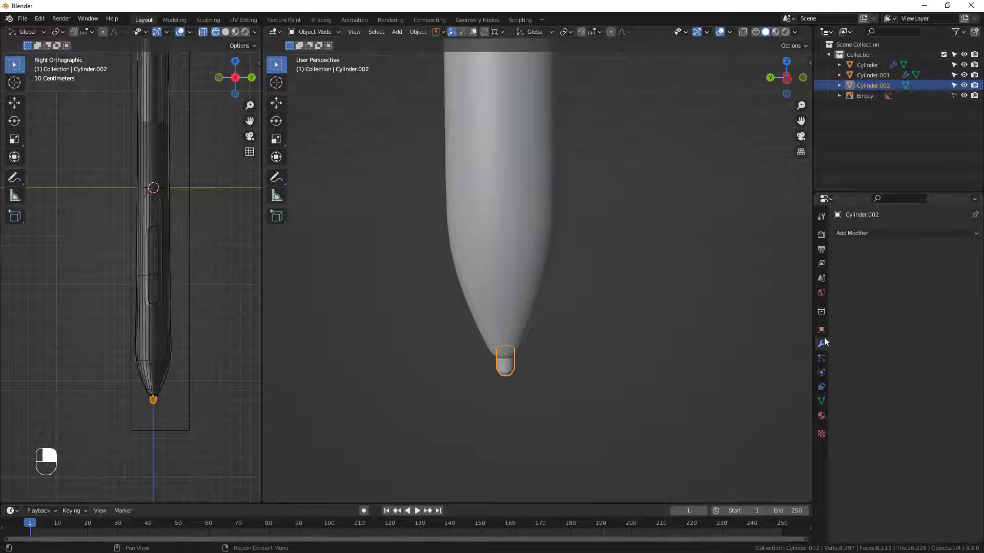
left_click(882, 233)
left_click(731, 418)
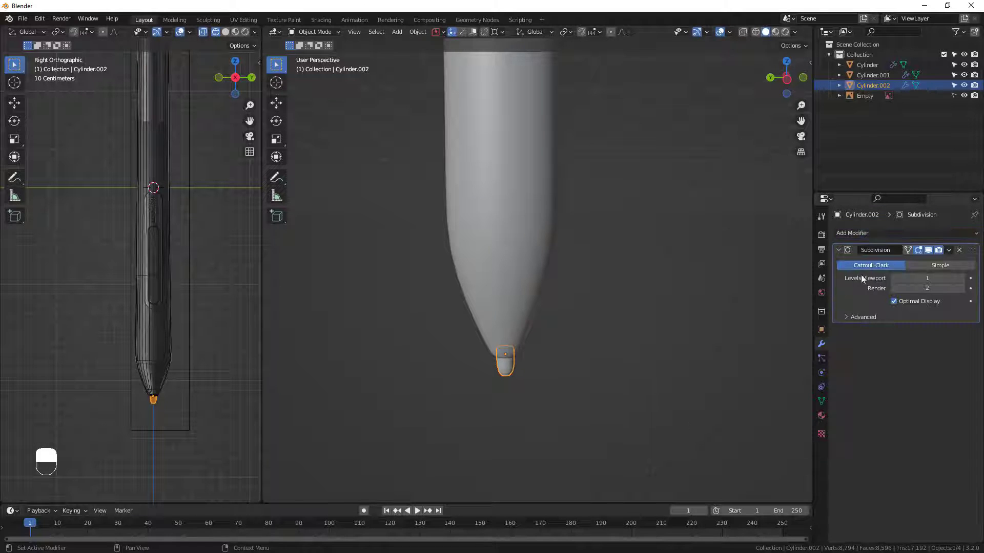
left_click(960, 278)
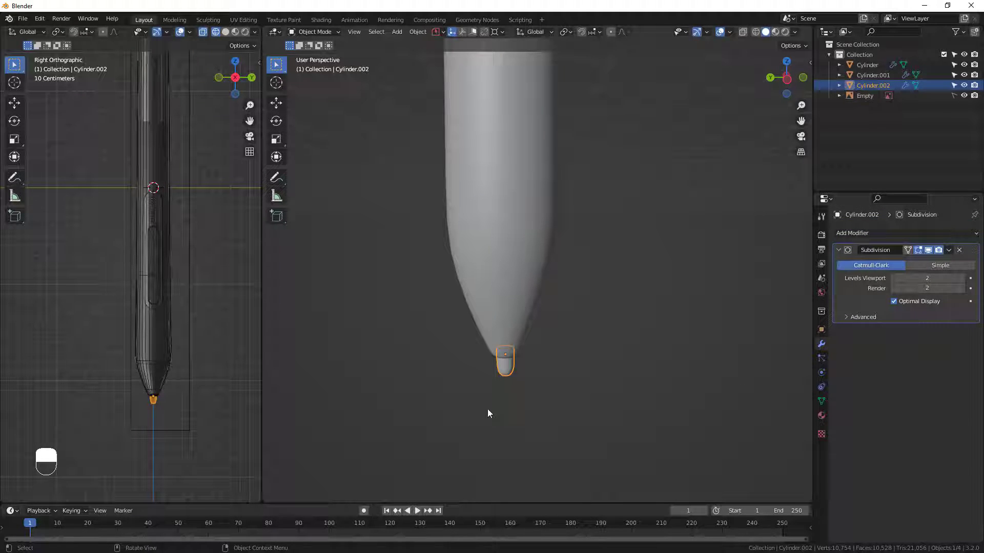
right_click(509, 367)
left_click(492, 340)
Examine the smoothed pen body and how the insert sits in its top end.
scroll(487, 343, "down", 3)
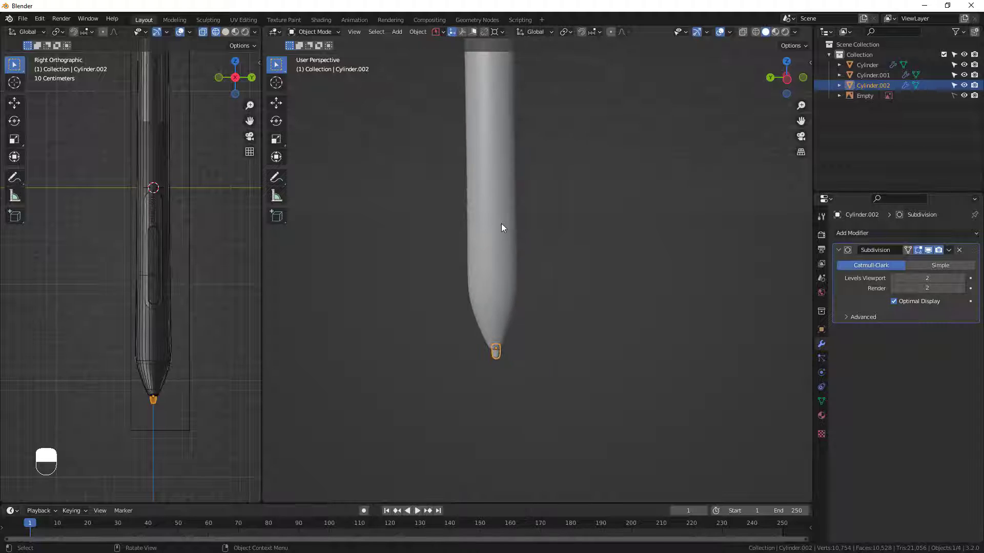
middle_click_drag(501, 223, 505, 395, "shift")
scroll(487, 156, "down", 3)
middle_click_drag(487, 82, 491, 231, "shift")
scroll(484, 174, "up", 2)
middle_click_drag(484, 157, 476, 193)
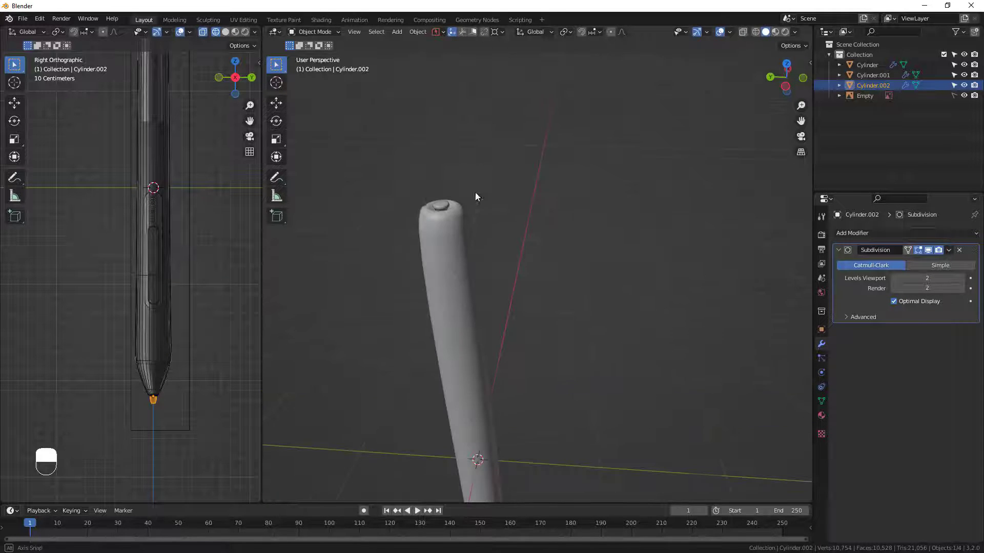
scroll(418, 216, "up", 2)
scroll(570, 198, "up", 4)
middle_click_drag(418, 216, 589, 216, "shift")
scroll(571, 199, "down", 4)
scroll(636, 240, "up", 7)
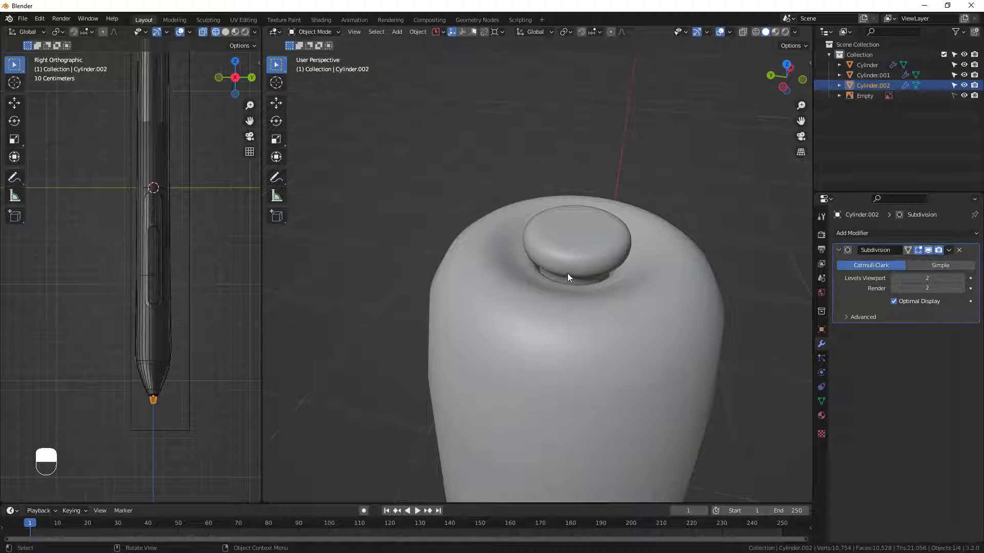
scroll(570, 272, "down", 4)
scroll(584, 253, "up", 3)
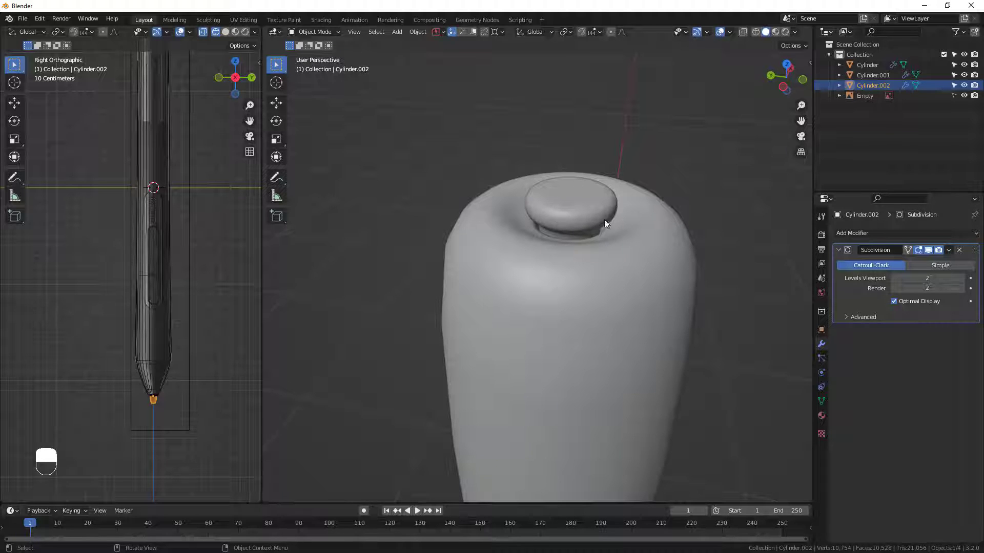
Open the end insert in Edit Mode and isolate it in local view.
left_click(591, 213)
key("Tab")
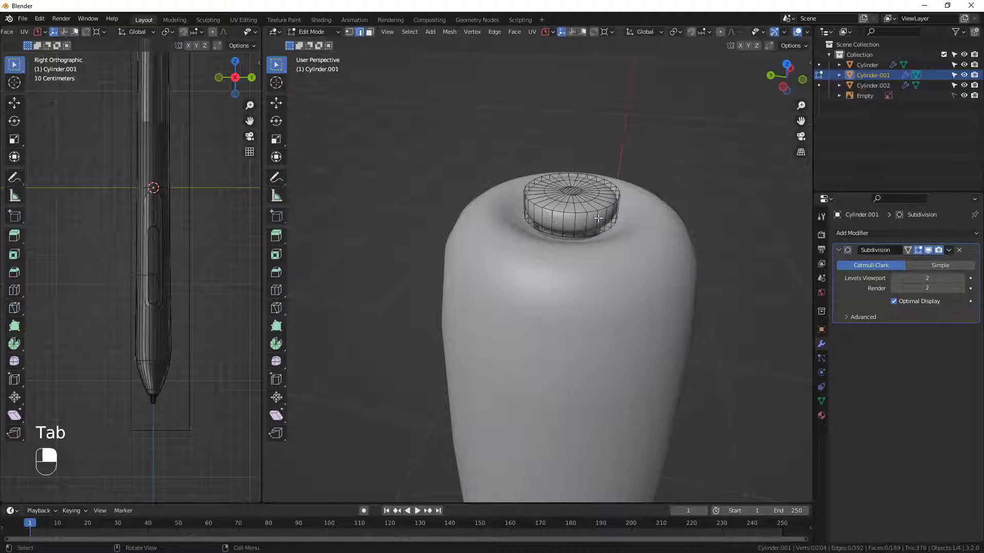
scroll(577, 217, "up", 2)
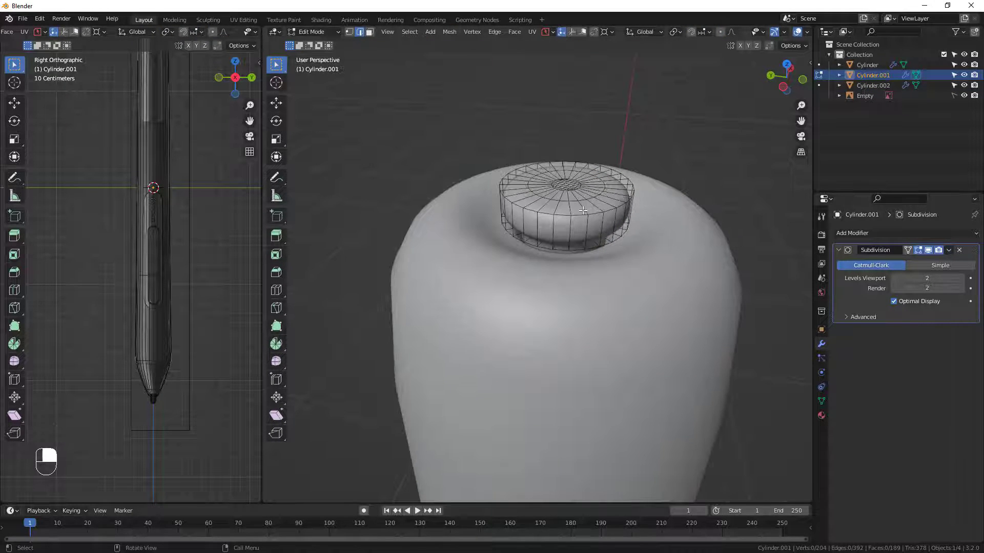
key("slash")
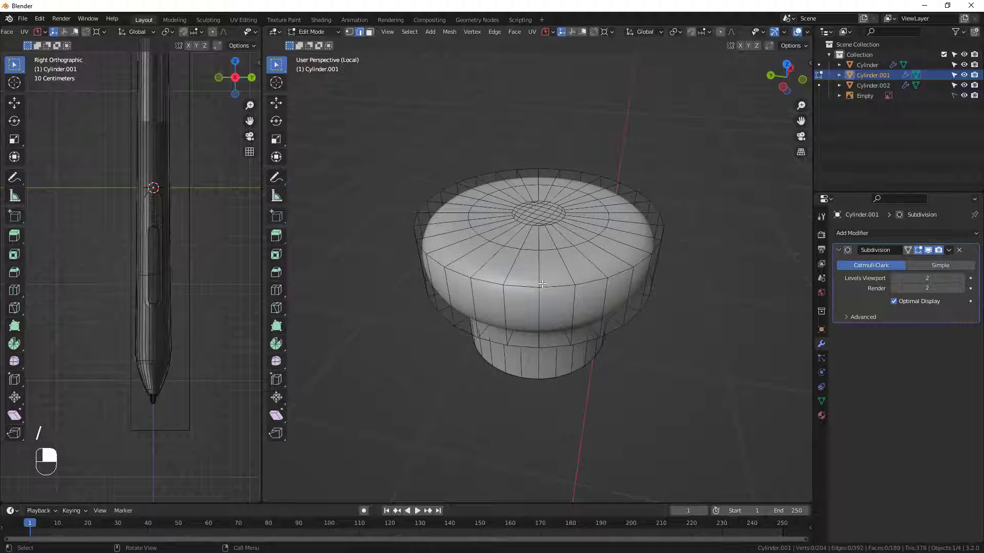
middle_click_drag(549, 281, 510, 230)
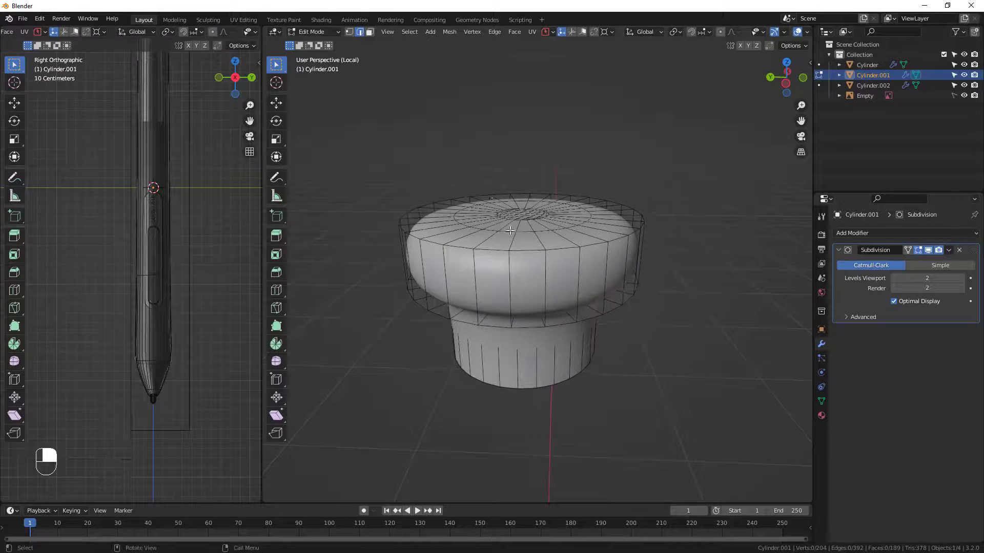
Select the outer edge loops around the upper and lower rims of the insert's head.
left_click(527, 251, "alt")
middle_click_drag(537, 252, 463, 161)
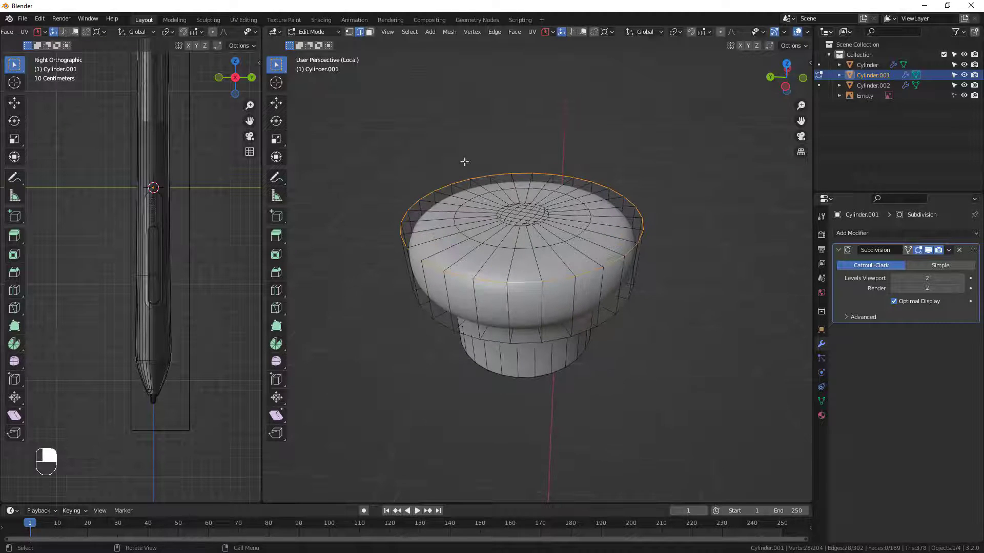
left_click(528, 341, "alt+shift")
middle_click_drag(528, 341, 553, 293, "alt")
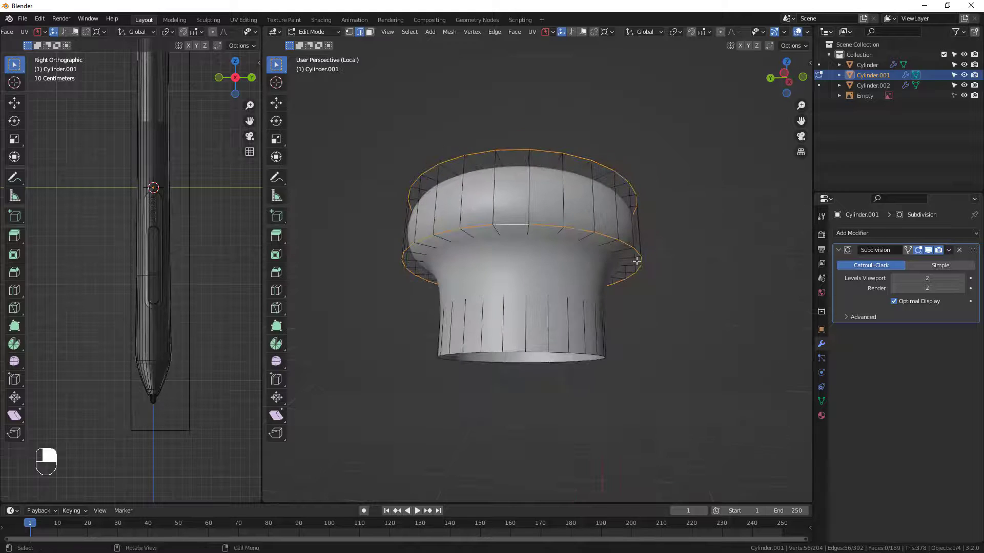
middle_click_drag(638, 285, 620, 289)
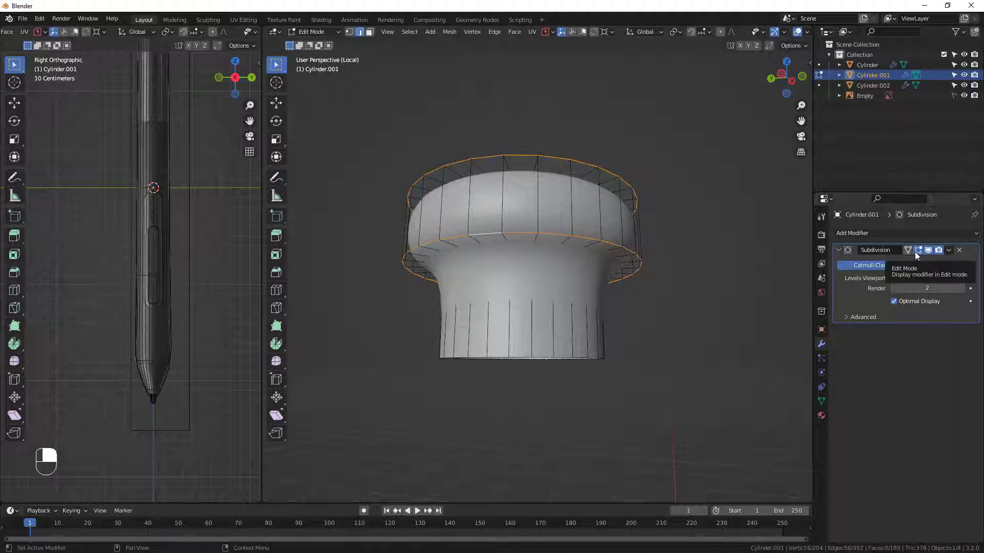
Hide the subdivision effect in Edit Mode and add the loop where the insert's neck meets its head to the selection.
left_click(916, 251)
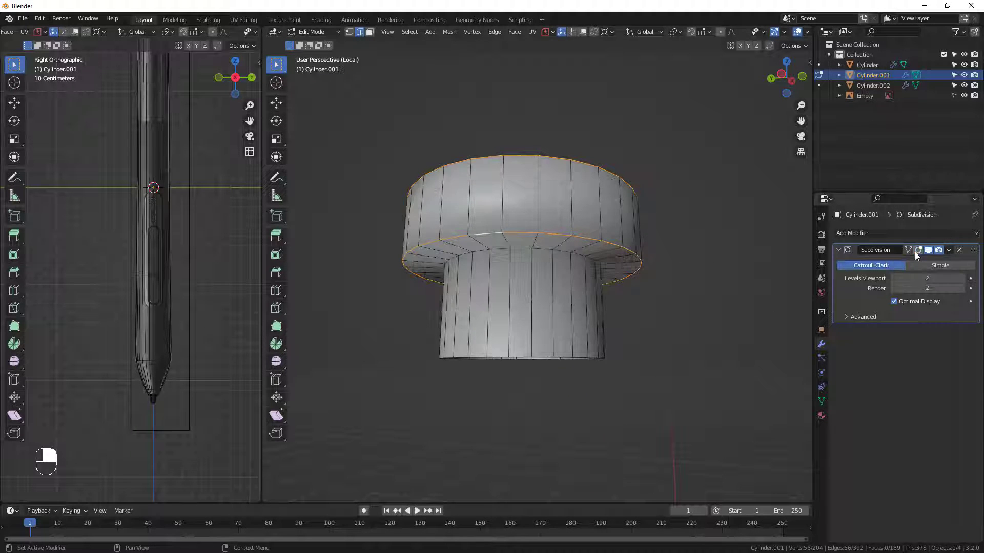
left_click(518, 247, "alt+shift")
middle_click_drag(533, 263, 616, 349)
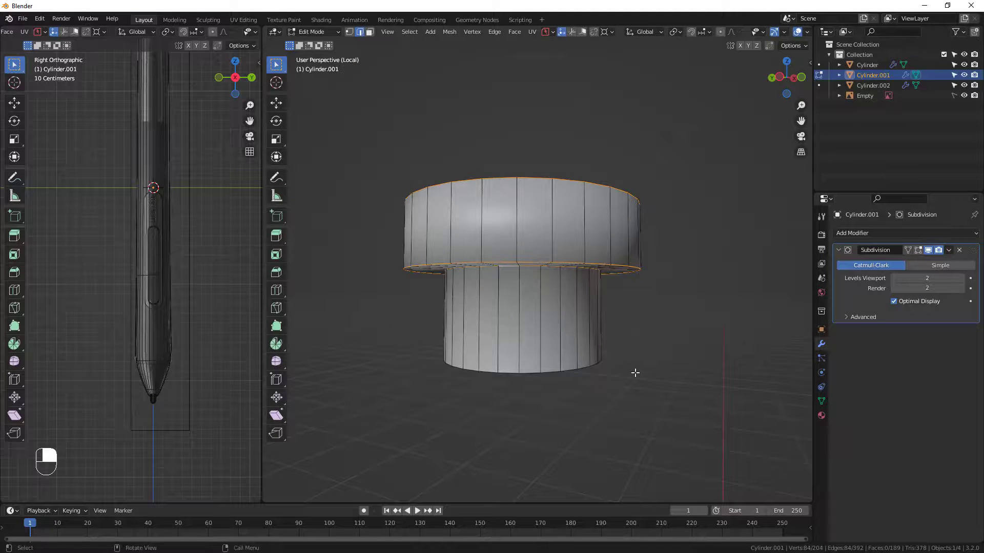
middle_click_drag(572, 268, 520, 239)
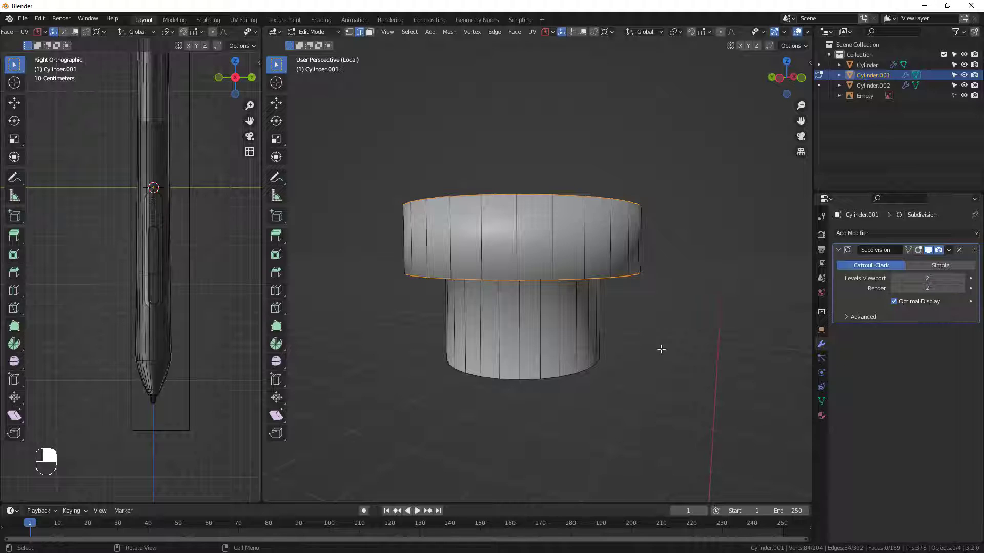
Bevel the selected loops of the insert about 0.0034 m wide with 2 segments and a shape of 1.000.
key("b")
key("ctrl+b")
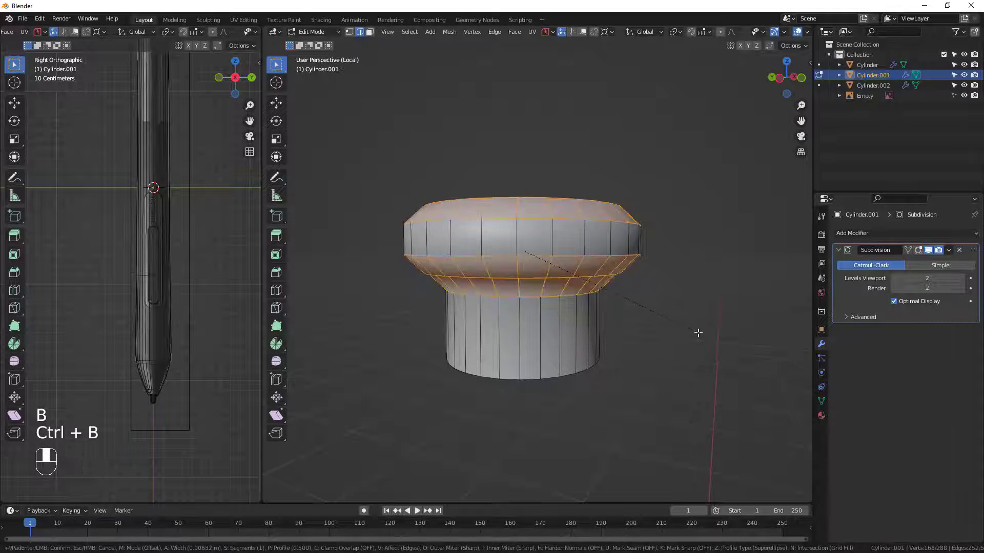
scroll(696, 332, "up", 1)
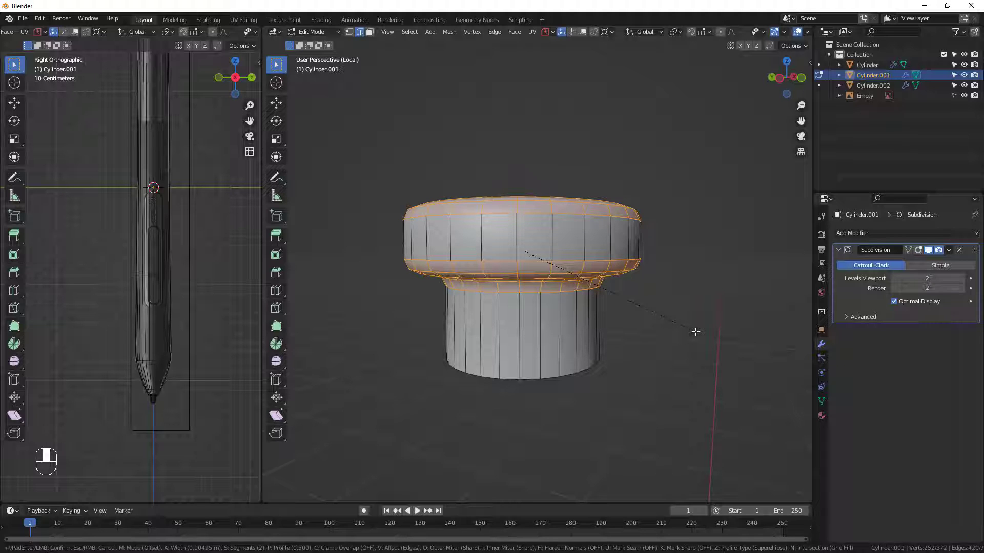
left_click(691, 331)
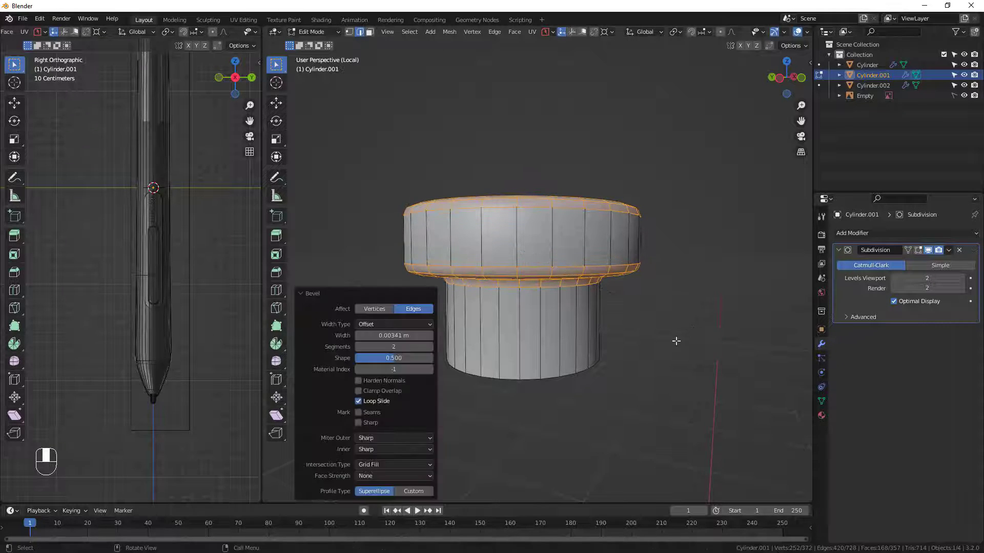
middle_click_drag(674, 340, 656, 312)
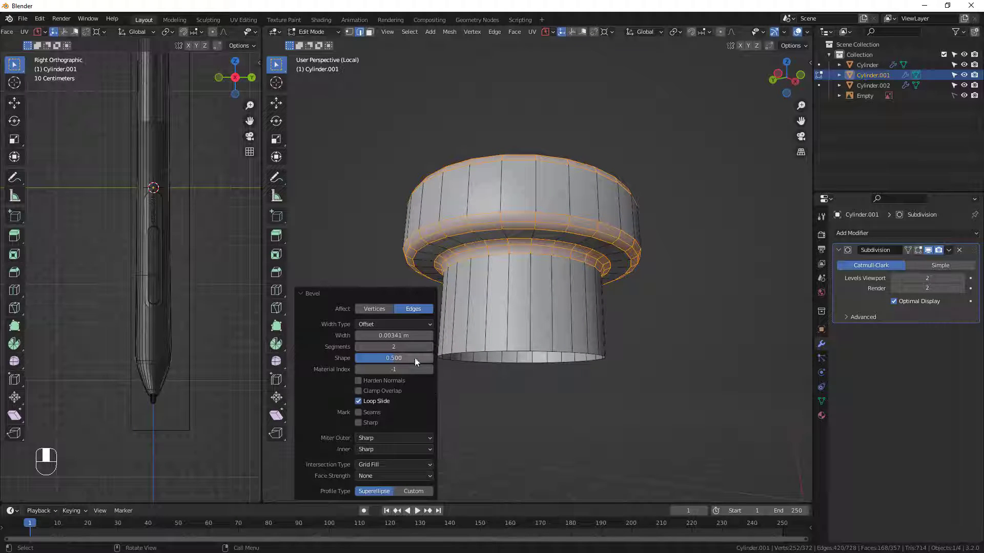
left_click_drag(392, 359, 435, 359)
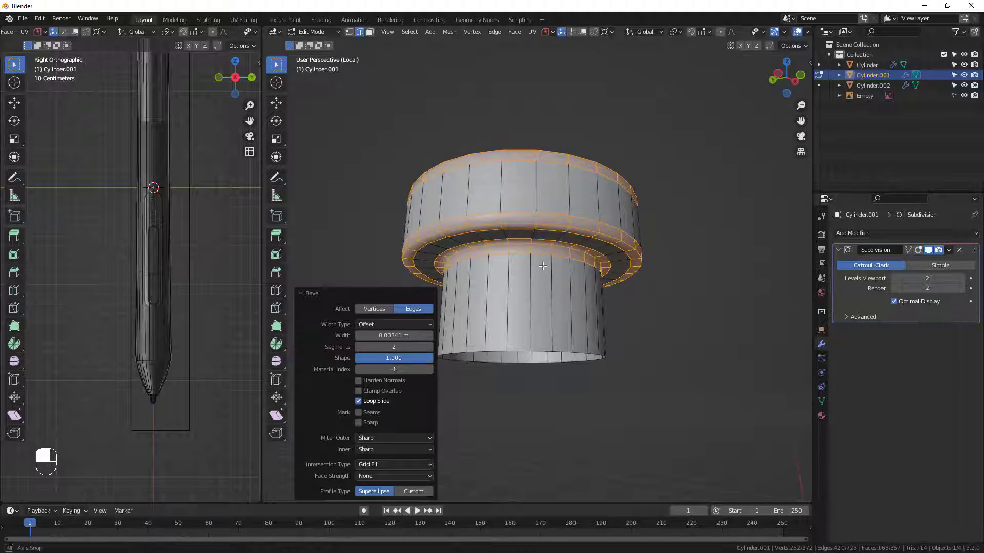
Return the insert to Object Mode, check its smoothed edges and leave local view.
middle_click_drag(547, 269, 647, 382)
key("Tab")
middle_click_drag(617, 341, 561, 331)
middle_click_drag(565, 377, 541, 289)
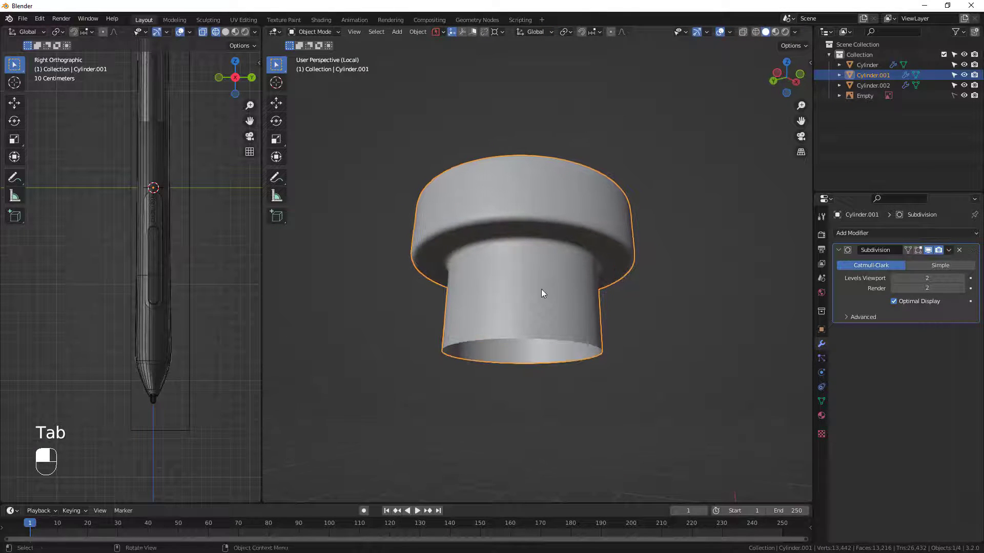
key("slash")
Open the pen body in Edit Mode and isolate it in local view.
left_click(527, 354)
middle_click_drag(530, 378, 536, 331)
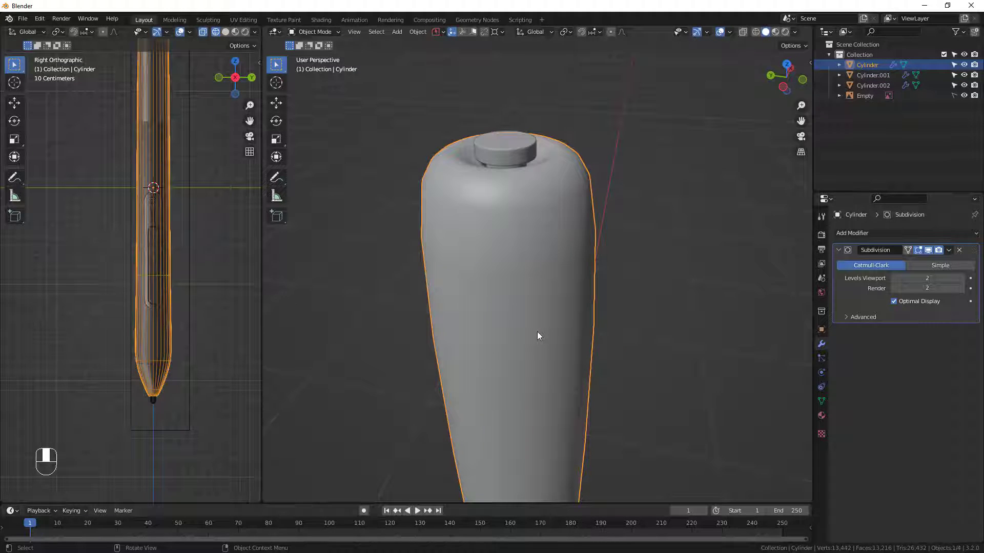
key("Tab")
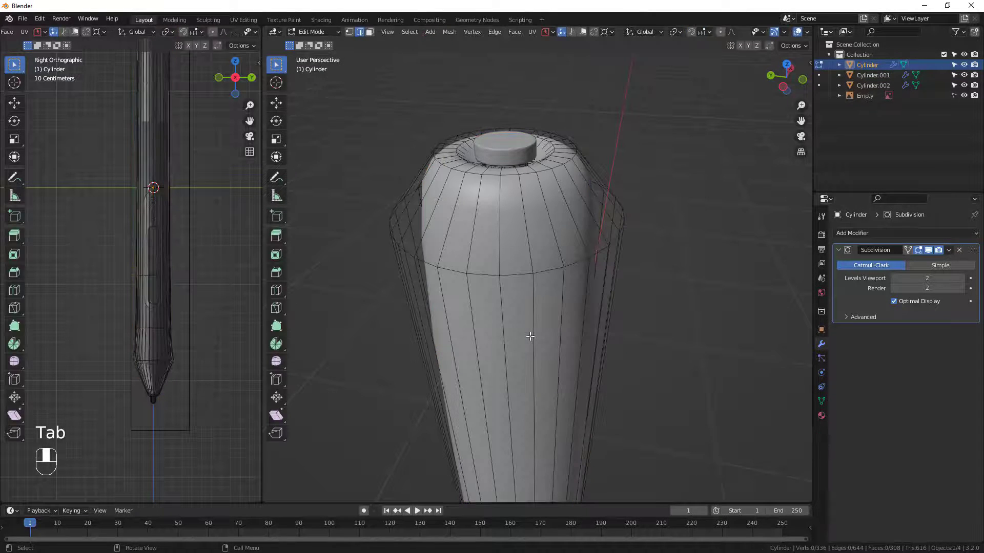
key("slash")
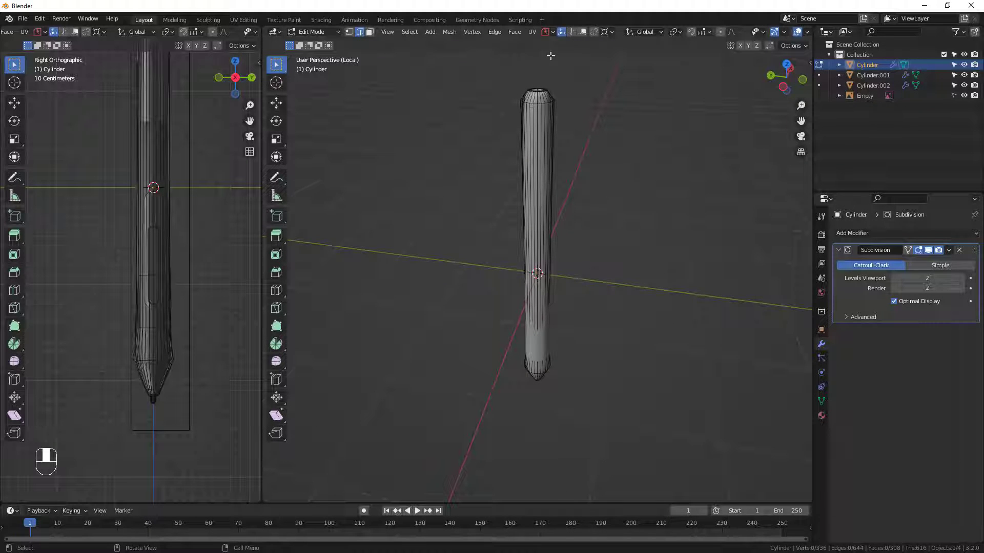
Select the edge loops around the body's top rim, its recess and hole, and the outer shoulder.
scroll(532, 123, "up", 7)
middle_click_drag(531, 127, 556, 239)
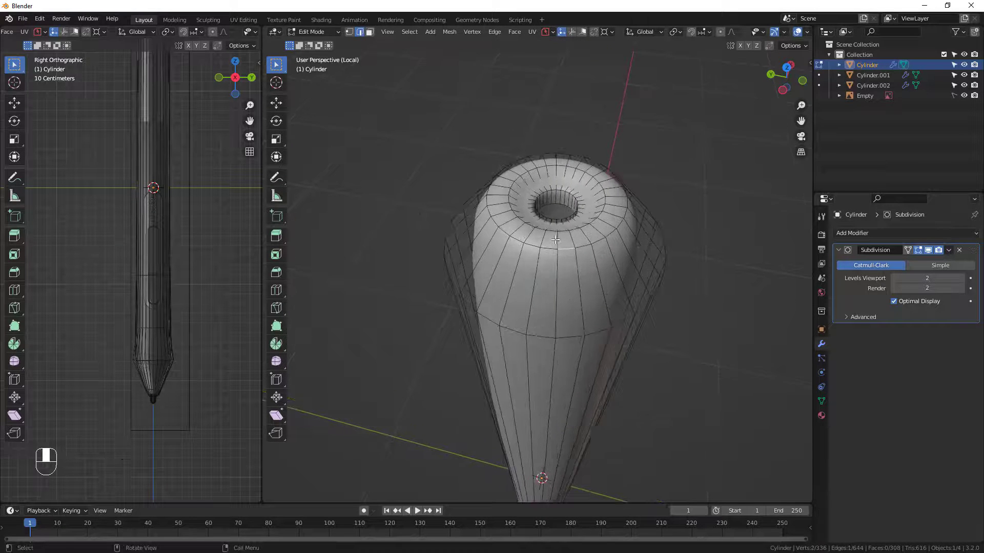
scroll(555, 240, "up", 2)
left_click(572, 251, "alt")
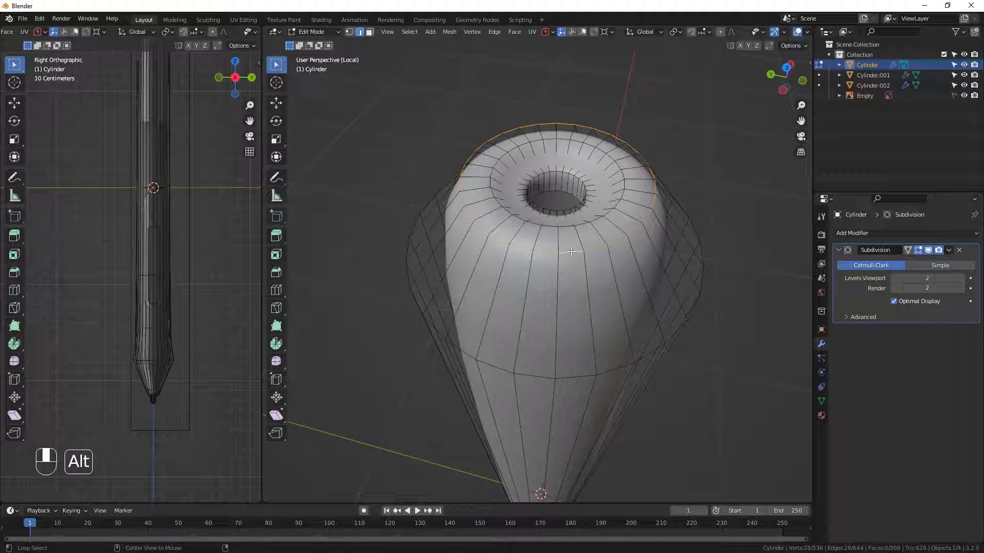
left_click(561, 222, "alt+shift")
left_click(564, 210, "alt+shift")
middle_click_drag(564, 210, 569, 354)
left_click(578, 357, "alt+shift")
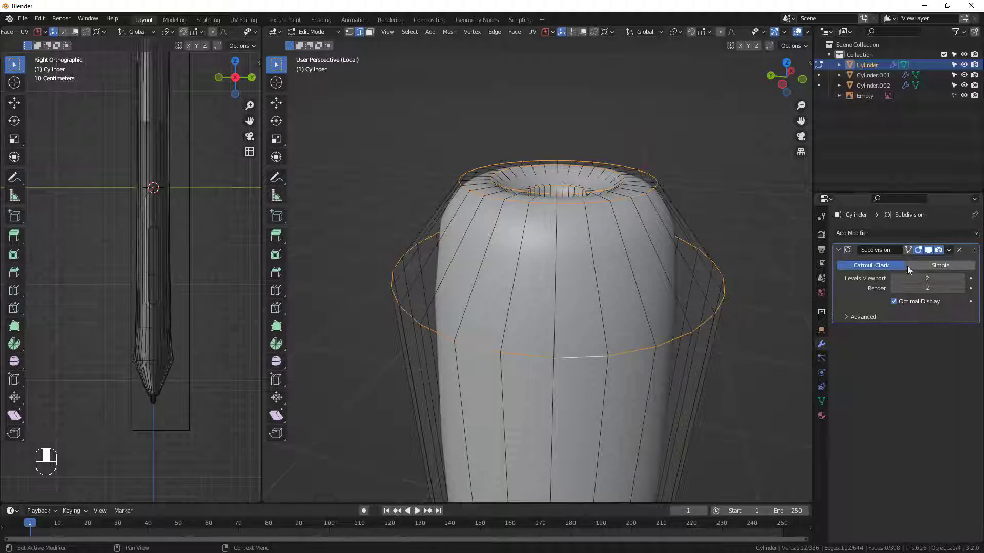
Hide the body's subdivision effect in Edit Mode and add the remaining loop inside the top recess to the selection.
left_click(917, 251)
middle_click_drag(517, 135, 655, 345)
left_click(511, 203, "alt+shift")
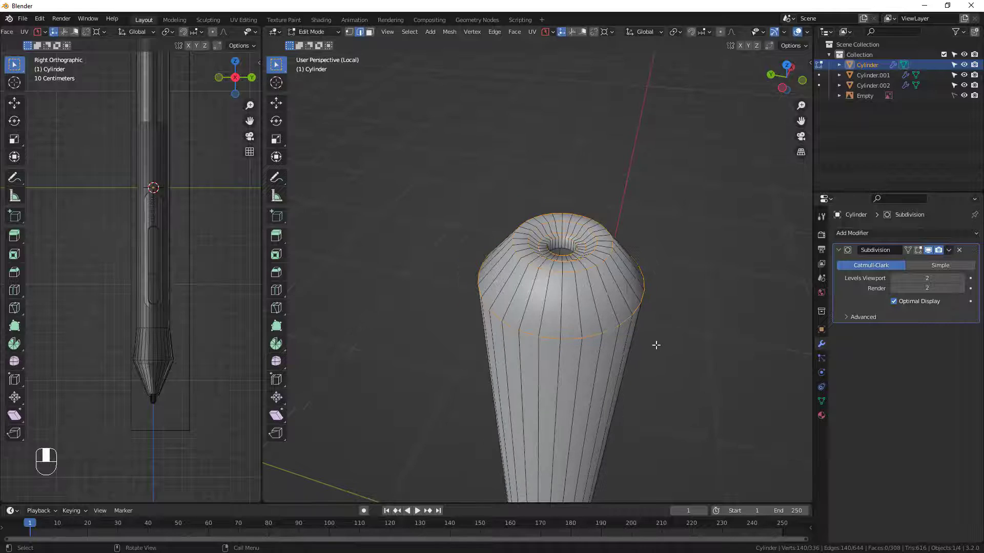
Bevel the selected top loops of the body about 0.0057 m wide with 2 segments, and check the result in Object Mode.
key("ctrl+b")
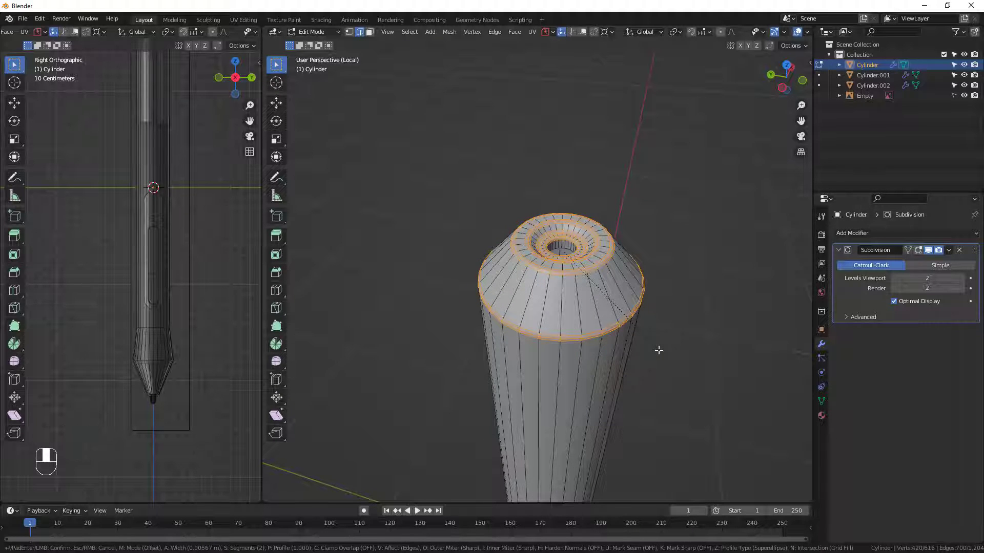
left_click(659, 351)
middle_click_drag(659, 350, 638, 376)
key("Tab")
scroll(579, 207, "up", 2)
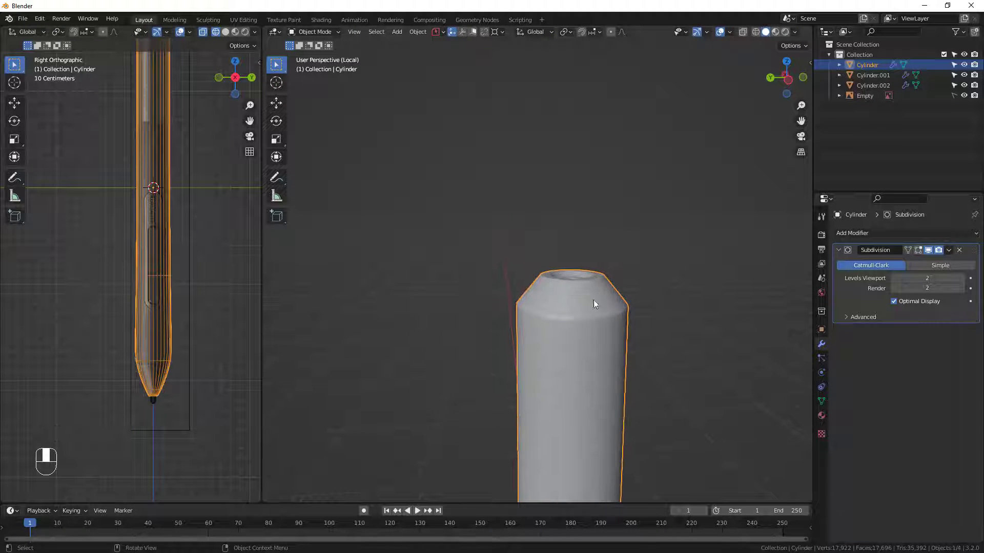
Add one centred loop cut around the tapered shoulder at the top of the body.
key("Tab")
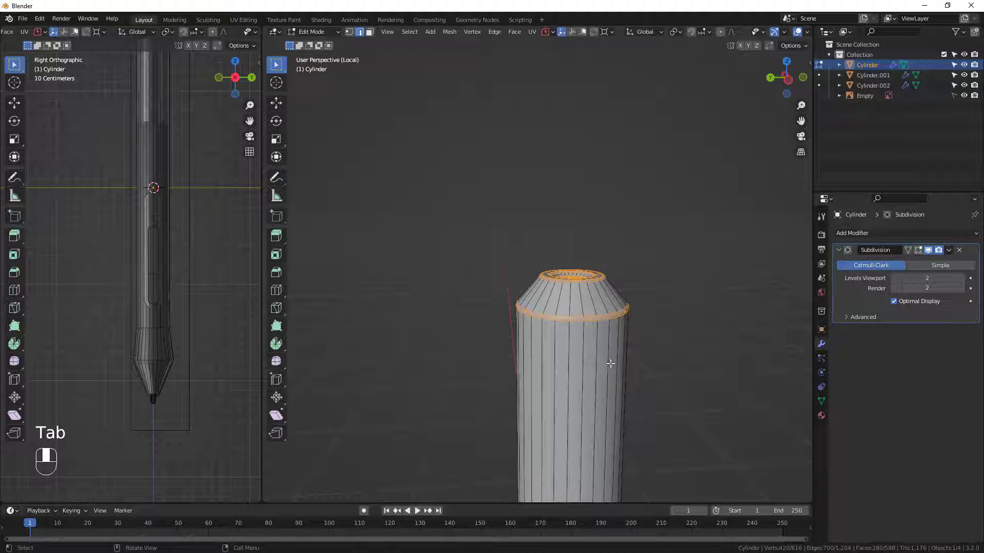
key("ctrl+r")
left_click(605, 300)
left_click(605, 298)
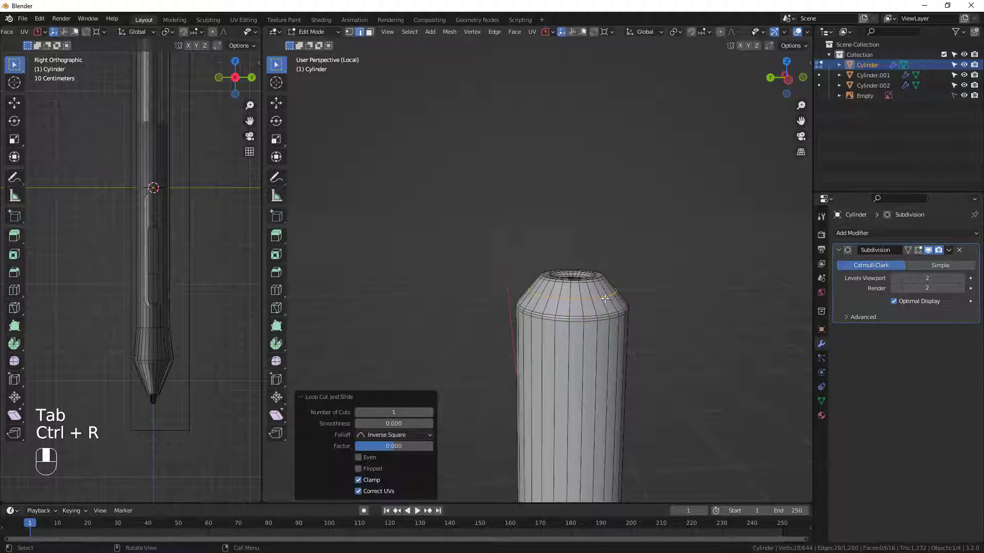
Select only the shoulder's middle edge loop and scale it up uniformly to 1.026.
key("a")
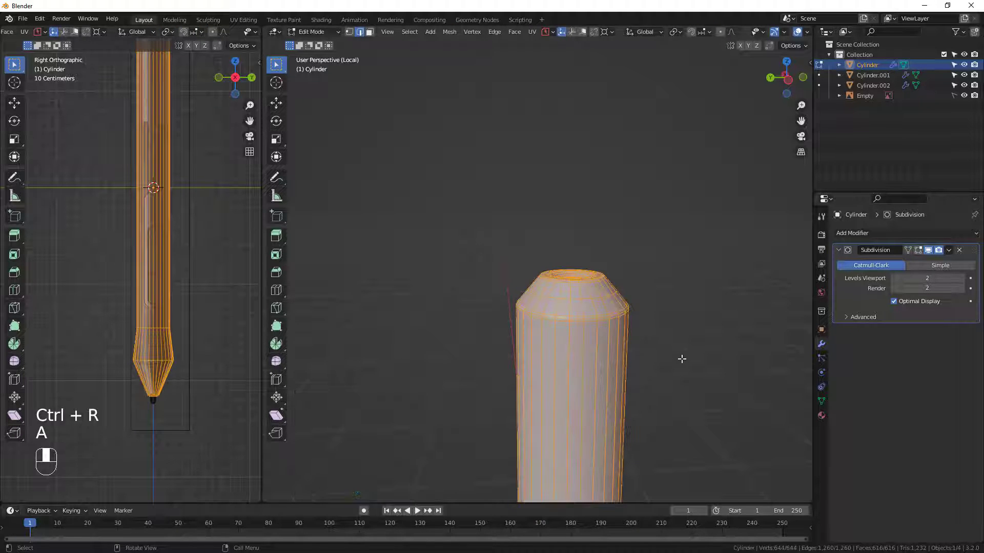
key("alt+a")
left_click(598, 299, "alt")
scroll(635, 312, "up", 3)
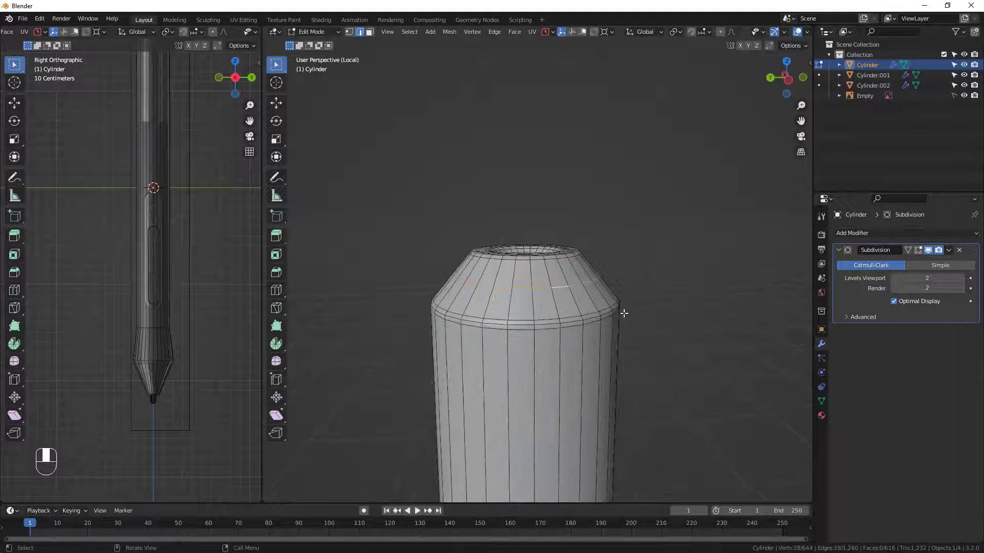
key("s")
left_click(633, 310)
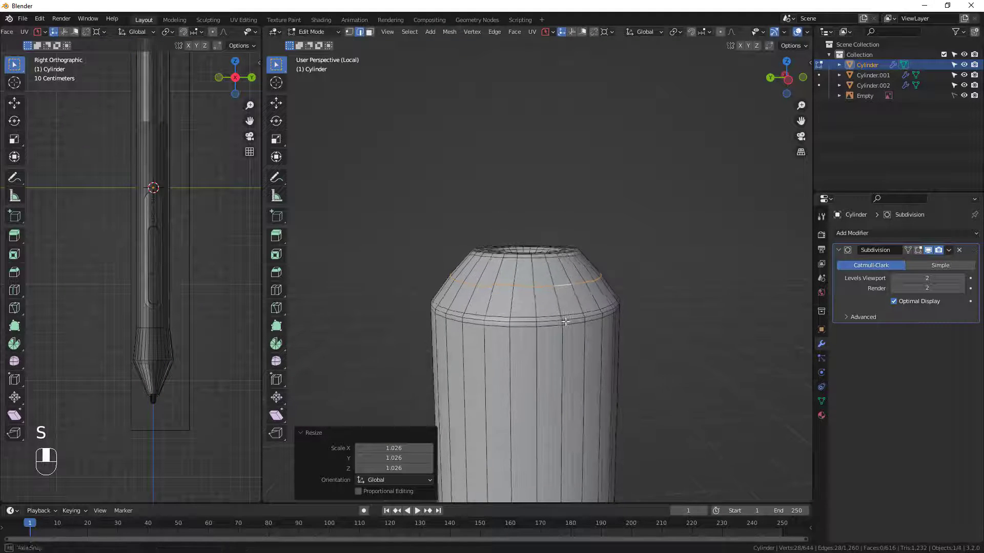
Scale the upper loop of the shoulder's lower bevel to 1.010 and return to Object Mode.
left_click(552, 314, "alt")
key("s")
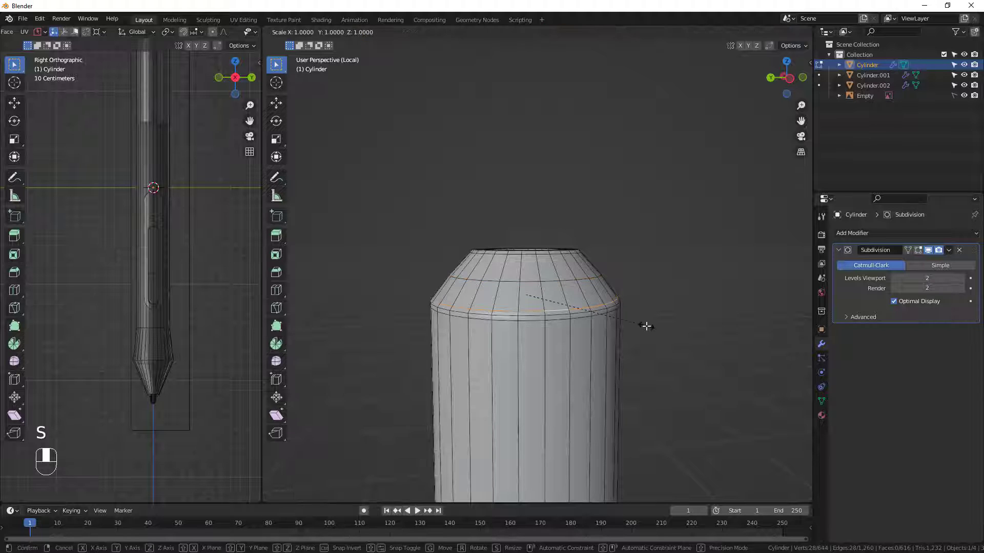
left_click(640, 329)
scroll(584, 370, "down", 3)
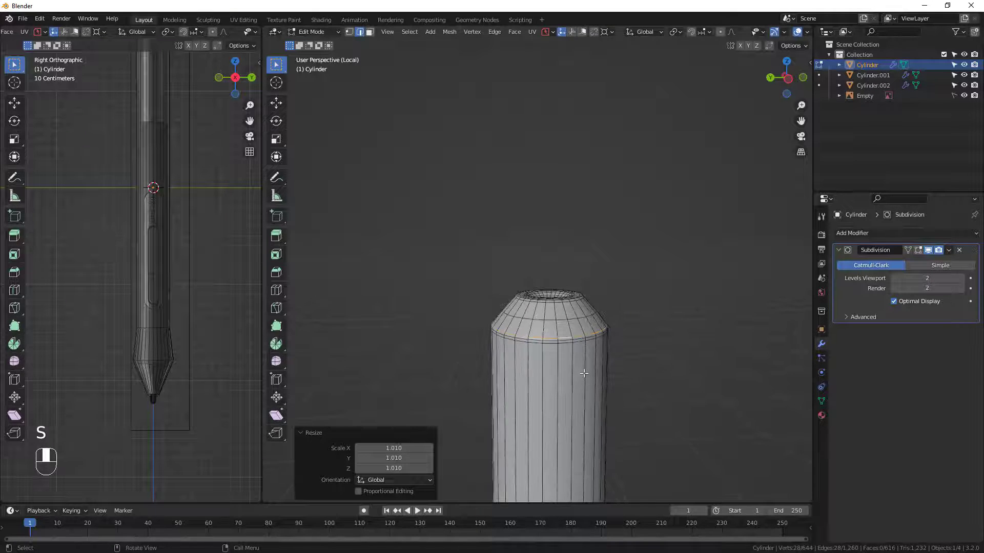
key("Tab")
Bevel the edge loop at the widest part of the body above the tip with 2 segments, and check it in Object Mode.
middle_click_drag(544, 353, 558, 185)
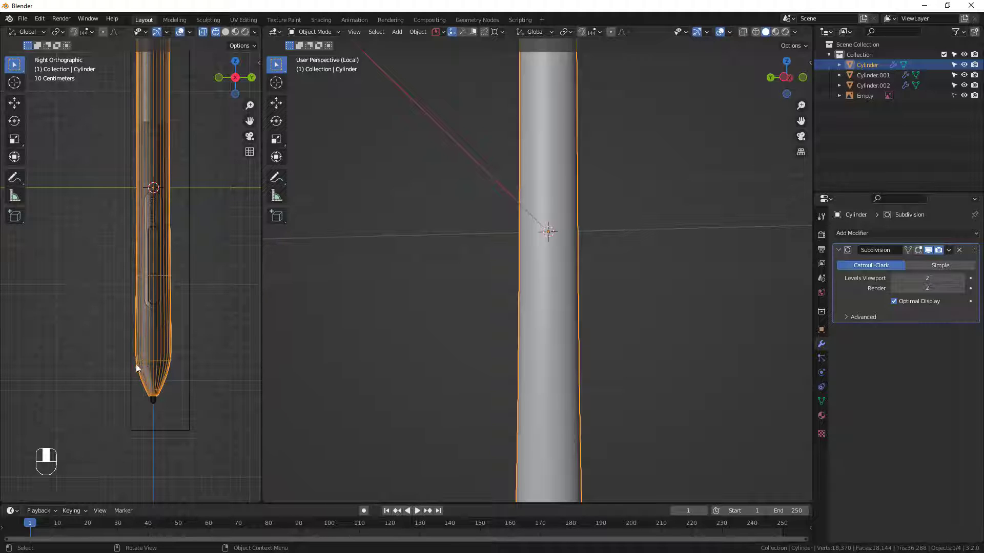
scroll(481, 365, "down", 3)
middle_click_drag(531, 431, 531, 351, "shift")
scroll(512, 381, "up", 4)
key("Tab")
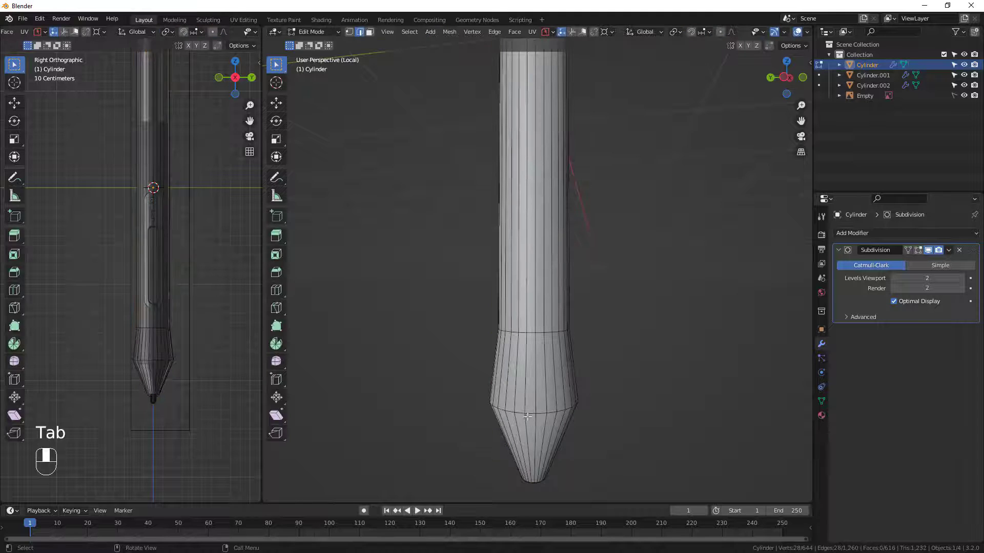
left_click(532, 414, "alt")
scroll(532, 415, "up", 2)
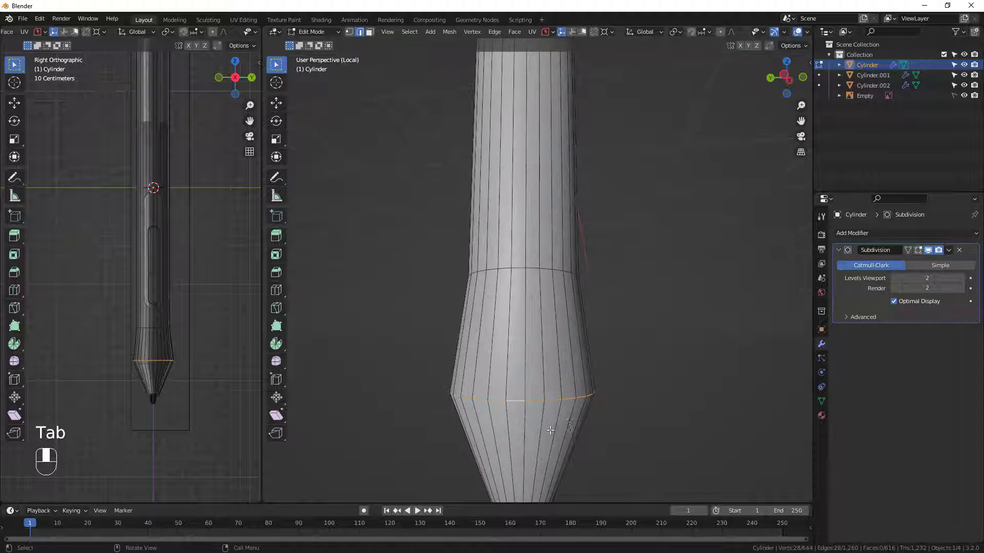
key("ctrl+b")
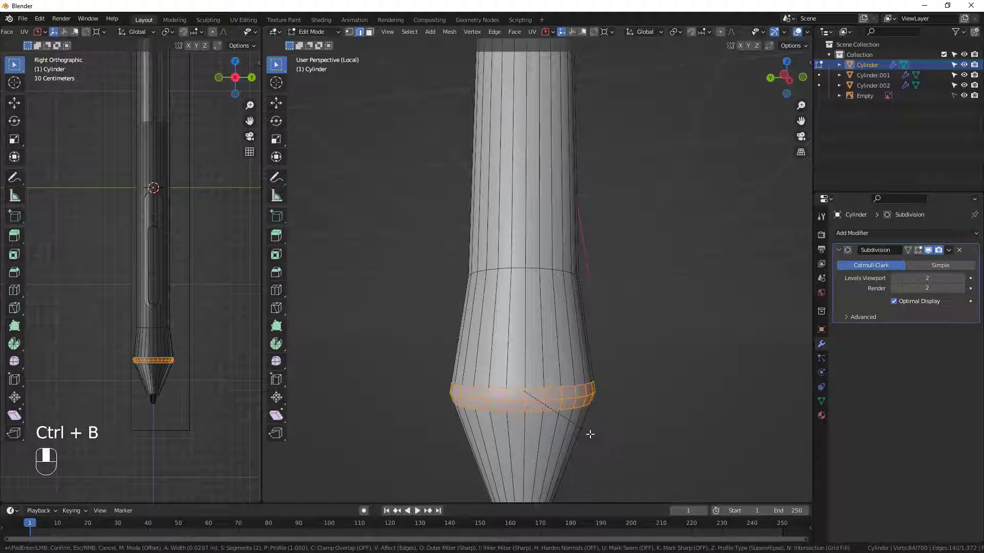
left_click(588, 433)
key("Tab")
middle_click_drag(531, 419, 524, 404)
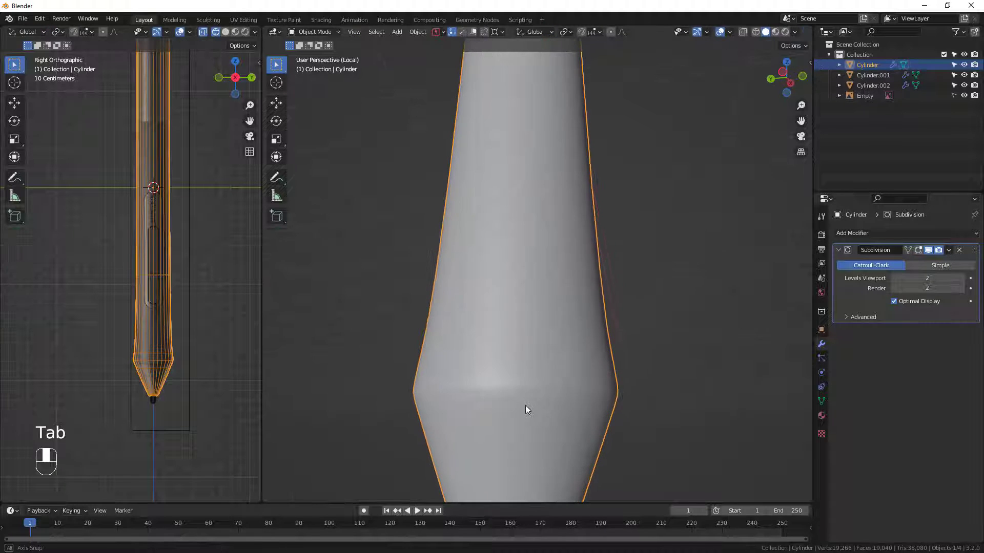
Examine the body from the tip to its upper end, both as edit mesh and as the smoothed surface.
key("Tab")
scroll(548, 372, "down", 5)
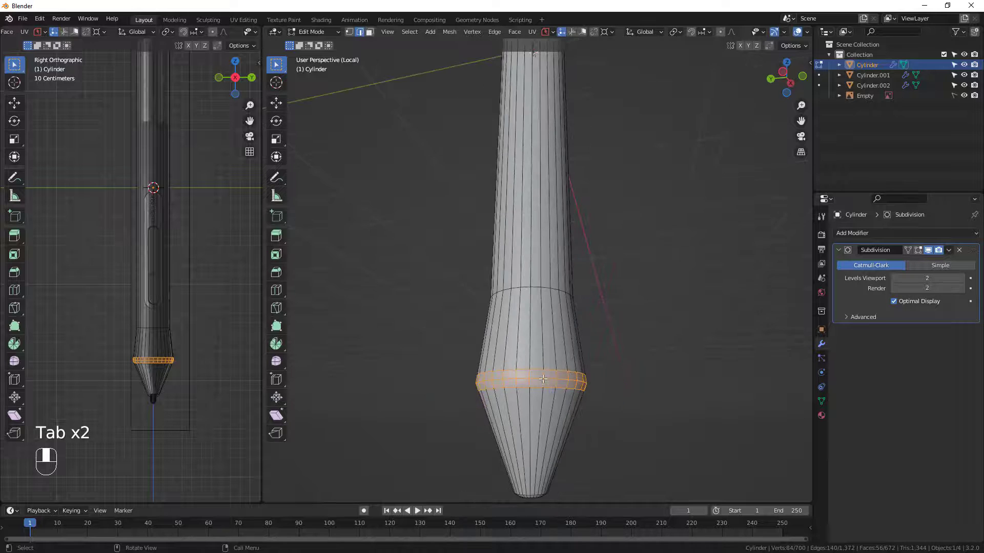
scroll(501, 280, "down", 4)
middle_click_drag(508, 169, 556, 252, "shift")
scroll(125, 175, "down", 2)
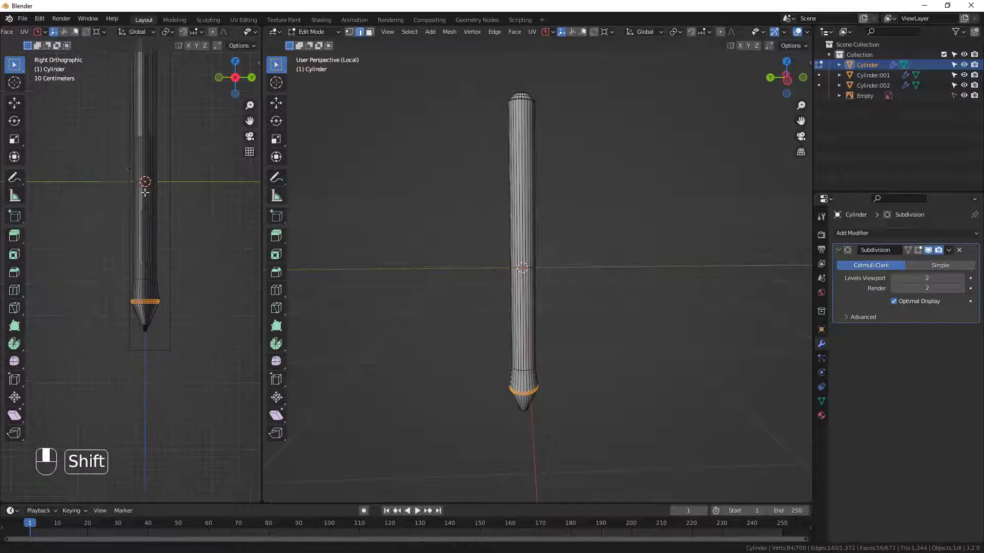
middle_click_drag(146, 190, 151, 245, "shift")
scroll(160, 186, "up", 3)
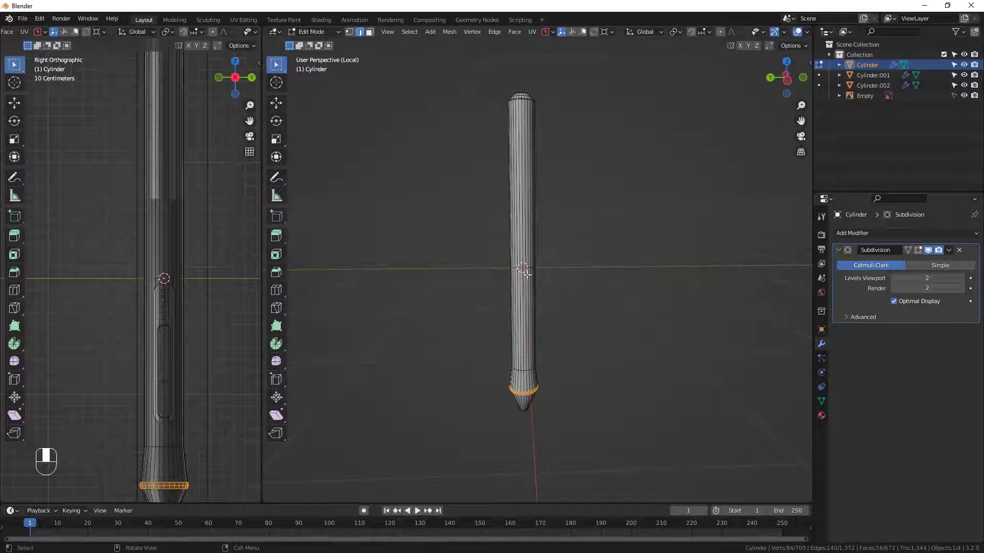
scroll(526, 274, "up", 3)
key("Tab")
key("Tab")
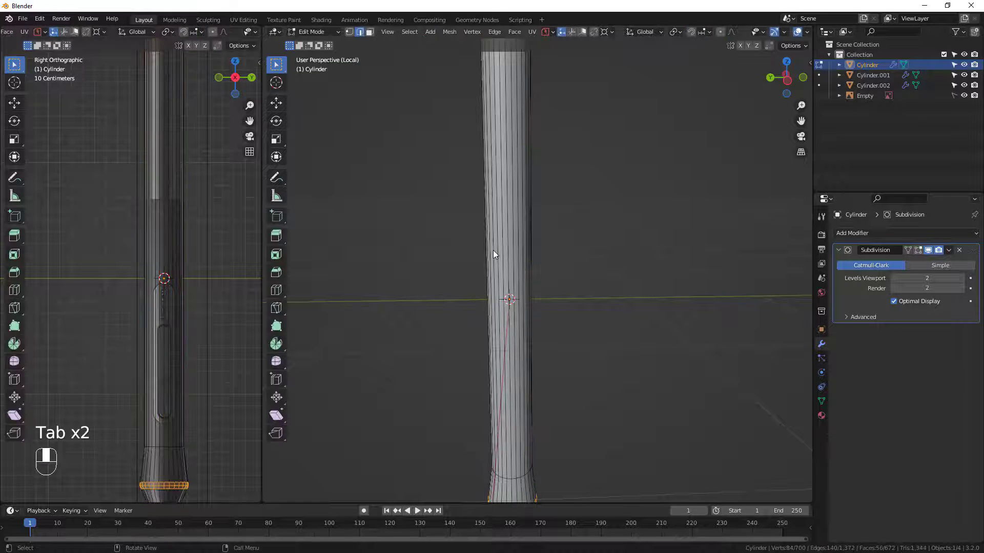
Add one loop cut around the body's long section, slid upward to factor 0.183 at the reference's shade boundary, and check it in Object Mode.
key("ctrl+r")
left_click(494, 252)
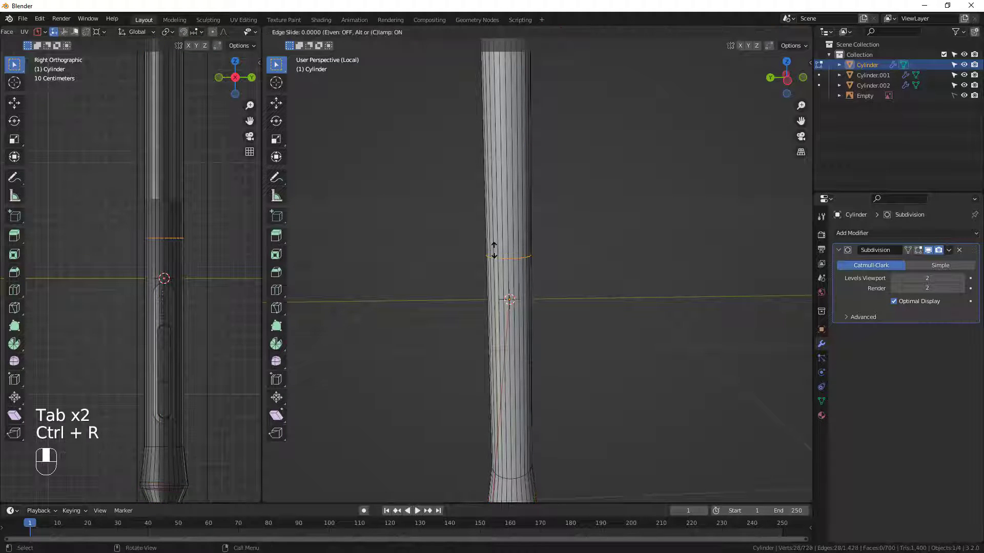
left_click_drag(494, 251, 510, 206)
scroll(569, 244, "down", 2)
middle_click_drag(568, 246, 554, 327)
scroll(553, 376, "down", 3)
middle_click_drag(554, 399, 536, 317, "shift")
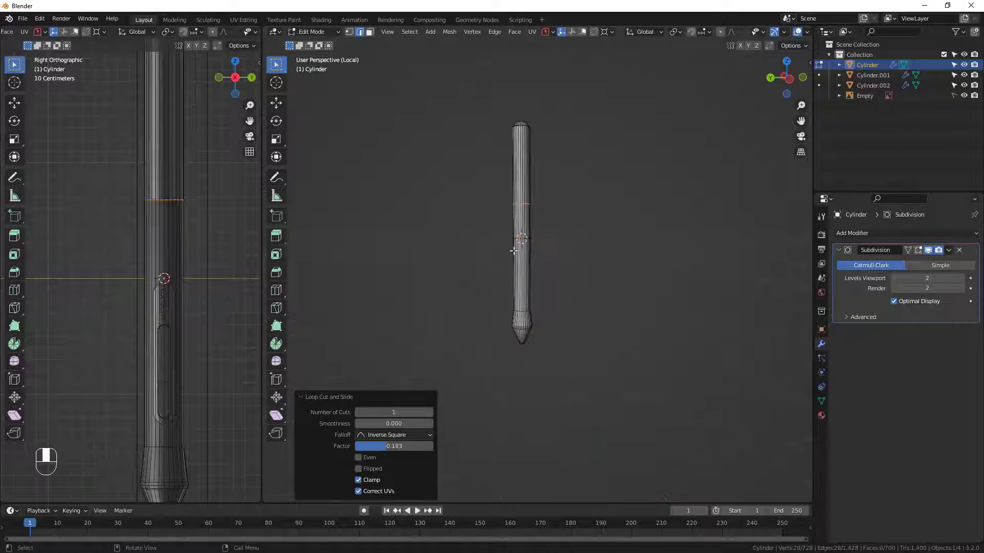
key("Tab")
scroll(514, 312, "up", 3)
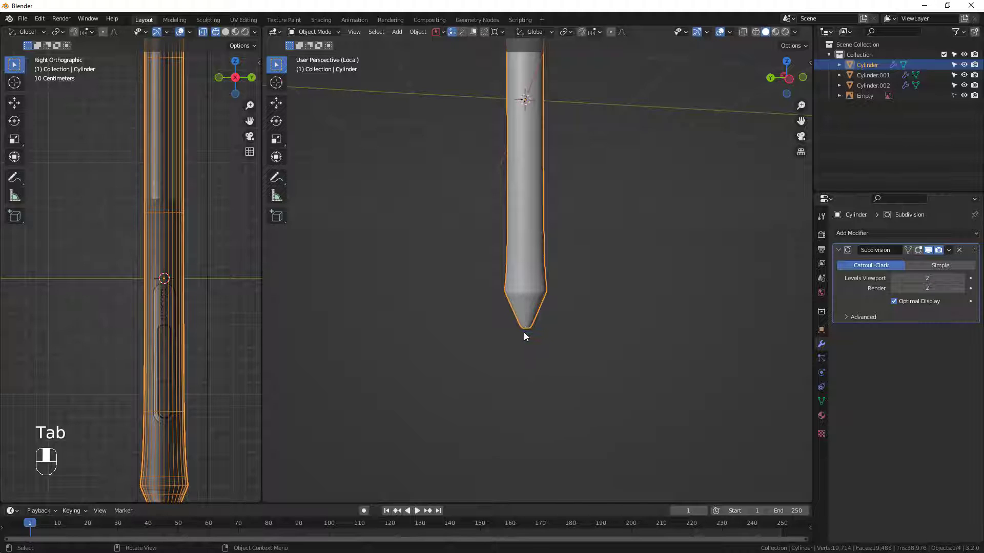
Exit the body's local view, then select the small nib at the pen's tip and isolate it in local view.
key("Tab")
key("Tab")
key("KP_Divide")
middle_click_drag(527, 333, 541, 128)
scroll(536, 433, "up", 7)
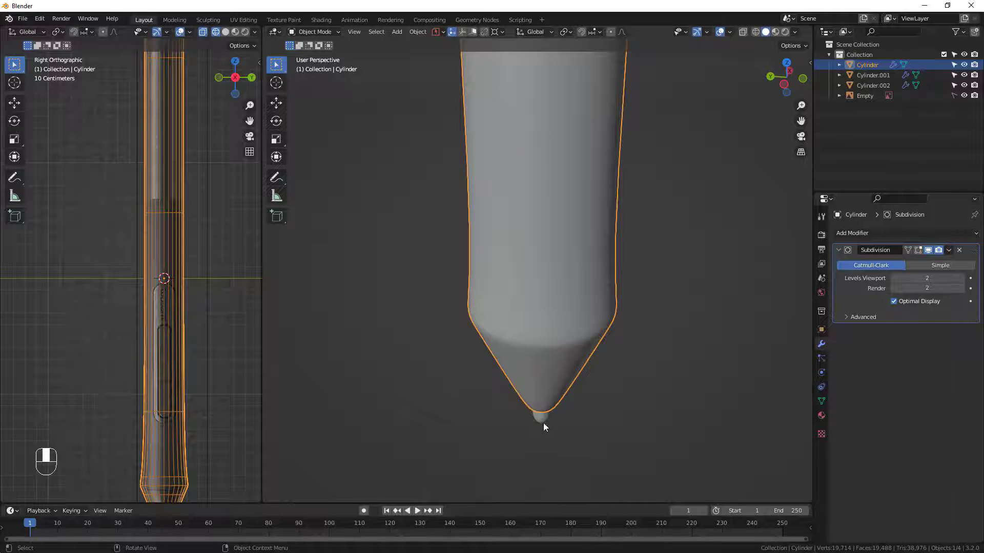
scroll(541, 425, "up", 8)
scroll(537, 431, "down", 4)
middle_click_drag(537, 430, 546, 176, "shift")
left_click(541, 380)
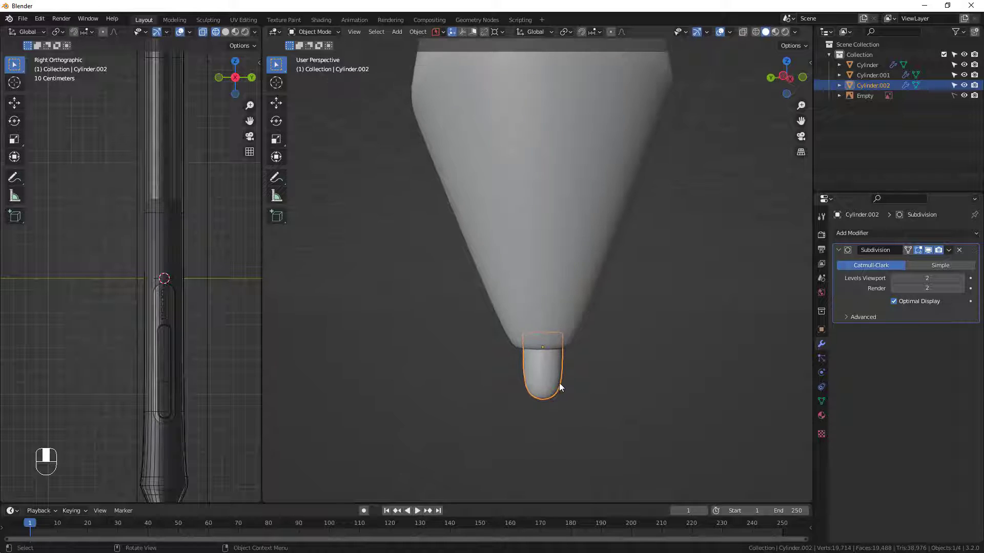
key("KP_Divide")
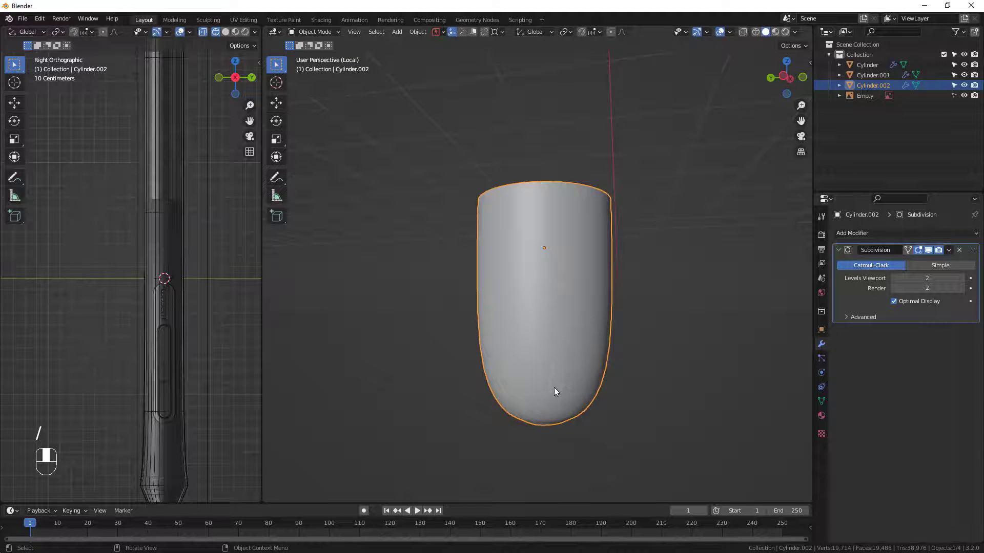
In Edit Mode, bevel the nib's widest edge loop and the loop below it together with 2 segments.
key("Tab")
scroll(544, 404, "up", 4)
middle_click_drag(544, 403, 563, 369)
left_click(547, 391, "alt")
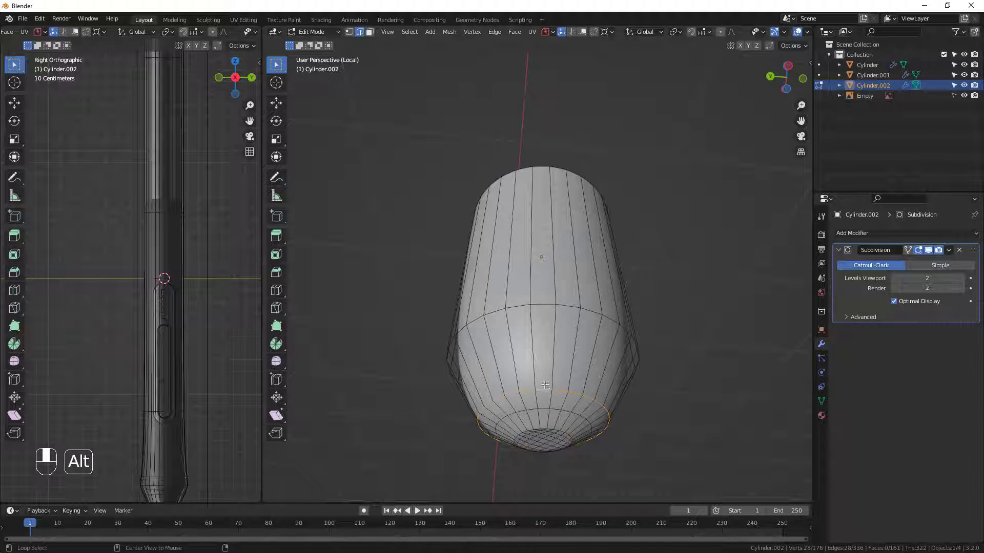
left_click(544, 307, "alt+shift")
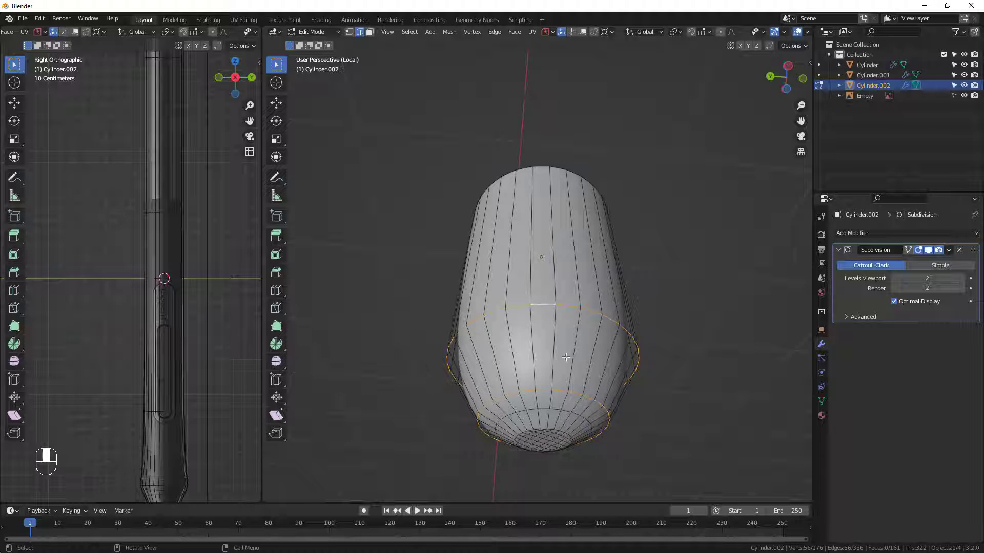
middle_click_drag(551, 341, 508, 357)
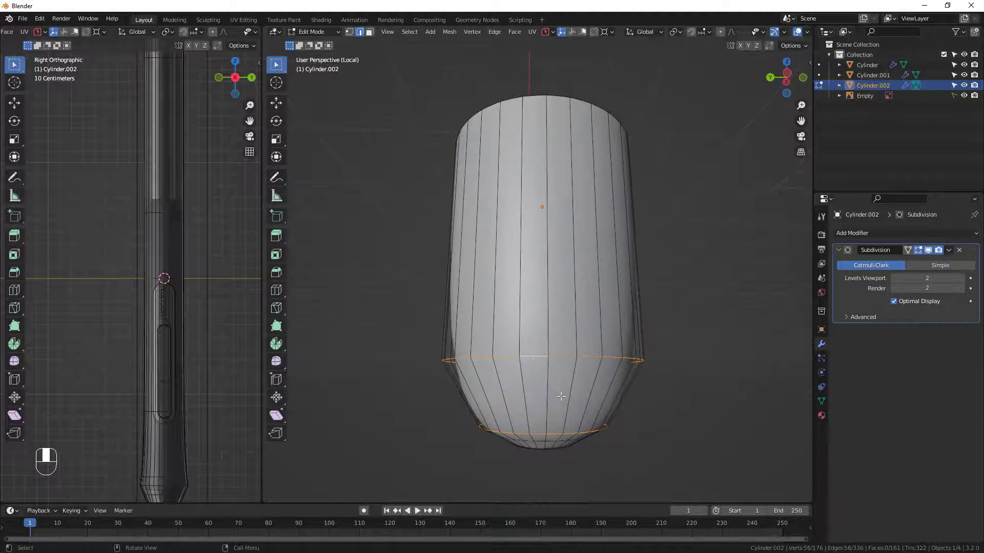
key("ctrl+b")
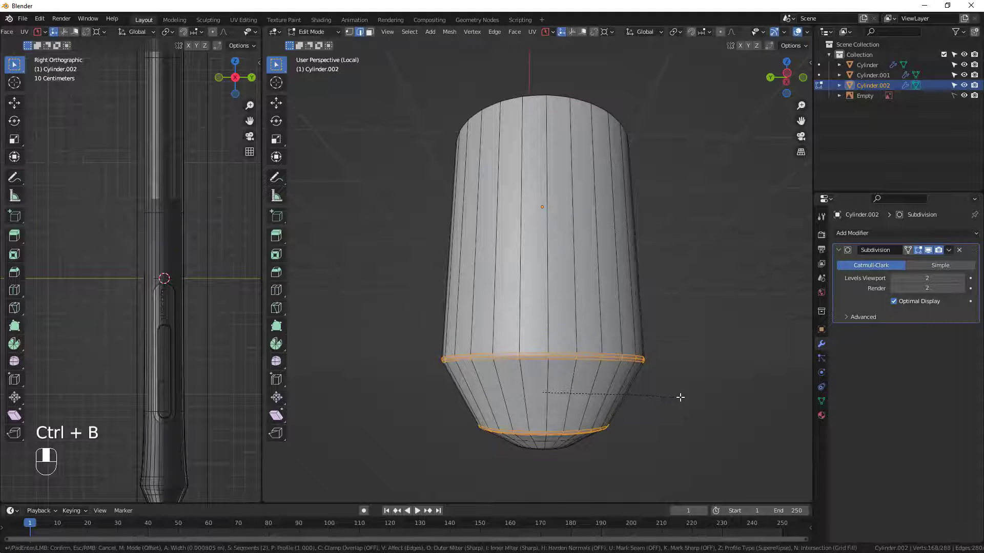
left_click(683, 398)
Return to Object Mode, inspect the bevelled nib from several angles, and leave local view to show the whole pen.
key("Tab")
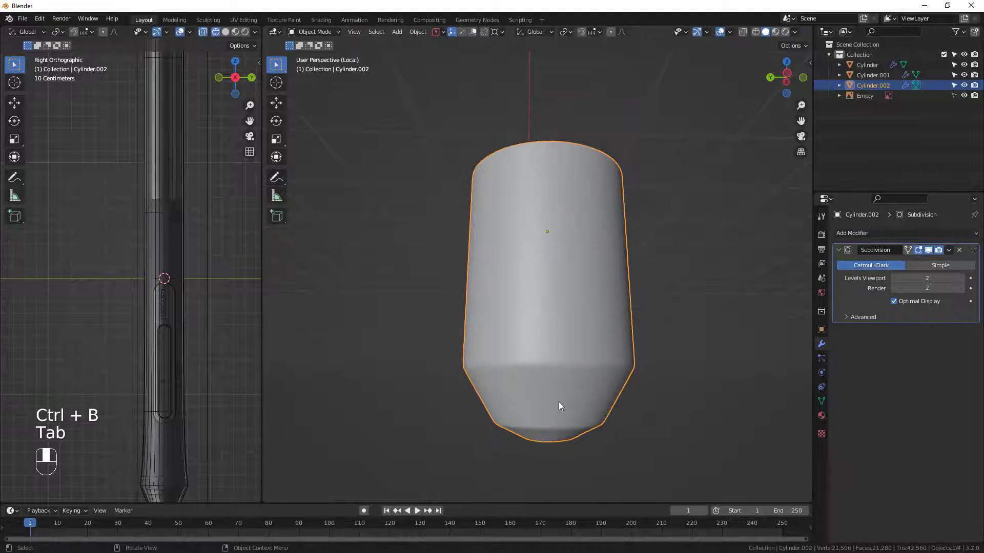
middle_click_drag(559, 402, 545, 367)
middle_click_drag(573, 329, 531, 343)
scroll(530, 341, "down", 2)
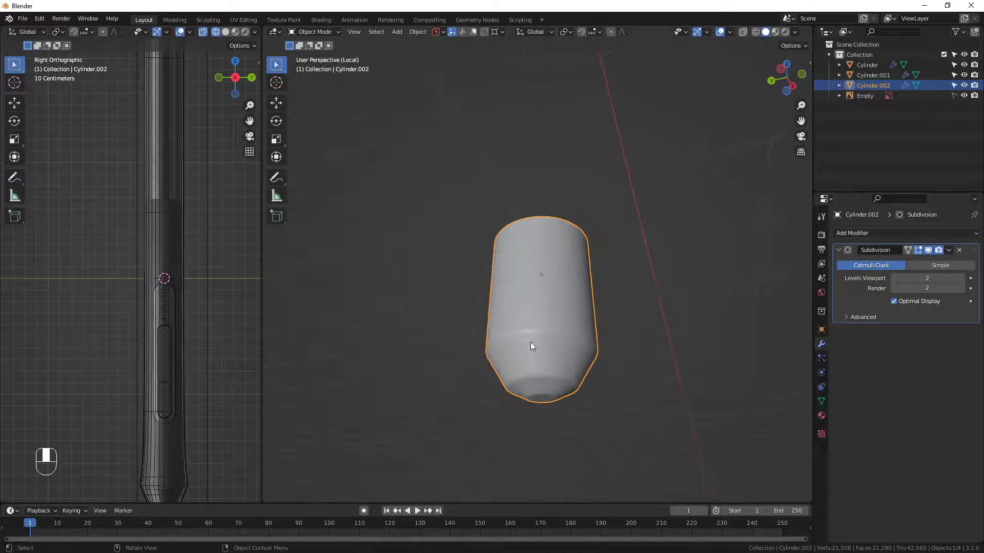
key("KP_Divide")
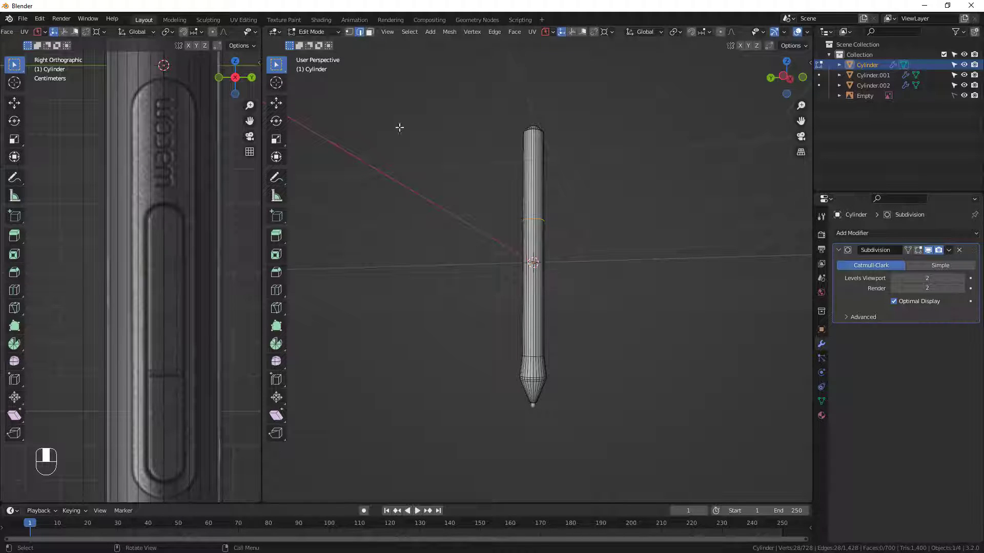
Add two loop cuts around the body near the reference button panel's upper and lower ends, sliding the lower one to factor 0.578.
scroll(536, 286, "up", 3)
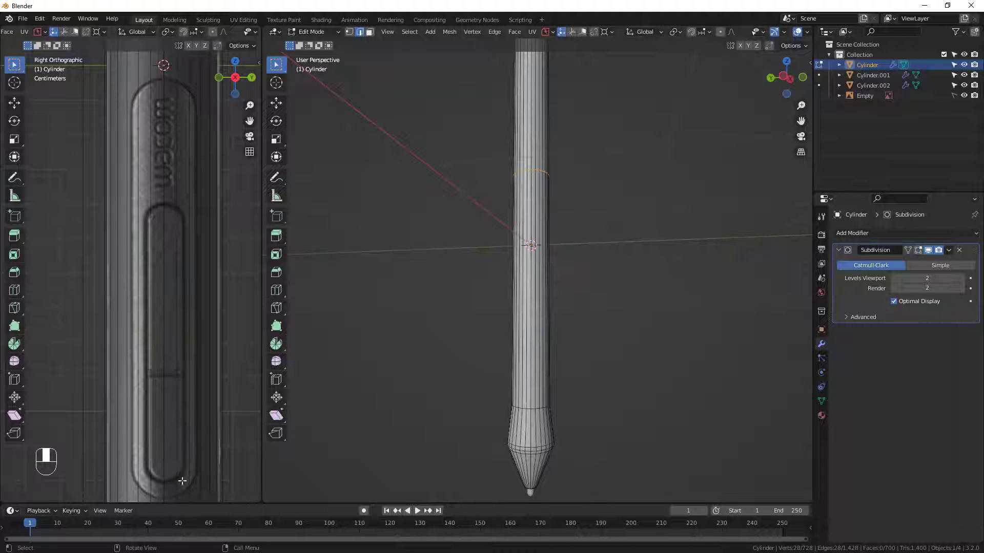
key("ctrl+r")
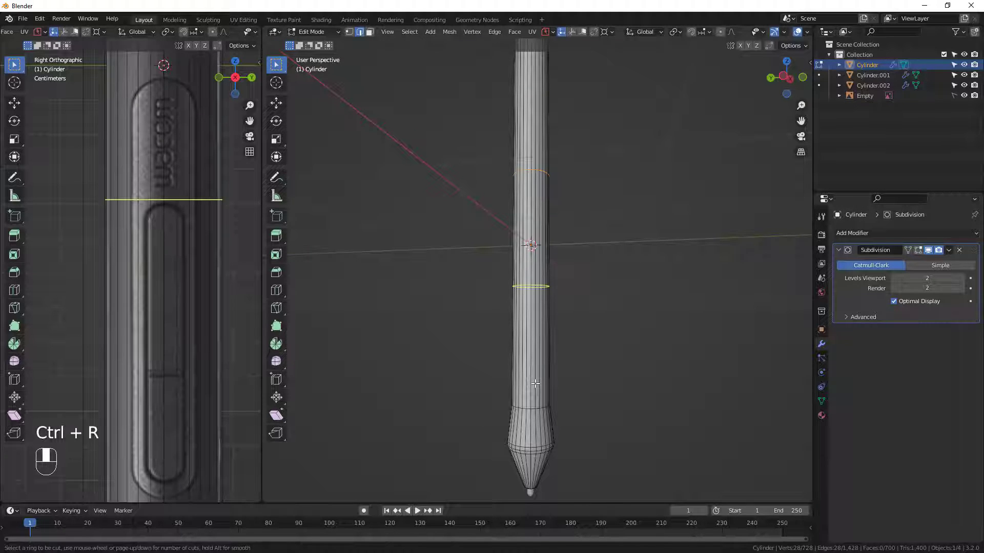
left_click(536, 348)
left_click_drag(541, 314, 537, 395)
key("ctrl+r")
left_click(545, 351)
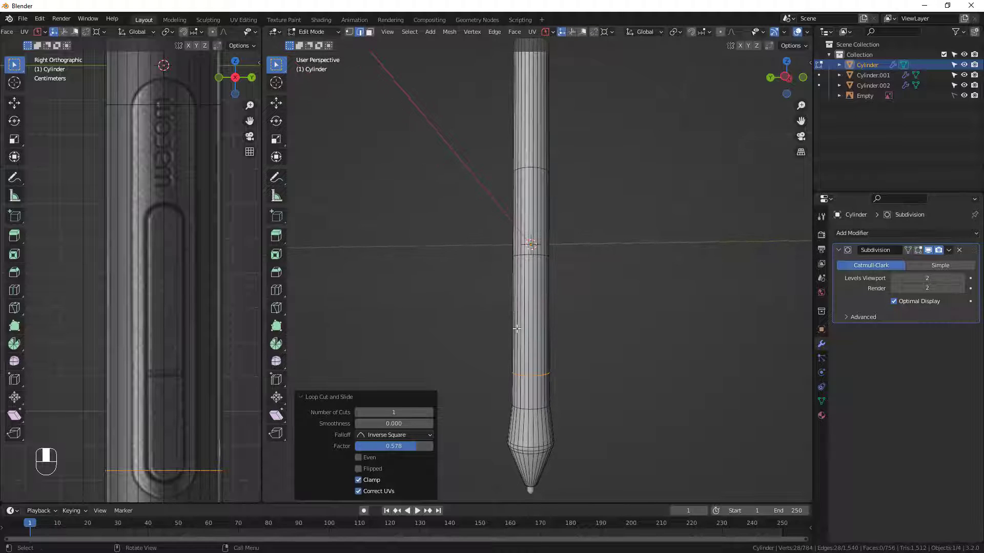
Switch the main 3D viewport to the Right orthographic view and frame the reference's whole button panel in the side viewport.
middle_click_drag(517, 301, 529, 325, "alt")
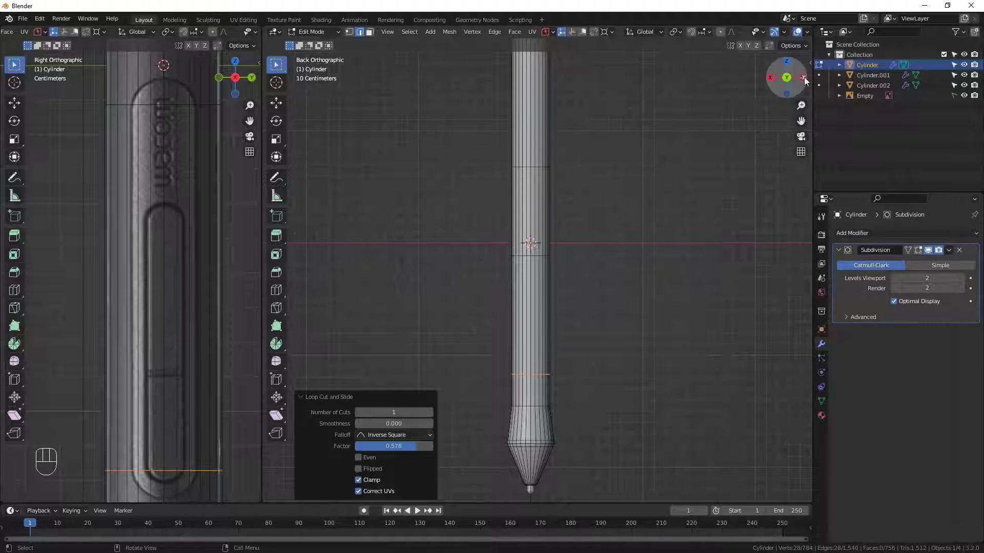
left_click(788, 81)
left_click(787, 80)
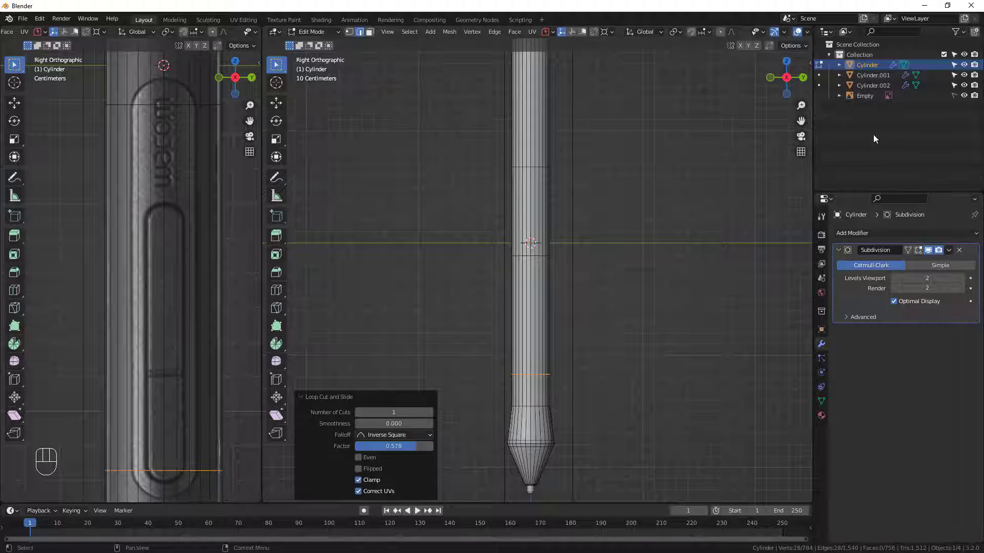
scroll(139, 194, "down", 1)
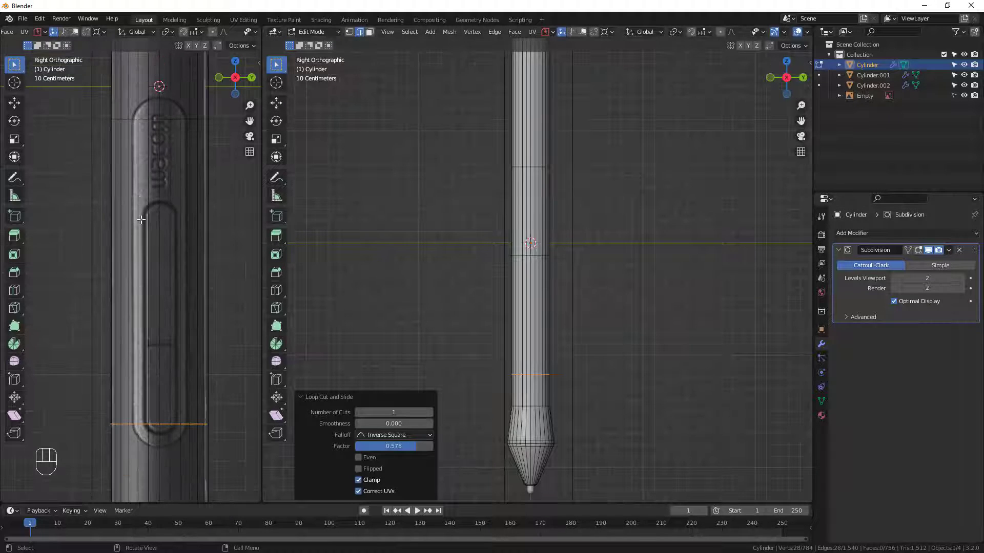
scroll(141, 221, "down", 1)
In face selection mode, select the long central face between the two loops that bound the button panel.
key("3")
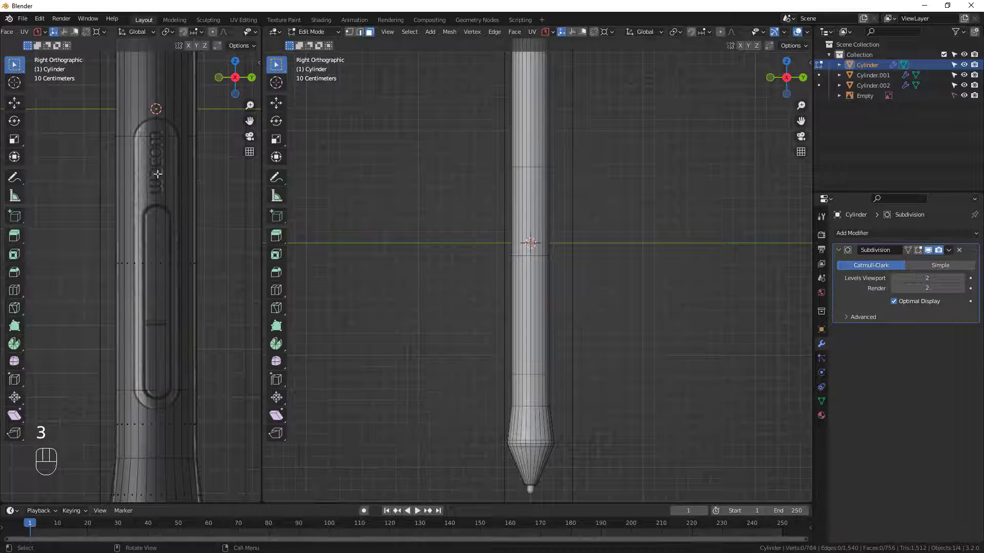
left_click(529, 194)
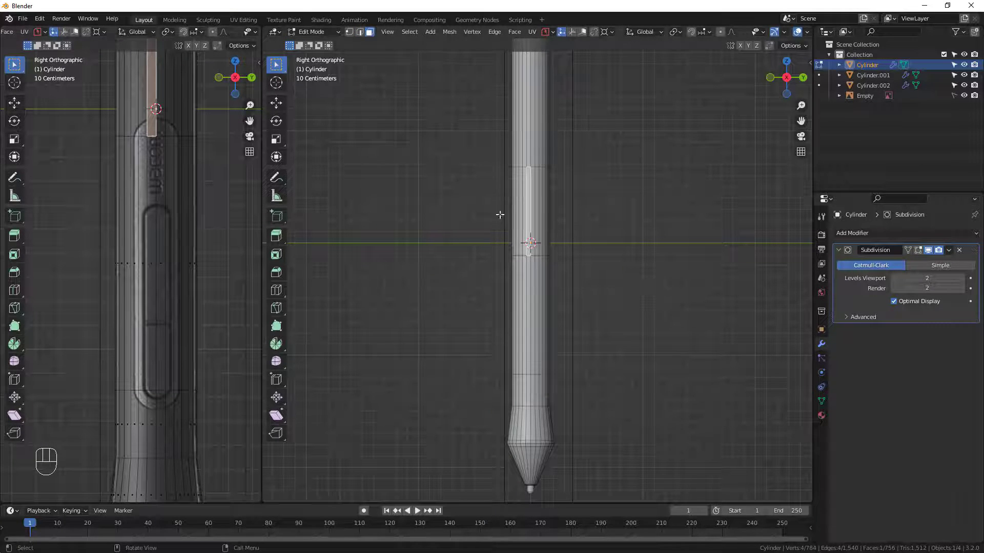
scroll(531, 195, "up", 3)
middle_click_drag(535, 375, 535, 306, "shift")
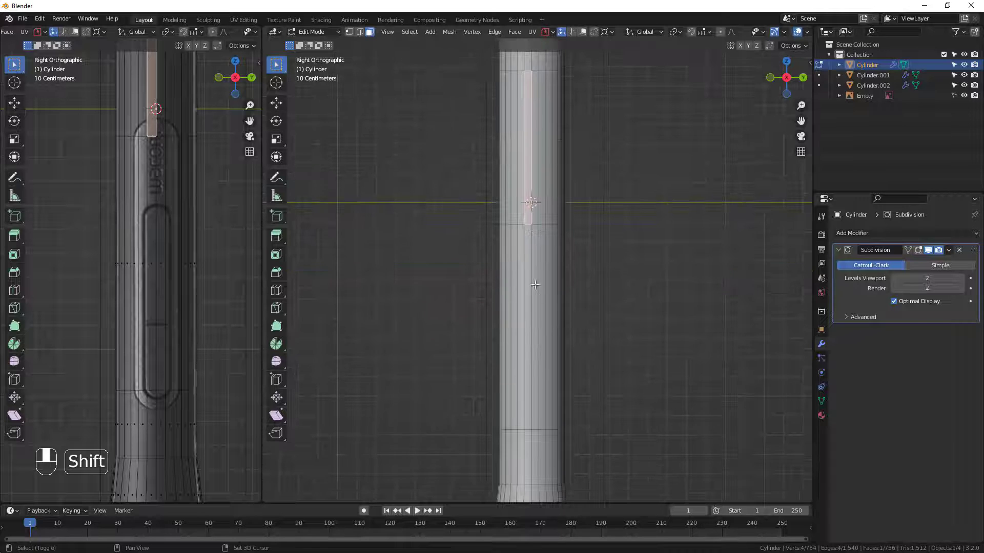
left_click(531, 277)
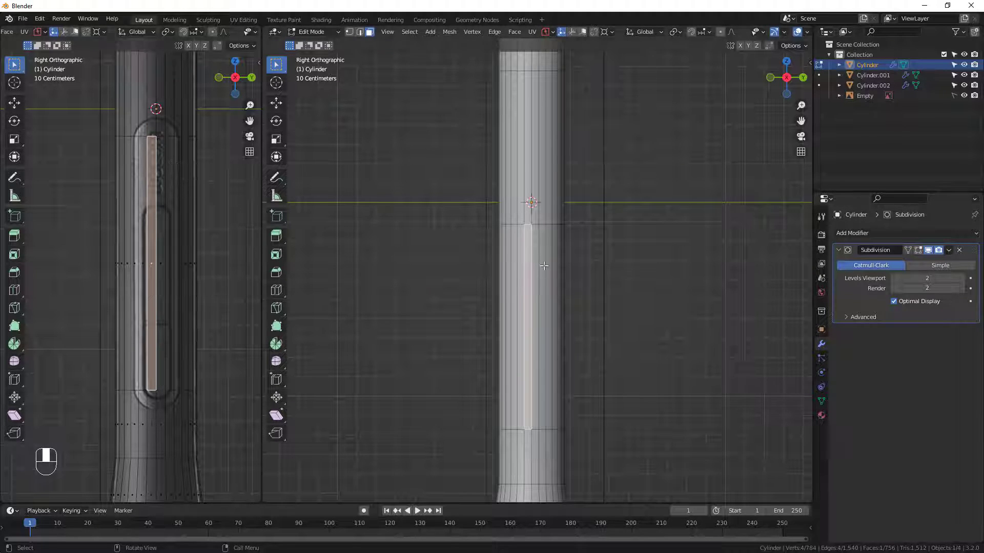
Switch to vertex selection and select the centre vertex of the loop at the button panel's upper end.
scroll(532, 235, "up", 2)
key("1")
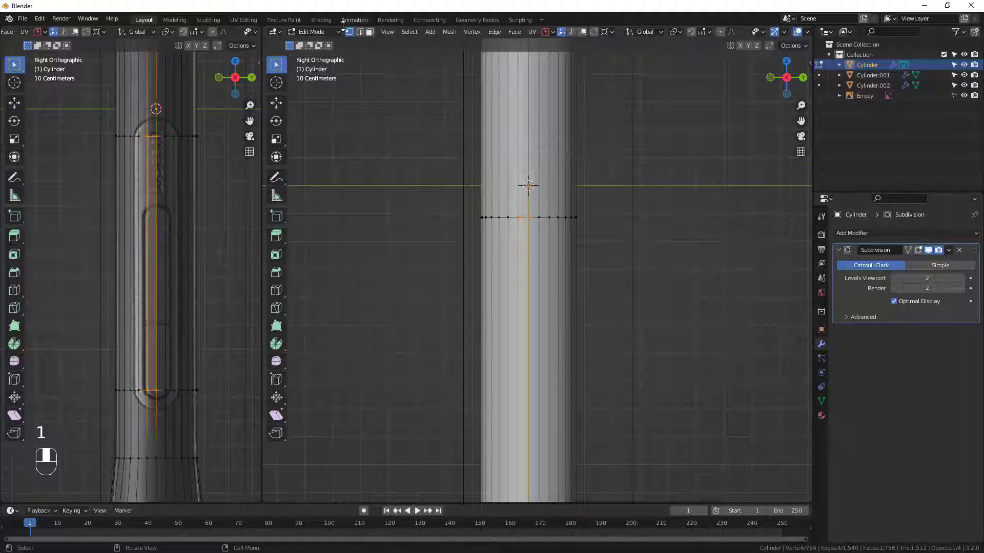
left_click(526, 226)
scroll(180, 139, "up", 3)
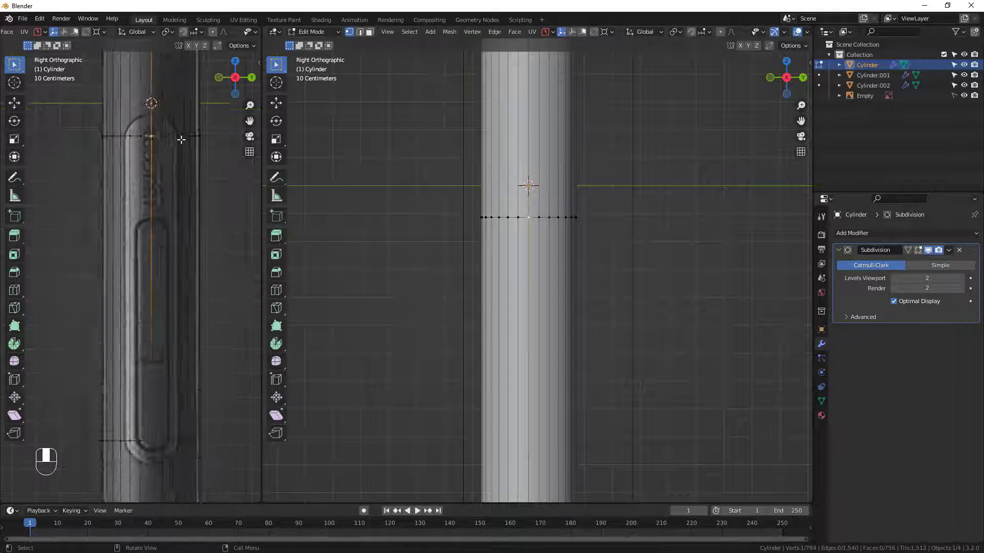
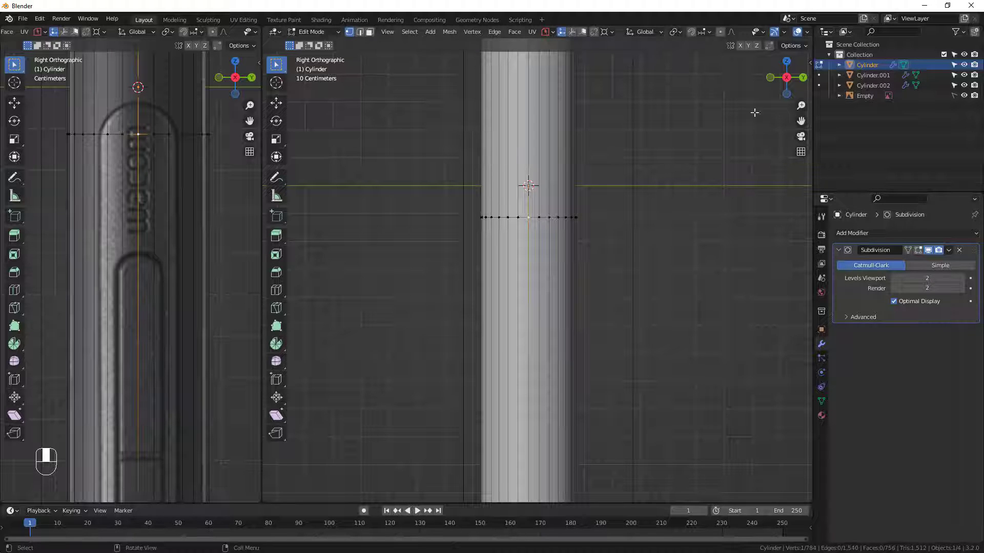
Turn on mesh symmetry along the Y axis for editing the pen body.
left_click(748, 46)
left_click(539, 217)
key("g")
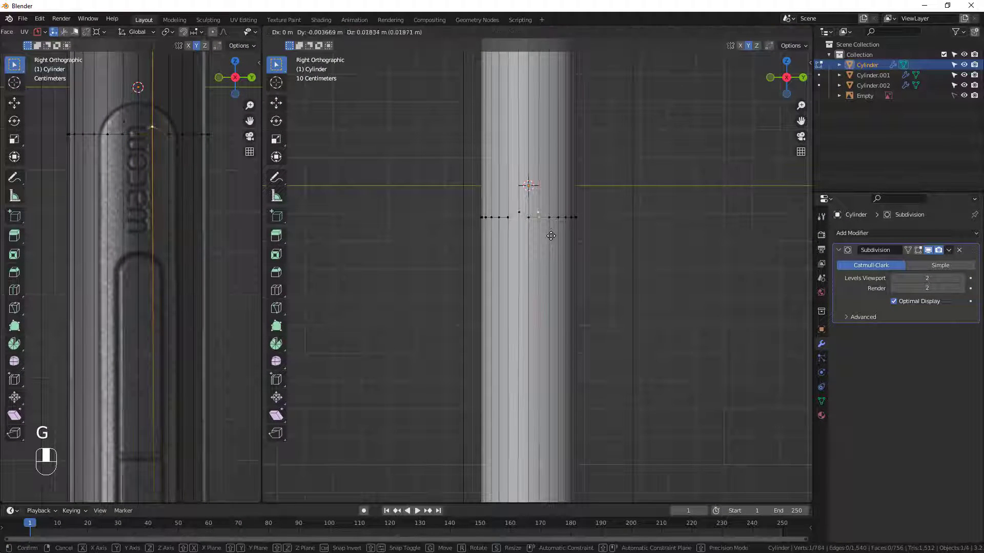
left_click(551, 233)
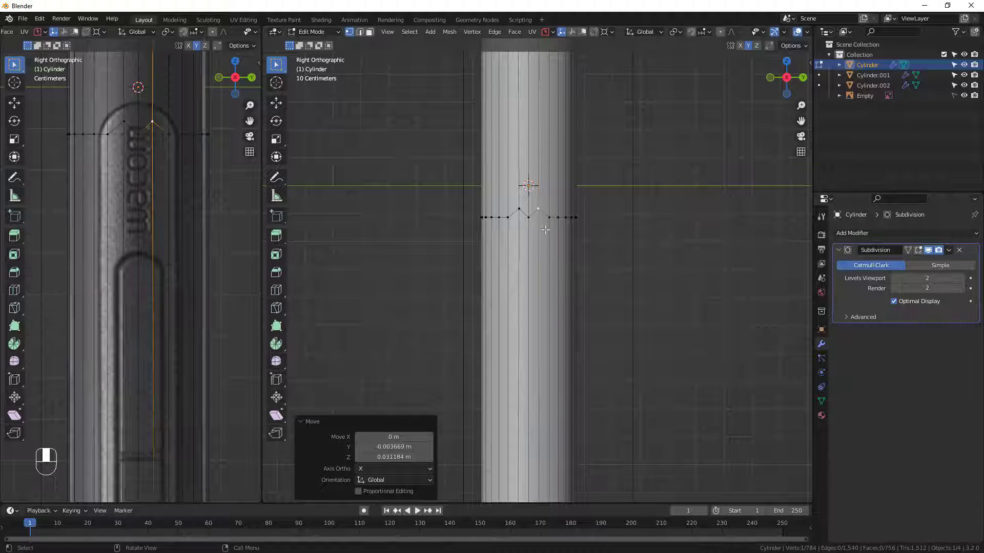
key("ctrl+z")
key("ctrl+z")
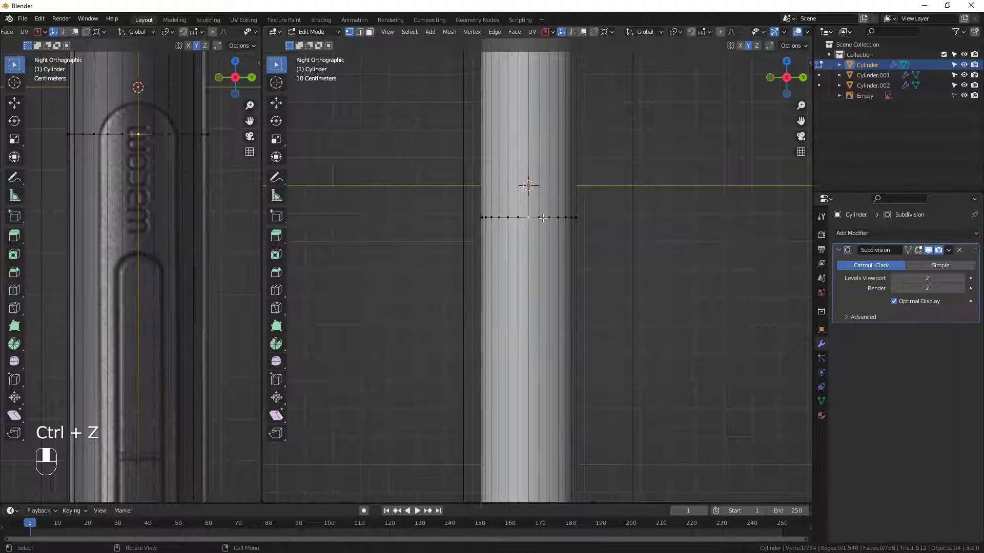
Slide the upper loop's centre vertex along its edge to the top of the reference panel's arc, by a factor of 0.093.
key("g")
key("g")
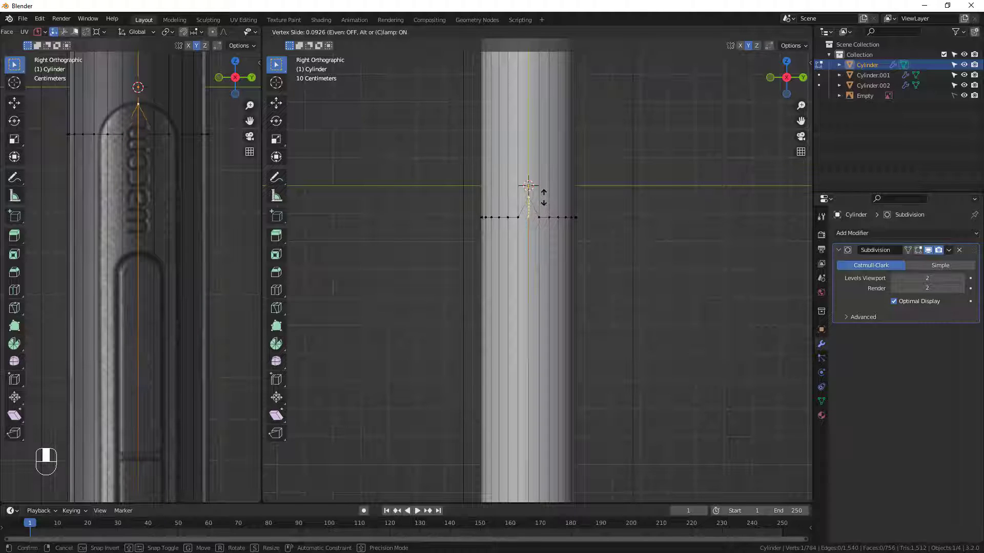
left_click(528, 185)
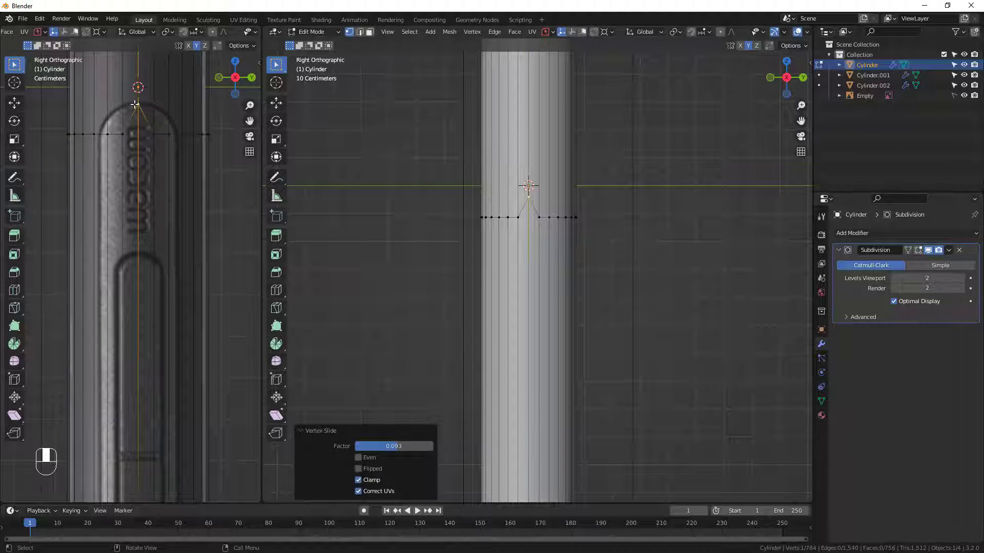
Slide the next two vertices beside the upper centre vertex up onto the reference arc, by factors of about 0.083 and 0.053.
left_click(540, 213)
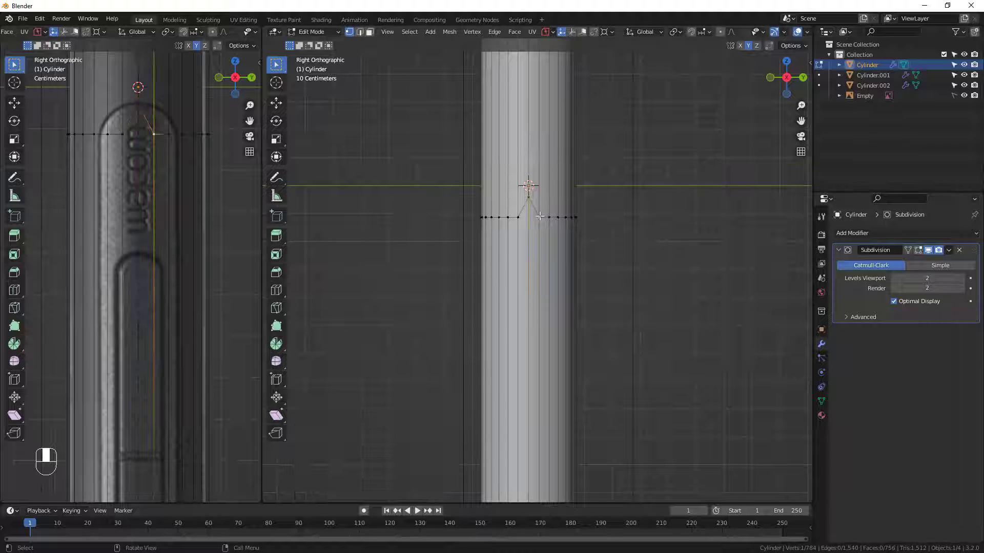
key("g")
key("g")
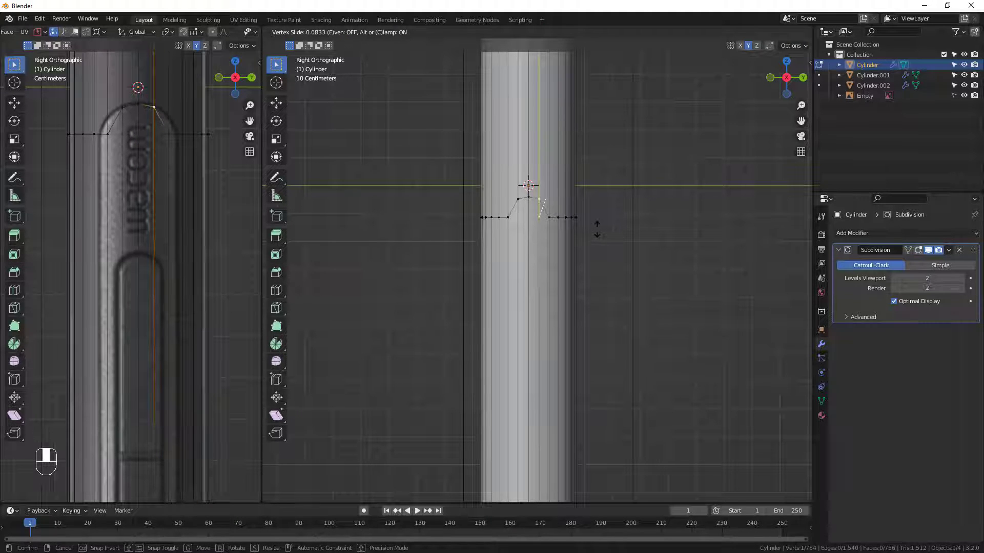
left_click(597, 229)
left_click(549, 218)
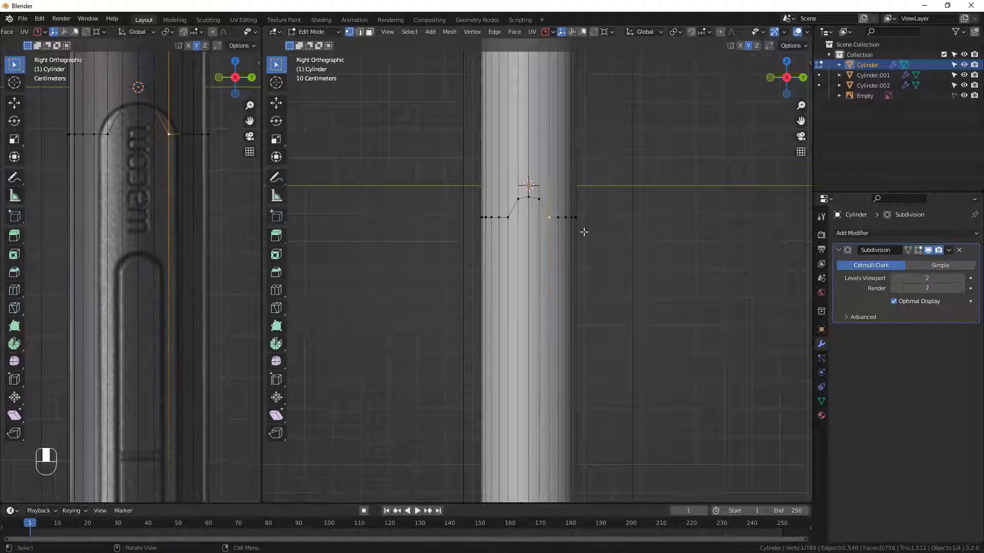
key("g")
key("g")
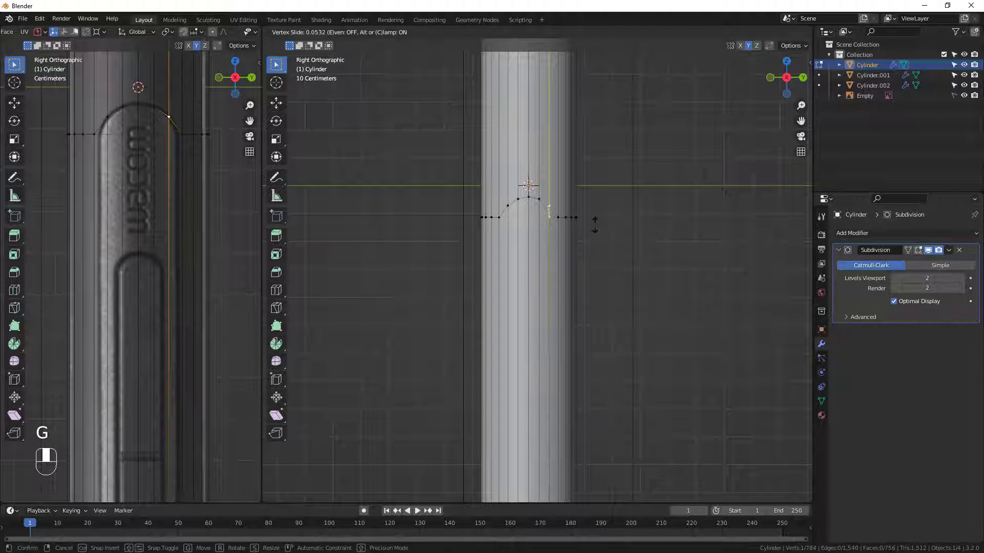
left_click(595, 226)
Slide the centre vertex of the panel's lower loop down to the bottom of the reference outline, by a factor of 0.286.
scroll(568, 264, "down", 1)
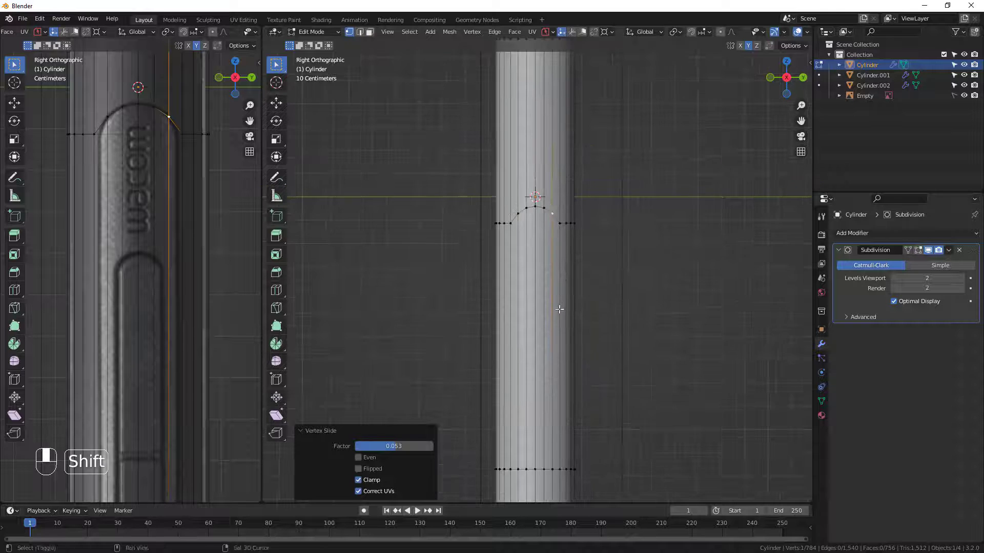
middle_click_drag(557, 313, 547, 228, "shift")
left_click(527, 385)
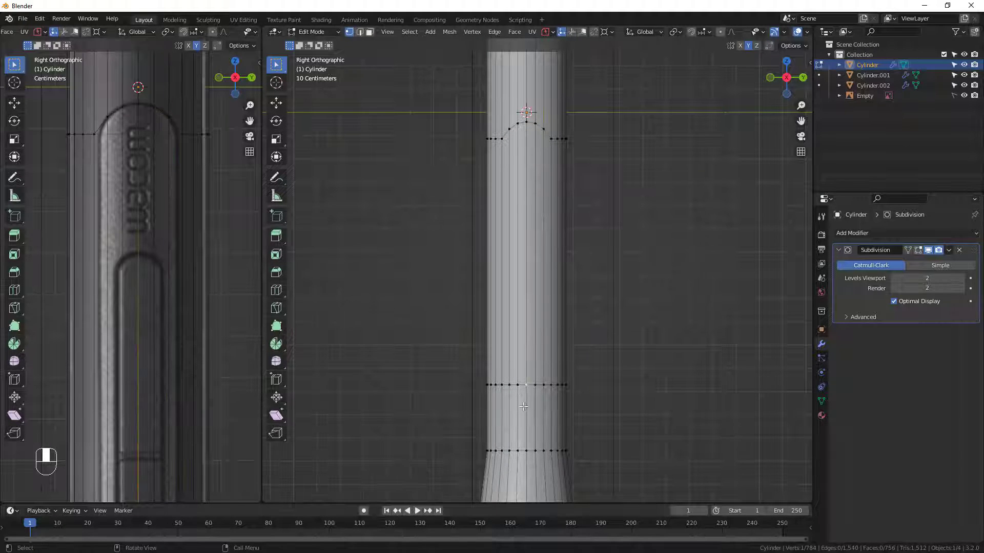
scroll(523, 406, "up", 2)
middle_click_drag(114, 379, 114, 137, "shift")
scroll(108, 320, "up", 1)
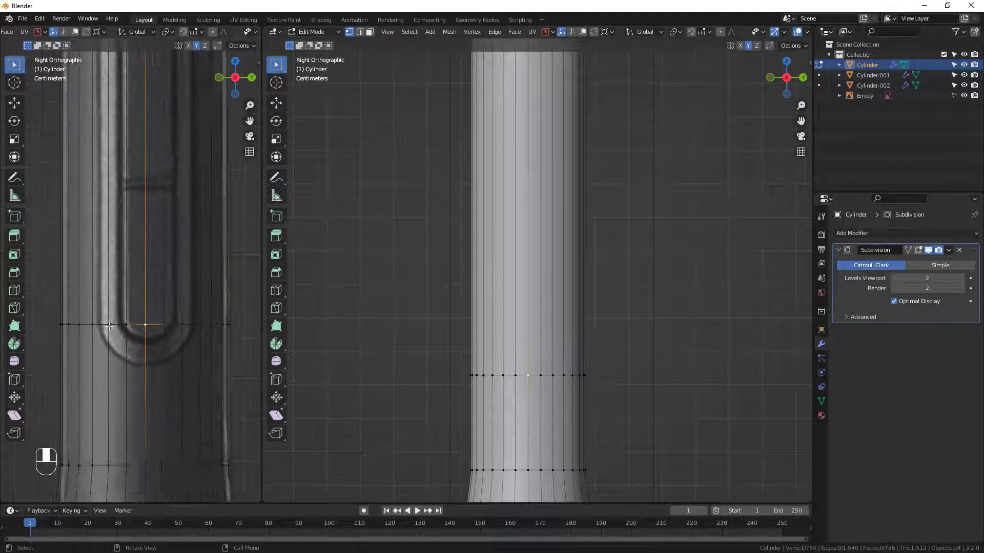
scroll(109, 325, "up", 1)
key("g")
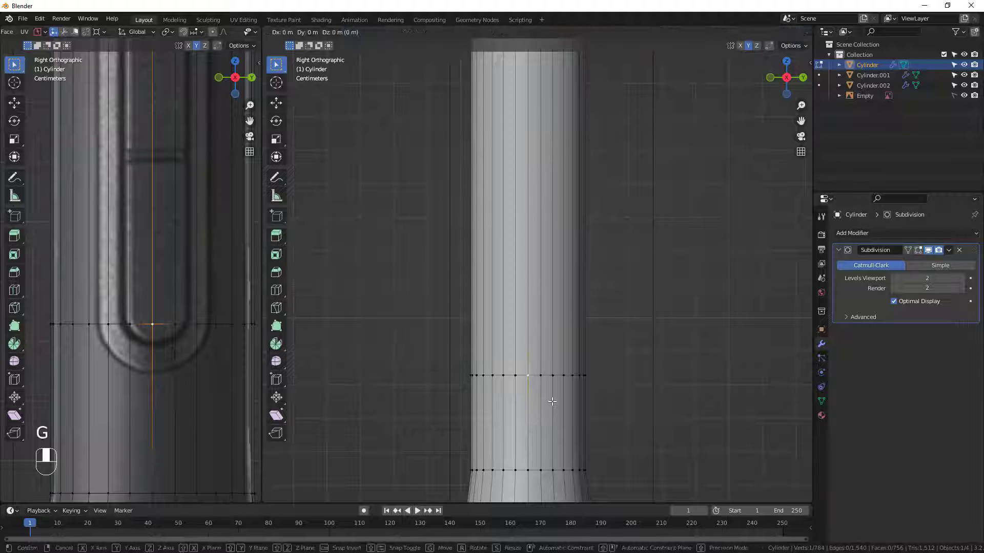
key("g")
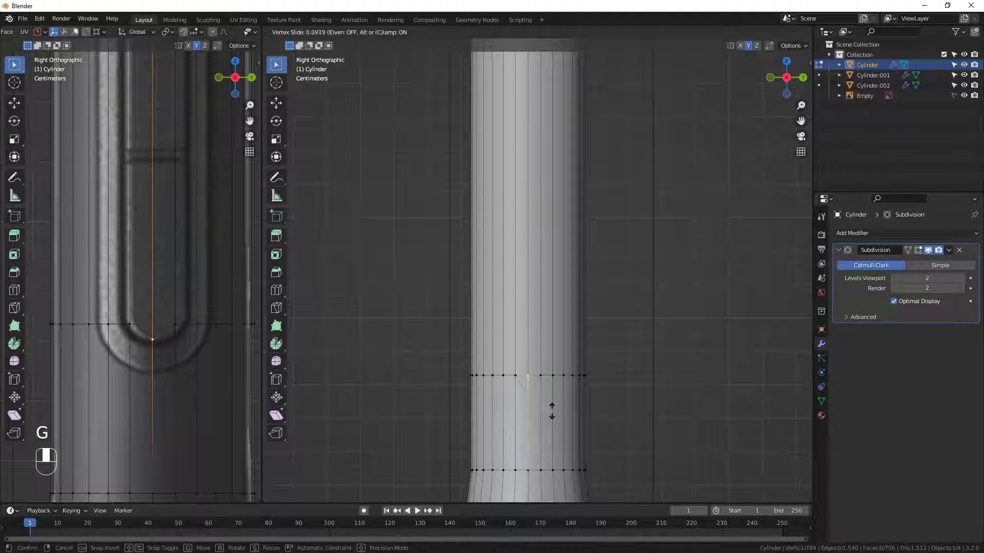
left_click(549, 428)
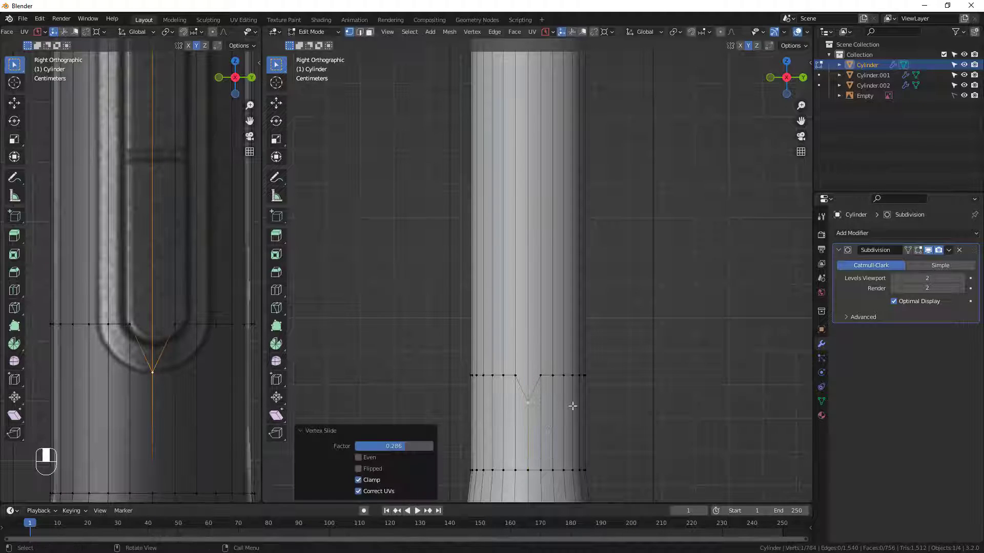
Slide the next two vertices beside the lower centre vertex down onto the reference curve, by factors of 0.261 and 0.179.
left_click(541, 378)
key("g")
key("g")
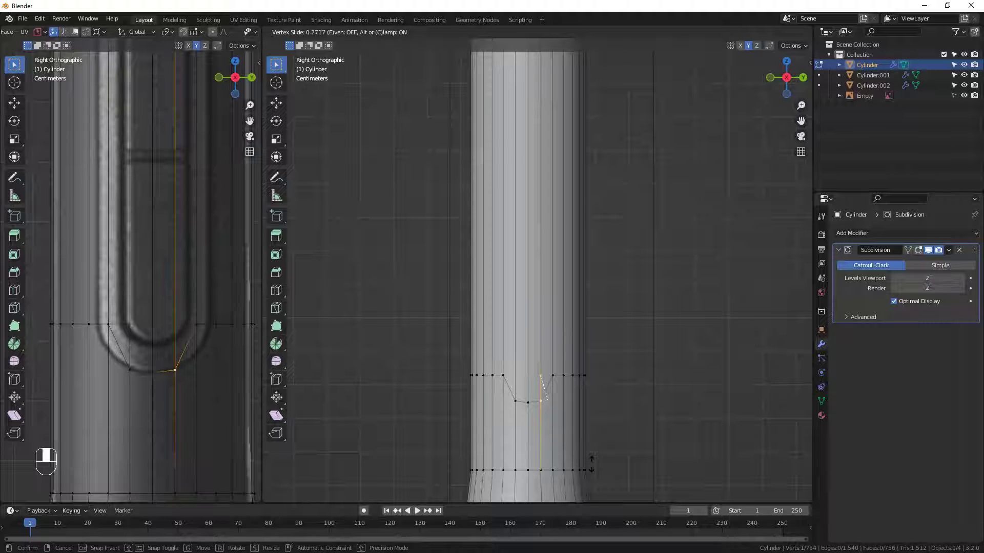
left_click(589, 461)
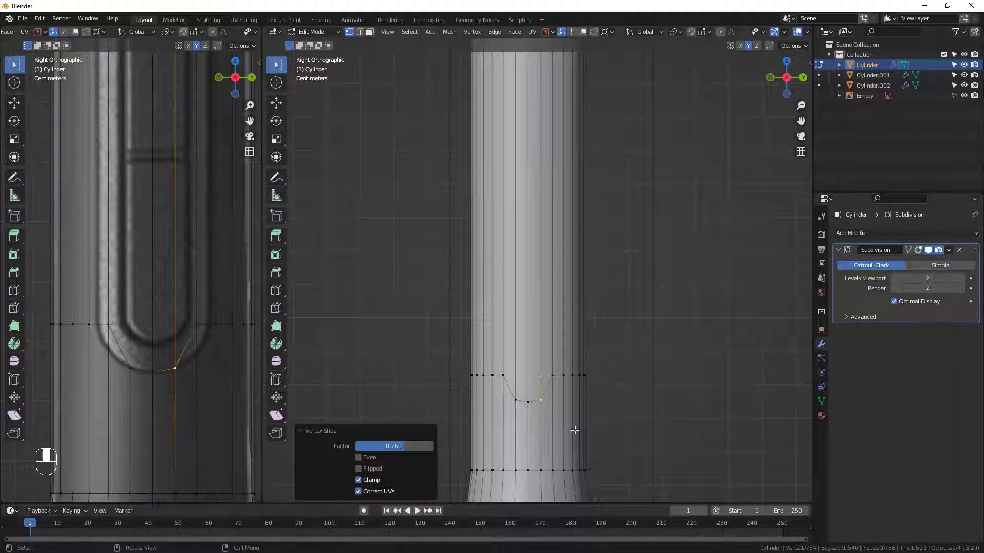
left_click(551, 373)
key("g")
key("g")
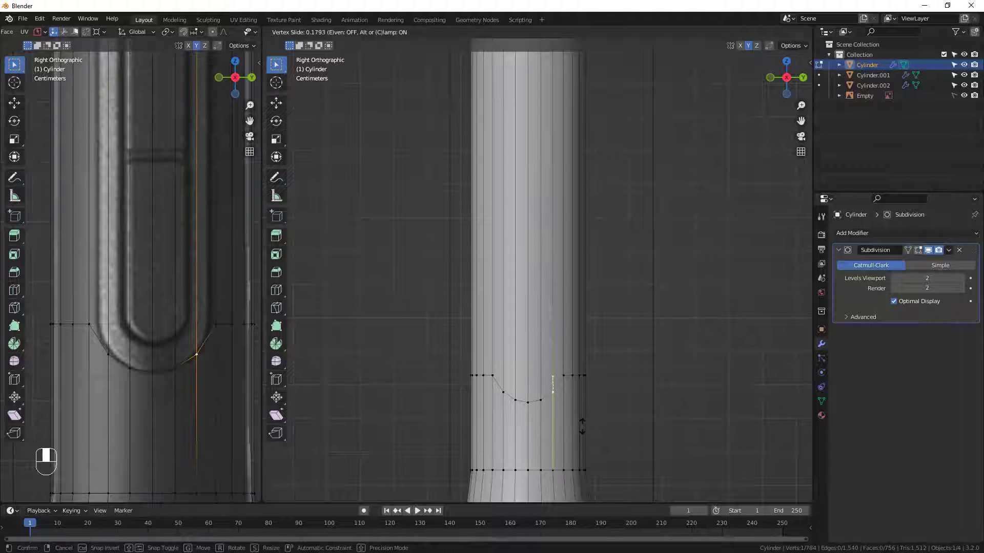
left_click(582, 425)
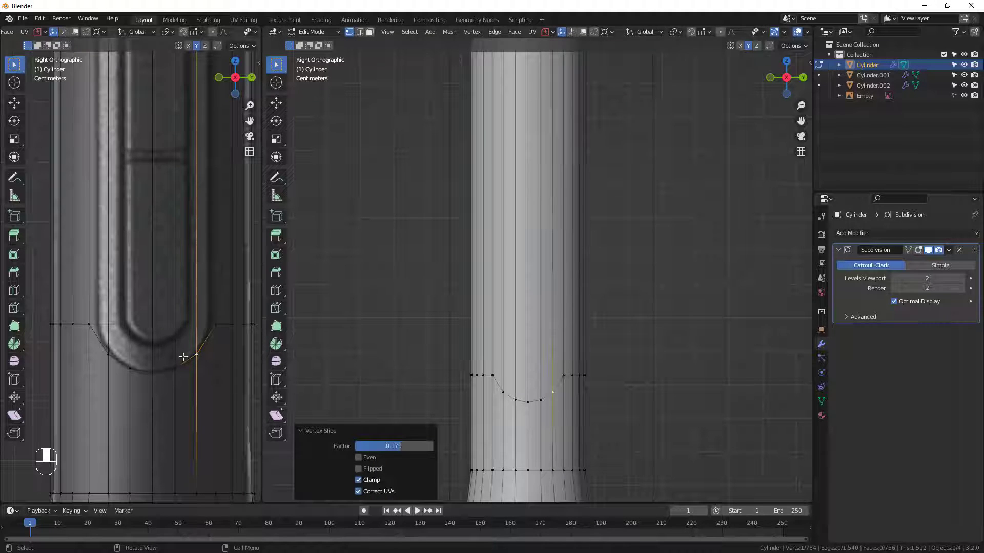
In face selection mode, select the six long faces inside the button panel outline and inset them with a thickness of 0.01465 m.
scroll(492, 210, "down", 1)
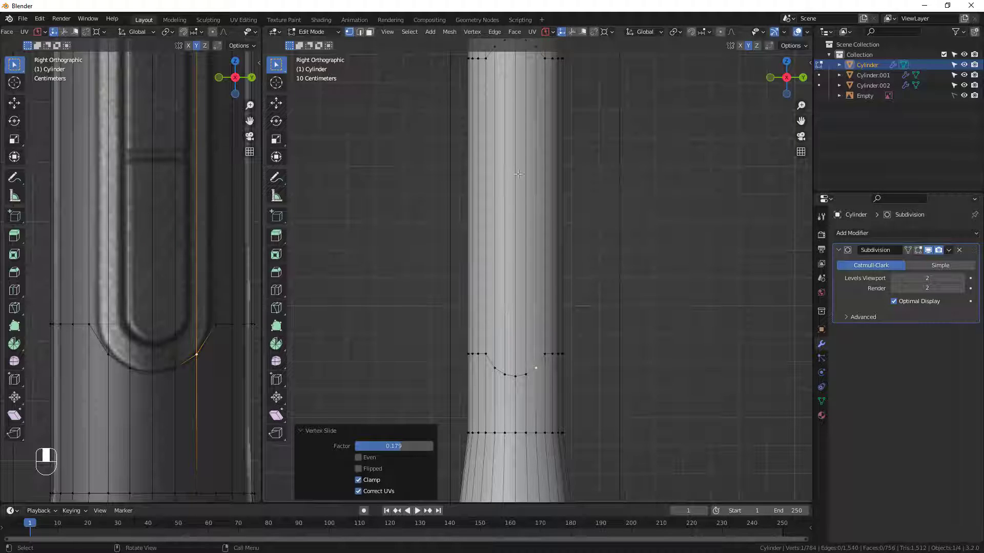
left_click(369, 34)
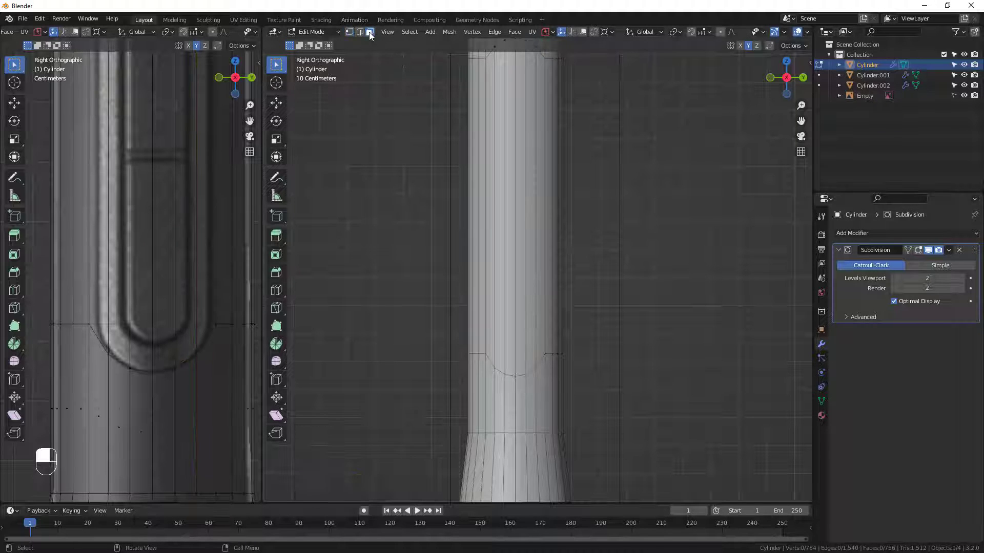
middle_click_drag(553, 136, 546, 189, "shift")
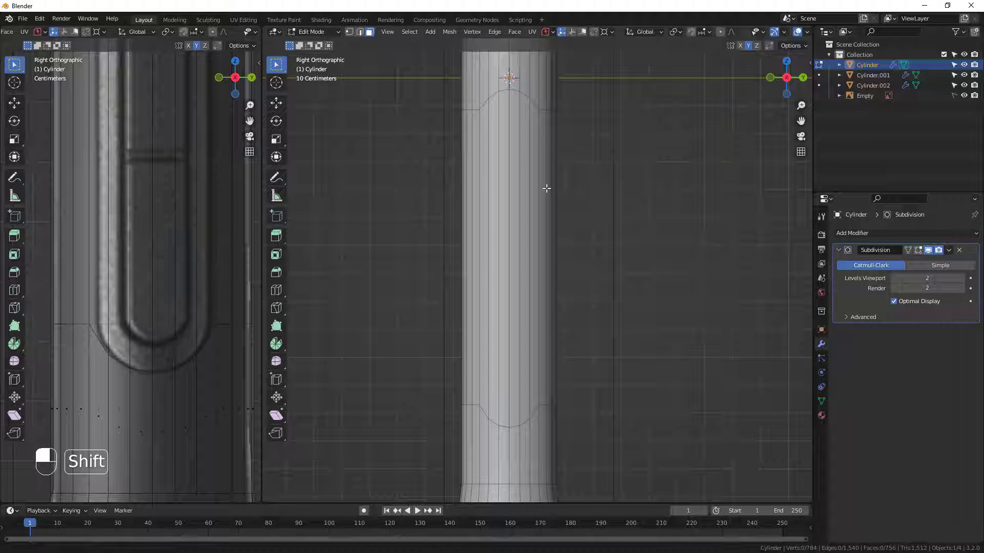
left_click(534, 141, "shift")
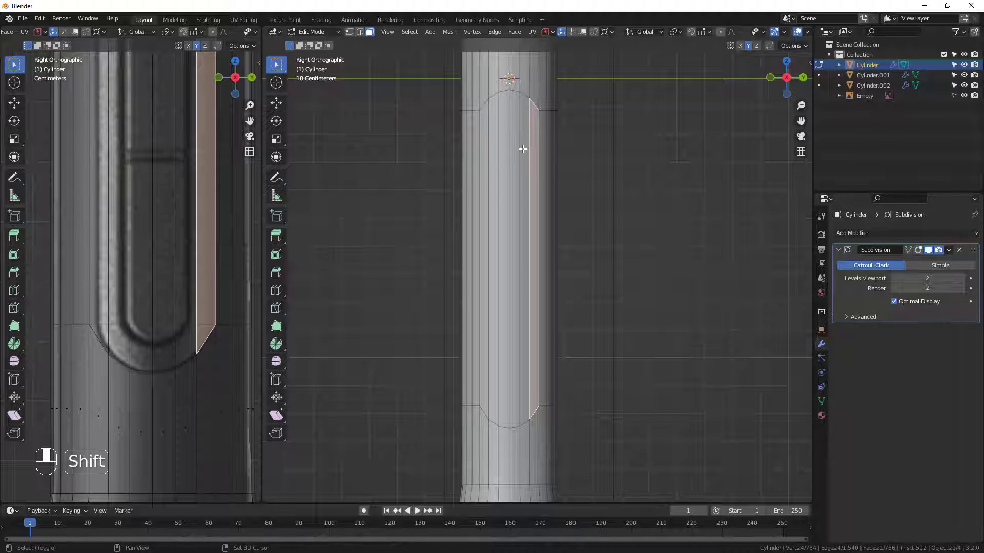
left_click(524, 150, "shift")
left_click(514, 155, "shift")
left_click(512, 158, "shift")
left_click(512, 158, "shift")
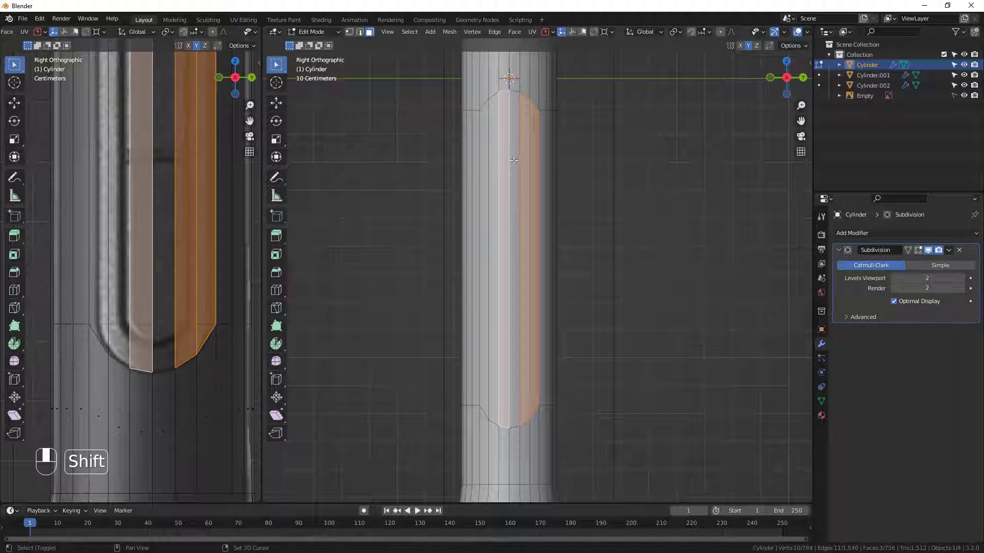
left_click(505, 161, "shift")
left_click(492, 158, "shift")
left_click(483, 160, "shift")
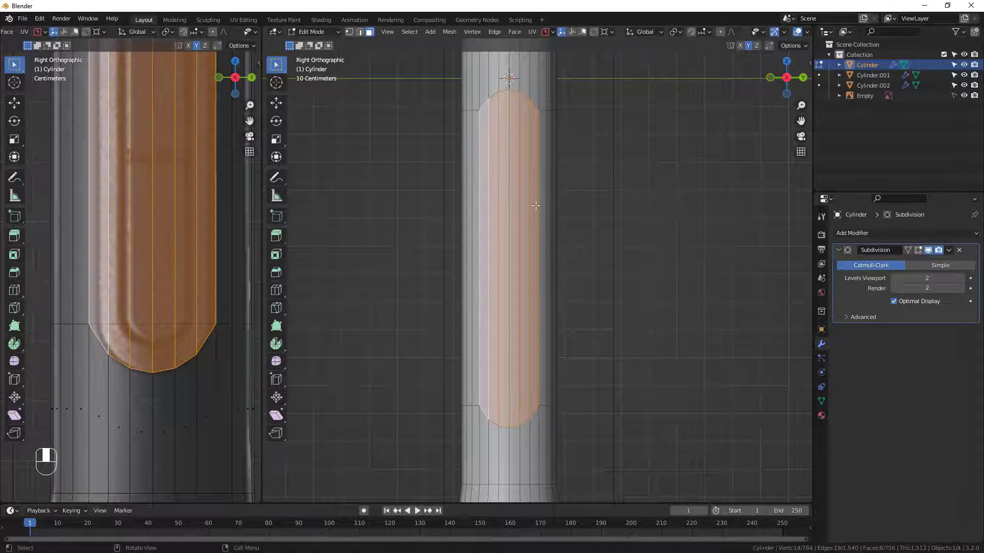
key("i")
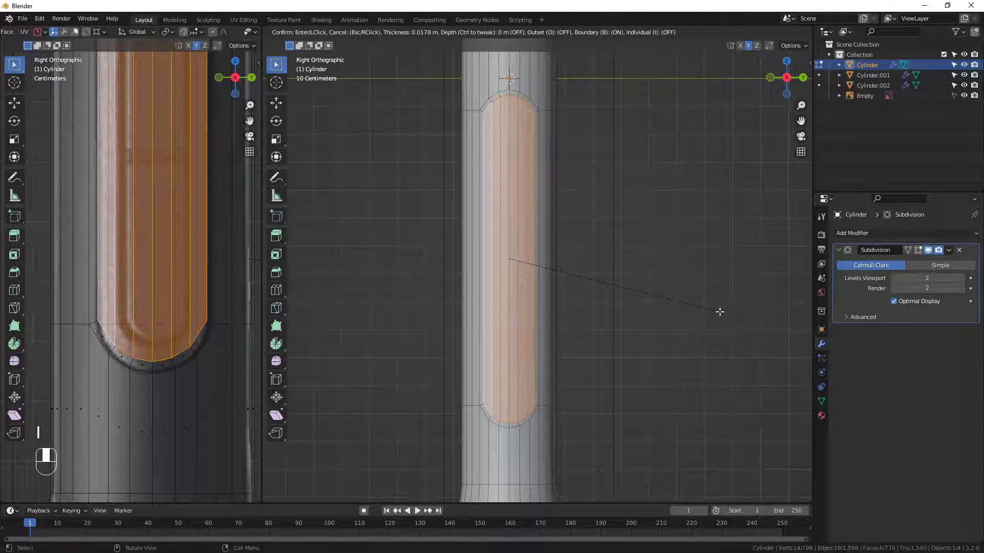
left_click(720, 313)
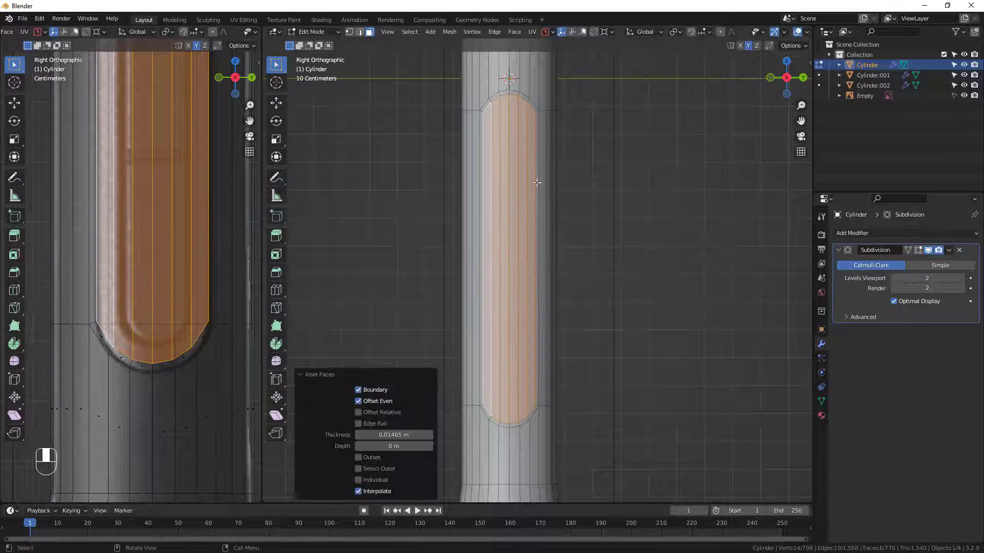
Select the narrow face loop around the button panel outline and inset it with a thickness of 0.004283 m.
scroll(531, 129, "up", 2)
left_click(540, 95)
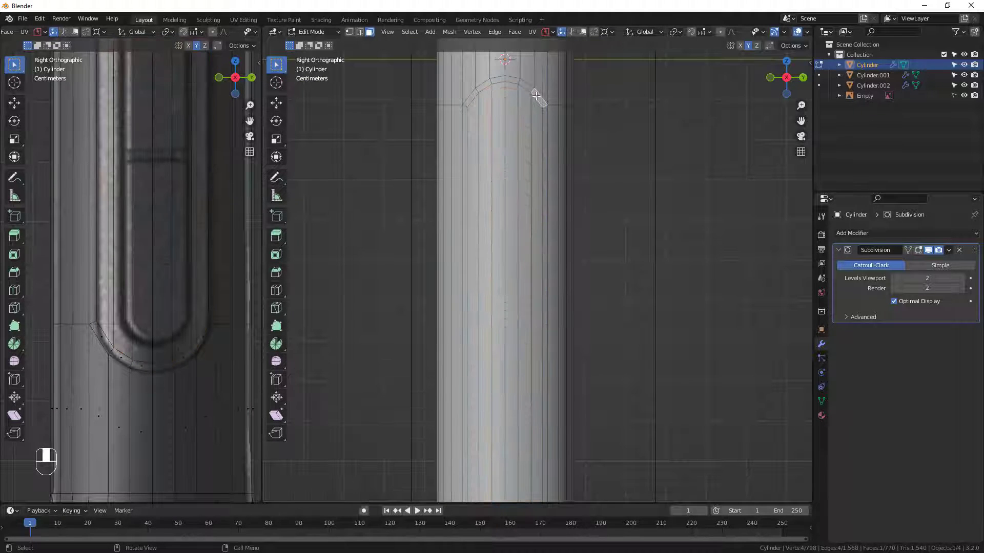
left_click(531, 93, "alt")
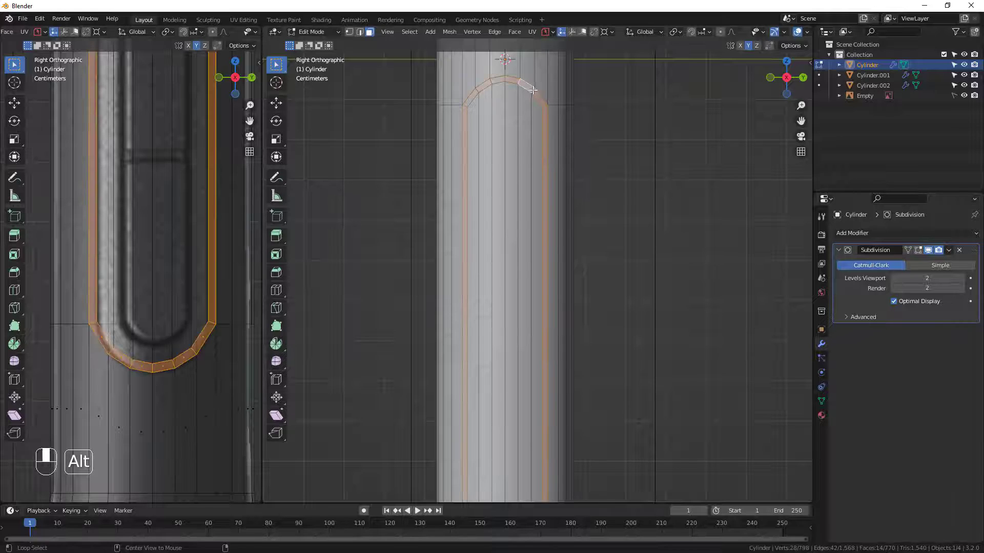
scroll(536, 92, "up", 4)
left_click(552, 95)
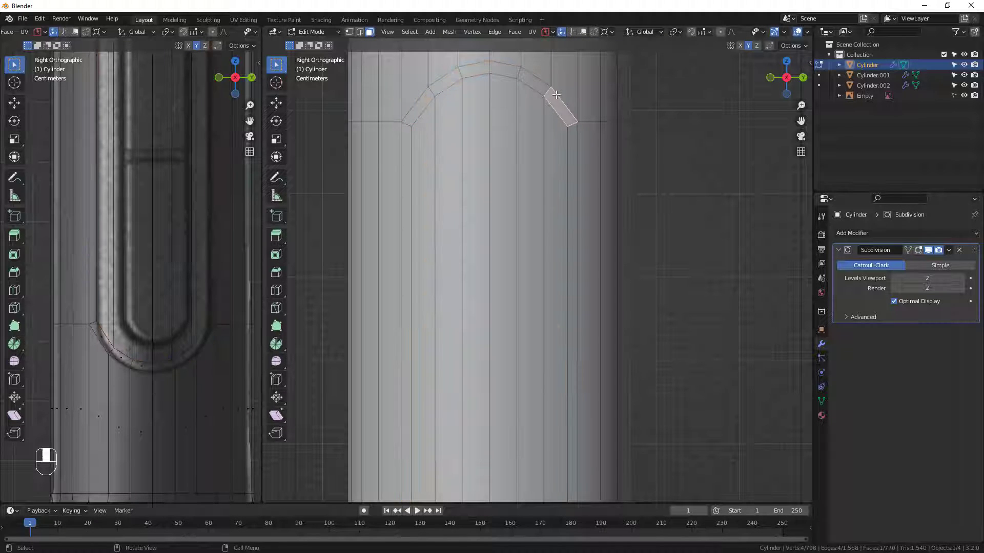
left_click(561, 78, "alt")
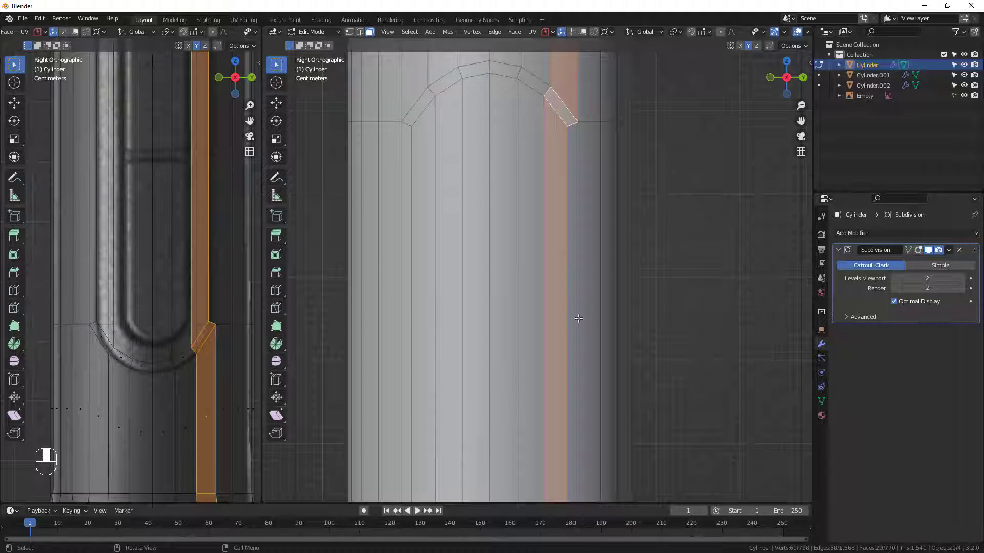
left_click(543, 90)
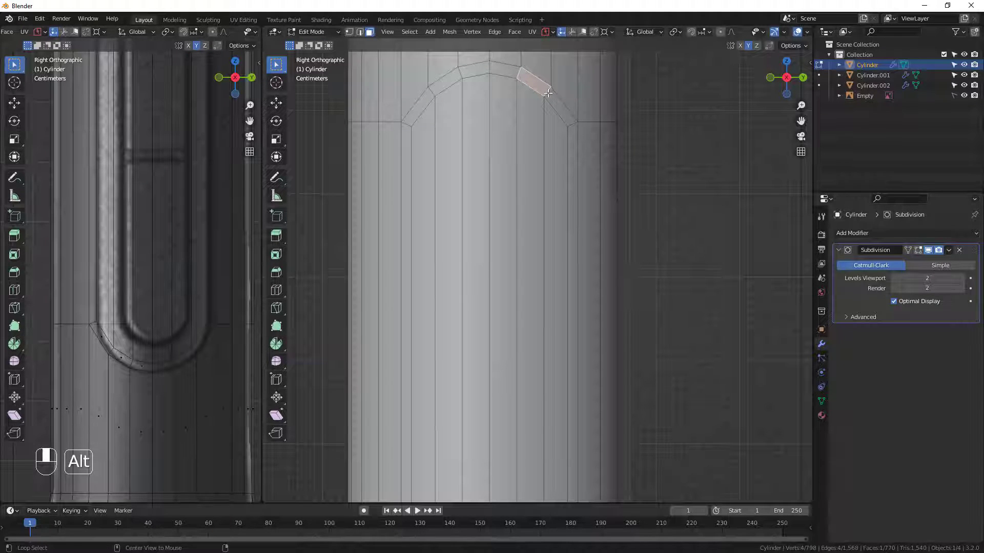
left_click(547, 93, "alt")
scroll(506, 116, "down", 4)
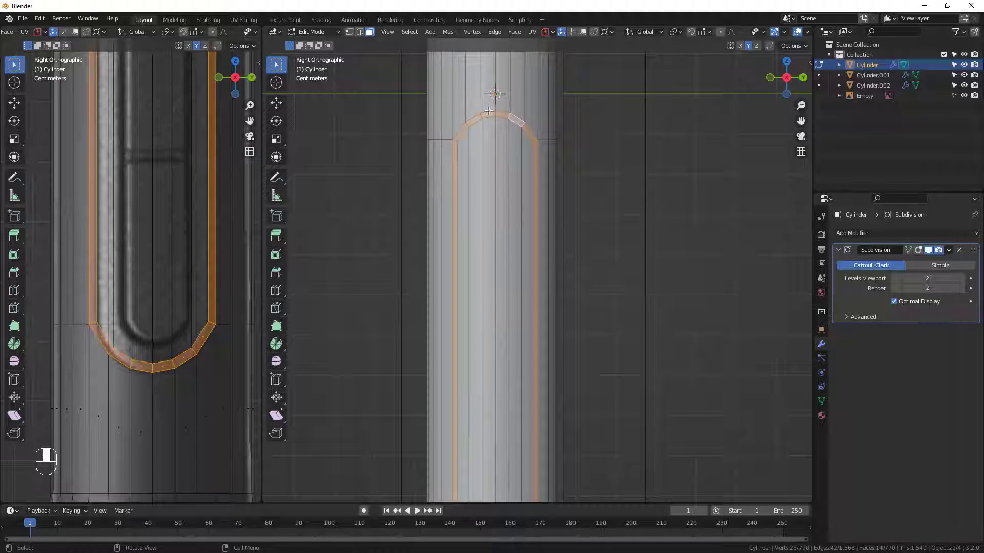
scroll(489, 111, "up", 4)
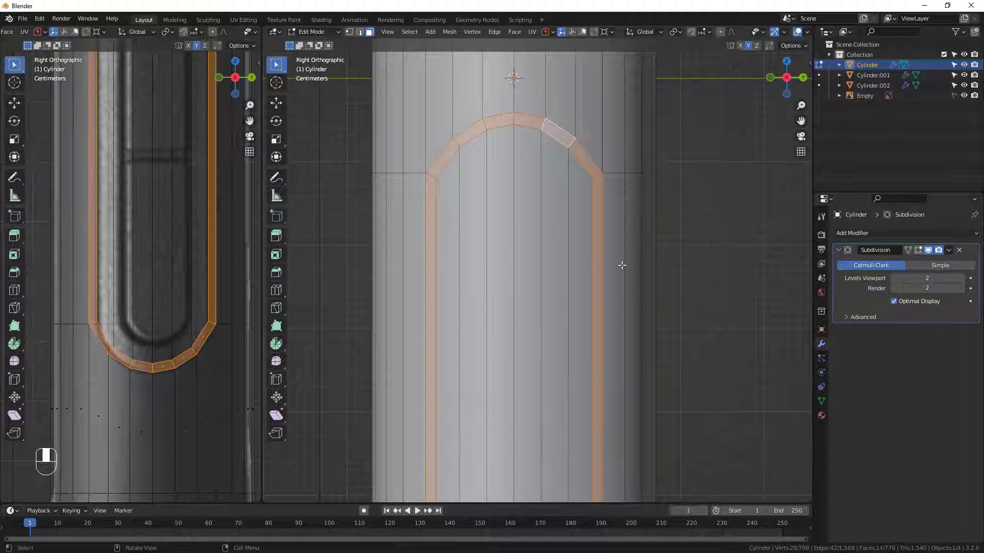
key("i")
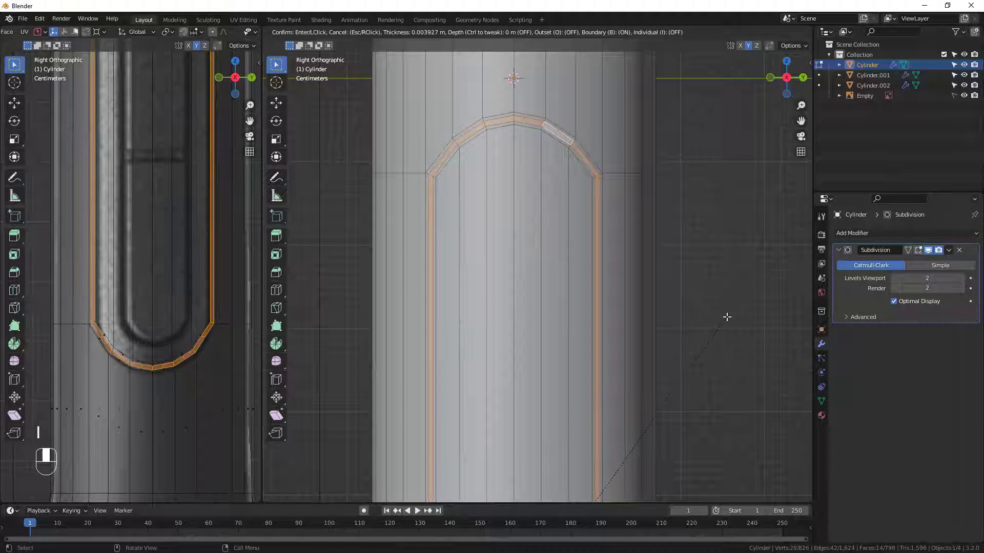
left_click(726, 317)
scroll(635, 318, "down", 3)
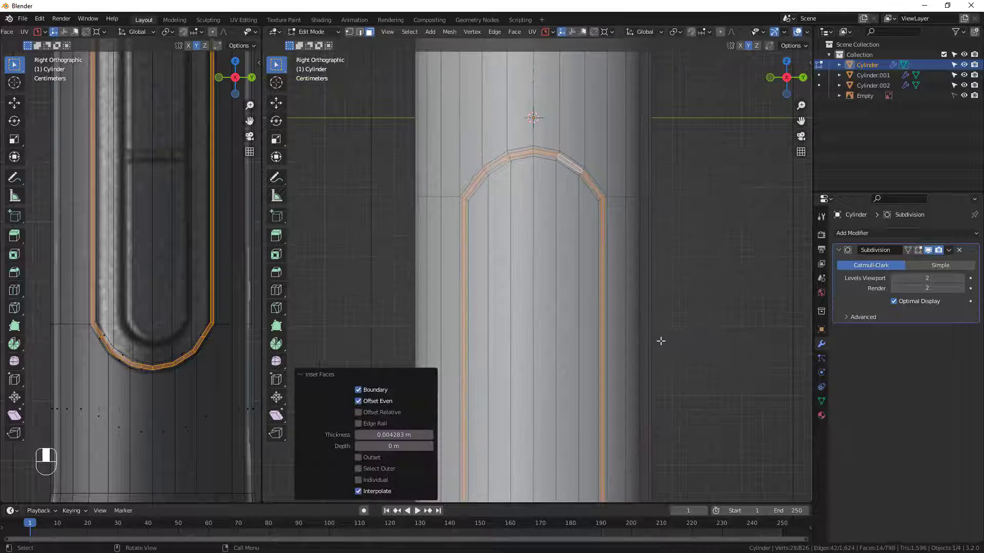
Extrude the selected border faces inward along their normals by -0.005154 m to form a groove around the panel.
middle_click_drag(659, 340, 527, 264)
scroll(607, 360, "up", 3)
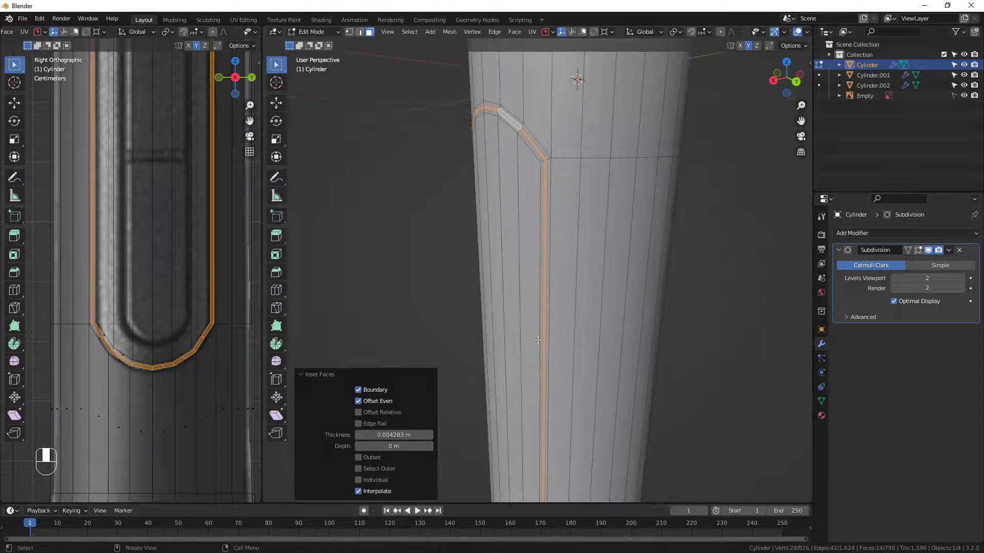
middle_click_drag(607, 334, 588, 325)
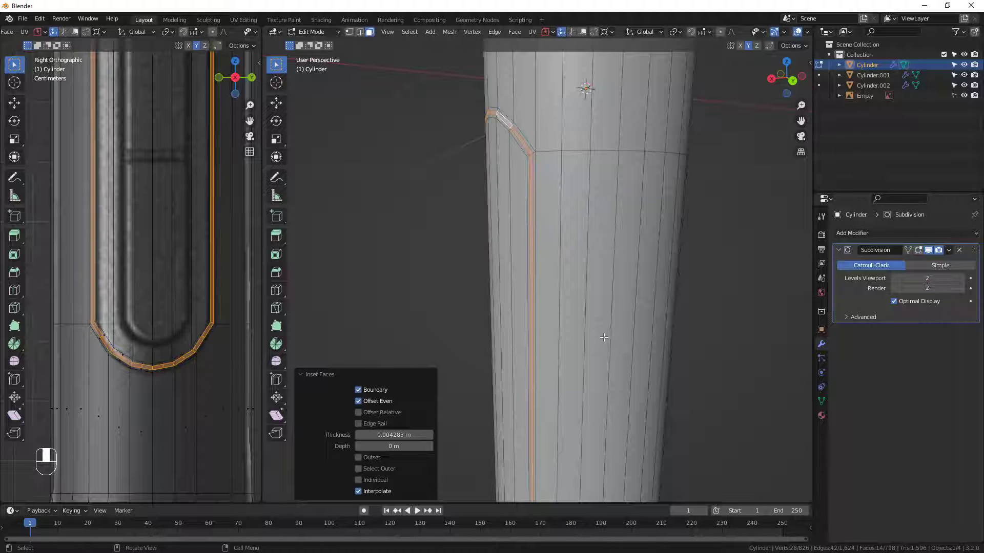
key("e")
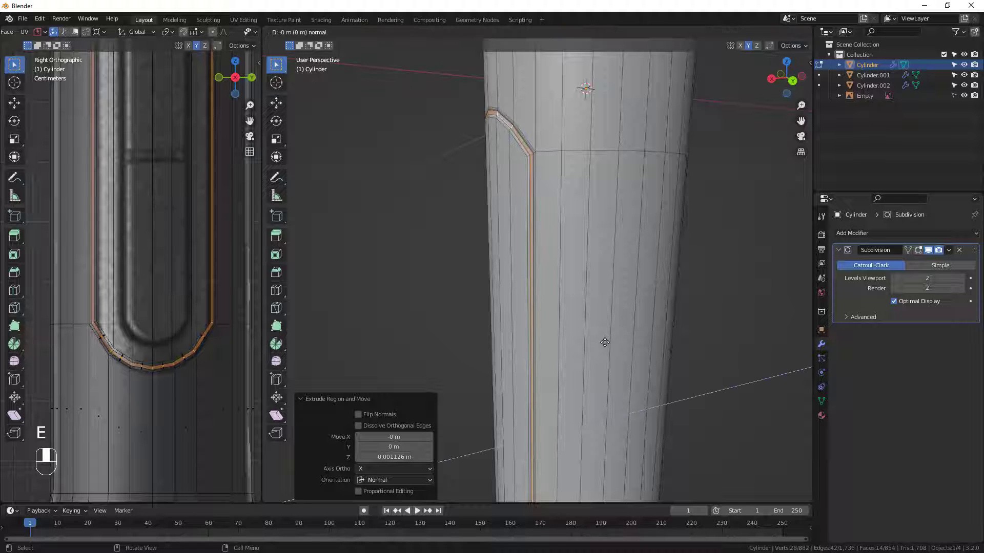
left_click(606, 341)
middle_click_drag(606, 341, 584, 268)
scroll(564, 246, "up", 8)
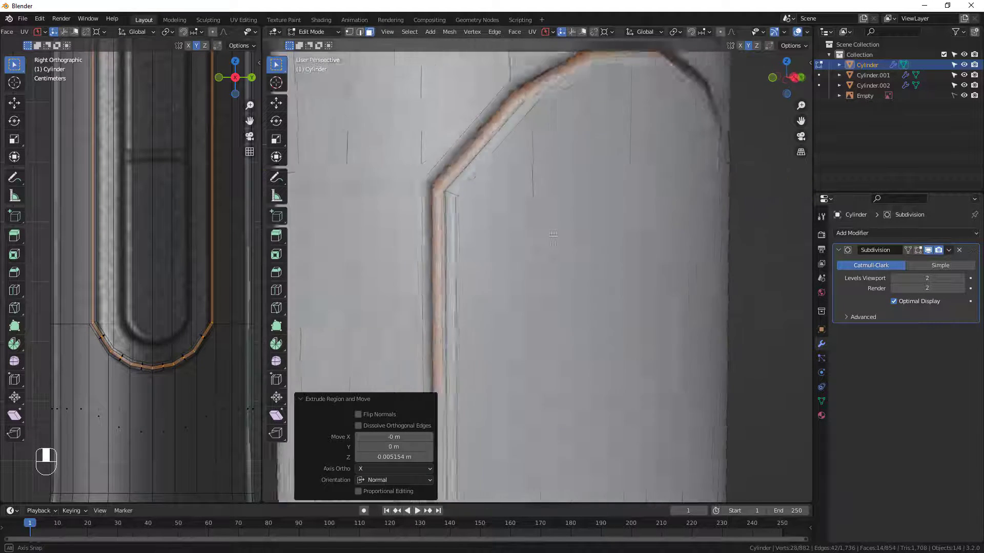
Examine the groove's corners up close, and check the smoothed panel and pen body in Object Mode.
middle_click_drag(554, 235, 504, 231)
middle_click_drag(457, 200, 484, 197)
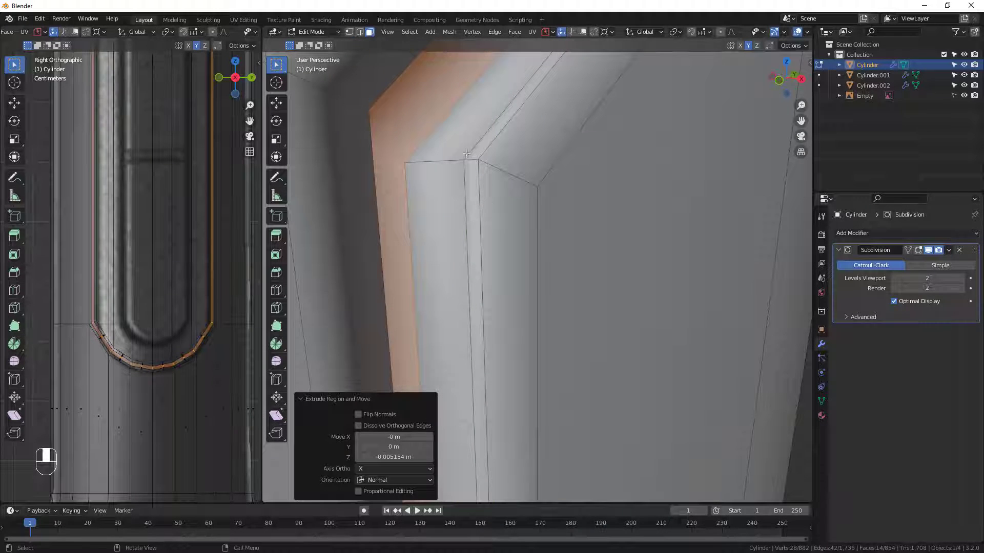
middle_click_drag(467, 210, 496, 213)
scroll(527, 161, "up", 2)
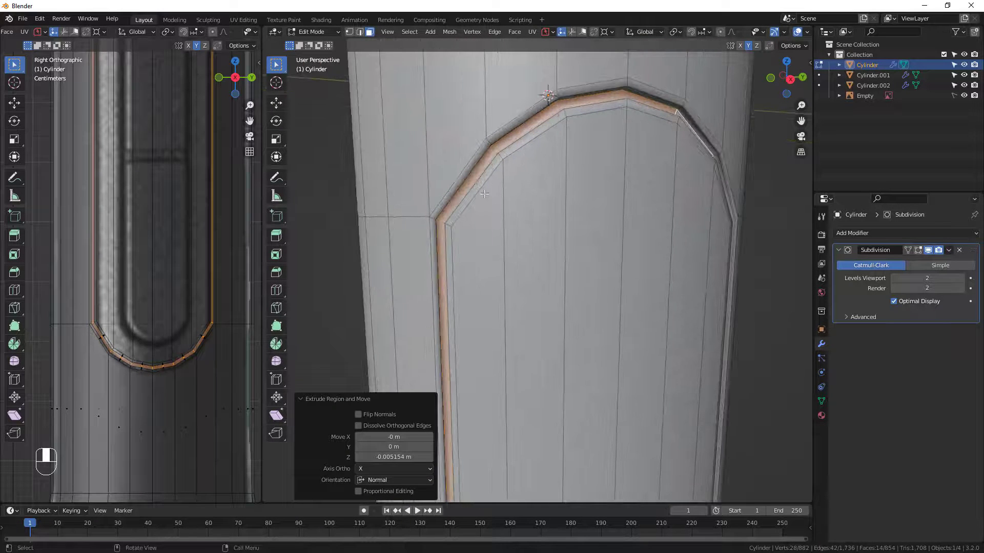
key("Tab")
scroll(636, 231, "down", 5)
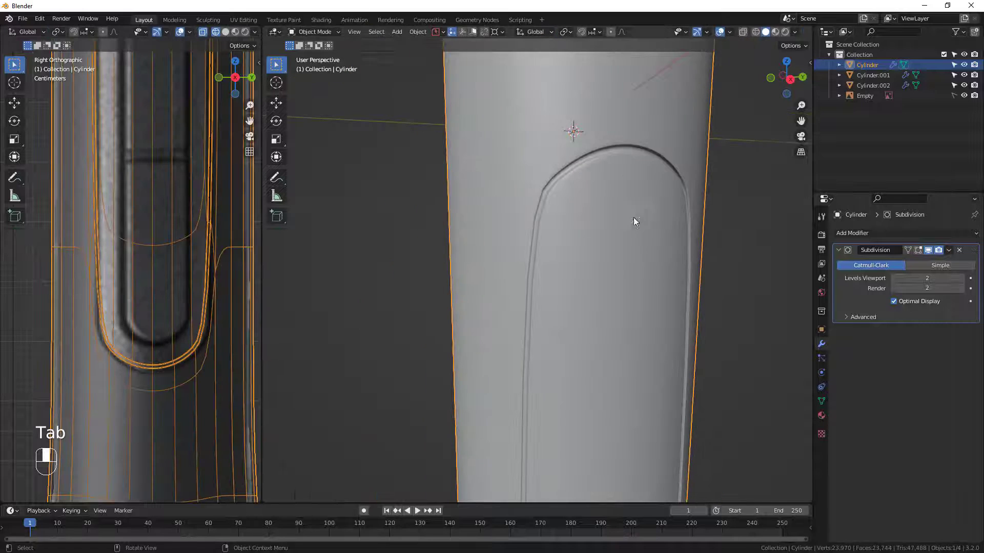
middle_click_drag(615, 303, 568, 248, "shift")
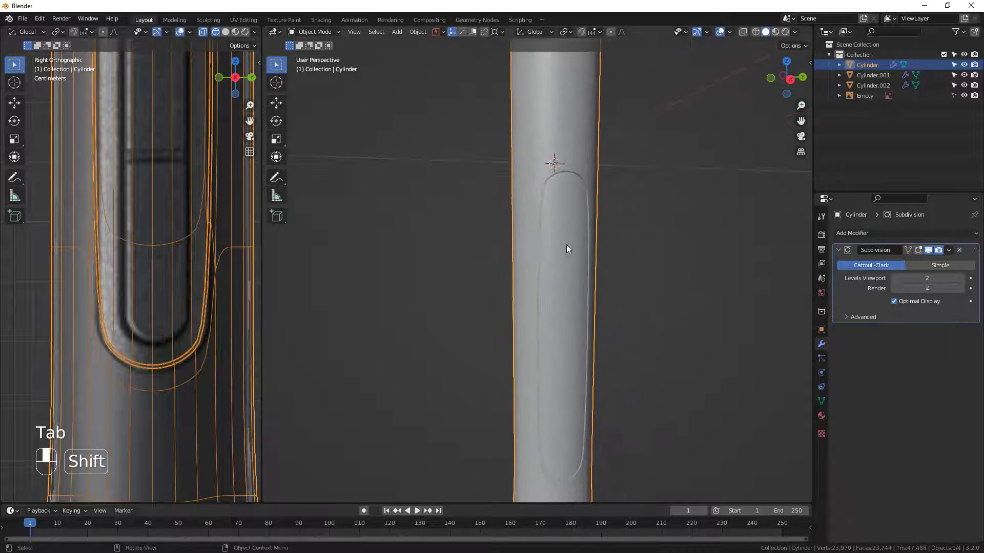
scroll(588, 358, "down", 4)
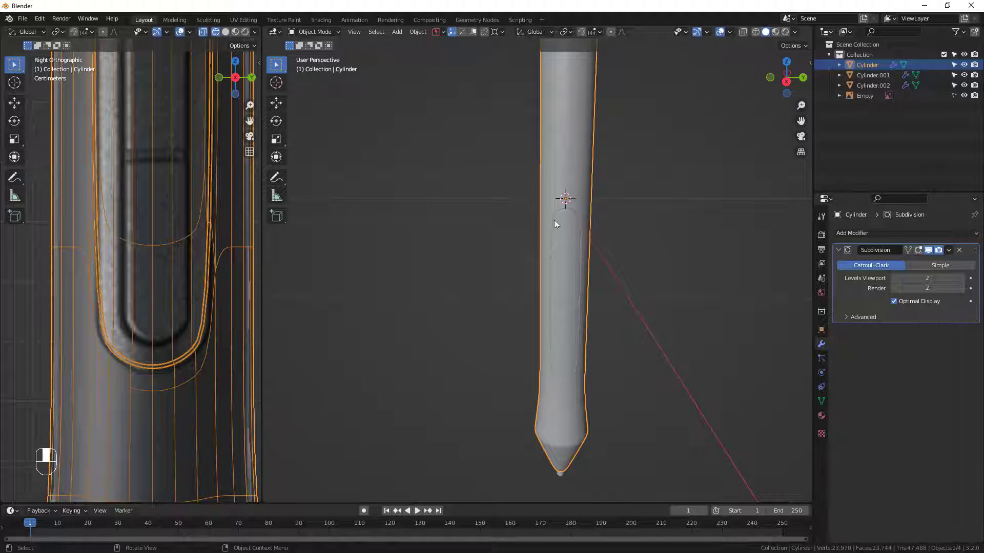
scroll(585, 328, "up", 3)
Return to Edit Mode and add three edge loops around the upper pen barrel, with a slide factor of about -0.031.
key("Tab")
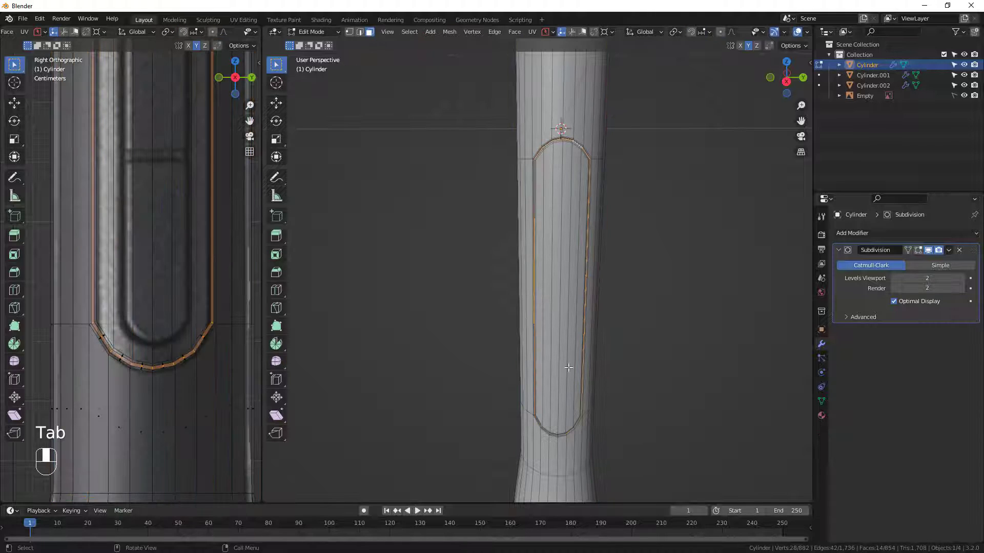
scroll(558, 382, "down", 4)
middle_click_drag(556, 234, 555, 269, "shift")
scroll(562, 222, "down", 2)
middle_click_drag(562, 223, 557, 240)
middle_click_drag(550, 152, 546, 206, "shift")
middle_click_drag(519, 241, 561, 188)
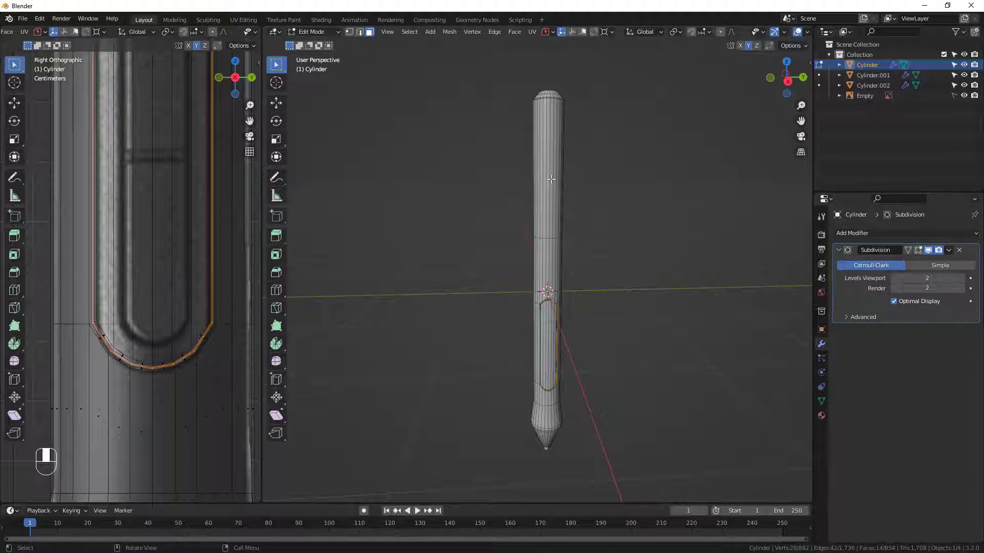
key("ctrl+r")
scroll(547, 175, "up", 1)
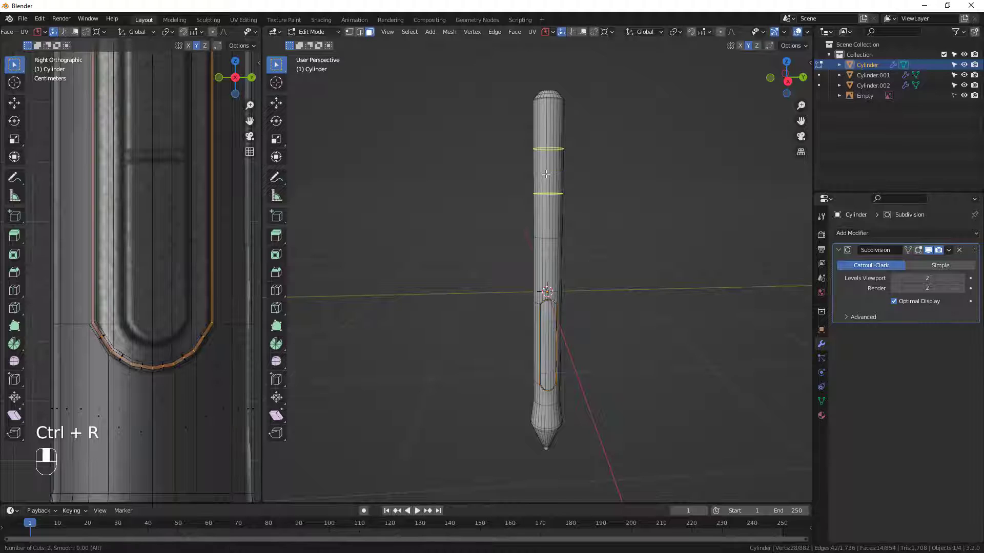
scroll(546, 175, "up", 1)
left_click(546, 175)
left_click(555, 185)
Add single edge loops around the flared grip, the tip cone, and the section between the panel and the flare.
middle_click_drag(569, 339, 562, 231)
scroll(556, 372, "up", 1)
scroll(557, 371, "up", 3)
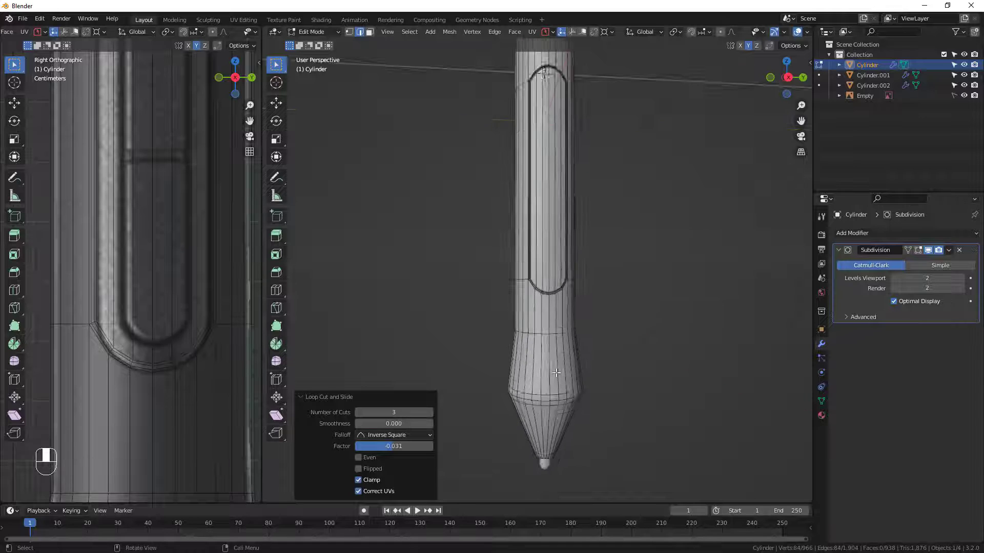
key("ctrl+r")
left_click(556, 372)
left_click(555, 372)
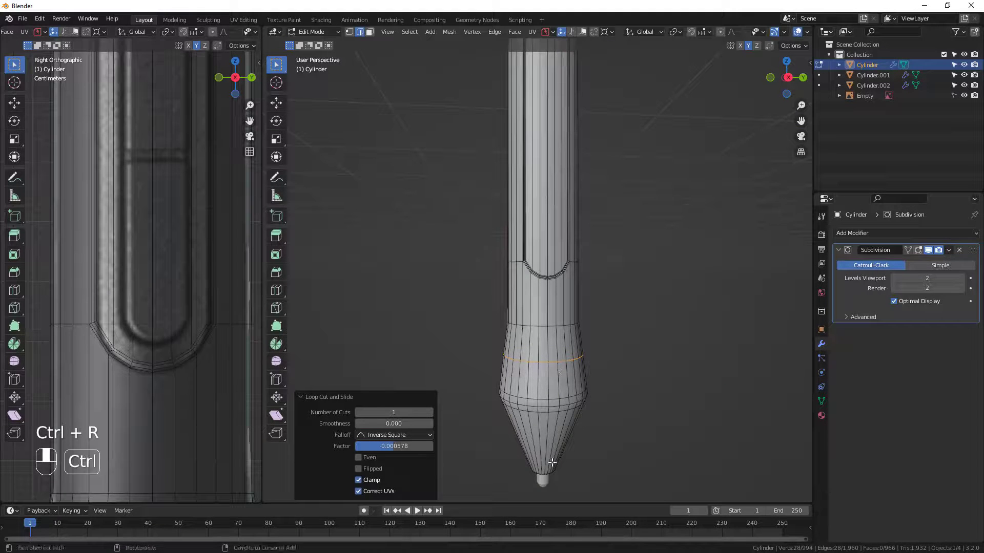
key("ctrl+r")
left_click(555, 420)
left_click(556, 420)
key("ctrl+r")
left_click(541, 308)
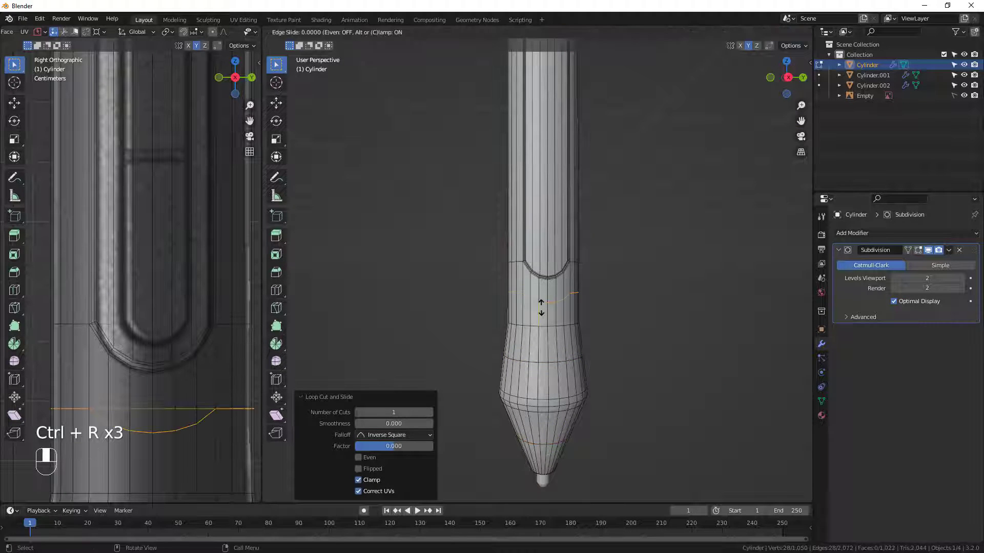
left_click(541, 308)
Add two edge loops around the barrel between the upper loops and the top of the button panel.
scroll(539, 269, "down", 2)
middle_click_drag(539, 269, 564, 376, "shift")
middle_click_drag(535, 141, 568, 251, "shift")
key("ctrl+r")
scroll(609, 257, "up", 1)
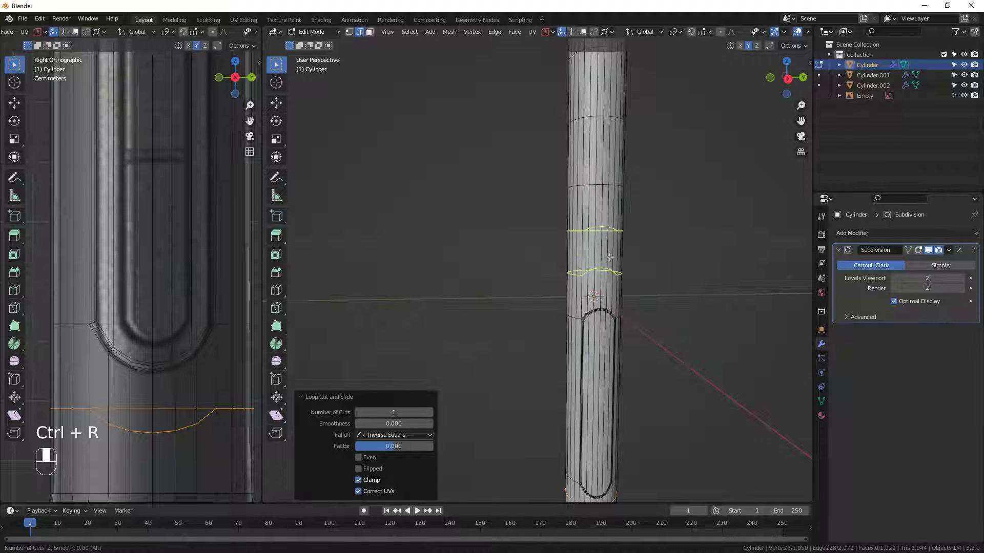
left_click(610, 256)
left_click(612, 262)
Check the smoothed barrel around the top of the button panel in Object Mode, and compare the mesh with the reference.
middle_click_drag(619, 303, 606, 206)
middle_click_drag(580, 263, 577, 285)
key("Tab")
scroll(583, 268, "up", 7)
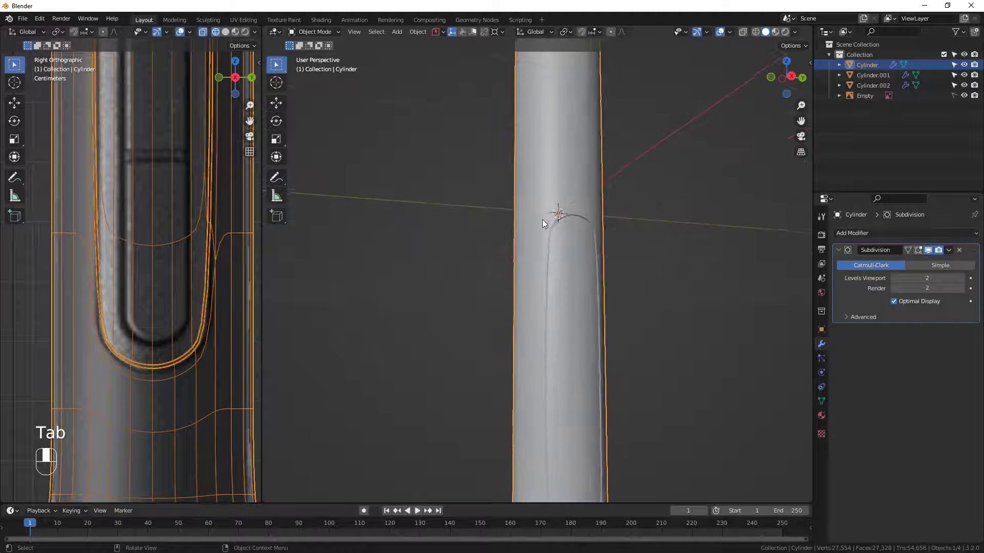
key("Tab")
scroll(217, 211, "down", 3)
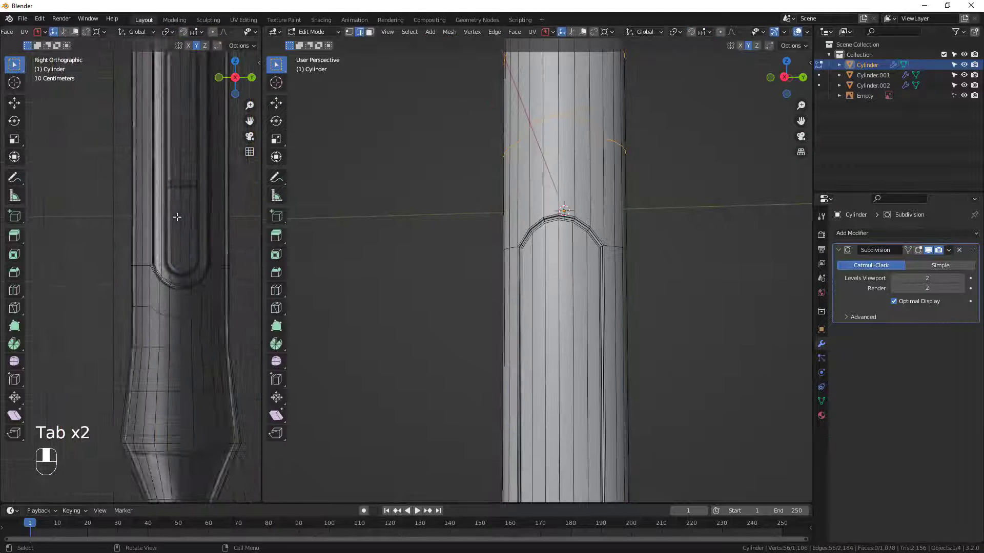
scroll(194, 219, "up", 5, "shift")
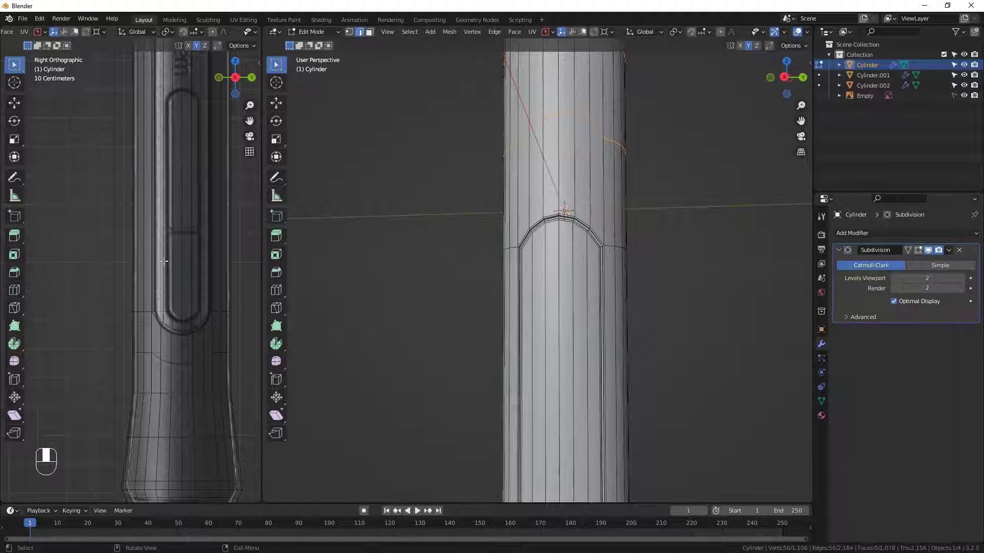
Add one edge loop across the button panel section and slide it up toward the panel's top, by a factor of -0.382.
middle_click_drag(594, 359, 573, 114, "shift")
scroll(569, 164, "down", 2)
scroll(568, 200, "down", 1)
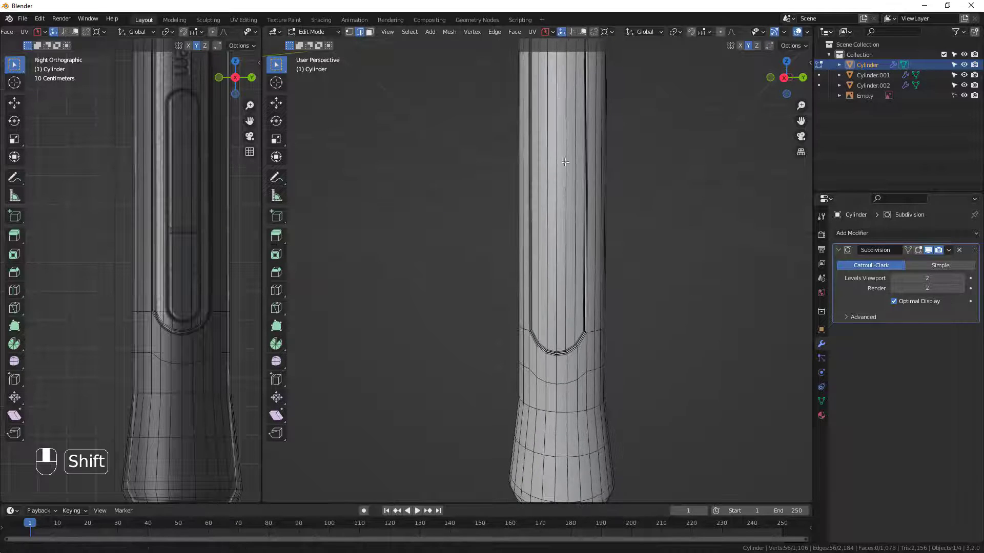
middle_click_drag(569, 200, 577, 274, "shift")
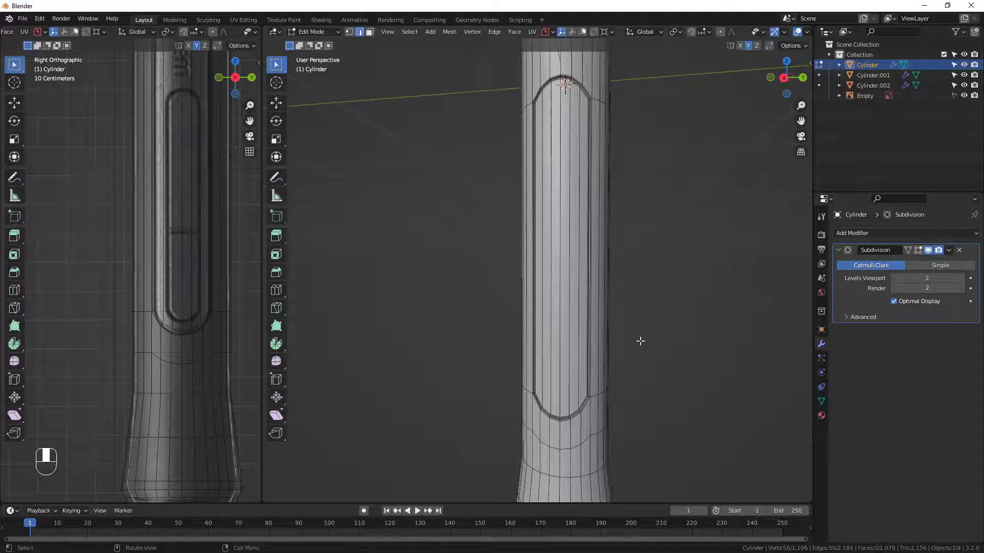
mouse_move(570, 362)
middle_mouse_down()
mouse_move(591, 354)
mouse_move(572, 357)
middle_mouse_up()
scroll(572, 352, "down", 3)
key("ctrl+r")
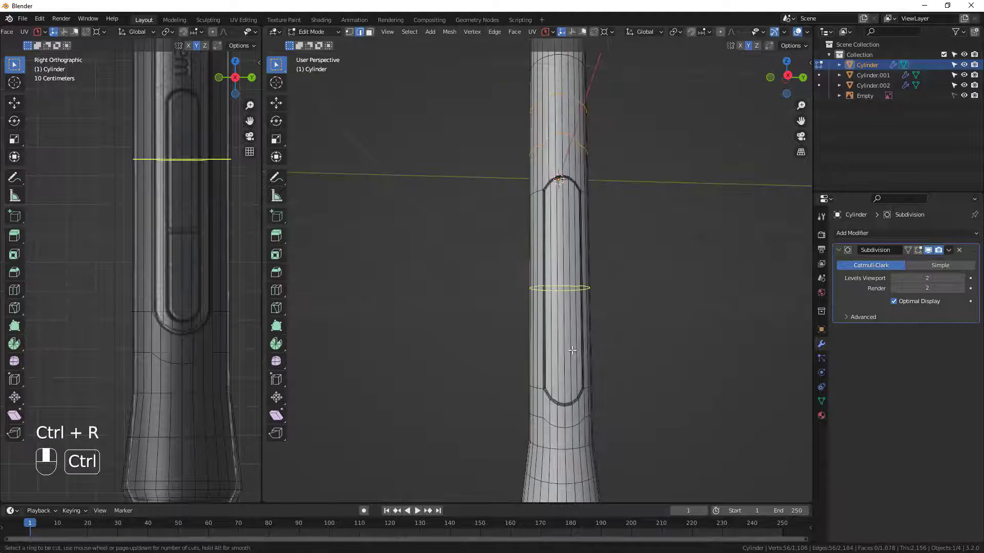
left_click(572, 350)
left_click_drag(571, 349, 573, 306)
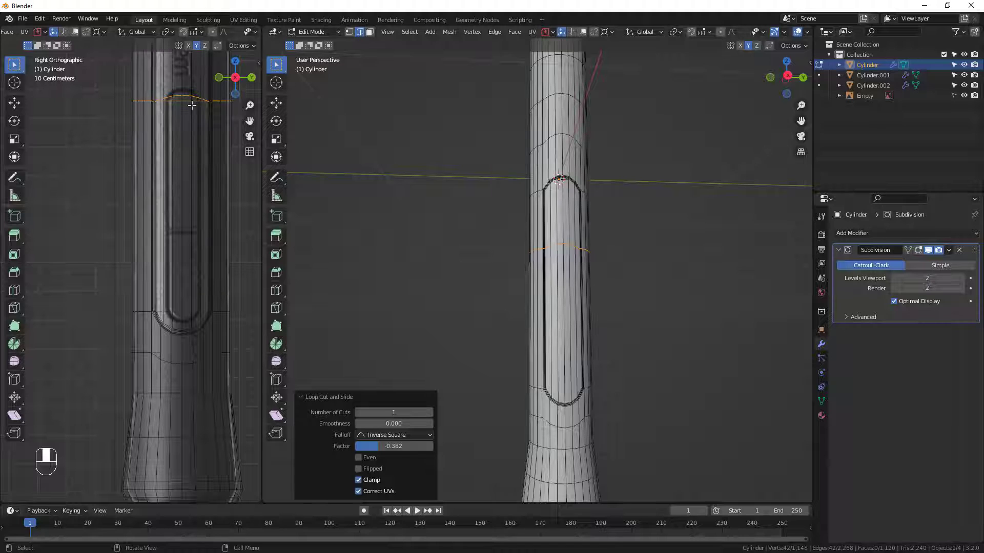
Add another edge loop across the button panel section and slide it down to the panel's lower end, by a factor of 0.960.
key("shift+r")
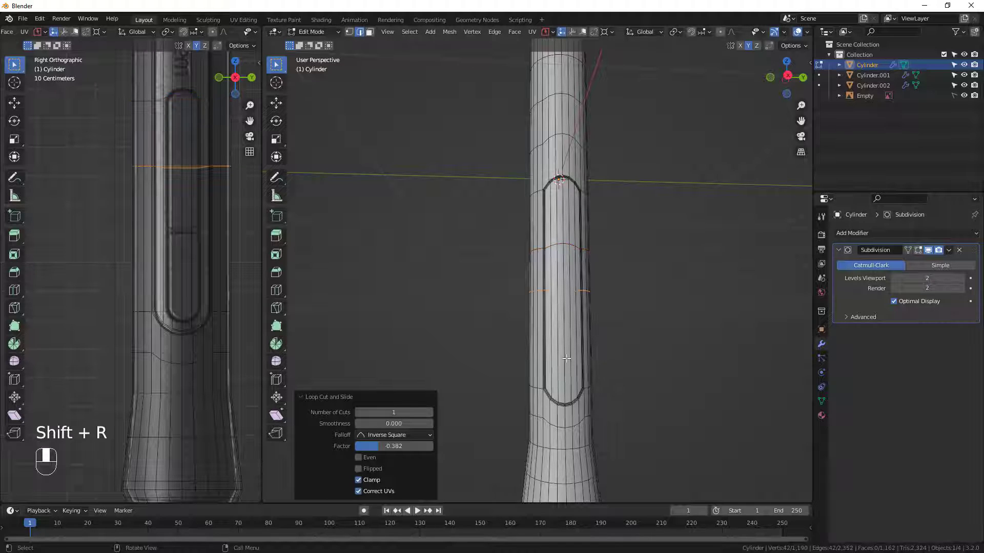
left_click(570, 291, "alt")
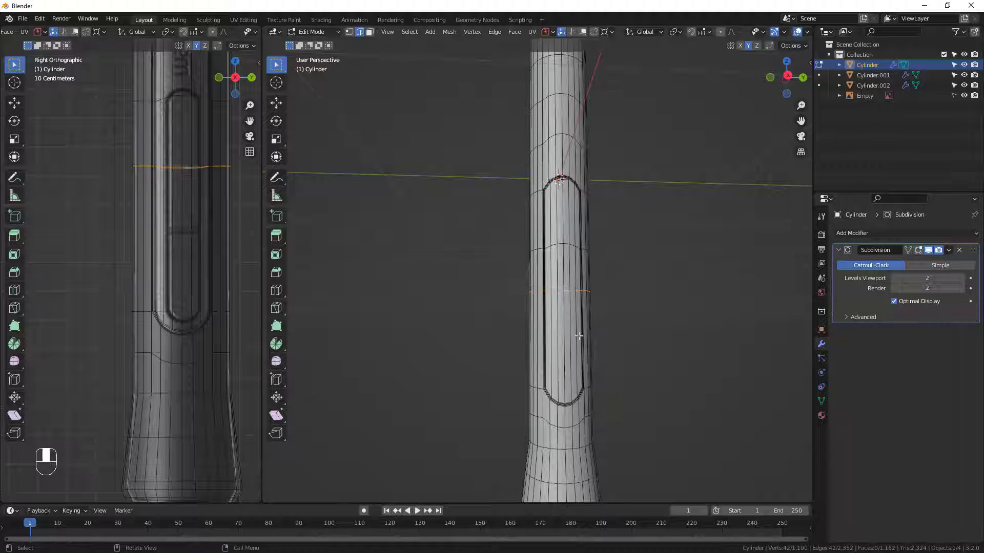
key("g")
key("g")
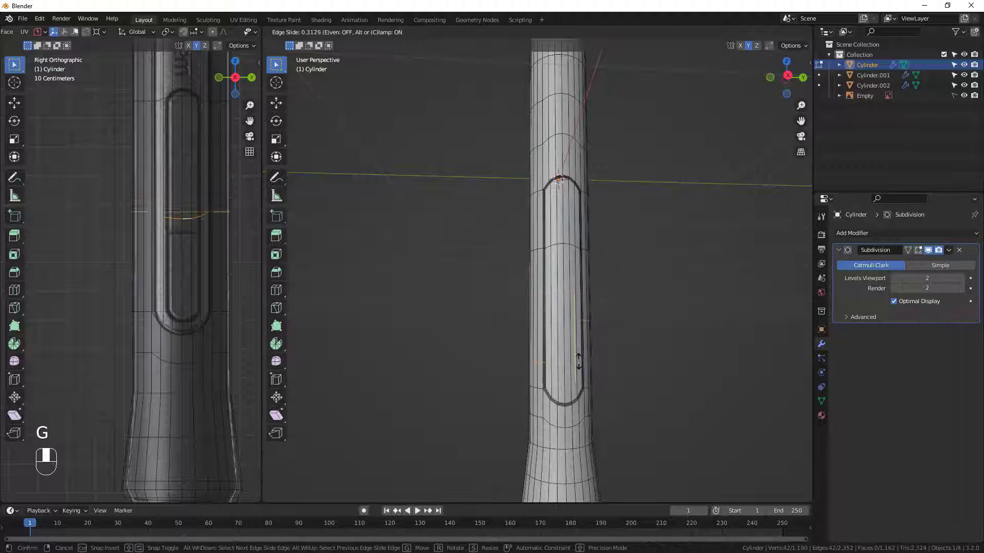
left_click(583, 408)
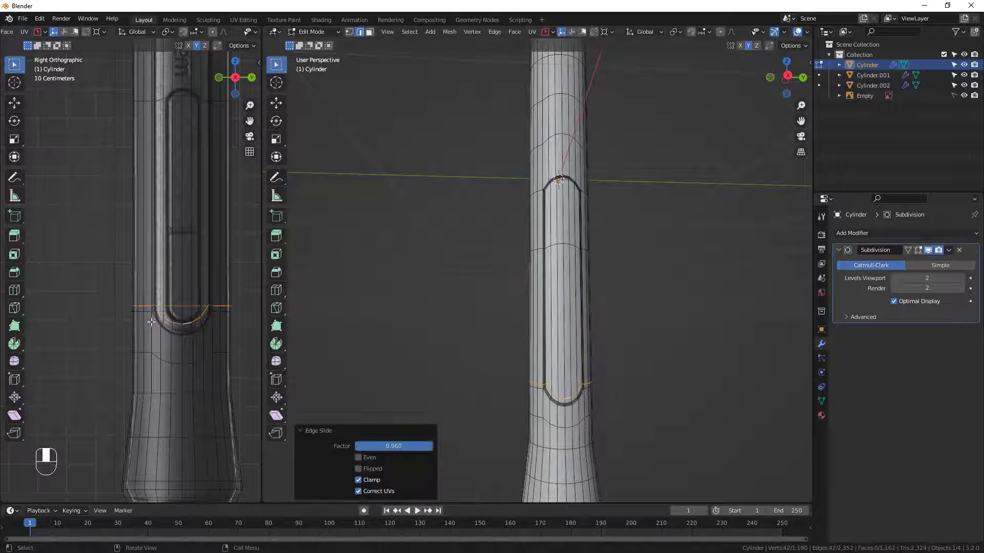
Flatten the lower edge loop by scaling it to 0 along the global Z axis.
middle_click_drag(571, 413, 578, 389)
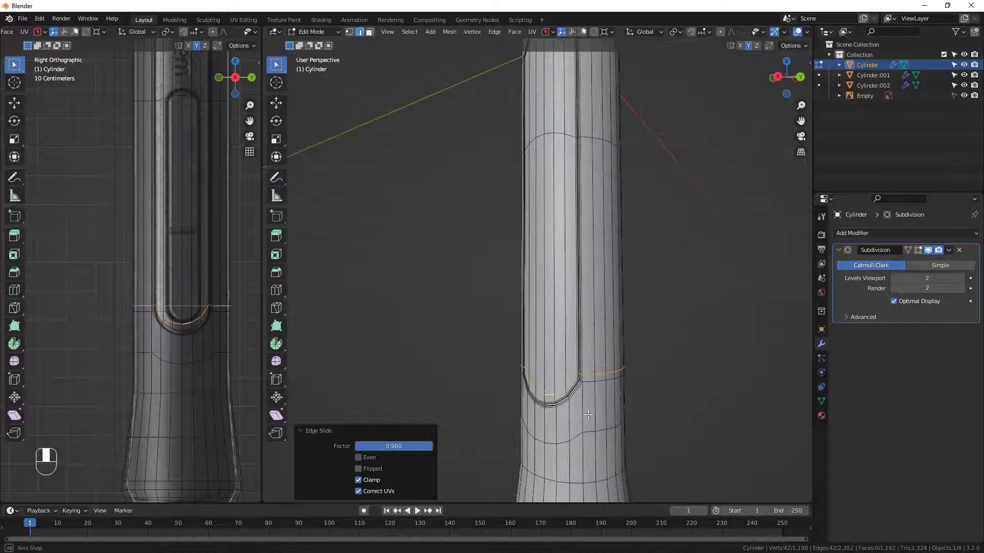
key("s")
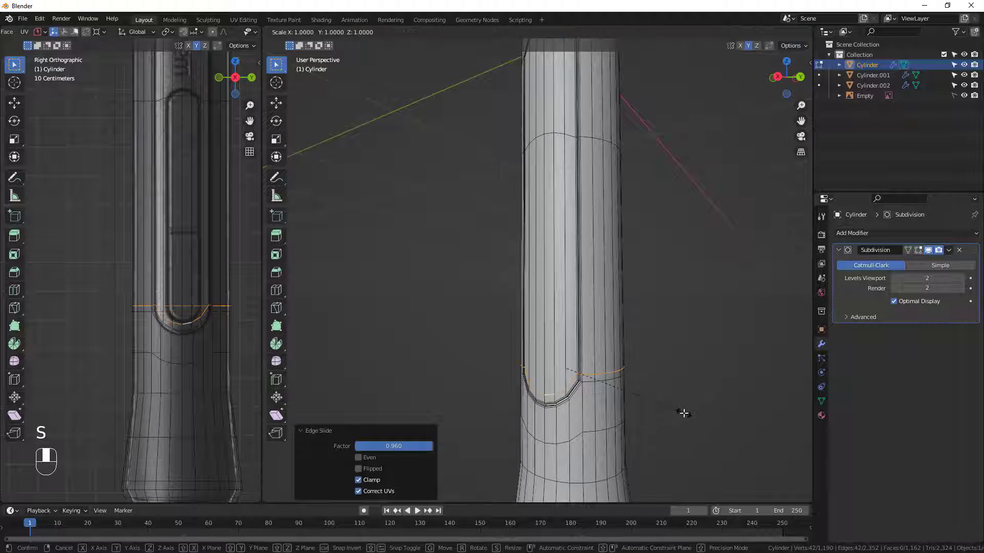
type("z")
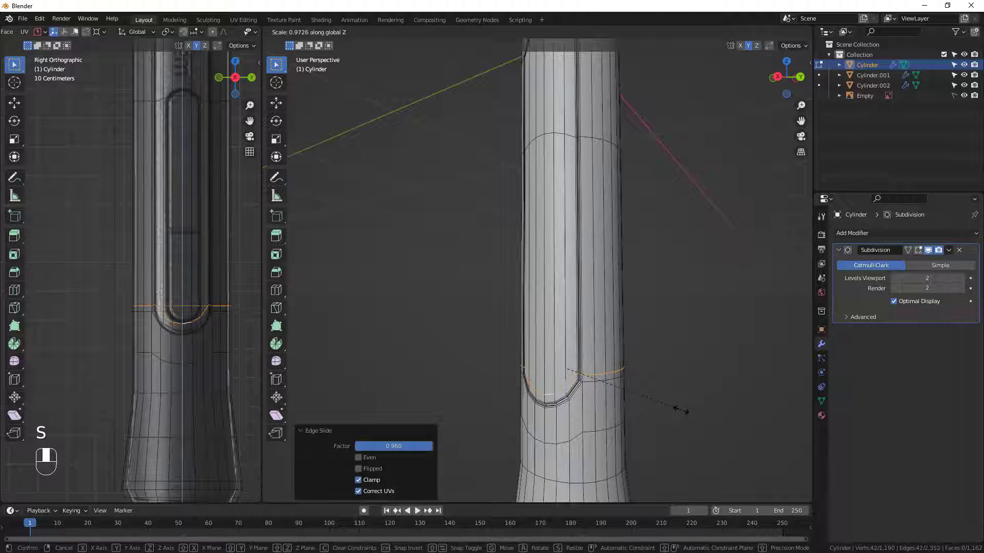
type("0")
key("Return")
Flatten the edge loop near the reference button's top by scaling it to 0 along the global Z axis.
middle_click_drag(528, 405, 555, 379)
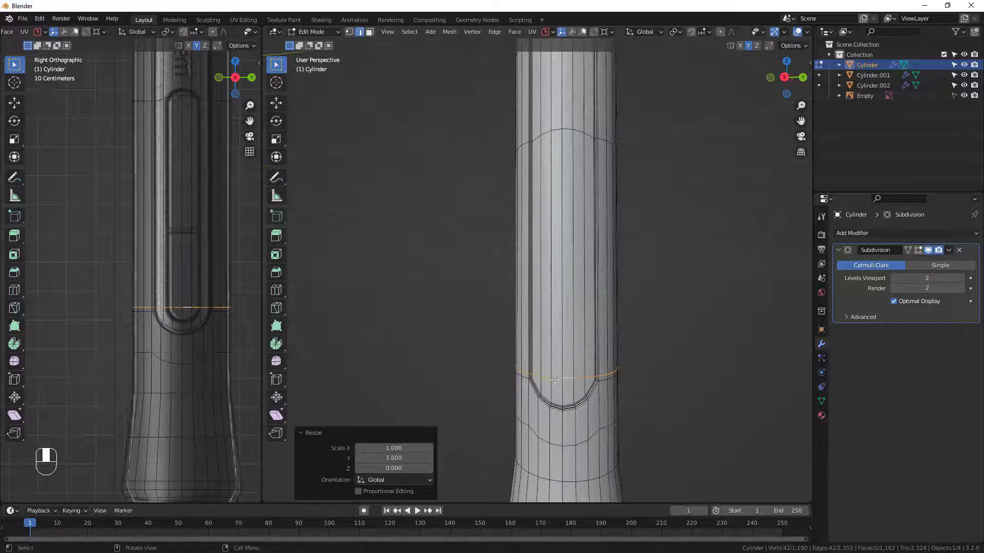
left_click(578, 129, "alt")
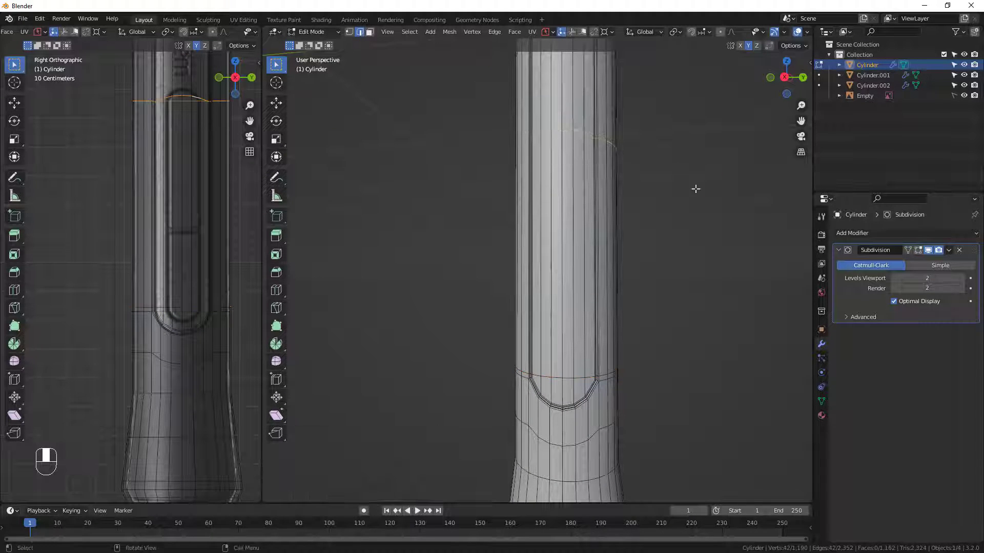
type("sz")
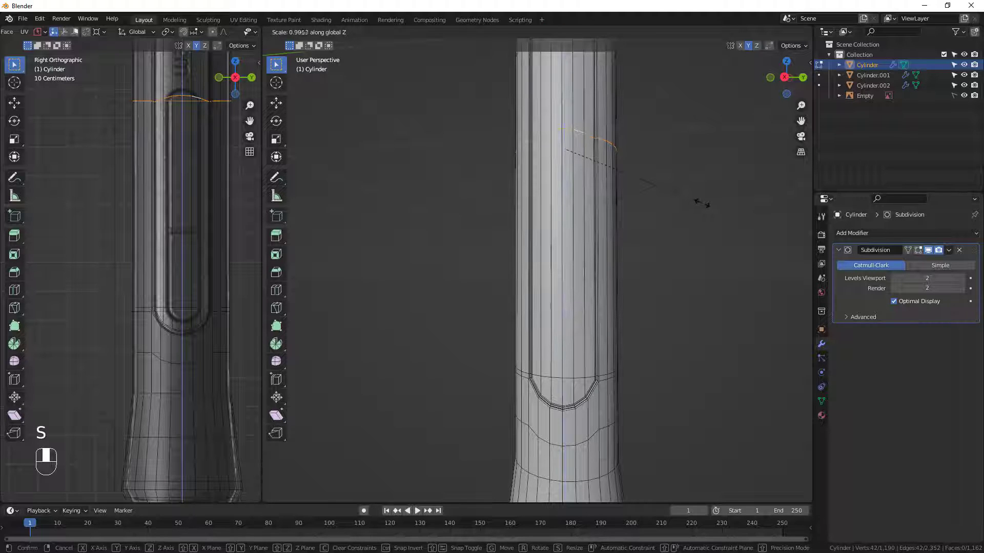
type("0")
key("Return")
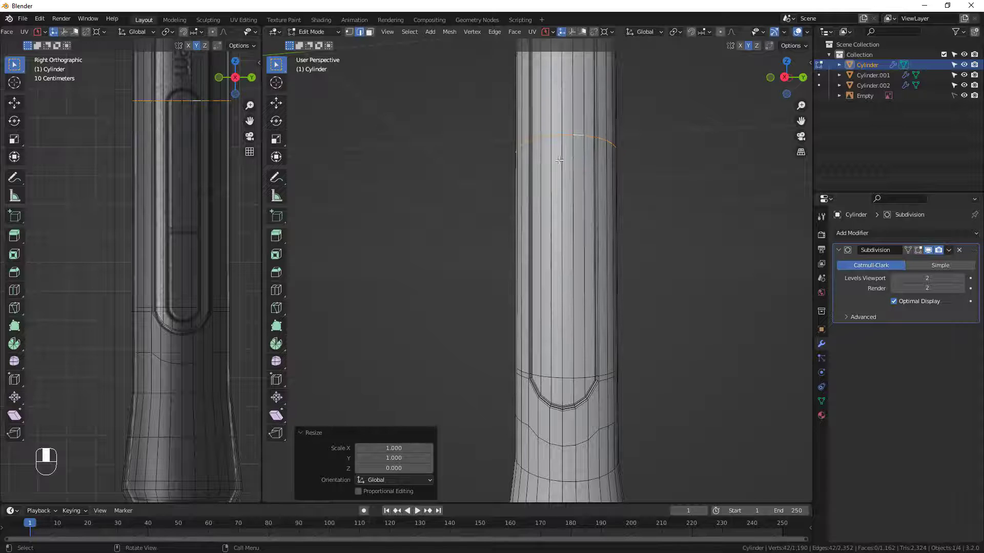
Slide the middle vertex of the upper loop up to the top of the reference button's rounded end, by a factor of about 0.094.
middle_click_drag(620, 162, 629, 156)
middle_click_drag(562, 133, 546, 201, "shift")
scroll(545, 200, "up", 1)
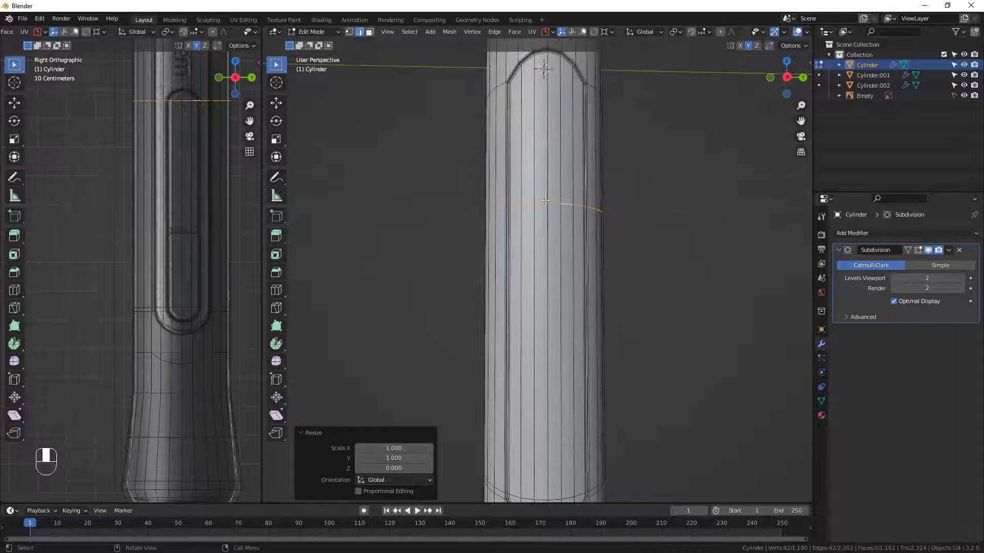
scroll(545, 200, "up", 2)
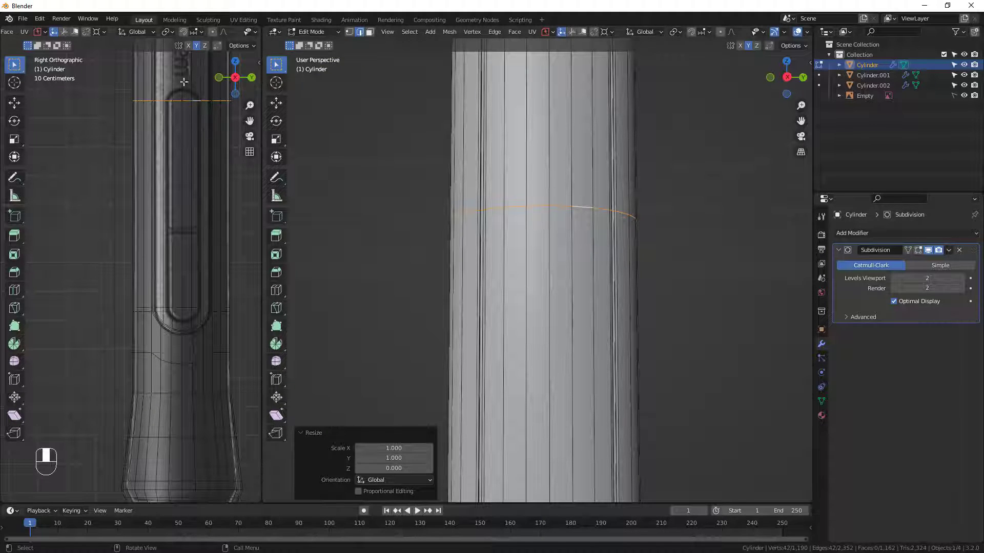
scroll(632, 364, "down", 3)
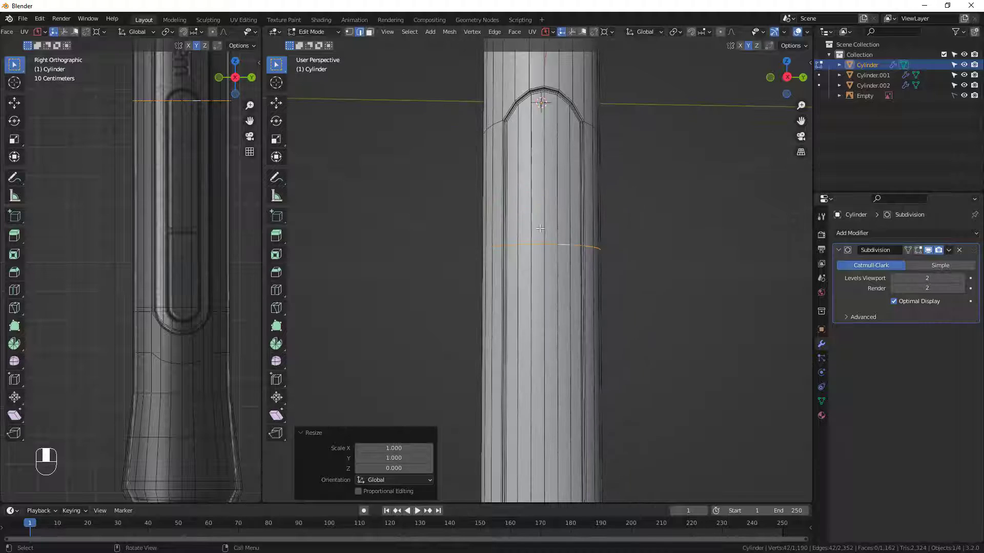
scroll(540, 229, "up", 2)
scroll(176, 89, "up", 2)
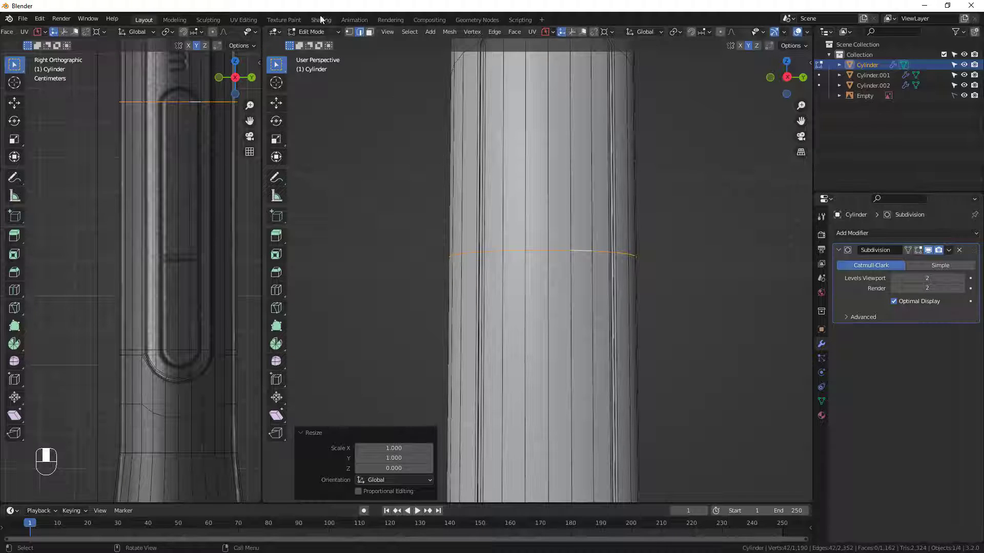
left_click(349, 32)
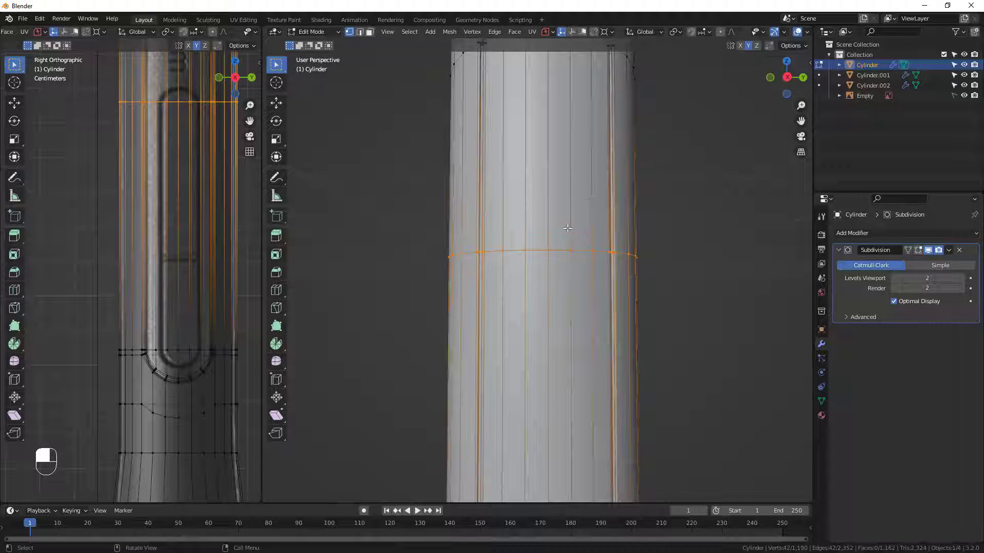
left_click(549, 251)
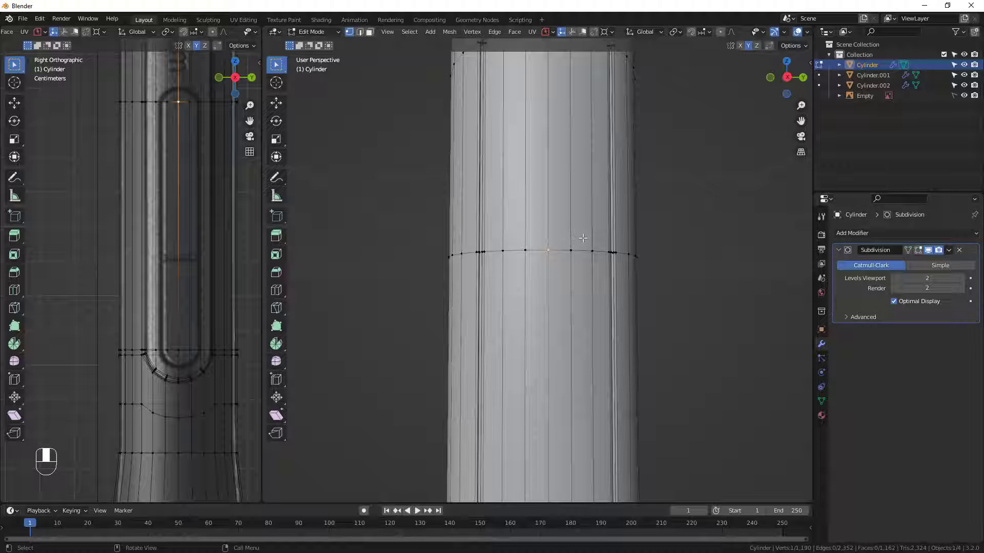
key("g")
key("g")
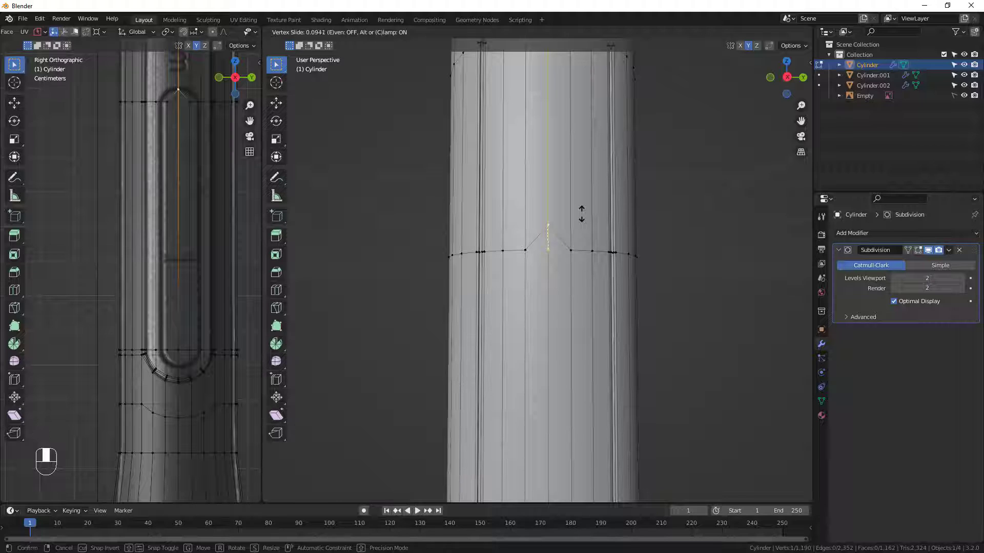
left_click(582, 214)
Slide the vertices on both sides of the upper middle vertex up along the button's curve, by a factor of about 0.074.
left_click(572, 252)
key("g")
key("g")
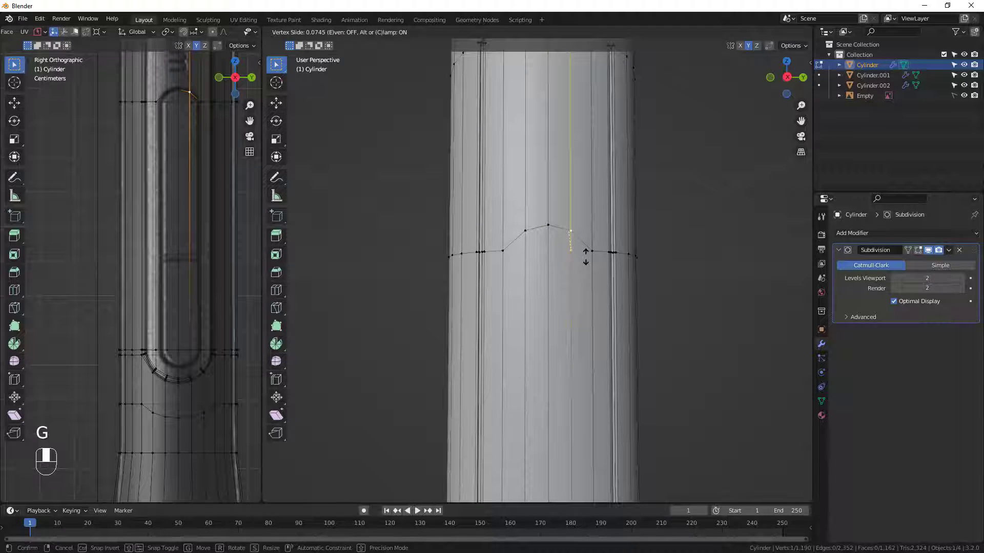
left_click(586, 257)
Slide the middle vertex of the lower loop down to the bottom of the reference button's rounded end, by a factor of 0.589.
middle_click_drag(552, 372, 543, 180, "shift")
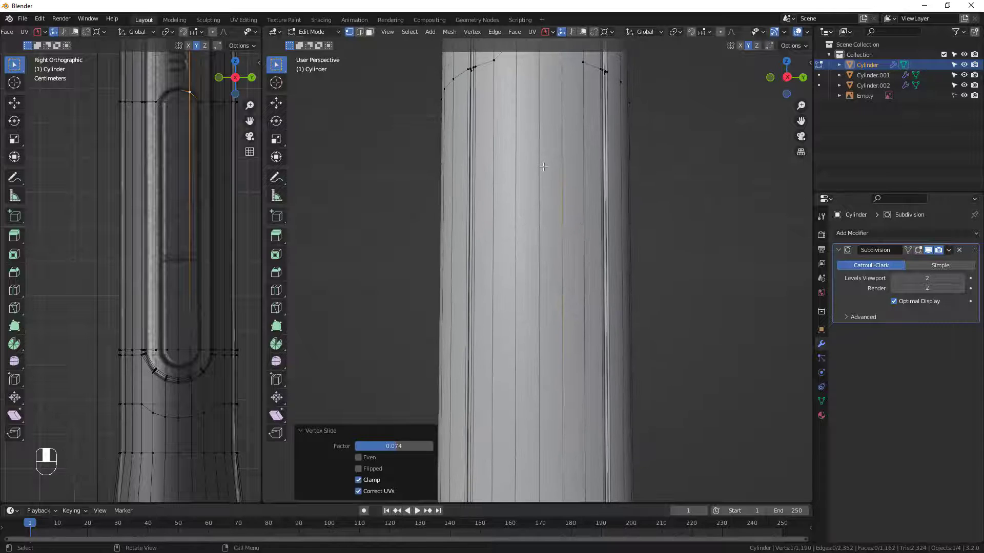
scroll(543, 180, "down", 4)
middle_click_drag(545, 346, 548, 324, "shift")
left_click(539, 317)
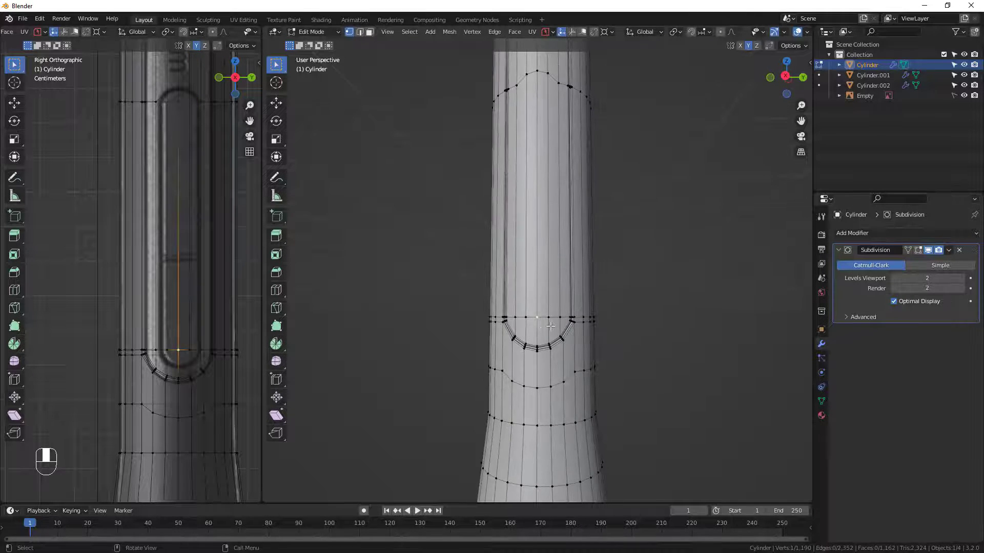
key("g")
key("g")
left_click(550, 338)
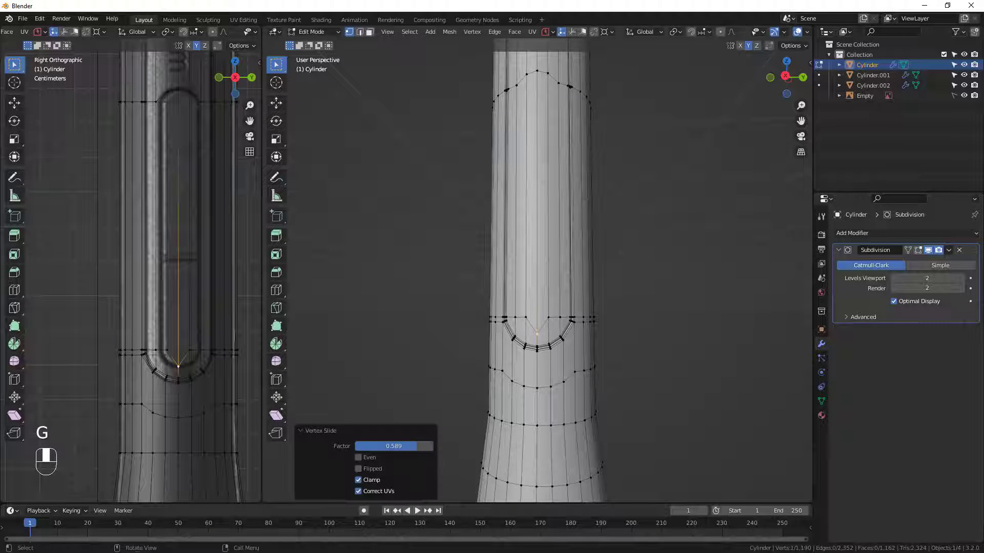
Slide the vertices on both sides of the lower middle vertex down to follow the button's rounded end, by a factor of 0.589.
scroll(541, 330, "up", 2)
left_click(559, 315)
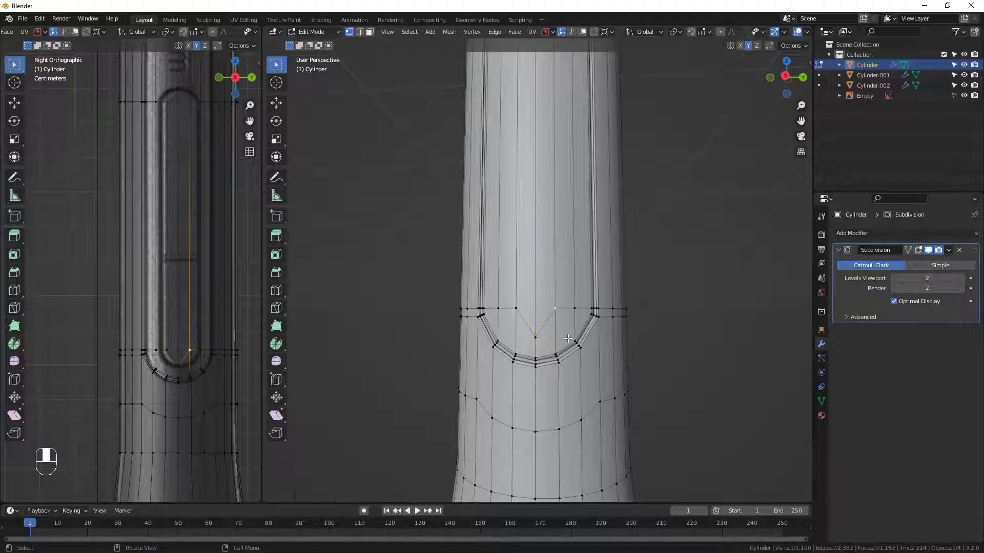
key("g")
key("g")
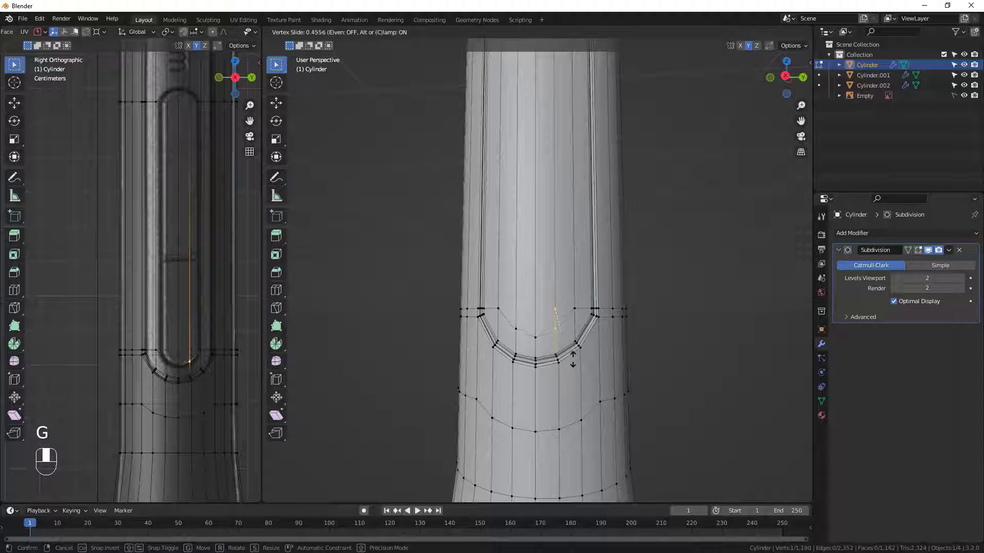
left_click(573, 363)
scroll(539, 329, "down", 1)
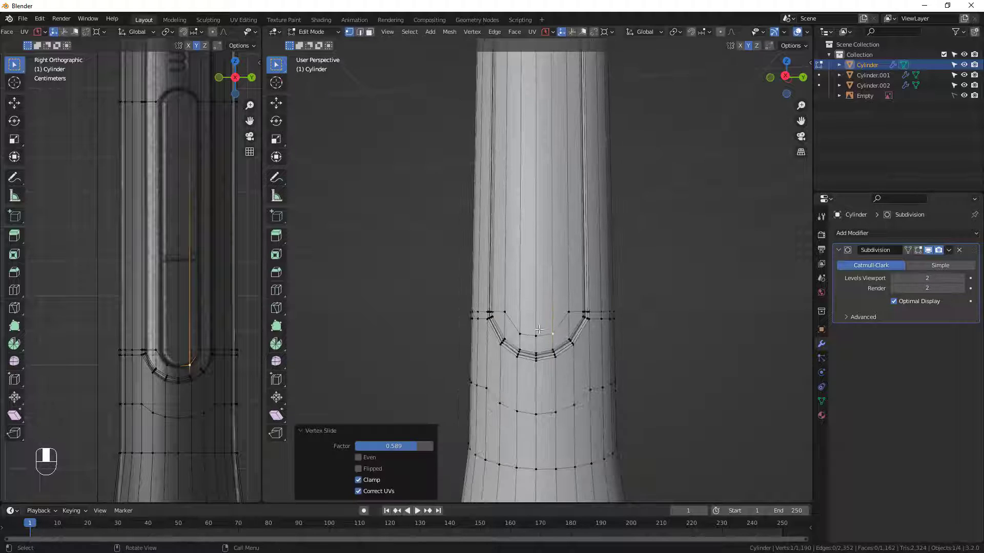
Select the four long faces forming the button inside the panel and inset them by about 0.01 m.
middle_click_drag(541, 324, 536, 380, "shift")
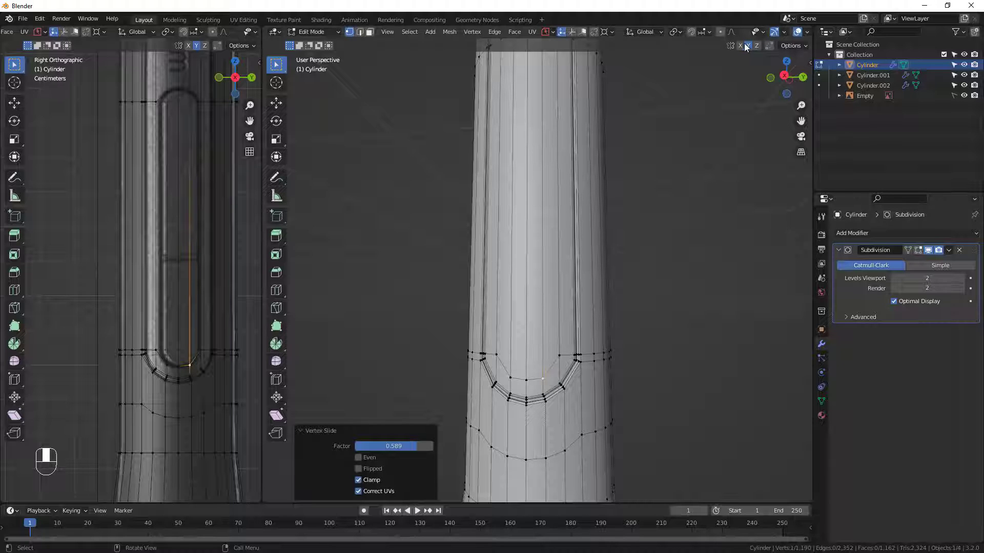
scroll(487, 281, "down", 3)
middle_click_drag(507, 277, 535, 230)
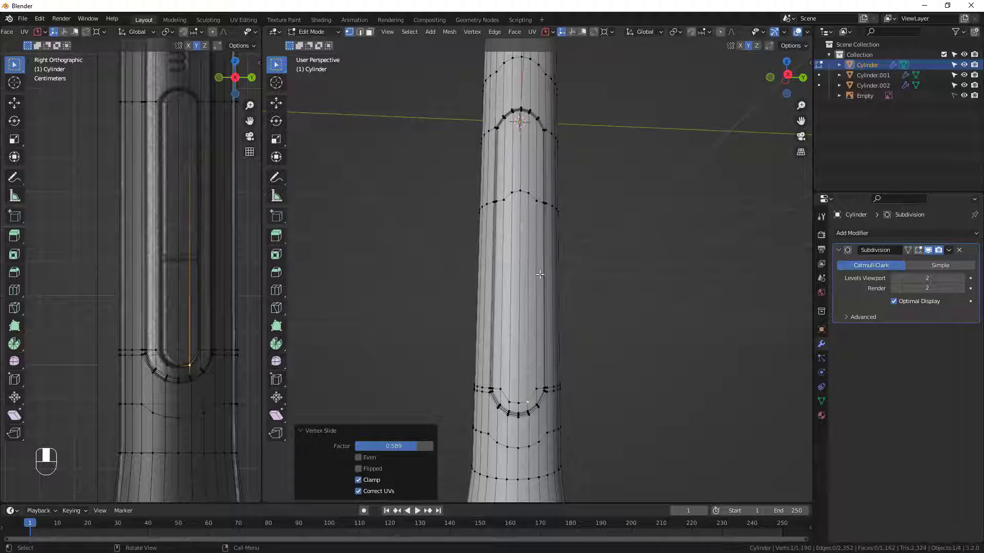
key("3")
left_click(531, 217, "shift")
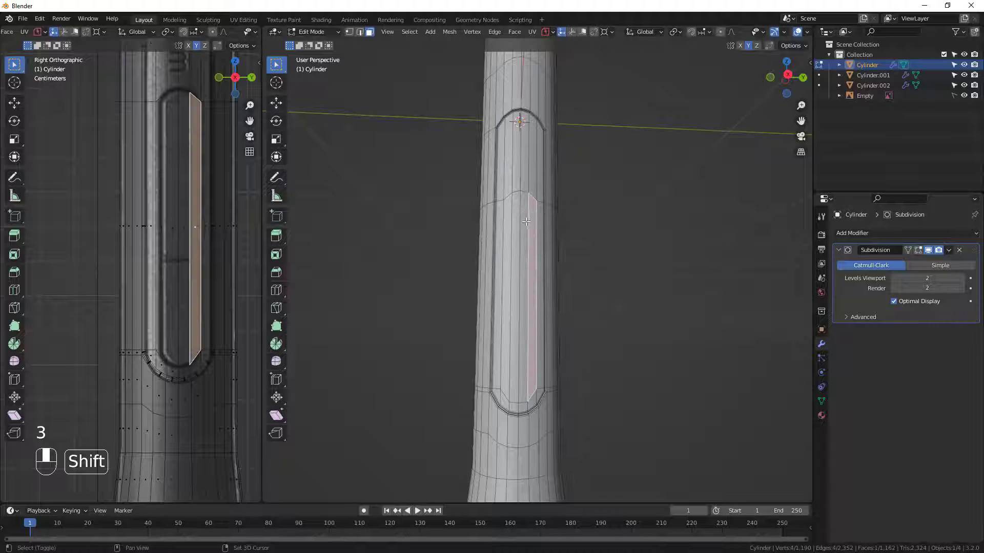
left_click(525, 220, "shift")
left_click(512, 227, "shift")
left_click(505, 231, "shift")
middle_click_drag(543, 267, 694, 297)
key("i")
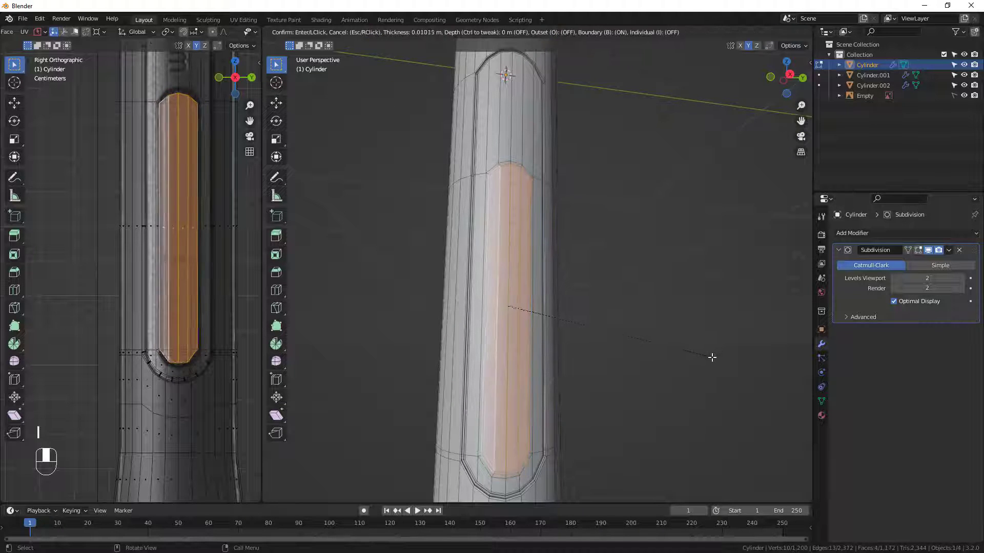
left_click(551, 238)
Select the ring of faces around the button's outline and inset it with a thickness of 0.003699 m.
scroll(512, 174, "up", 3)
left_click(528, 165)
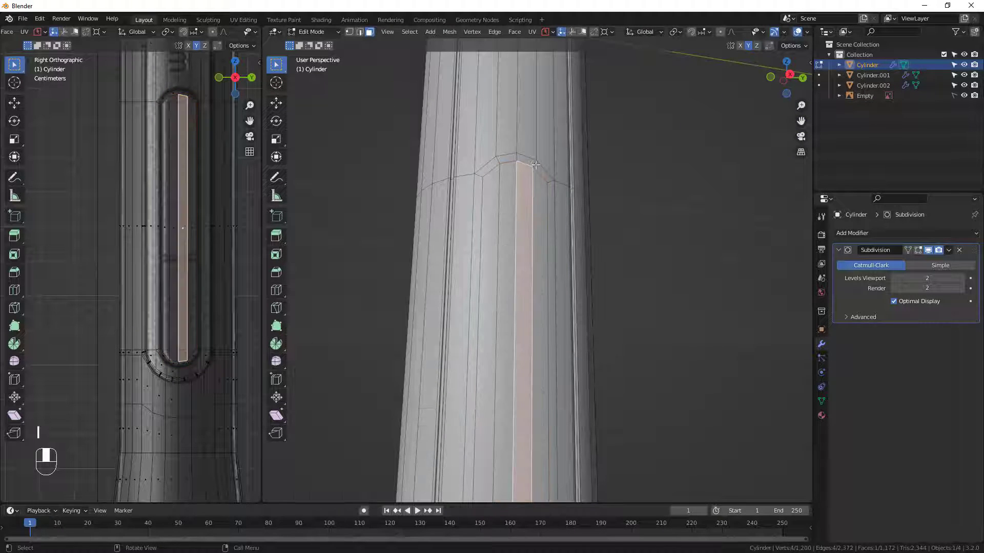
left_click(530, 163)
left_click(532, 163, "alt")
middle_click_drag(533, 162, 641, 210)
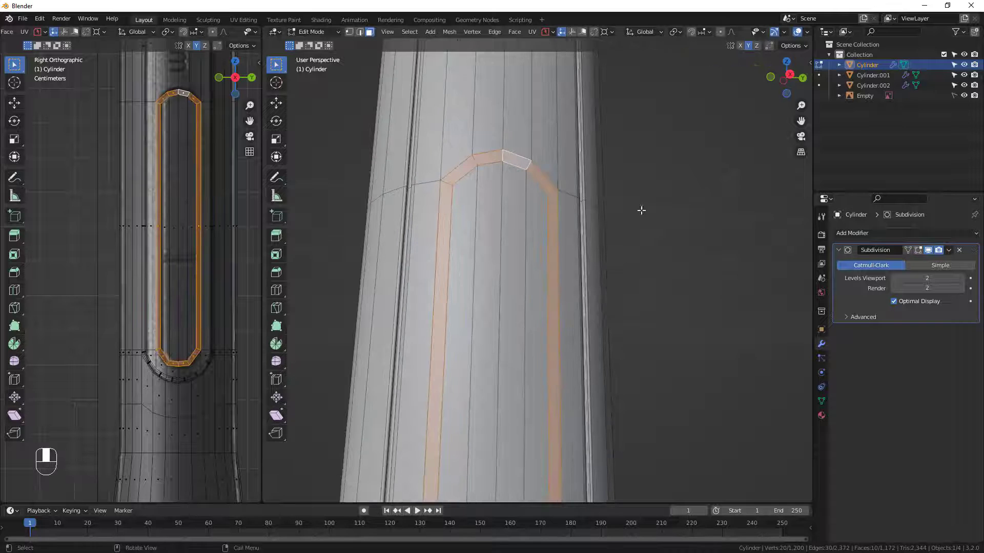
key("i")
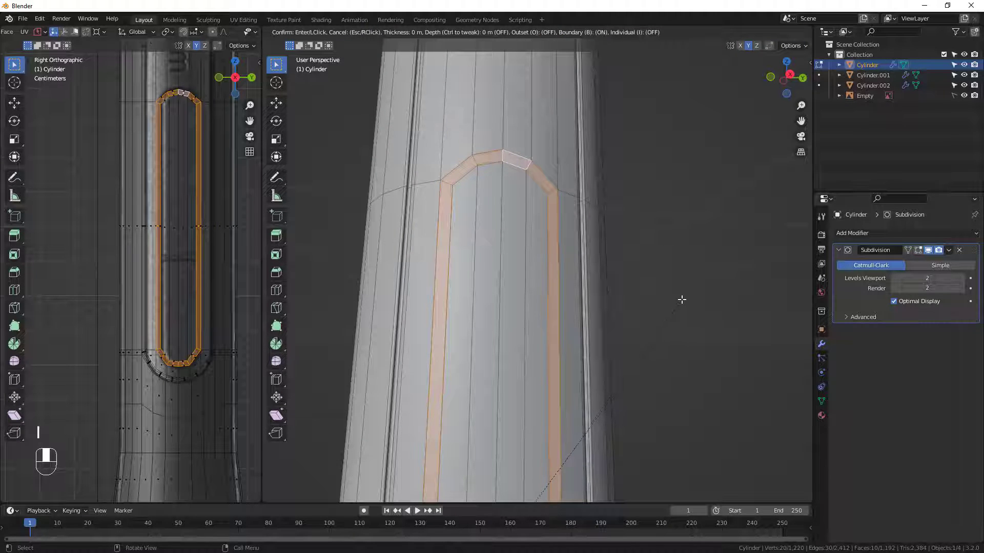
left_click(677, 301)
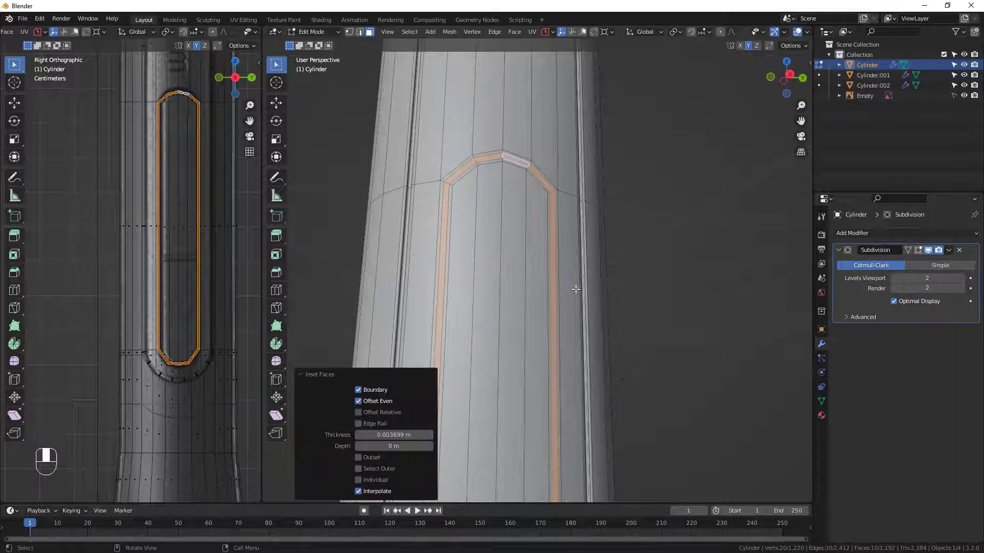
Extrude the thin face ring around the button inward by about 0.0097 m to form a groove.
middle_click_drag(577, 289, 570, 331)
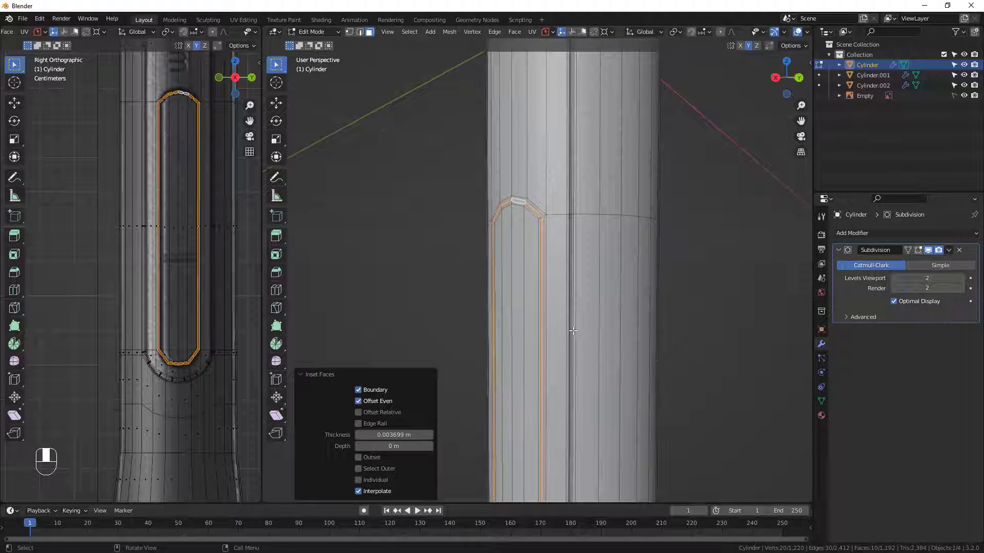
key("e")
left_click(576, 330)
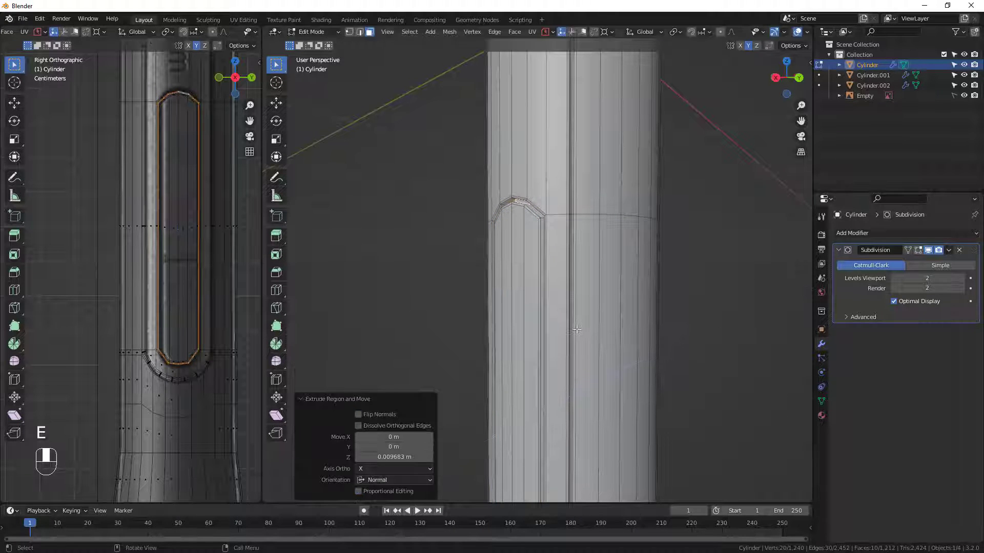
Extrude the thin face ring around the button once more to deepen the groove, and check the smoothed result in Object Mode.
key("e")
left_click(579, 329)
middle_click_drag(579, 329, 516, 358)
key("Tab")
key("Tab")
Add four evenly spaced loop cuts around the barrel across the button's length, leaving them unslid.
key("ctrl+r")
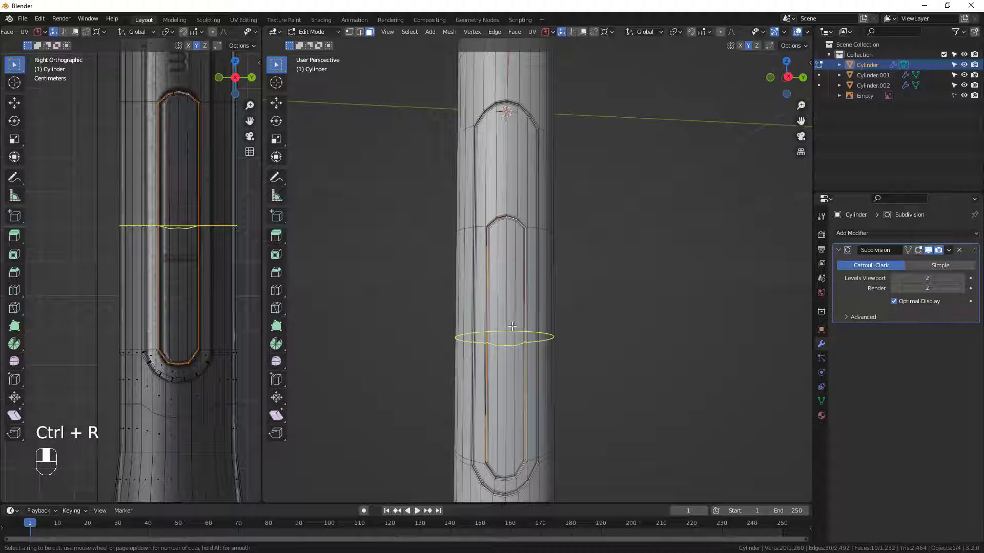
scroll(512, 326, "up", 2)
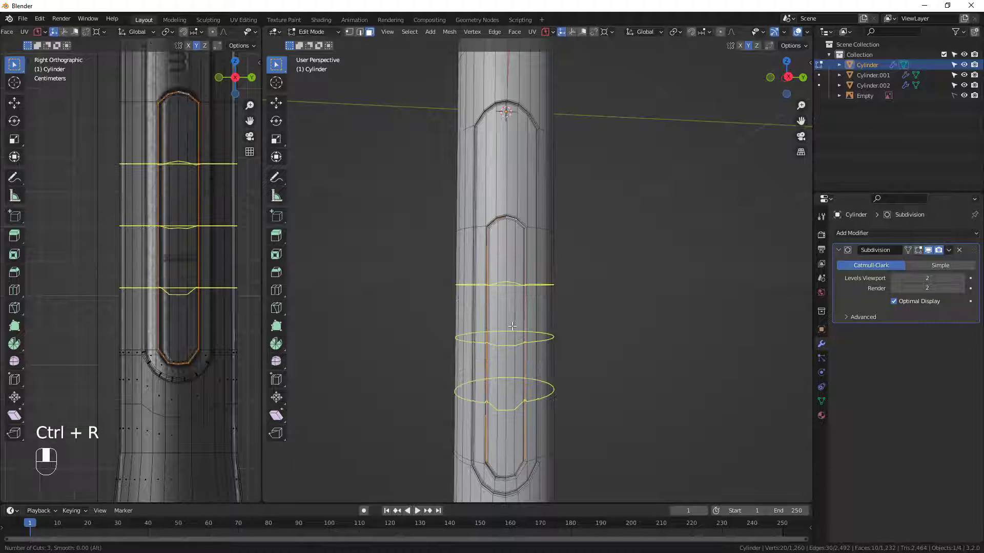
scroll(512, 326, "up", 1)
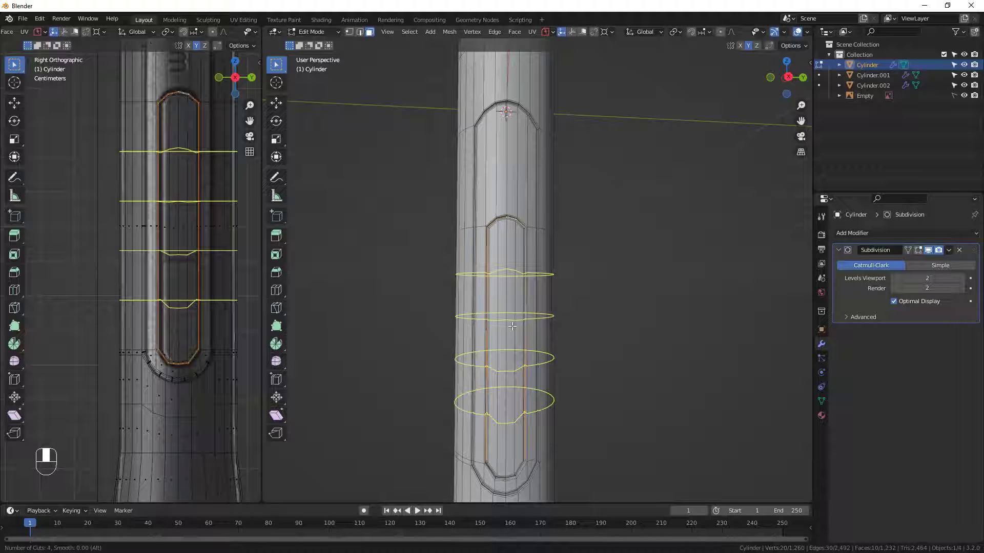
left_click(512, 327)
right_click(510, 323)
Add a centred loop cut around the barrel between the button's upper end and the panel's upper end.
key("ctrl+r")
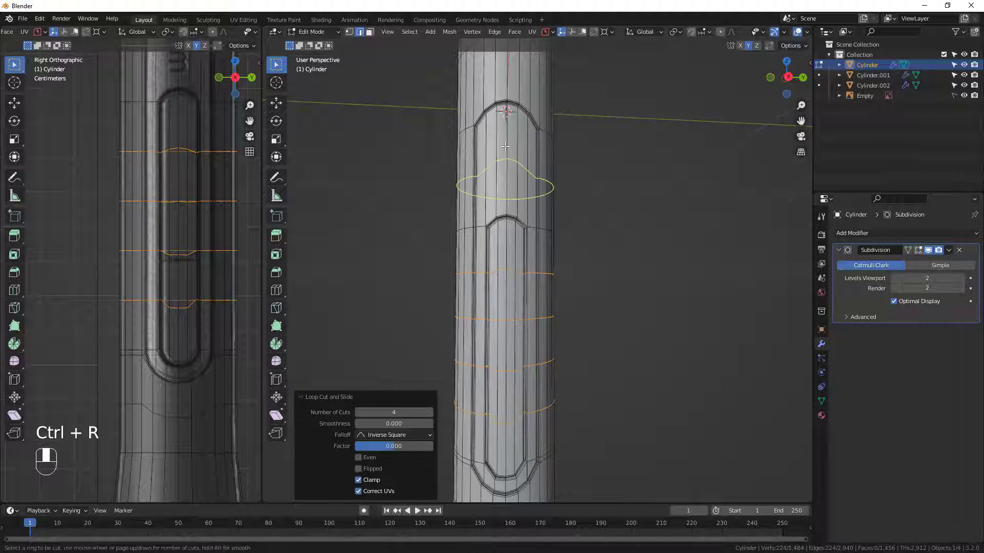
scroll(505, 146, "up", 1)
left_click(505, 146)
right_click(505, 147)
Examine the smoothed button and panel grooves from several angles and compare their outline with the reference image.
key("Tab")
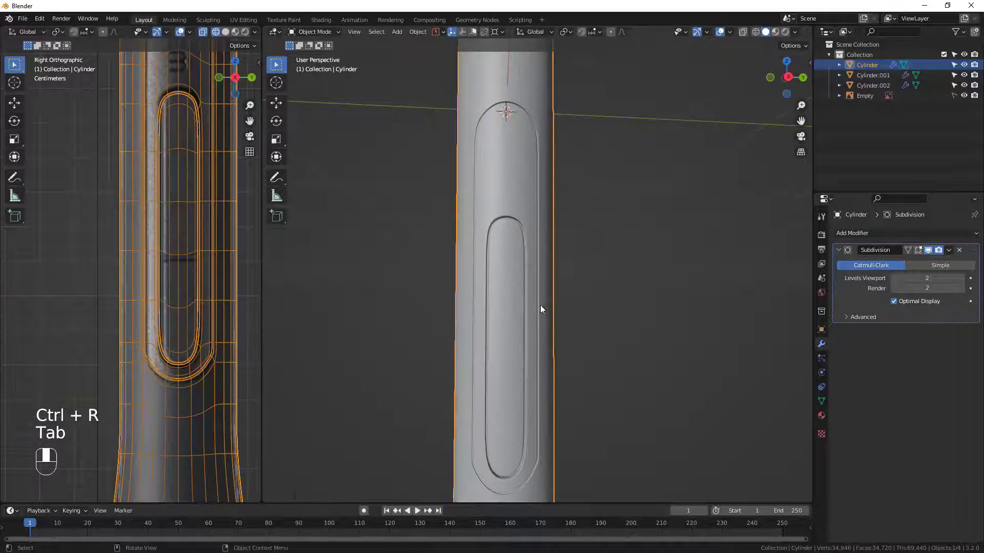
middle_click_drag(540, 308, 522, 308)
middle_click_drag(518, 390, 536, 380)
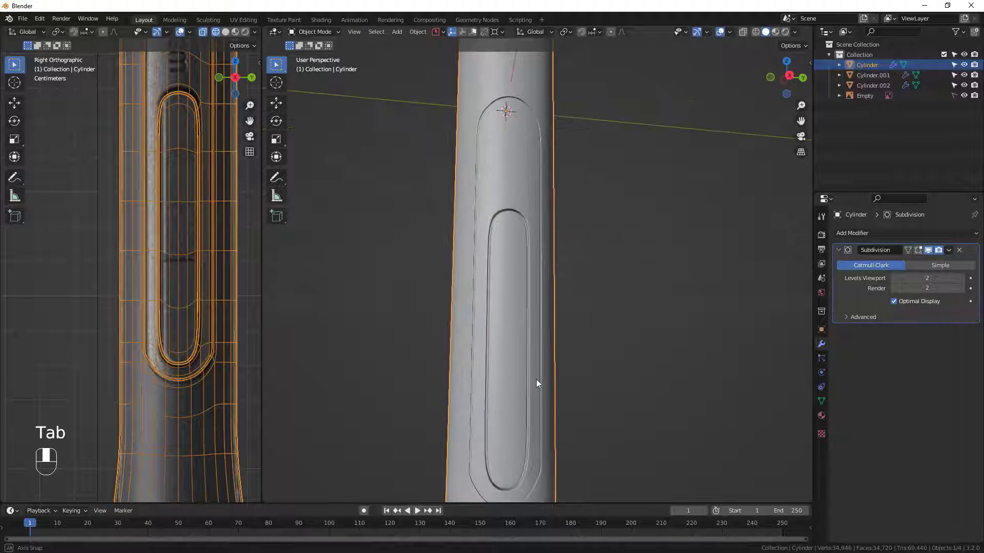
key("Tab")
mouse_move(513, 223)
middle_mouse_down()
mouse_move(507, 341)
mouse_move(521, 264)
mouse_move(536, 252)
middle_mouse_up()
scroll(533, 136, "up", 2)
key("Tab")
mouse_move(533, 136)
middle_mouse_down()
mouse_move(511, 165)
mouse_move(473, 173)
middle_mouse_up()
middle_click_drag(164, 167, 195, 184)
scroll(195, 184, "down", 1)
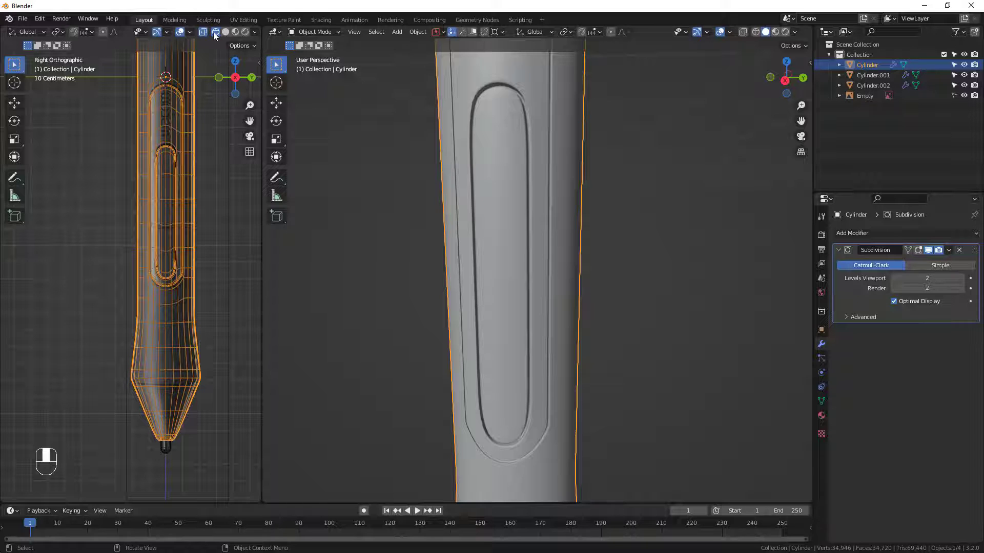
left_click(215, 206)
scroll(152, 202, "up", 5)
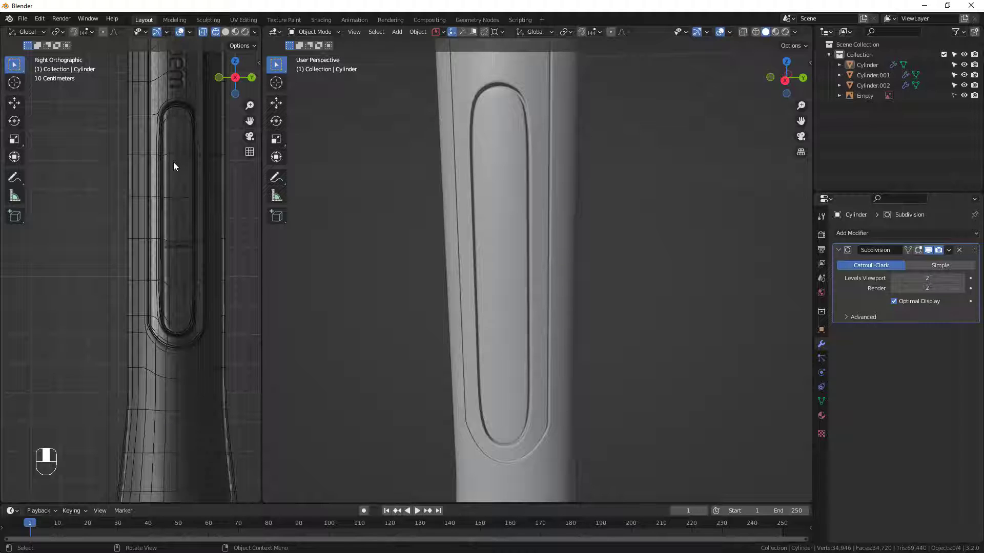
scroll(504, 353, "up", 1)
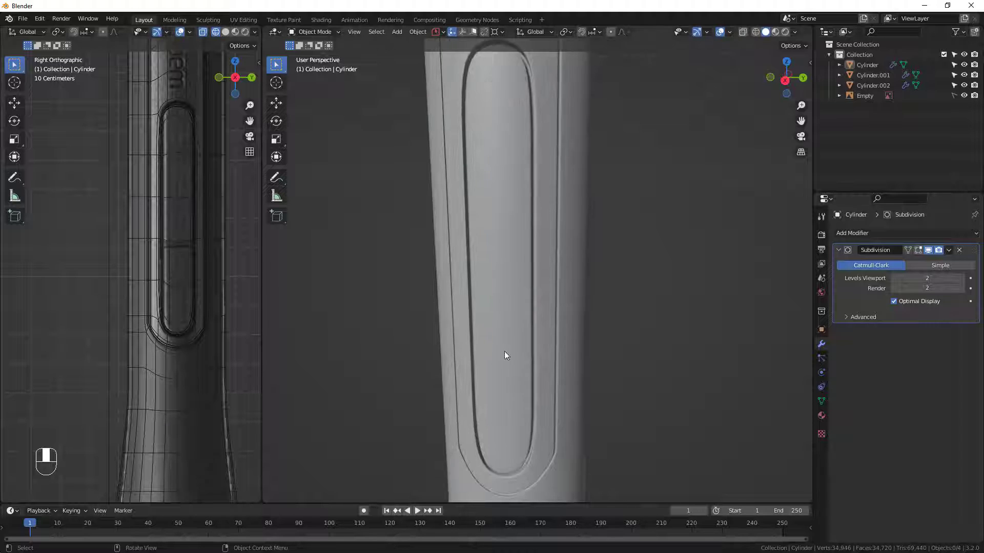
scroll(504, 353, "down", 4)
middle_click_drag(469, 295, 497, 289)
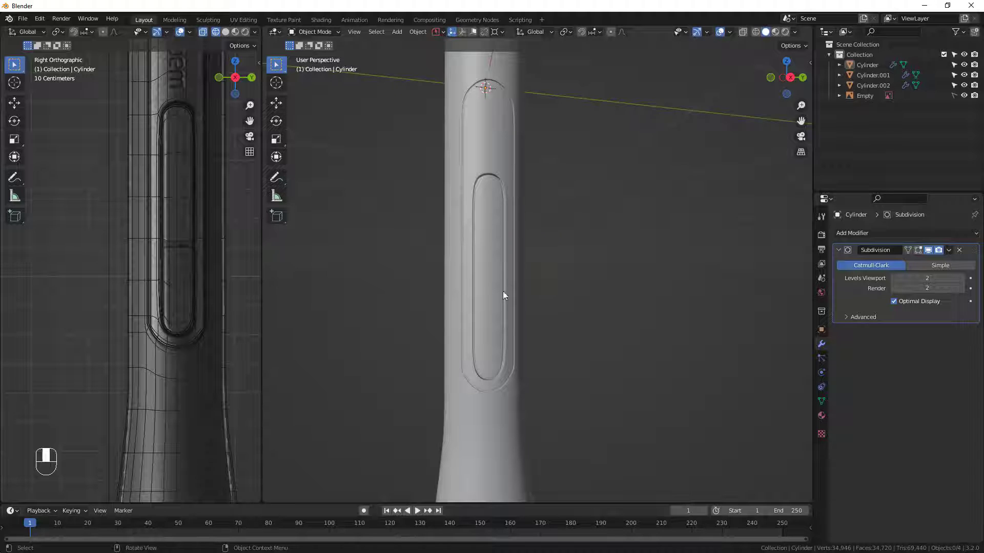
mouse_move(503, 291)
middle_mouse_down()
mouse_move(515, 295)
mouse_move(522, 256)
mouse_move(494, 281)
middle_mouse_up()
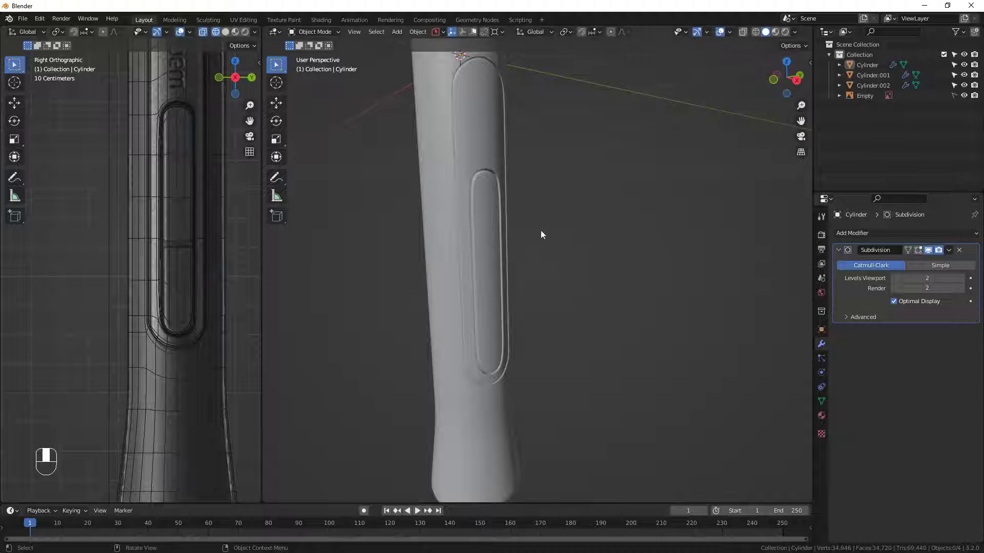
middle_click_drag(542, 235, 473, 201)
scroll(500, 223, "up", 3)
Add a single centred loop cut to the pen body running around the wall of the button groove.
left_click(482, 222)
key("Tab")
scroll(474, 128, "up", 4)
middle_click_drag(473, 126, 504, 150)
key("r")
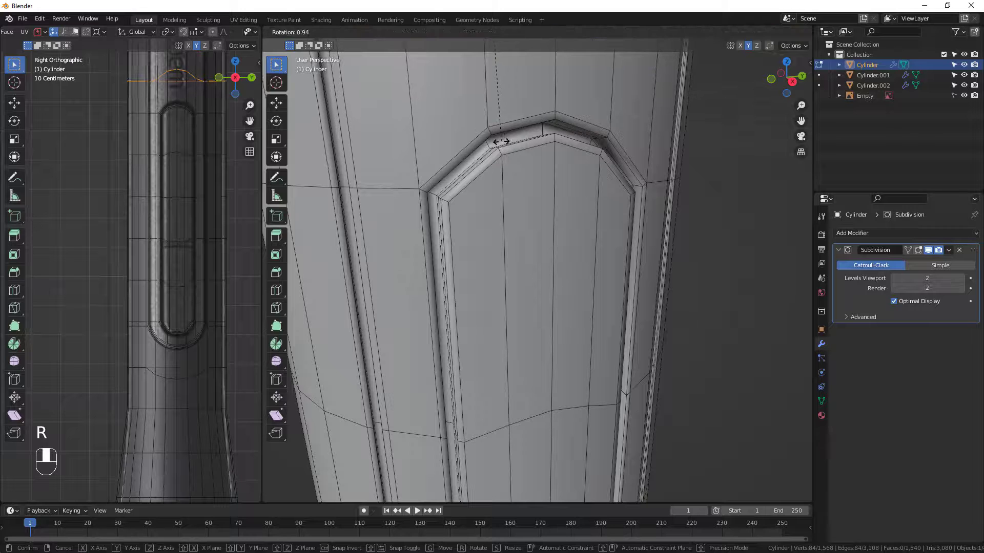
right_click(505, 138)
scroll(595, 215, "down", 3)
middle_click_drag(560, 196, 544, 192)
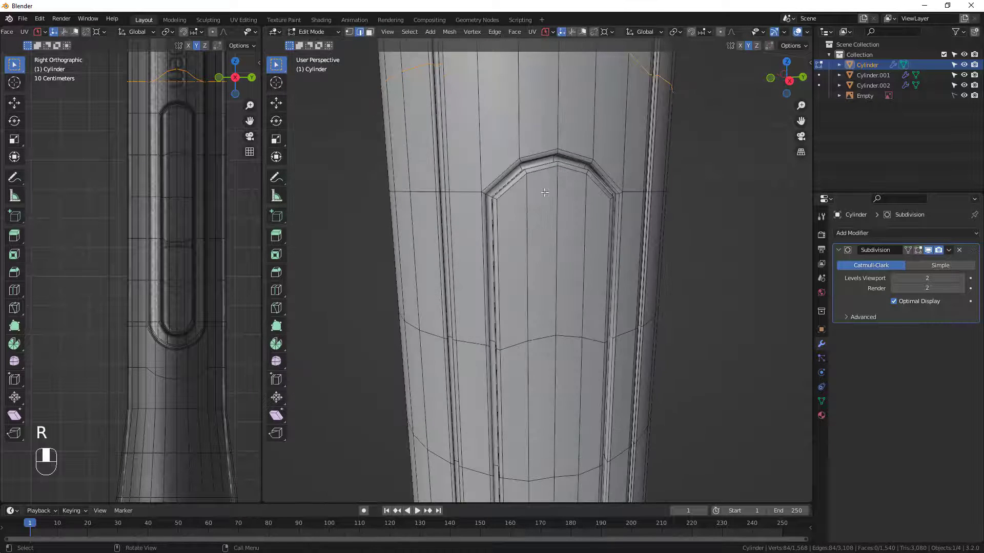
scroll(520, 163, "up", 2)
key("ctrl+r")
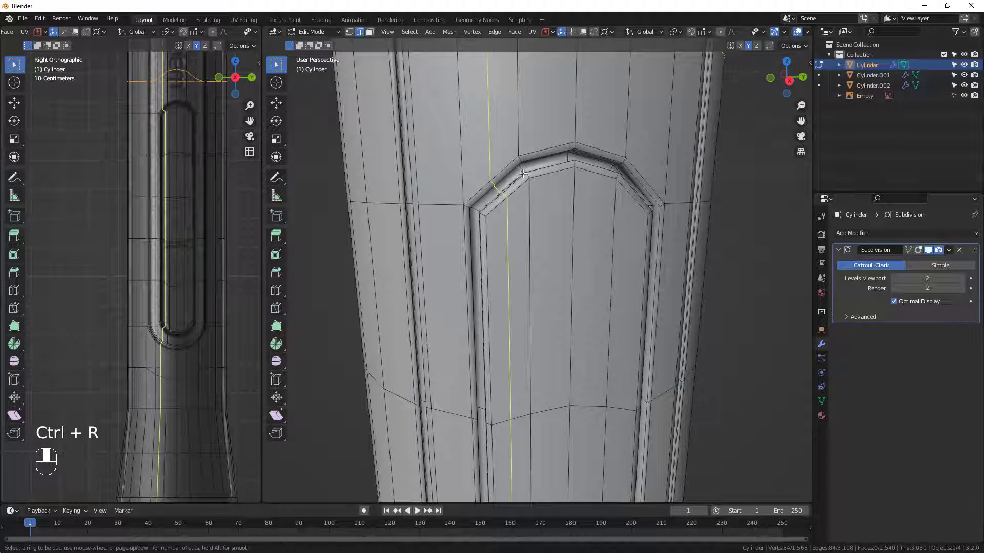
left_click(522, 170)
right_click(525, 174)
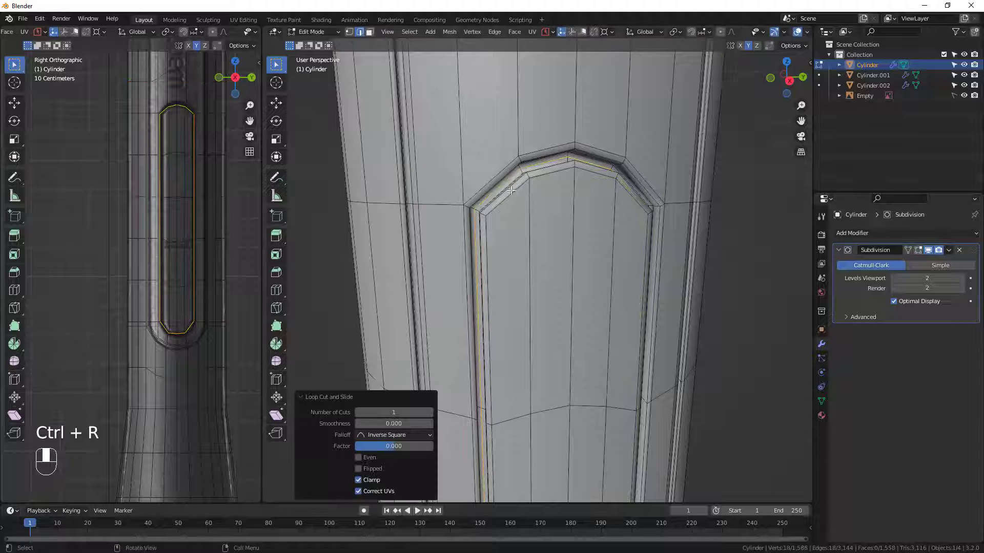
Select the inner region of the groove's new edge loop and separate it from the pen body as its own button object.
scroll(531, 192, "up", 4)
scroll(531, 195, "down", 7)
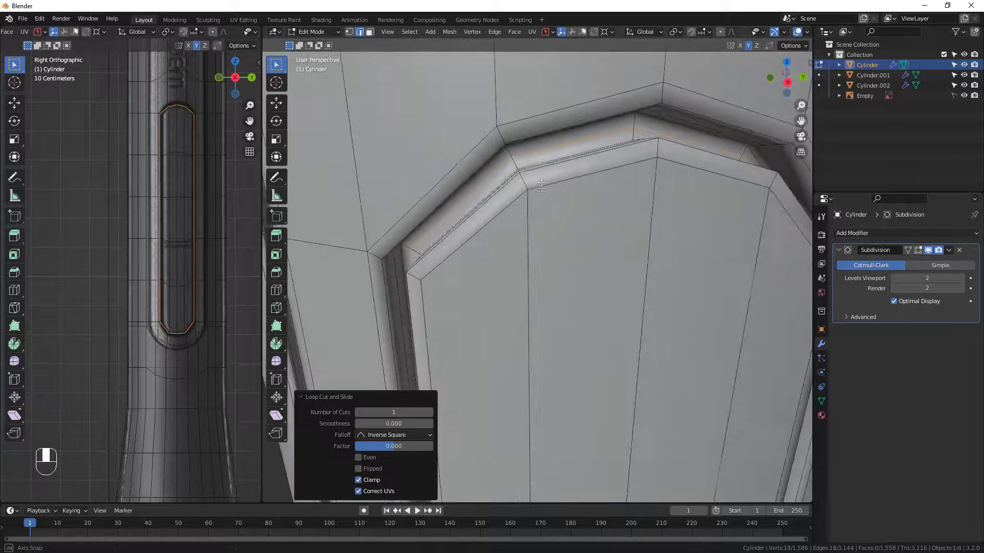
middle_click_drag(589, 164, 592, 224, "shift")
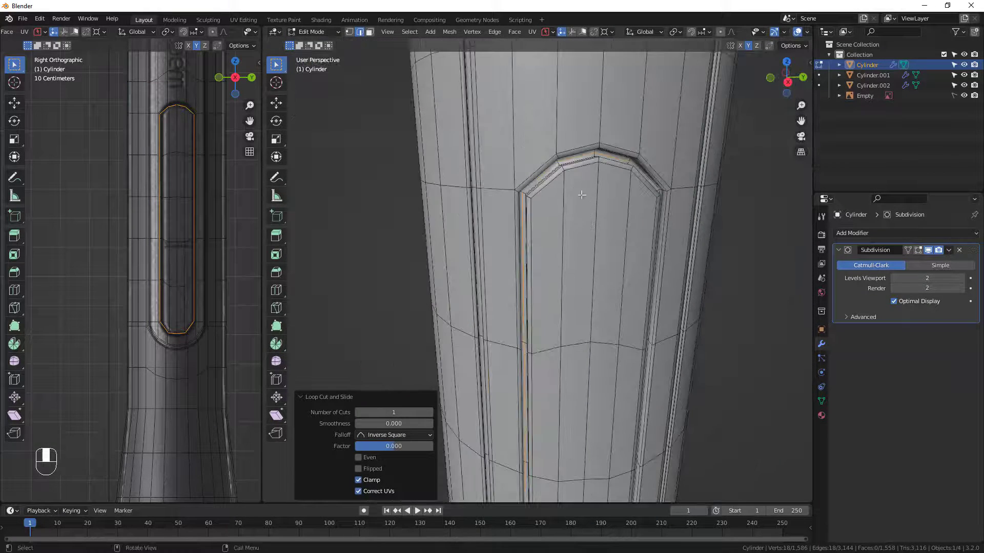
left_click(410, 32)
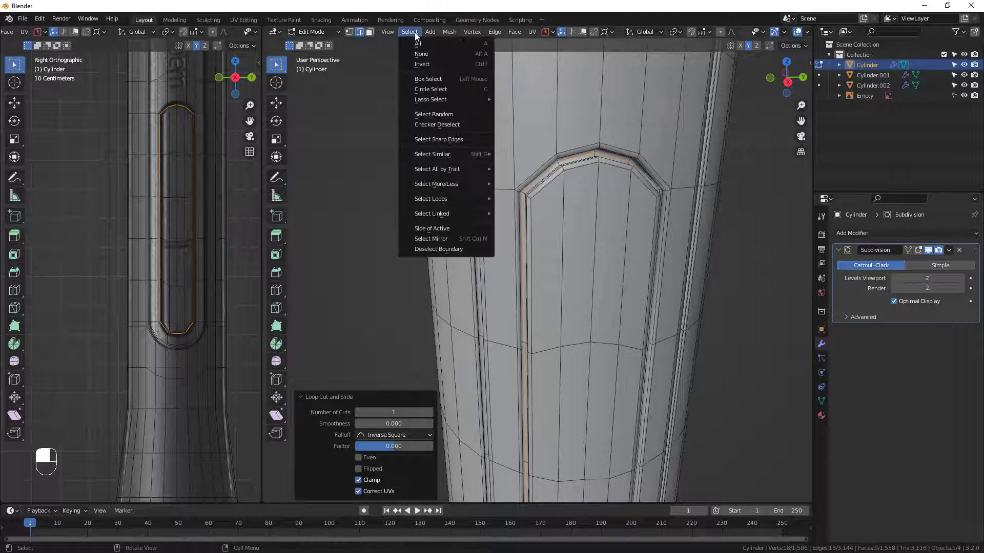
mouse_move(478, 204)
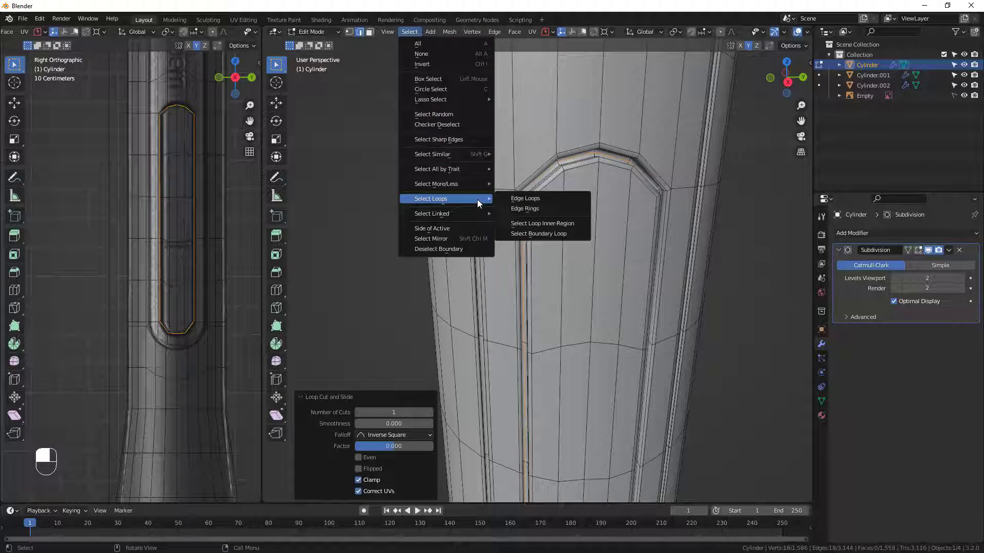
left_click(542, 223)
scroll(633, 318, "down", 2)
middle_click_drag(633, 318, 575, 204)
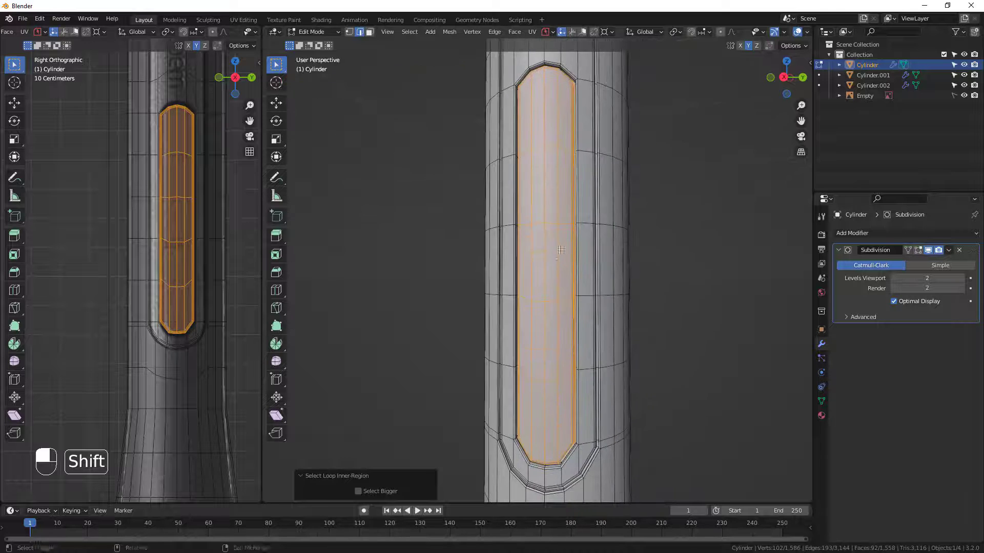
scroll(570, 249, "down", 2)
mouse_move(568, 258)
middle_mouse_down()
mouse_move(587, 234)
mouse_move(564, 250)
middle_mouse_up()
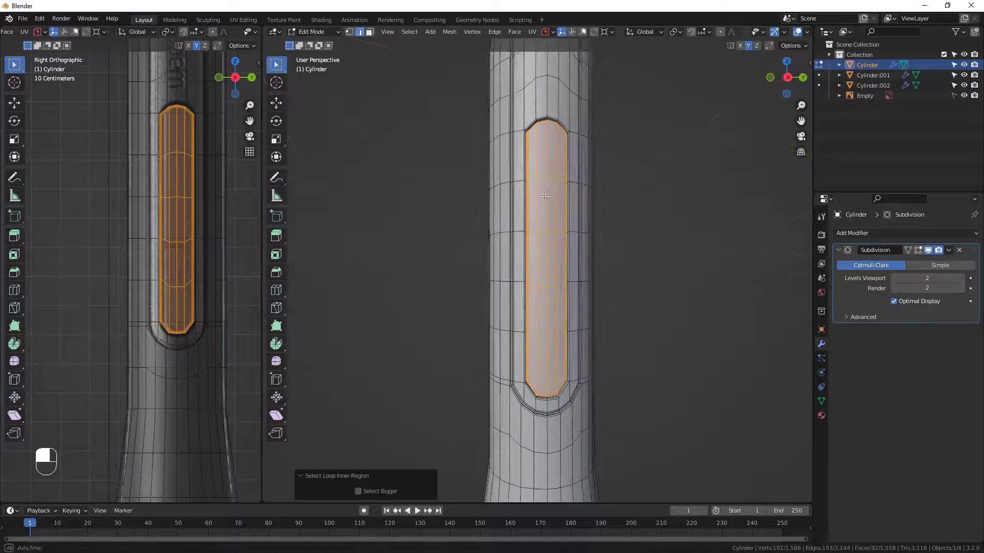
middle_click_drag(556, 189, 546, 231)
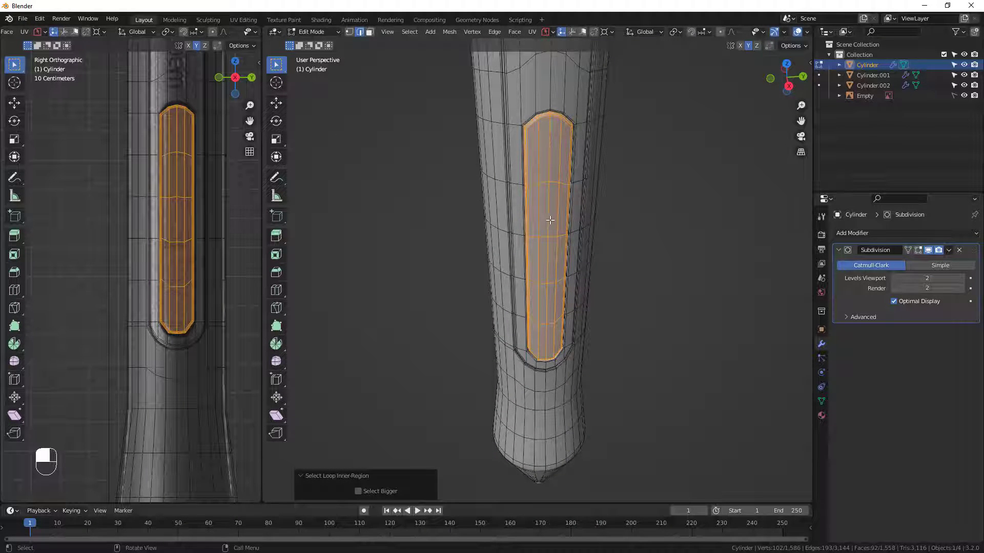
key("p")
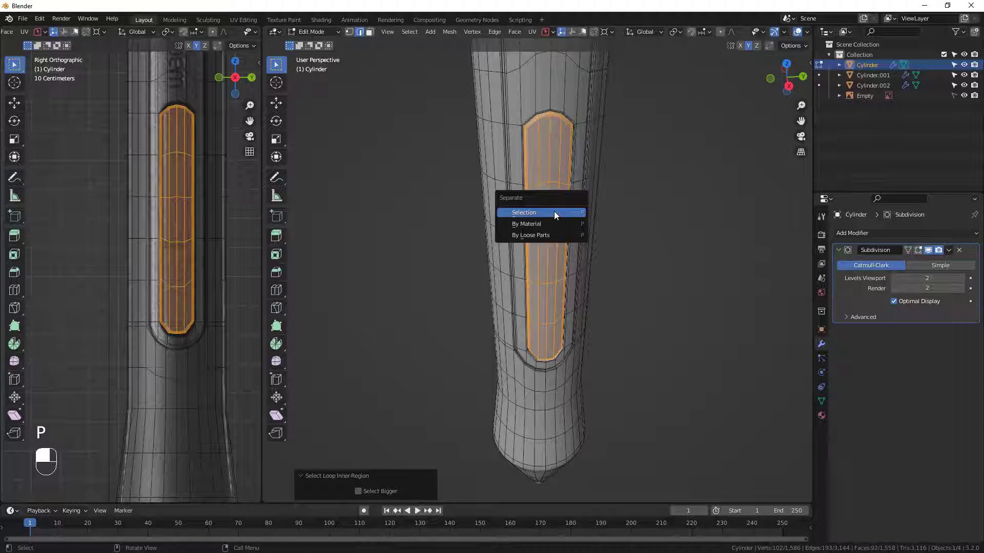
left_click(555, 212)
scroll(530, 176, "up", 1)
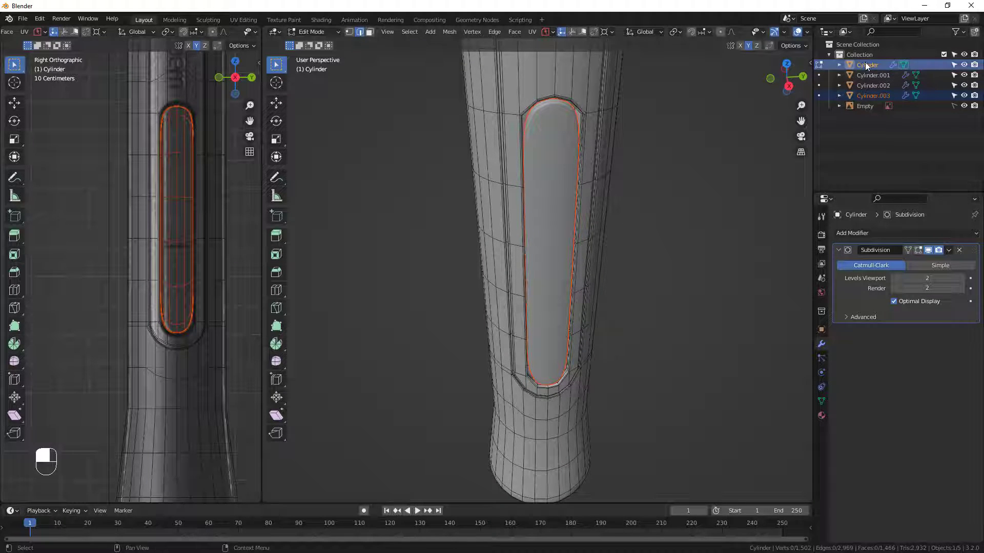
Return to Object Mode, select only the separated button, and isolate it in local view.
key("Tab")
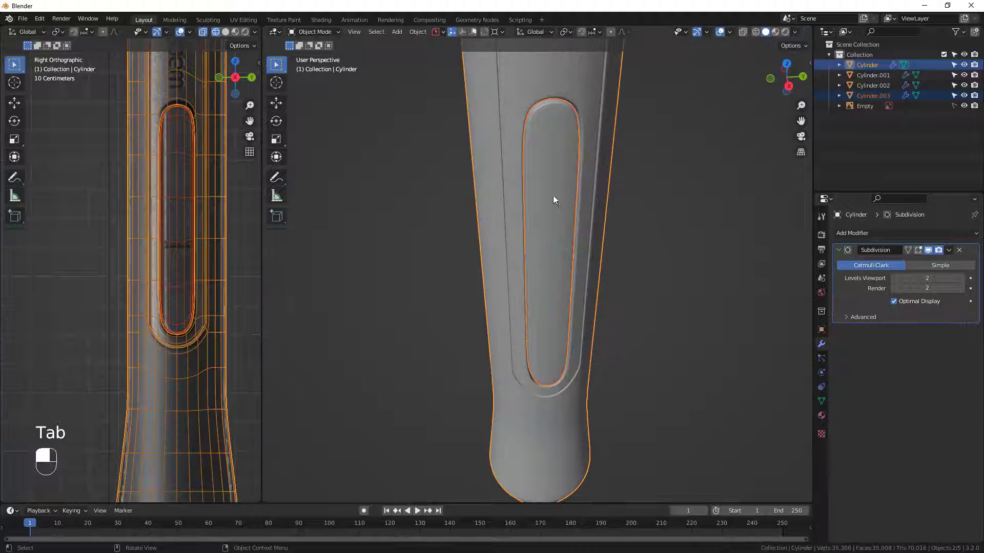
middle_click_drag(597, 259, 601, 238)
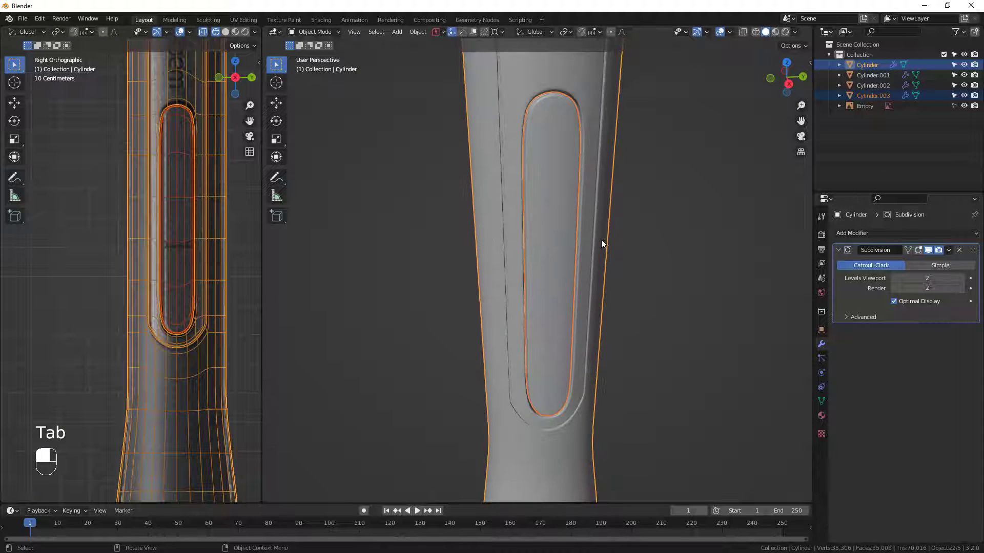
left_click(566, 223)
mouse_move(527, 166)
middle_mouse_down()
mouse_move(544, 168)
mouse_move(549, 146)
mouse_move(518, 168)
middle_mouse_up()
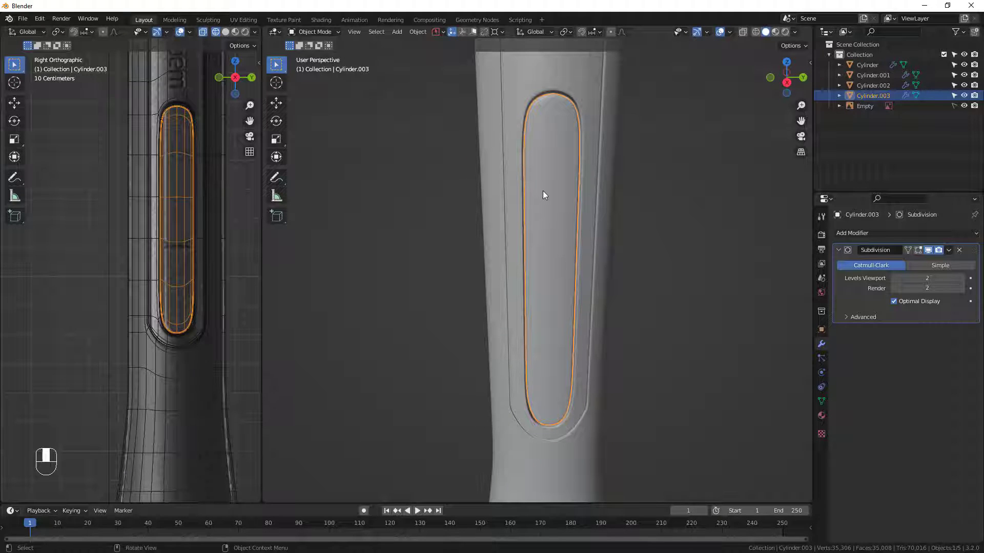
key("slash")
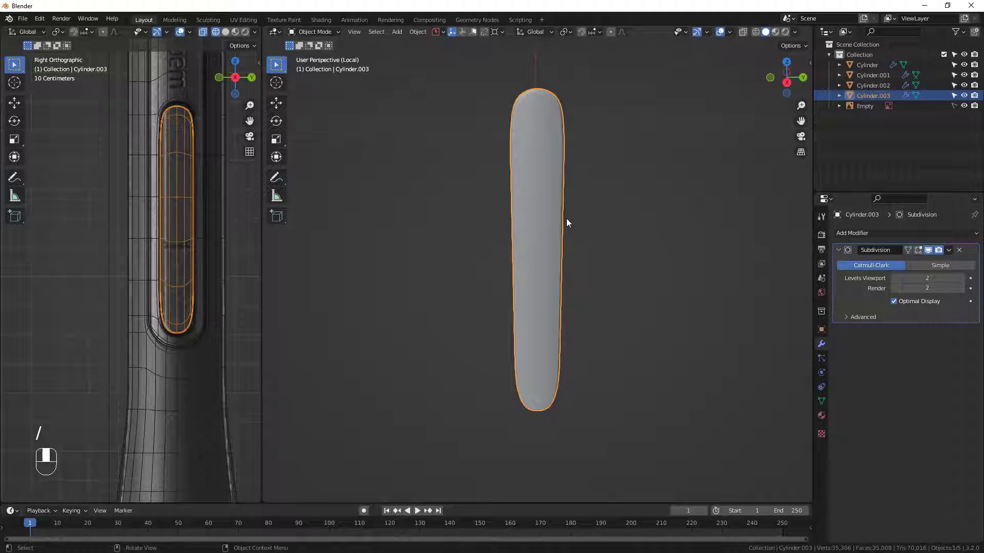
middle_click_drag(563, 220, 535, 173)
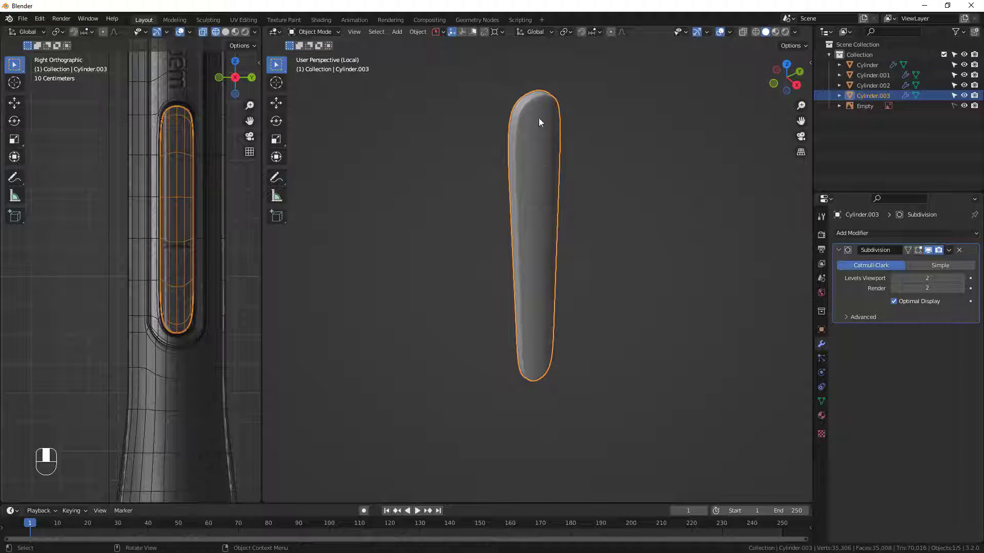
Select the third crosswise edge loop from the button's upper end and flatten it by scaling it to 0 along Z.
key("Tab")
middle_click_drag(523, 235, 571, 341)
scroll(571, 342, "up", 1)
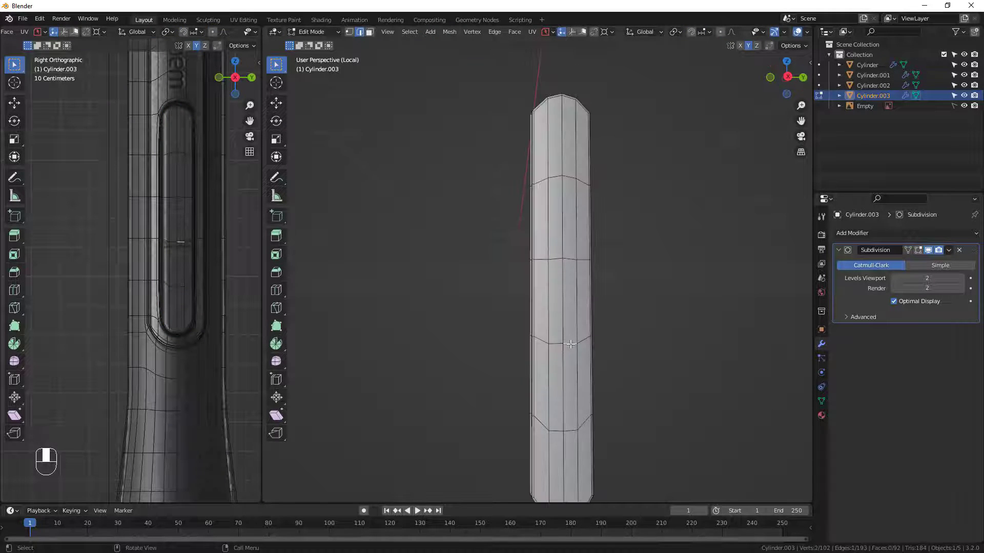
left_click(576, 345, "alt")
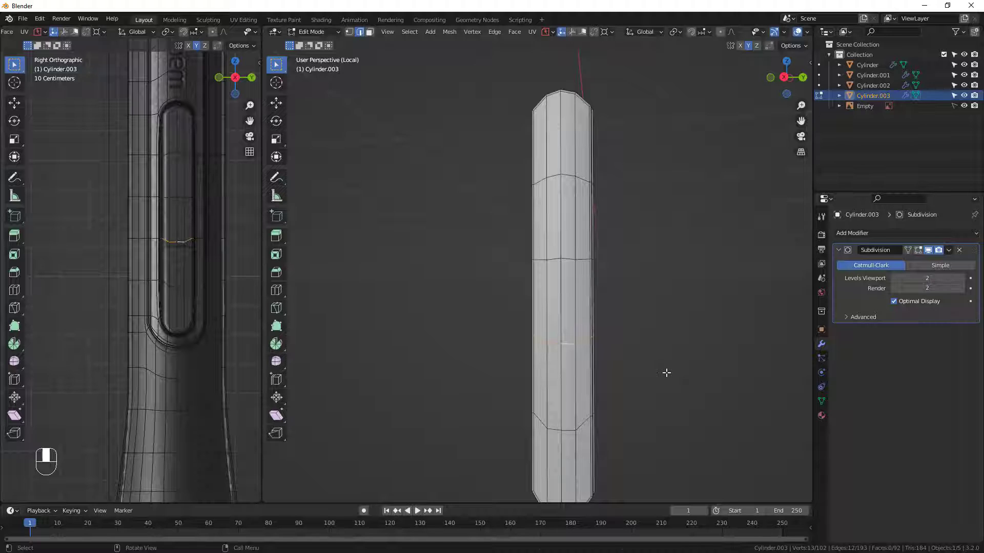
type("sz")
type("0")
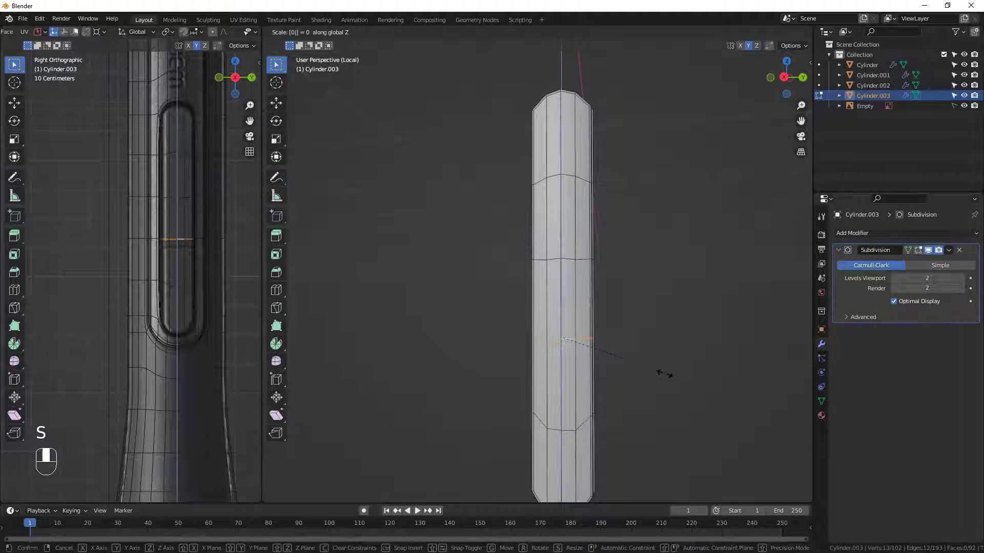
key("Return")
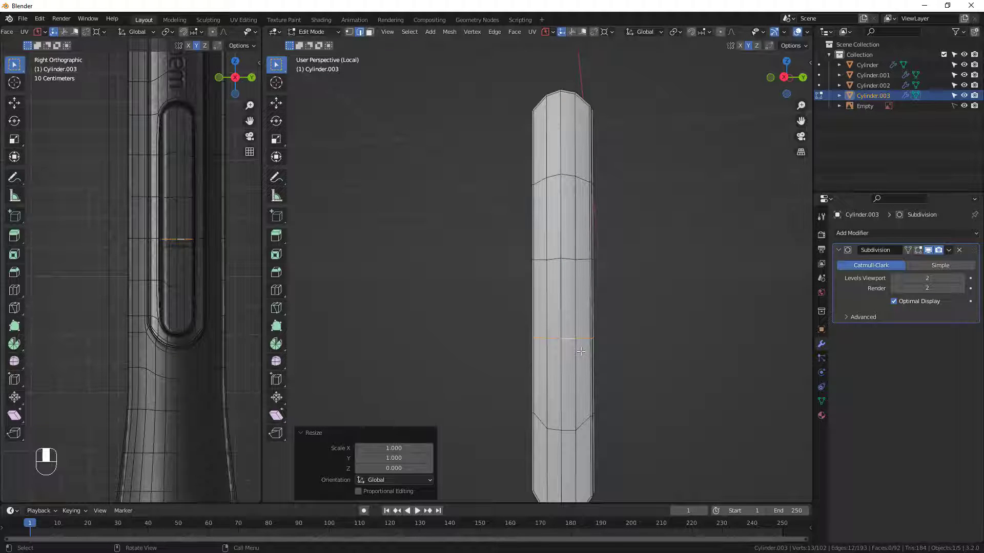
Slide the flattened edge loop down to the reference's button split line, by a factor of about -0.138.
key("g")
key("g")
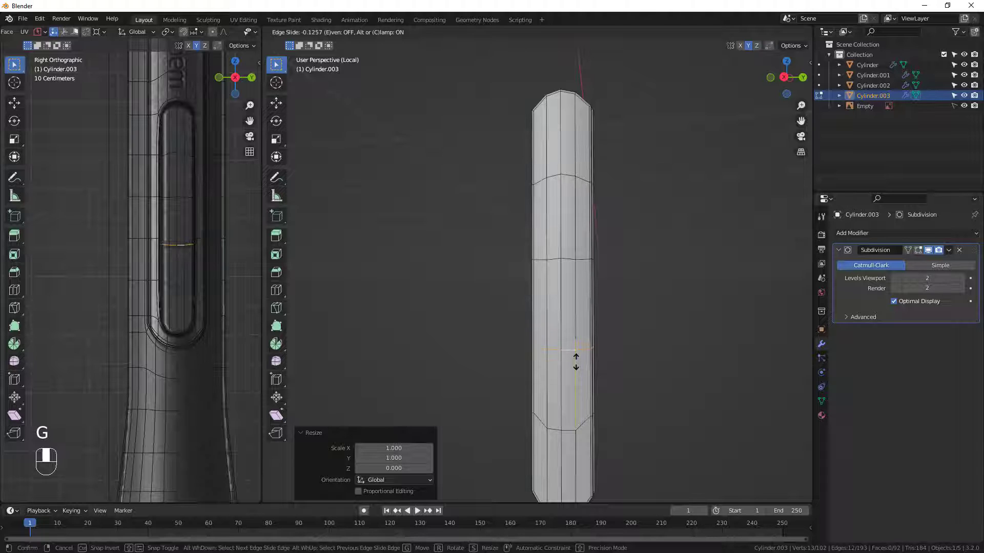
left_click(578, 362)
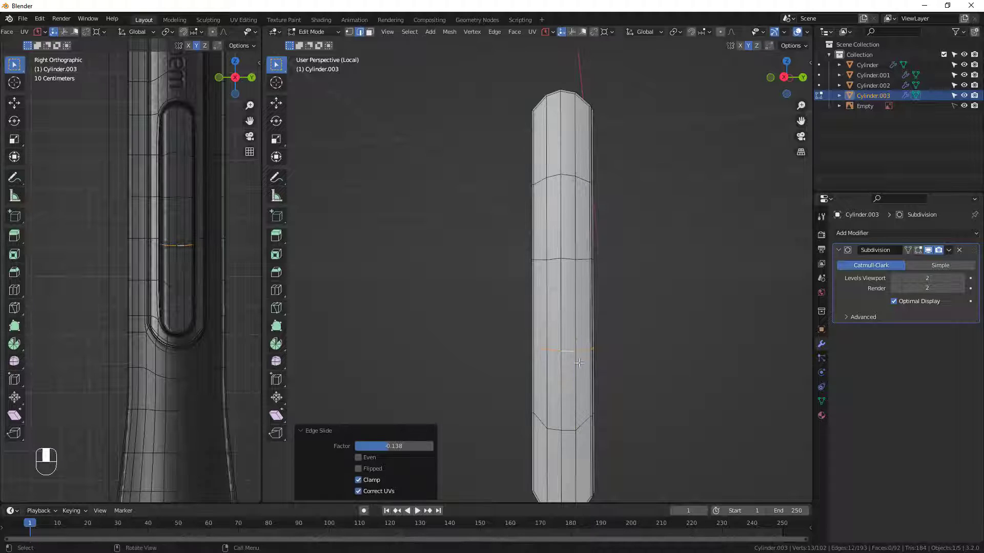
Flatten the button's split edge loop again by scaling it to 0 along Z.
key("s")
key("z")
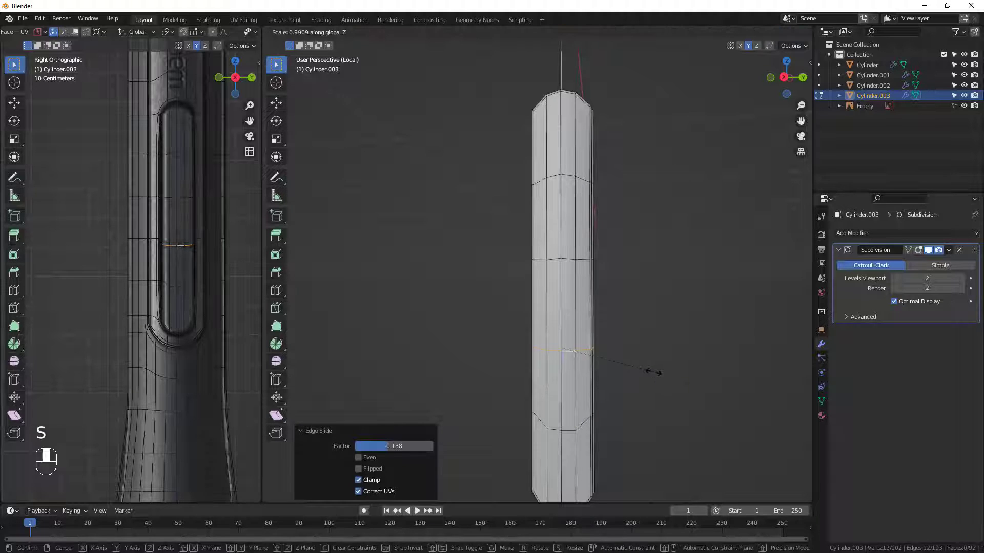
key("0")
left_click(653, 372)
Bevel the flattened split loop into a single-segment band with a width of 0.0102 m.
middle_click_drag(555, 350, 577, 357)
scroll(575, 349, "up", 4)
scroll(578, 357, "up", 2)
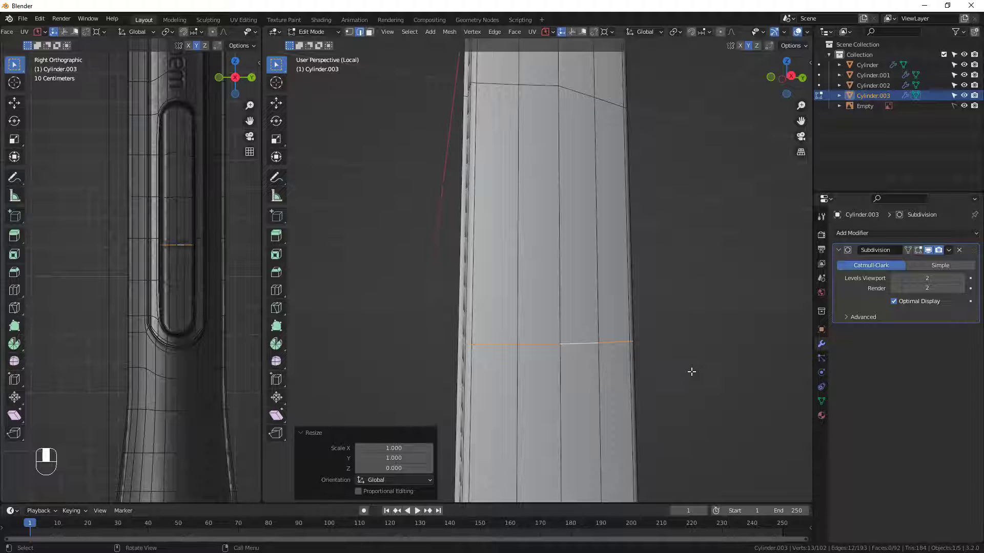
key("ctrl+b")
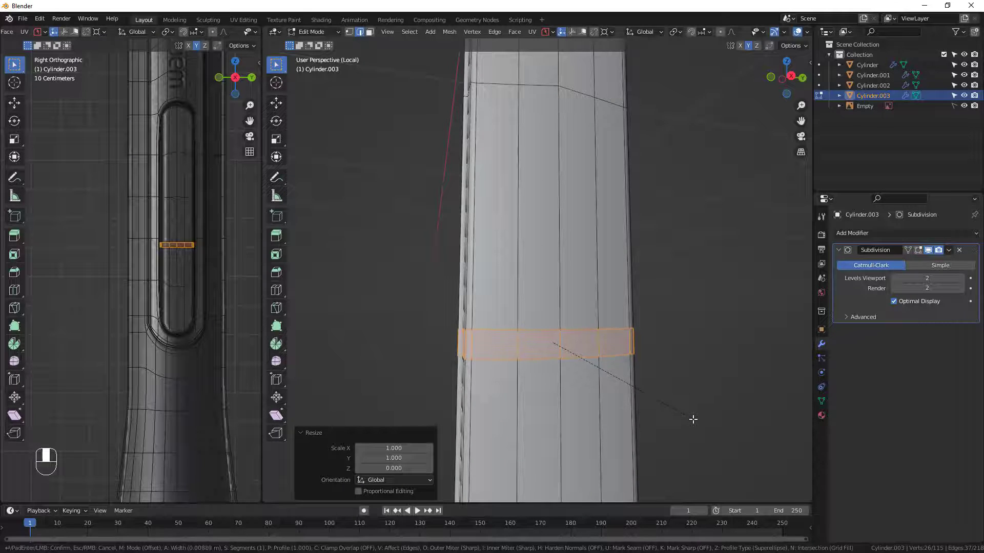
left_click(691, 417)
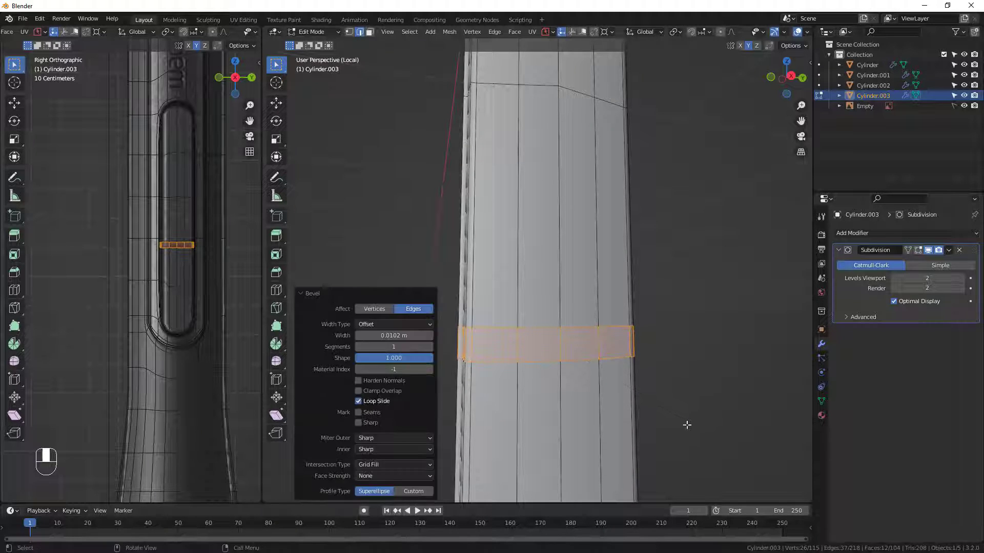
Select the extra lengthwise edge loop along the button's side wall and dissolve its edges.
middle_click_drag(687, 421, 483, 355)
middle_click_drag(678, 328, 543, 330)
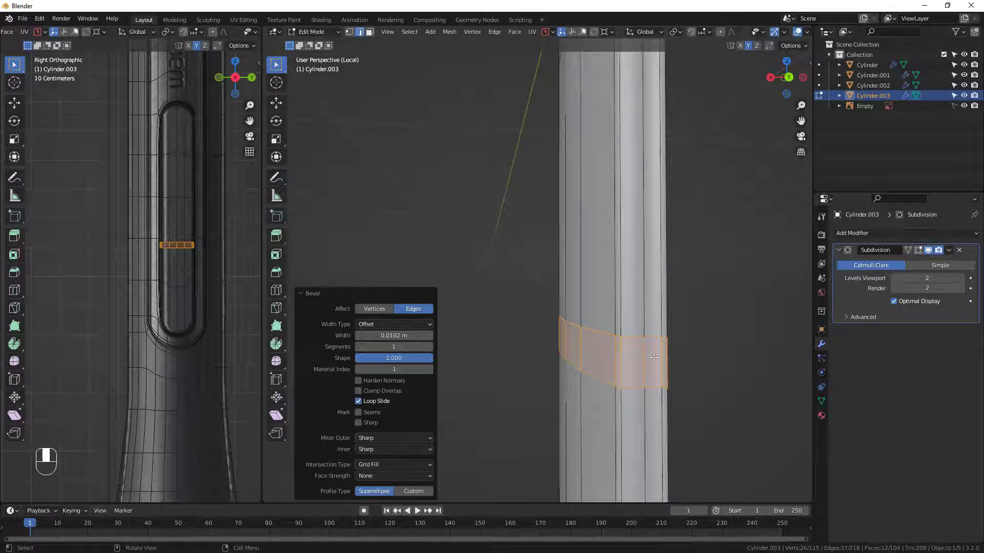
middle_click_drag(653, 357, 636, 404)
left_click(623, 383)
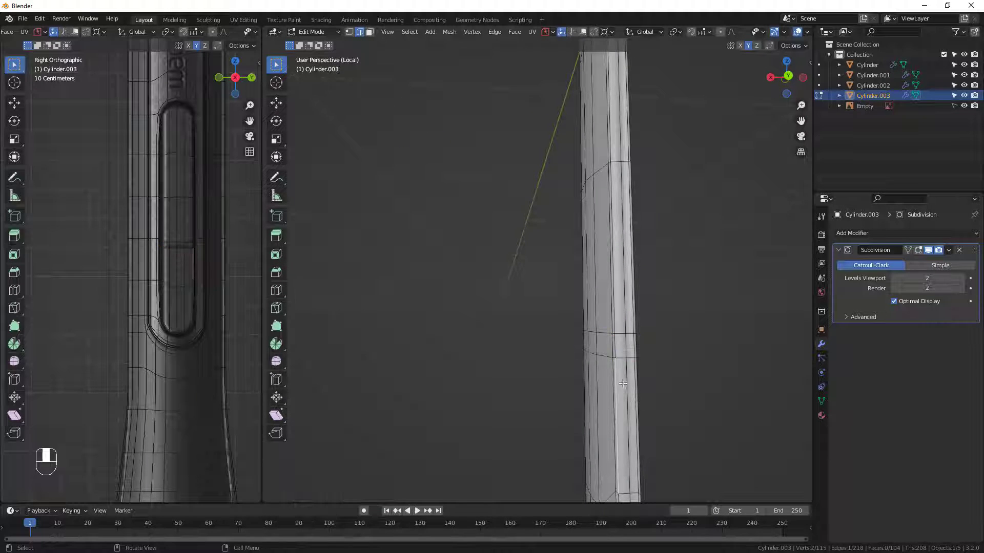
left_click(626, 376, "alt")
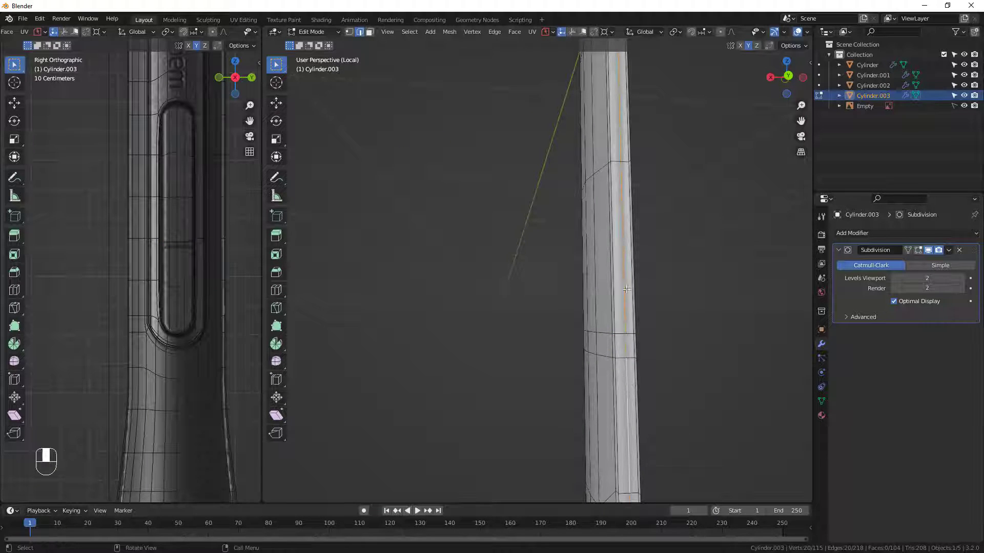
middle_click_drag(626, 377, 627, 367)
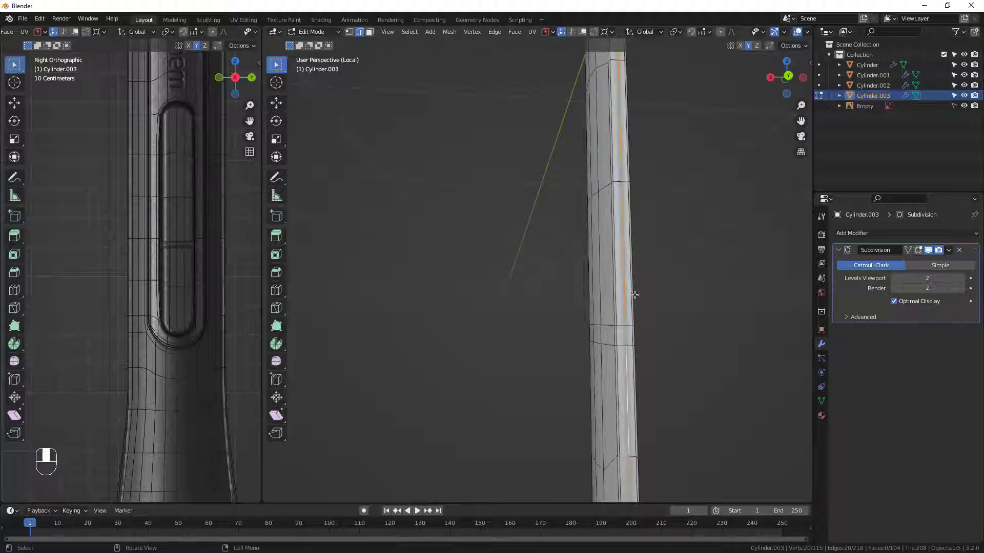
key("x")
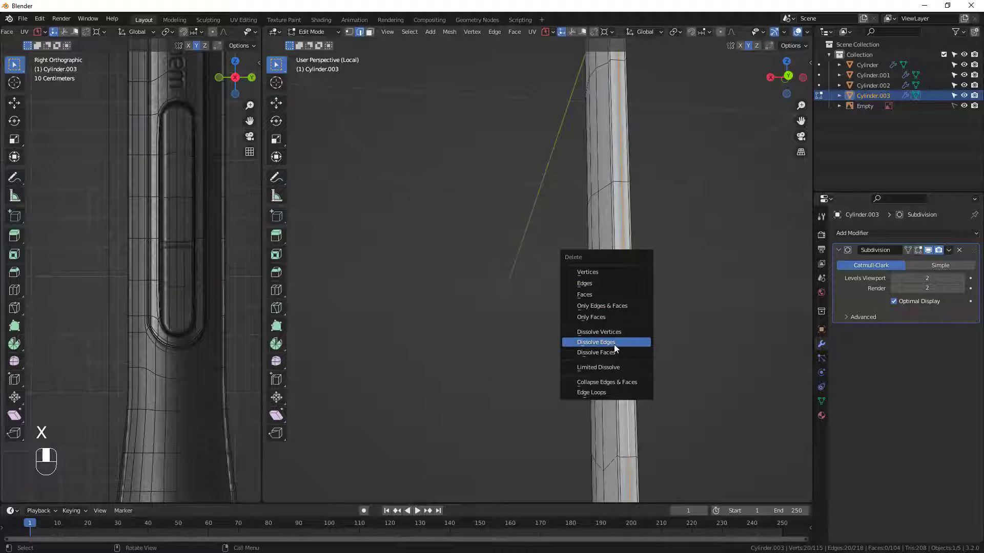
left_click(617, 343)
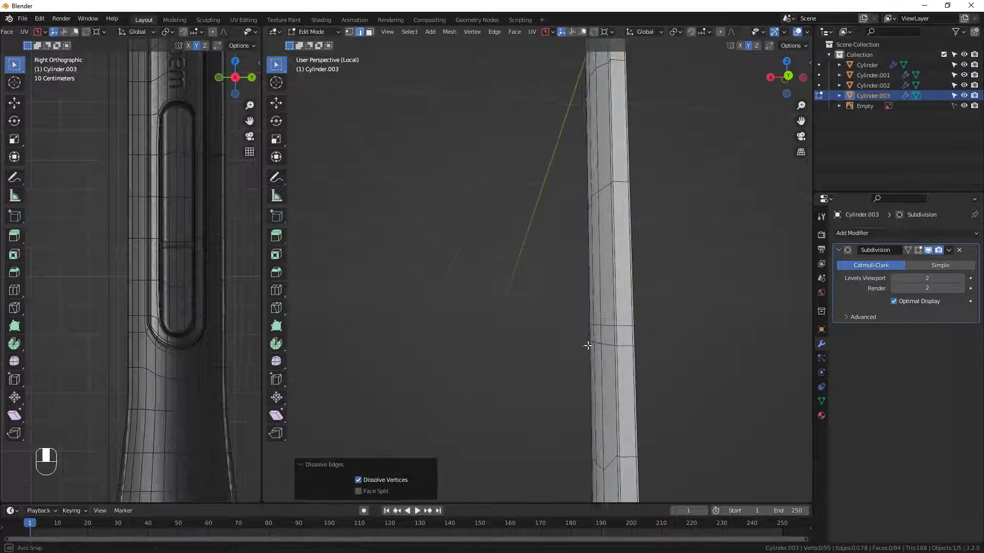
Select the bevelled band's faces across the button's front and around both side corners, and delete them.
middle_click_drag(588, 346, 757, 325)
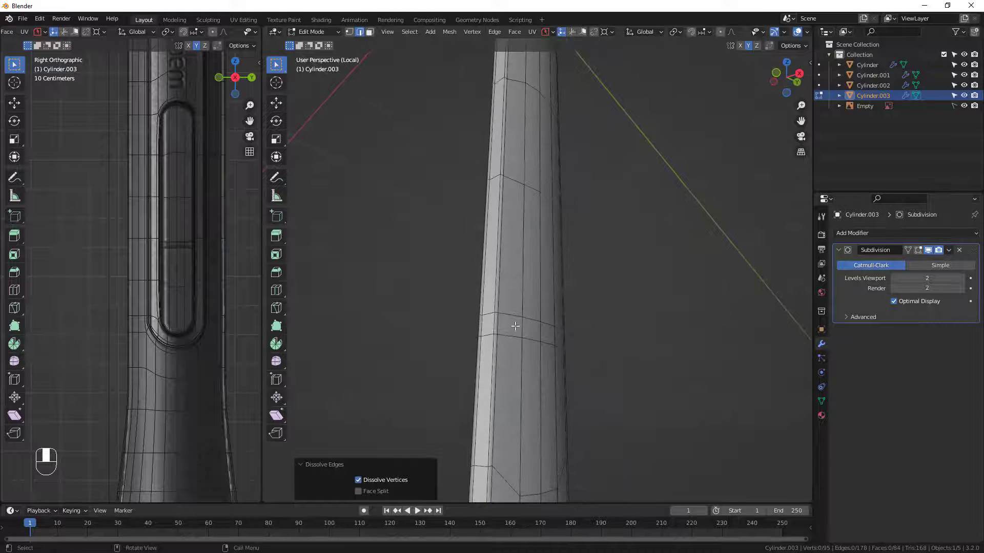
middle_click_drag(476, 319, 578, 334)
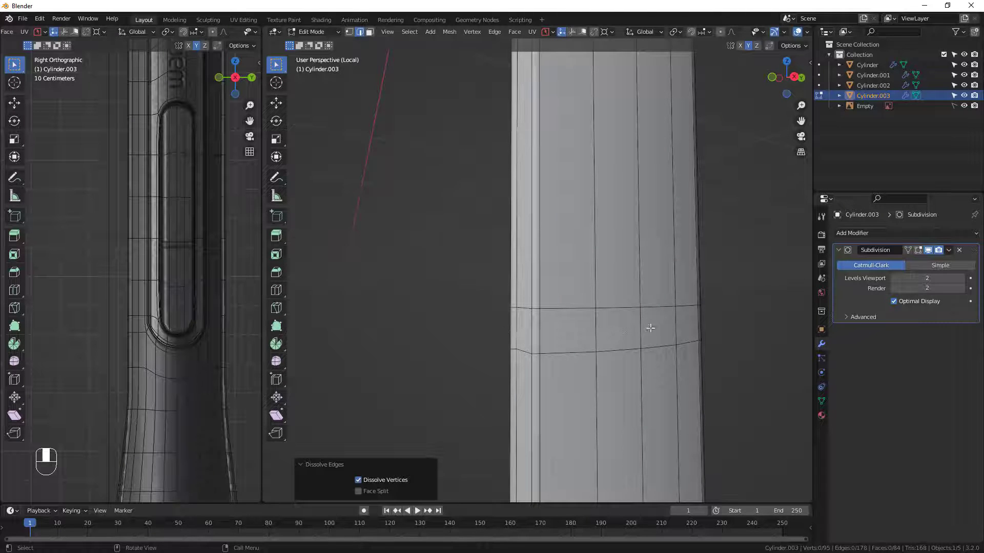
middle_click_drag(651, 328, 361, 325)
key("3")
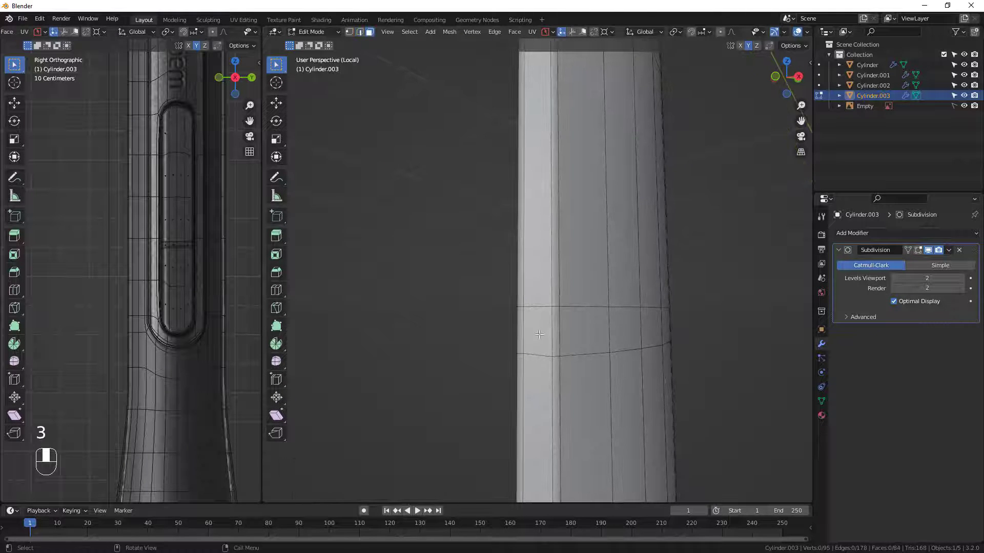
left_click(539, 334)
left_click(716, 336, "ctrl+shift")
left_click(574, 314, "ctrl+shift")
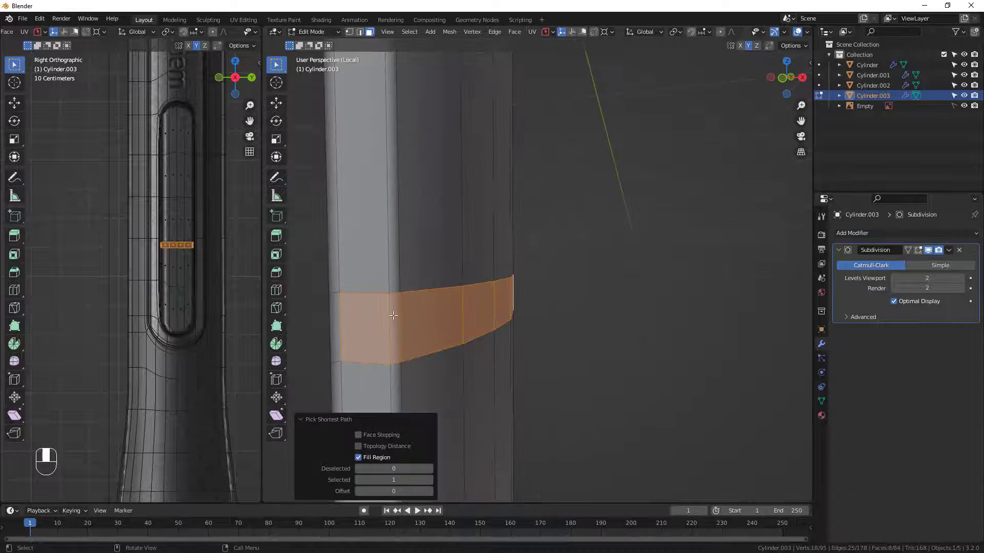
key("x")
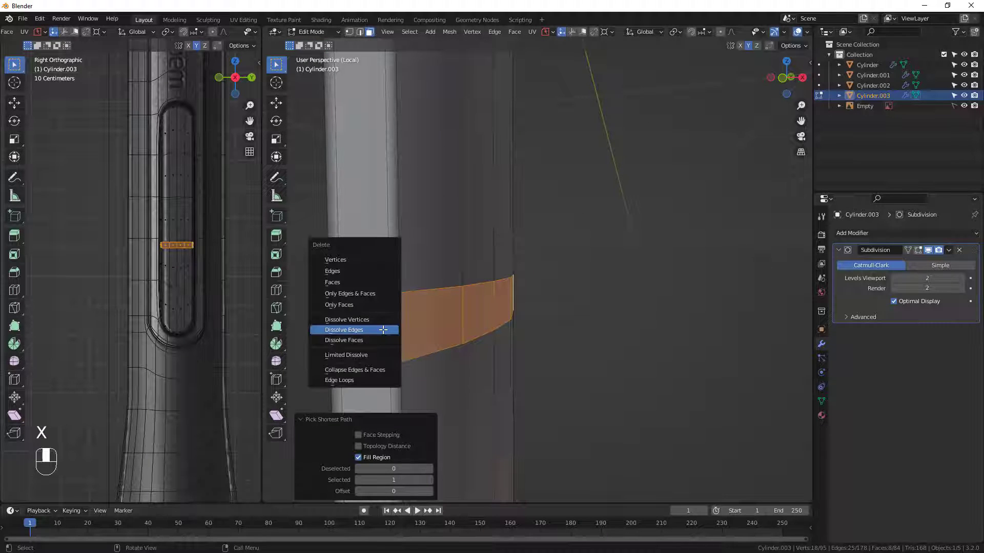
left_click(346, 283)
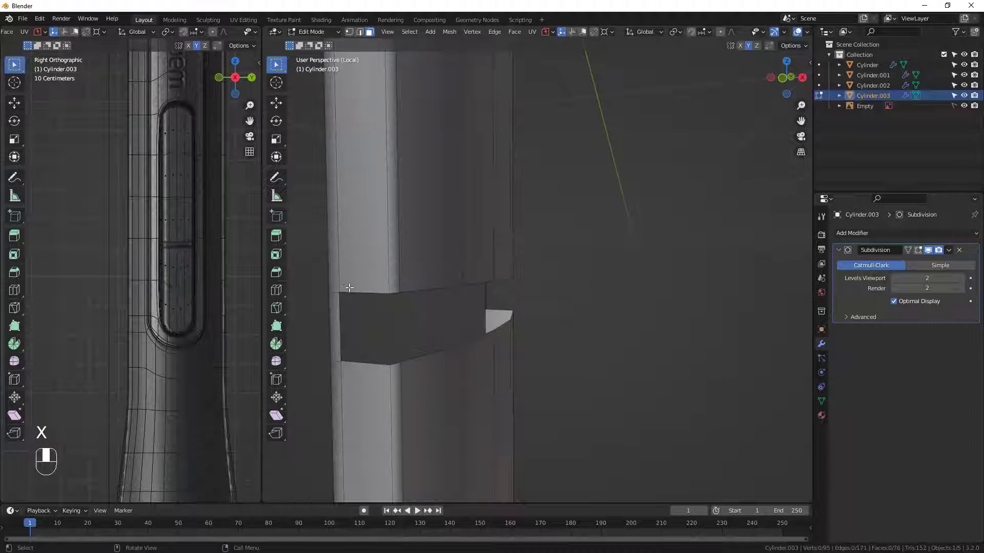
Select the two short edges at opposite ends of the gap and fill a recessed back face between them.
middle_click_drag(347, 283, 410, 303)
scroll(391, 303, "up", 2)
key("2")
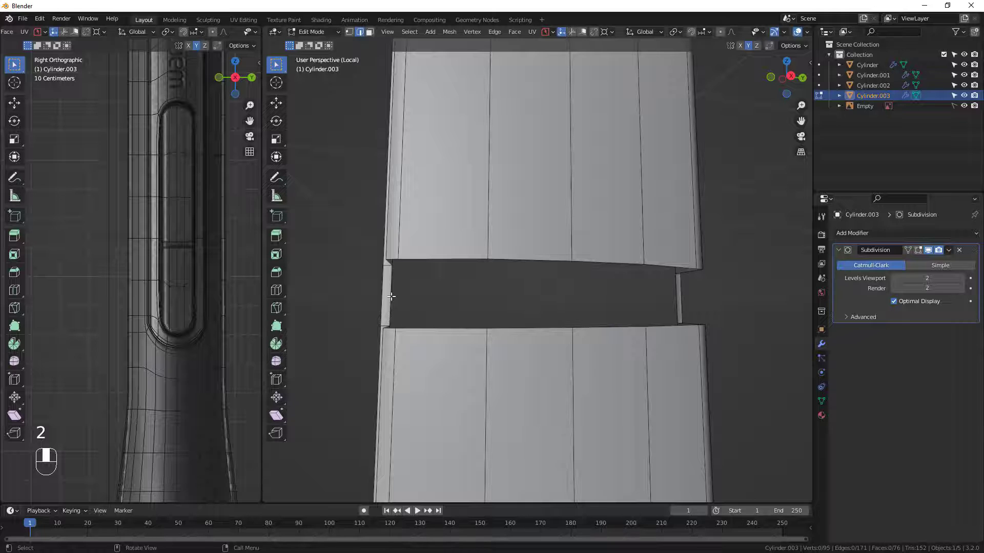
left_click(391, 296)
middle_click_drag(391, 296, 400, 326)
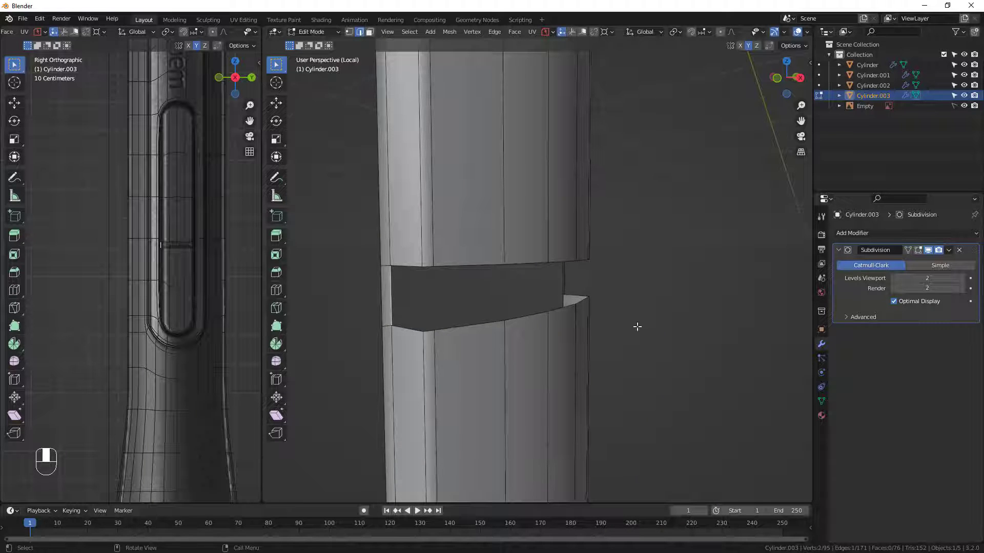
middle_click_drag(637, 326, 564, 332)
middle_click_drag(666, 328, 637, 325)
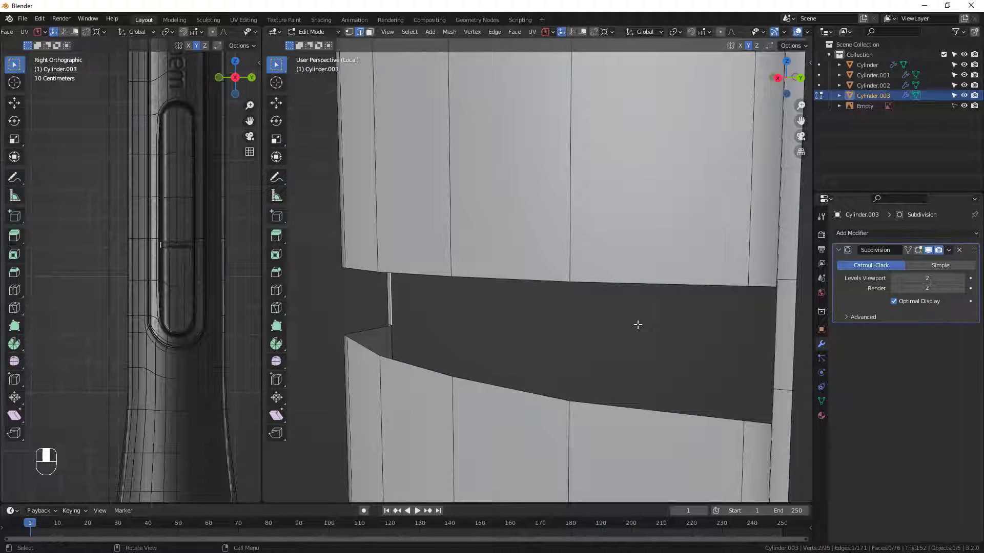
left_click(777, 327, "shift")
scroll(592, 340, "down", 4)
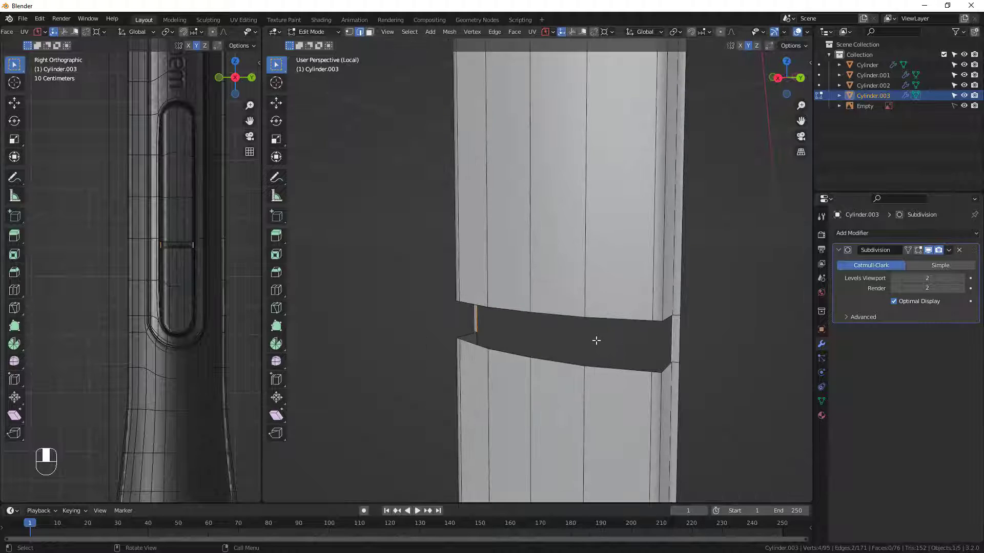
key("f")
middle_click_drag(524, 347, 598, 302)
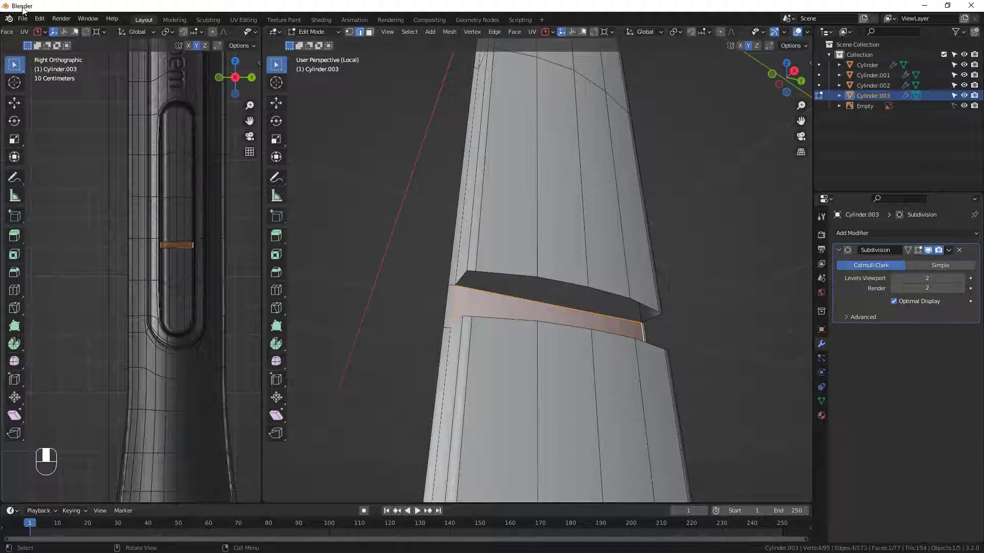
Look up the F2 add-on in the add-on preferences, then close the preferences.
left_click(42, 19)
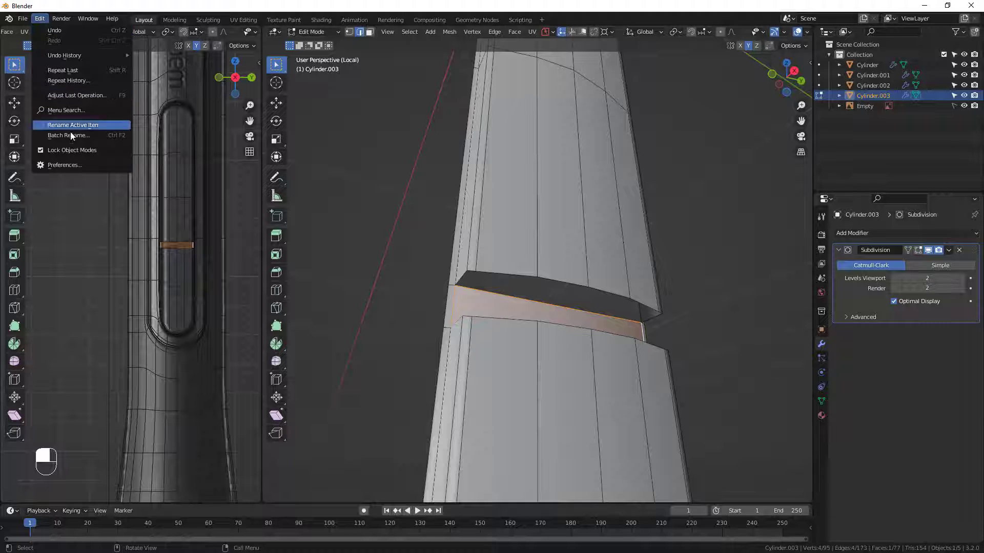
left_click(72, 168)
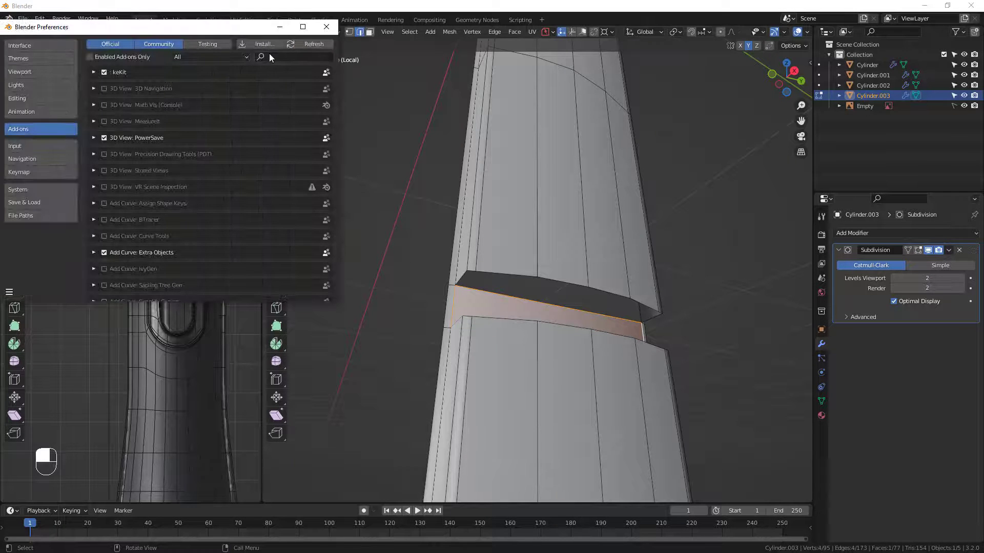
left_click(270, 56)
type("F2")
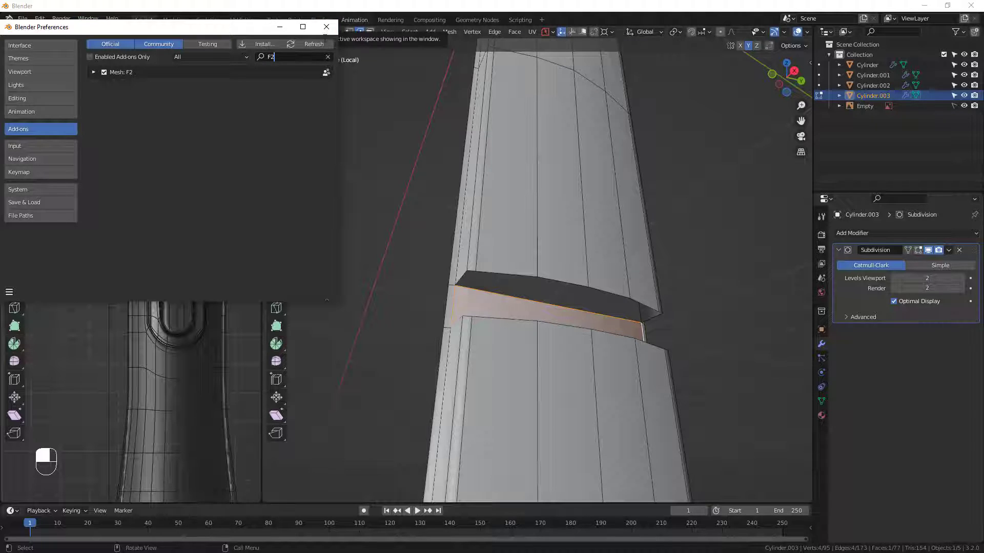
left_click(326, 27)
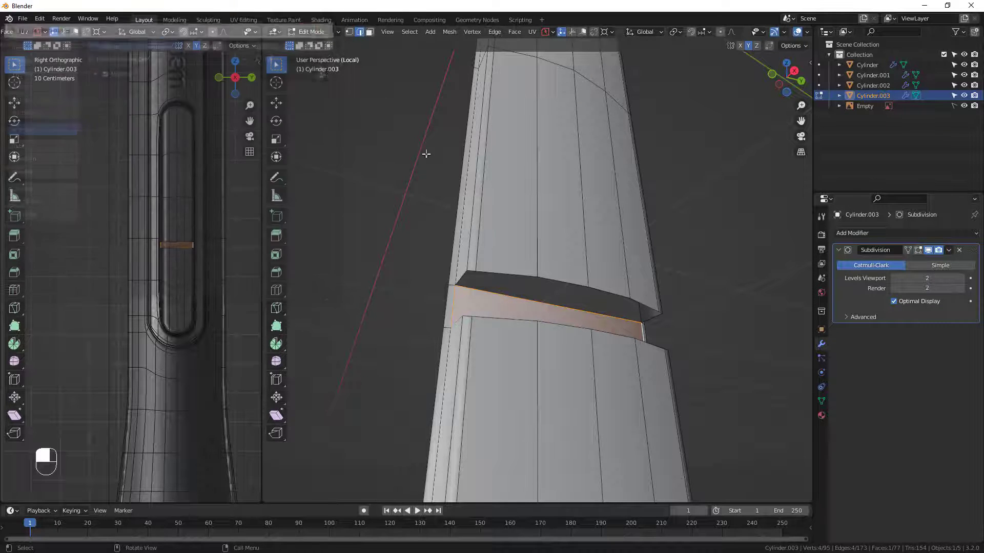
Select the boundary loops of the gap's upper and lower openings and fill each with a face.
mouse_move(556, 283)
middle_mouse_down()
mouse_move(530, 307)
mouse_move(553, 270)
middle_mouse_up()
scroll(530, 306, "up", 3)
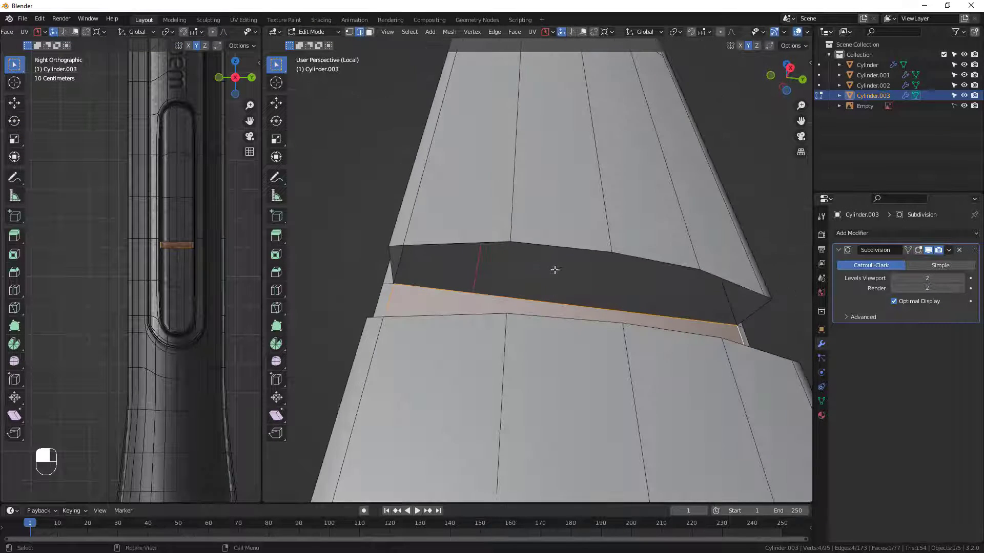
left_click(553, 242)
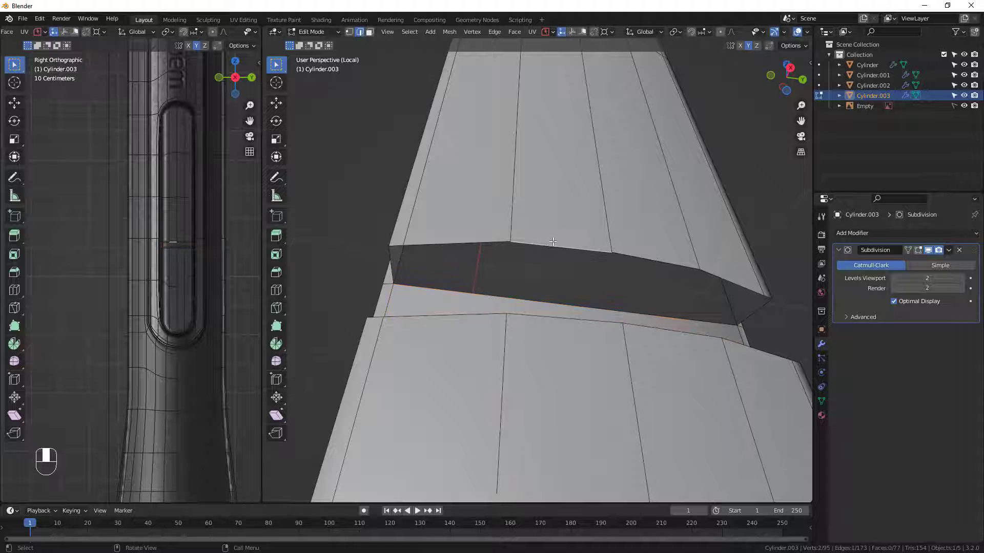
left_click(547, 248, "alt")
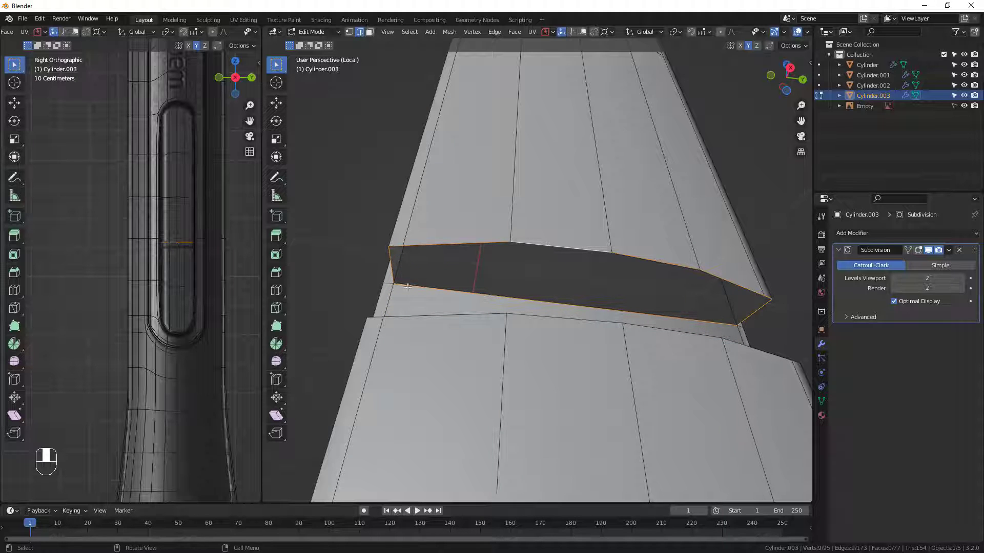
key("f")
mouse_move(570, 312)
middle_mouse_down()
mouse_move(538, 363)
mouse_move(559, 321)
middle_mouse_up()
left_click(539, 360, "alt")
key("f")
Knife-cut three lines across the gap's recessed wall and end caps, joining the middle lengthwise edges above and below.
middle_click_drag(655, 295, 487, 314)
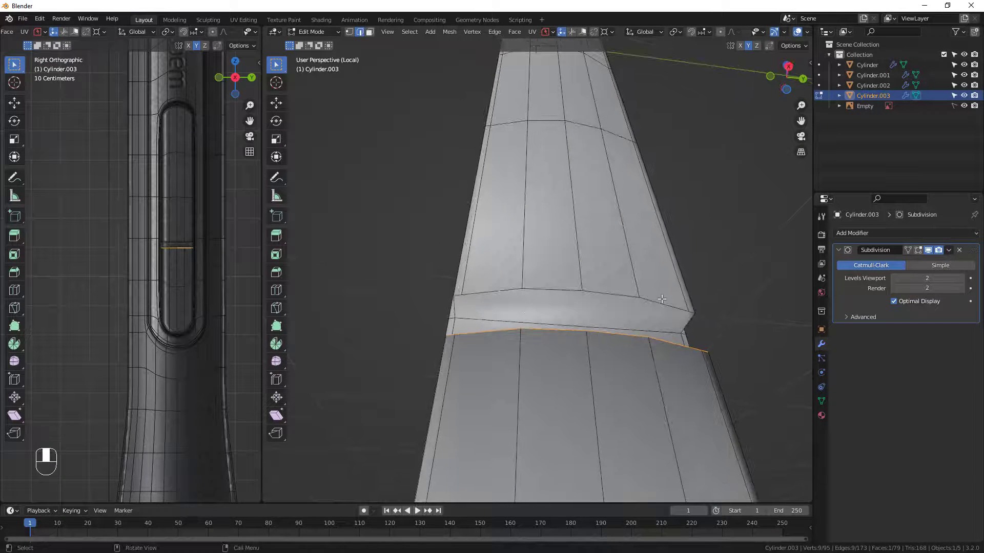
middle_click_drag(655, 311, 509, 334)
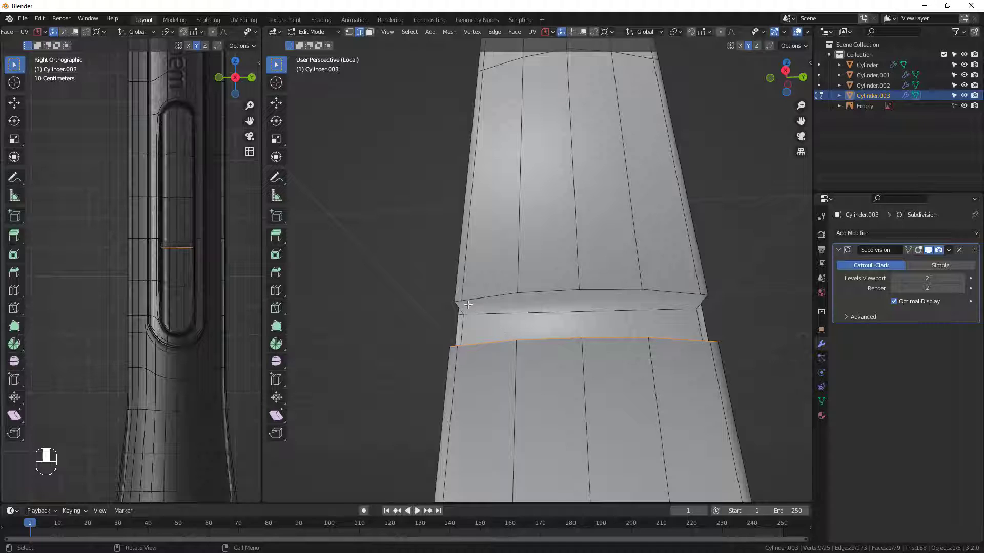
key("k")
middle_click_drag(526, 334, 527, 358)
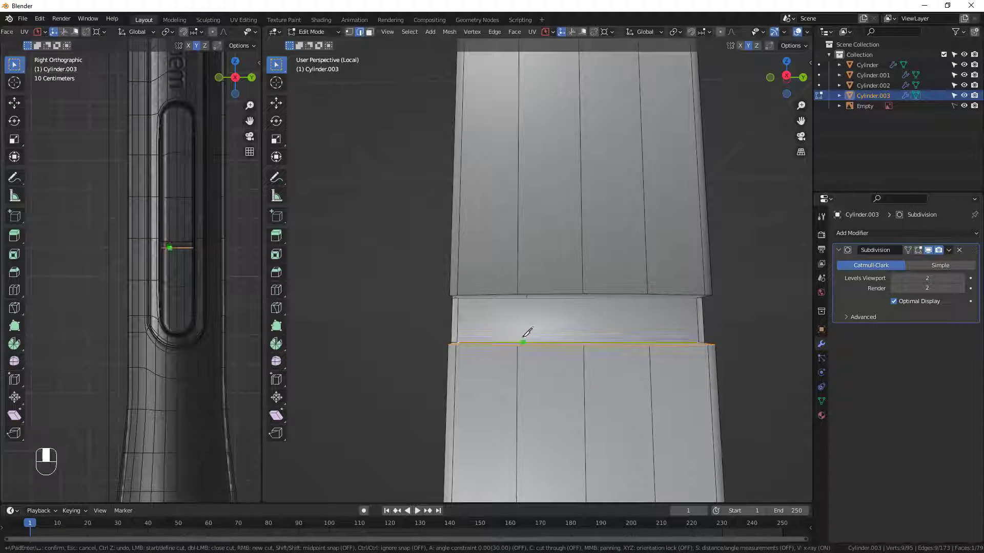
left_click(517, 294)
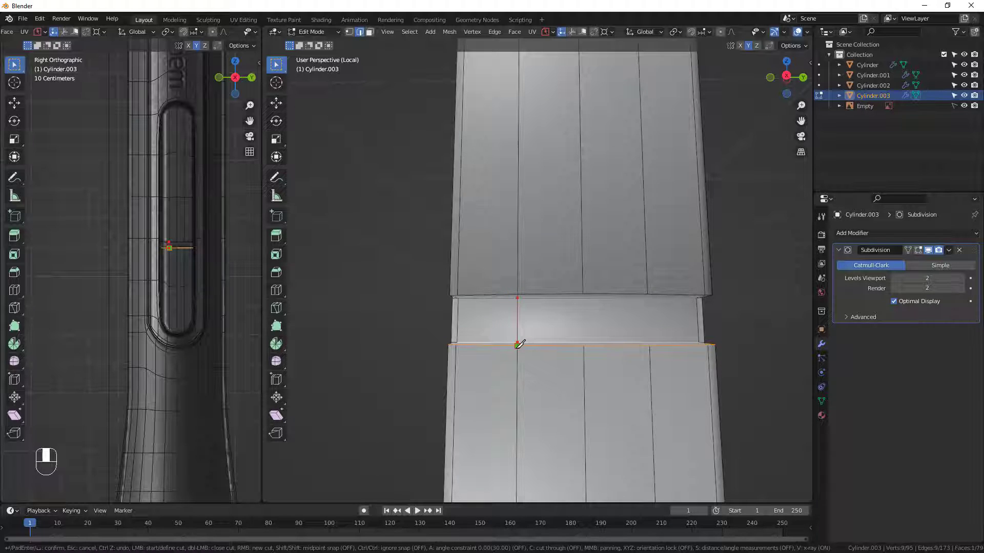
left_click(583, 294)
left_click(649, 346)
middle_click_drag(484, 327, 457, 297)
key("Return")
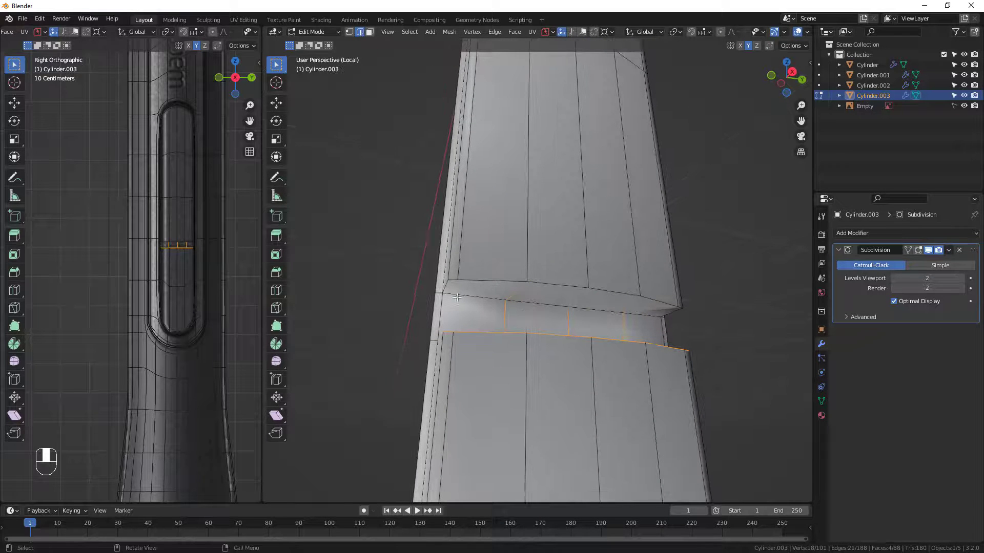
middle_click_drag(487, 326, 436, 322)
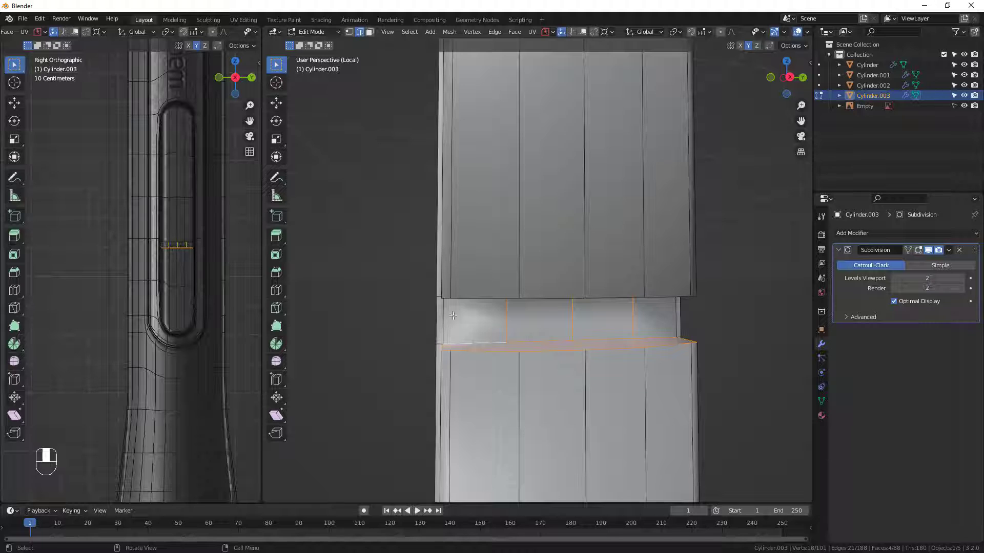
key("k")
middle_click_drag(447, 324, 460, 281)
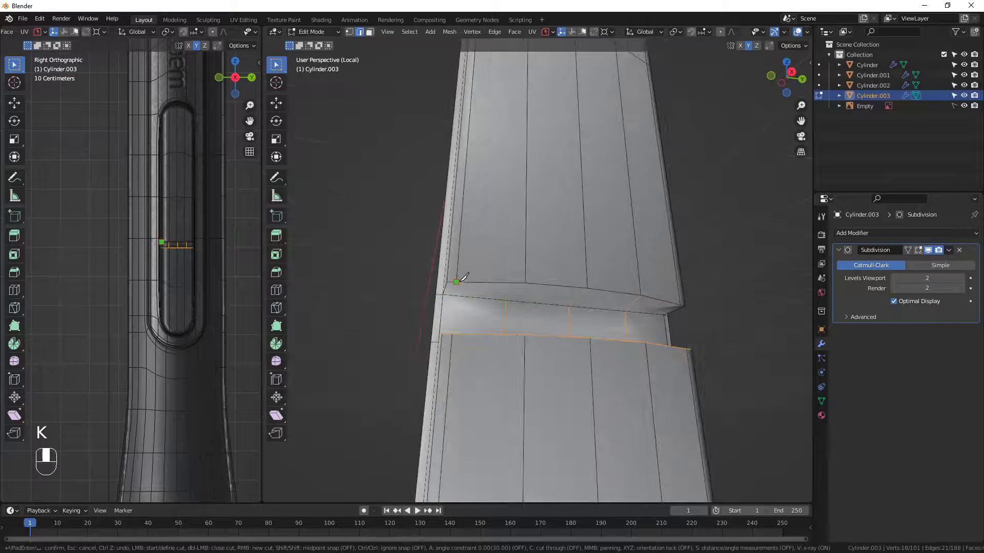
left_click(457, 282)
left_click(452, 338)
key("ctrl")
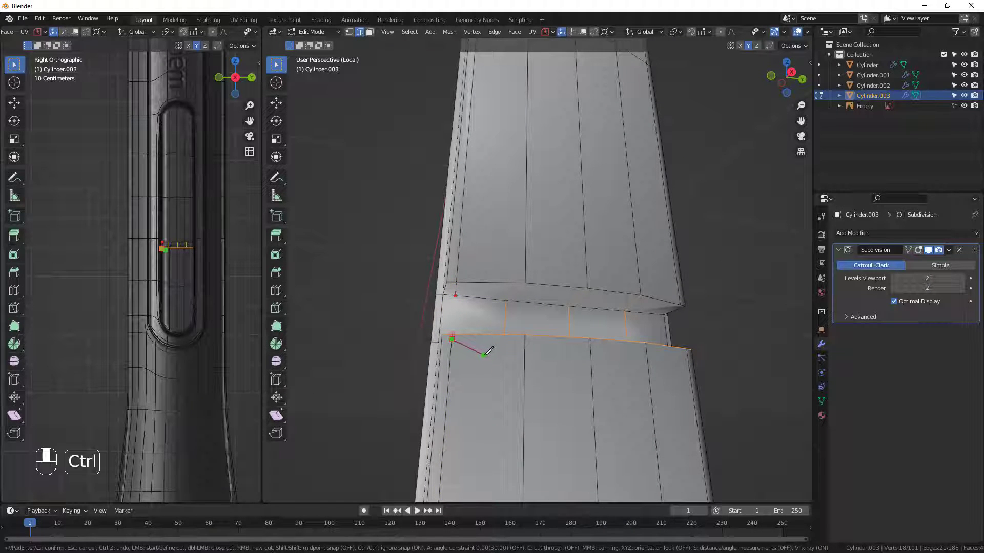
middle_click_drag(463, 340, 472, 342)
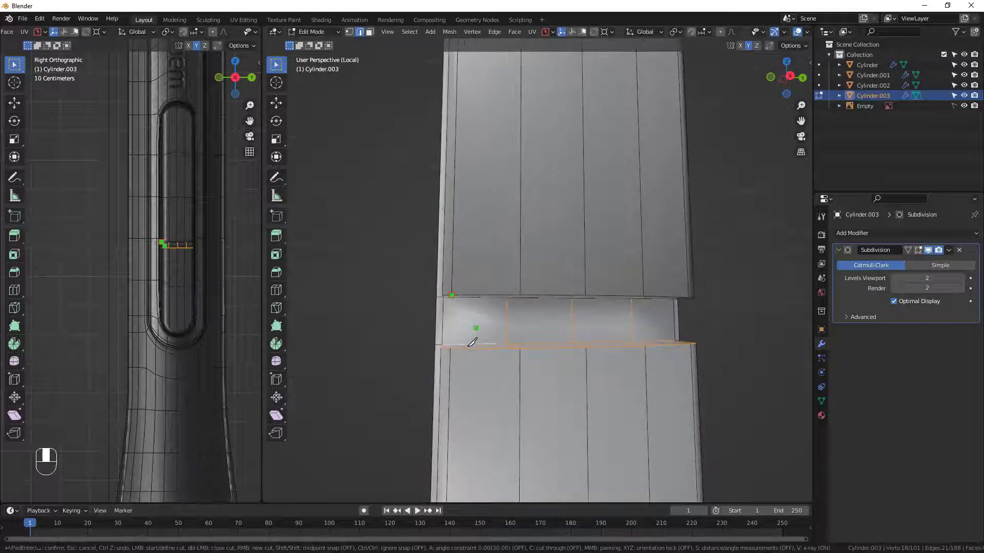
key("Escape")
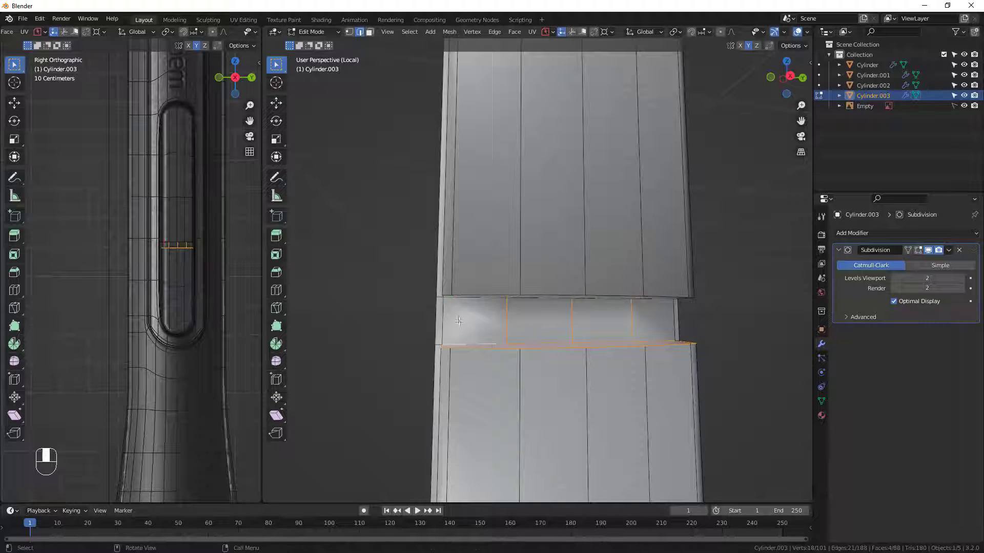
Knife-cut a vertical line near each end of the gap's recessed wall, in line with the outermost lengthwise edges above and below.
key("k")
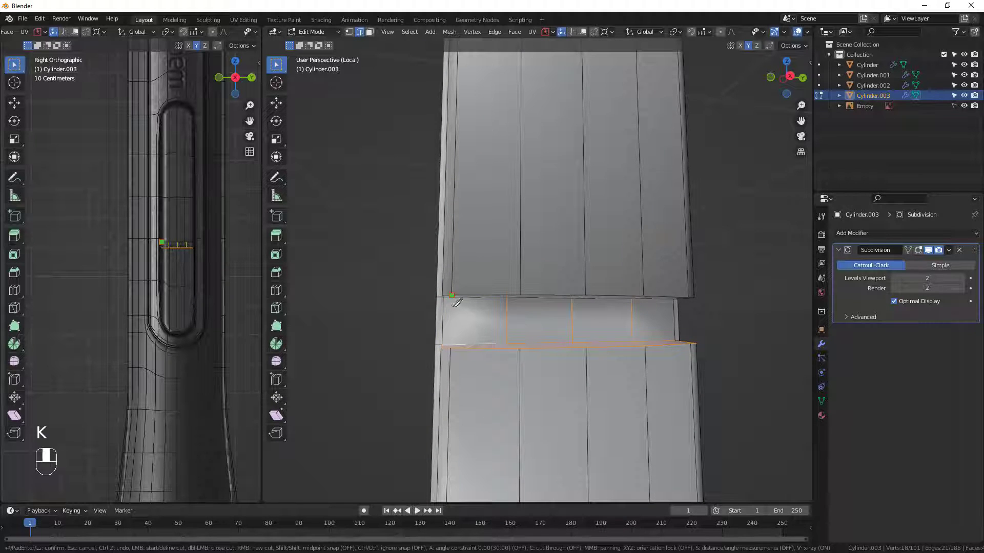
left_click(453, 299)
middle_click_drag(676, 325, 647, 318)
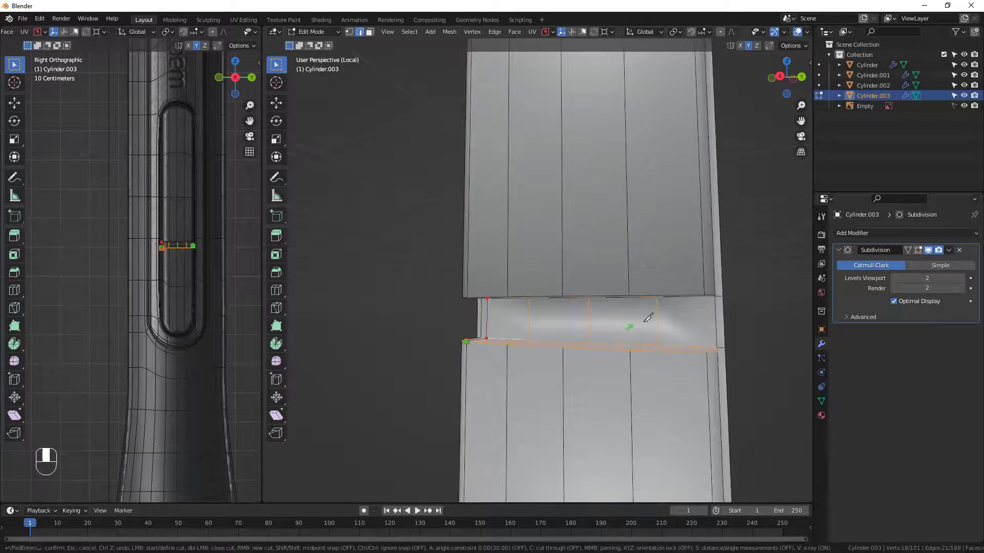
left_click(706, 295)
key("Return")
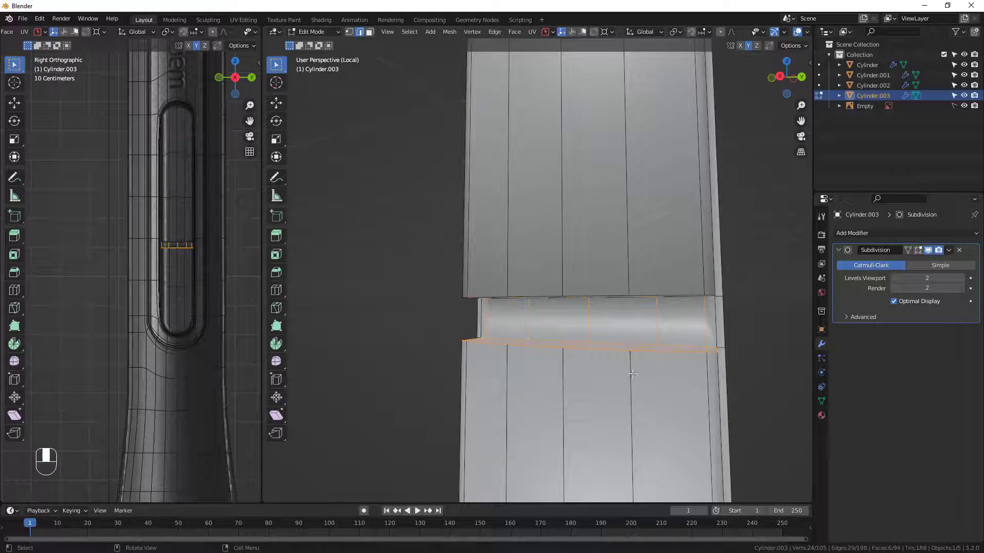
Inspect the recessed split line from several angles, comparing its smoothed shape with the edit mesh.
middle_click_drag(686, 337, 708, 293)
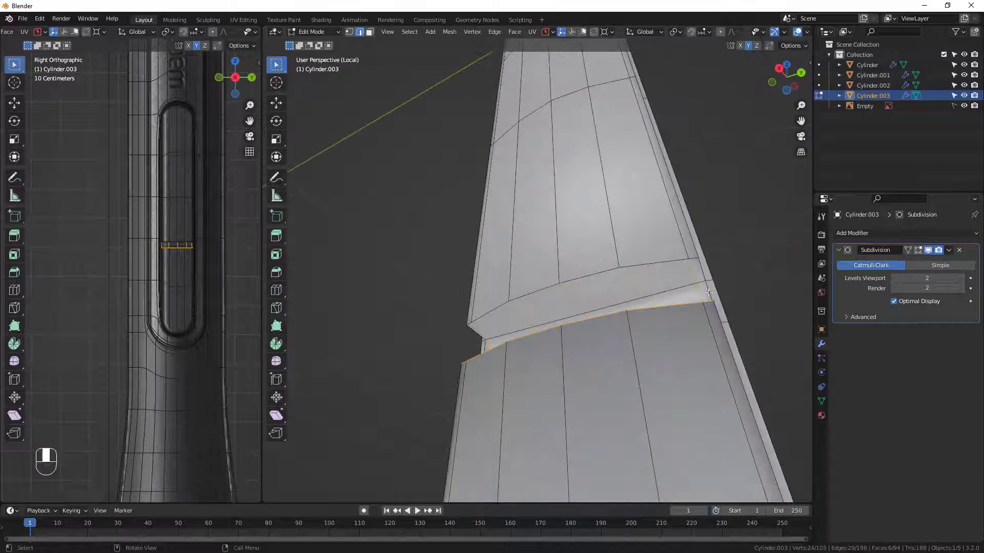
middle_click_drag(541, 325, 542, 292)
key("Tab")
key("Tab")
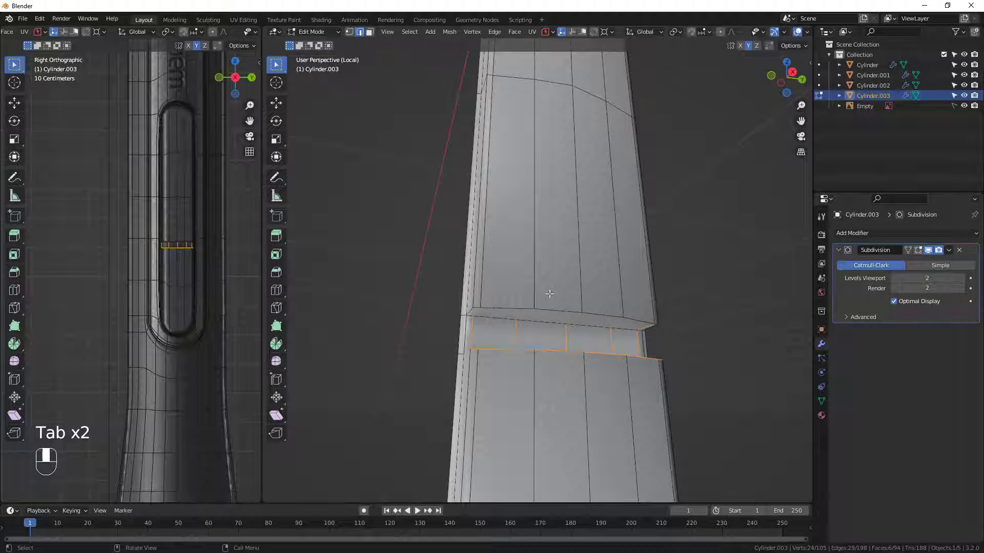
key("Tab")
mouse_move(602, 314)
middle_mouse_down()
mouse_move(639, 321)
mouse_move(579, 314)
mouse_move(594, 307)
middle_mouse_up()
key("Tab")
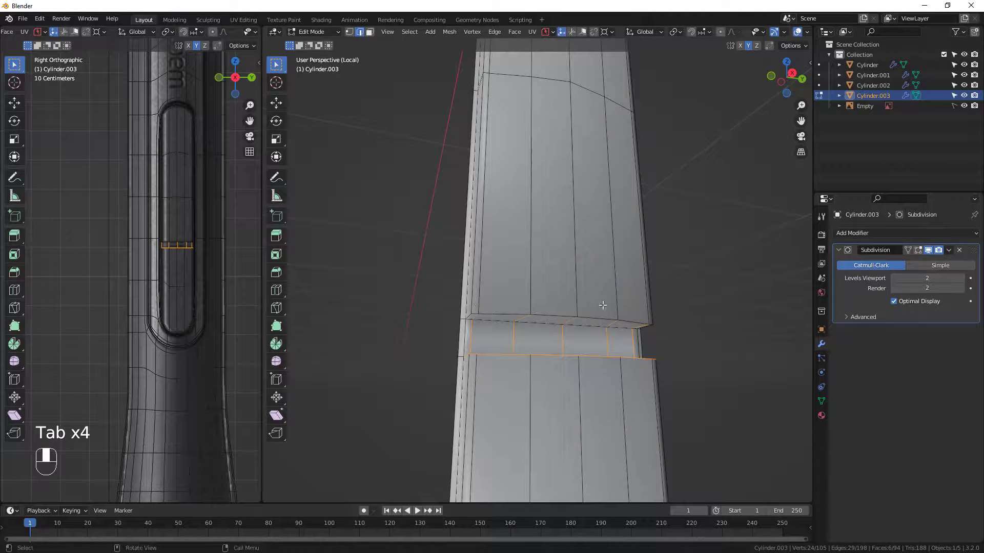
Add a supporting loop cut above the gap and slide it toward the gap's edge with a factor of about 0.767.
key("ctrl+r")
left_click(545, 297)
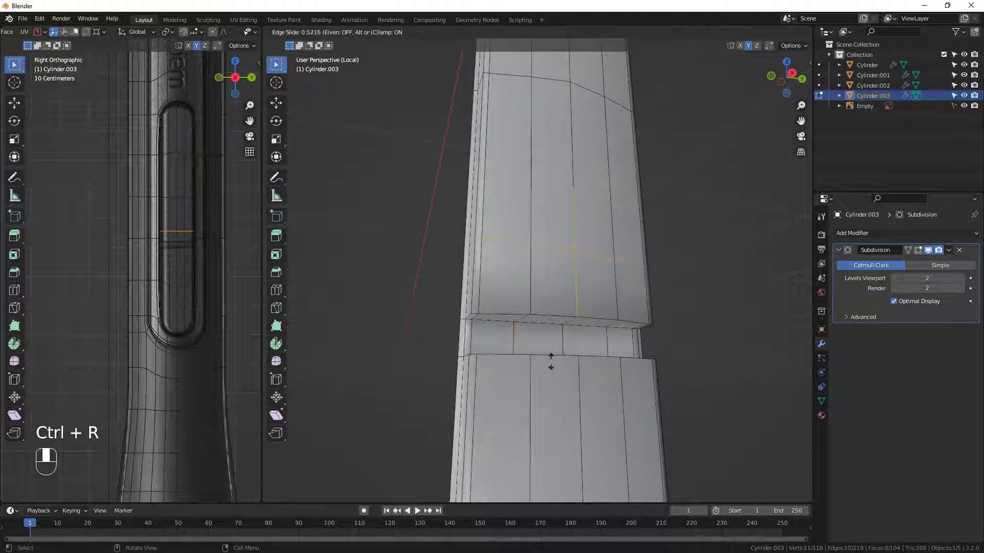
left_click(549, 398)
Add a supporting loop cut just below the gap, slid to a factor of about -0.759, and flatten it by scaling to 0 along Z.
key("ctrl+r")
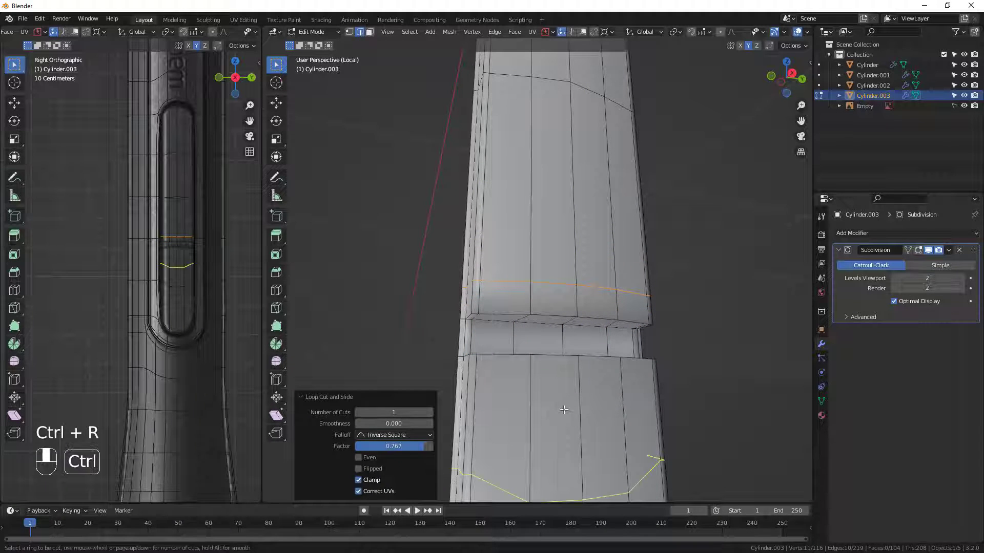
left_click(563, 410)
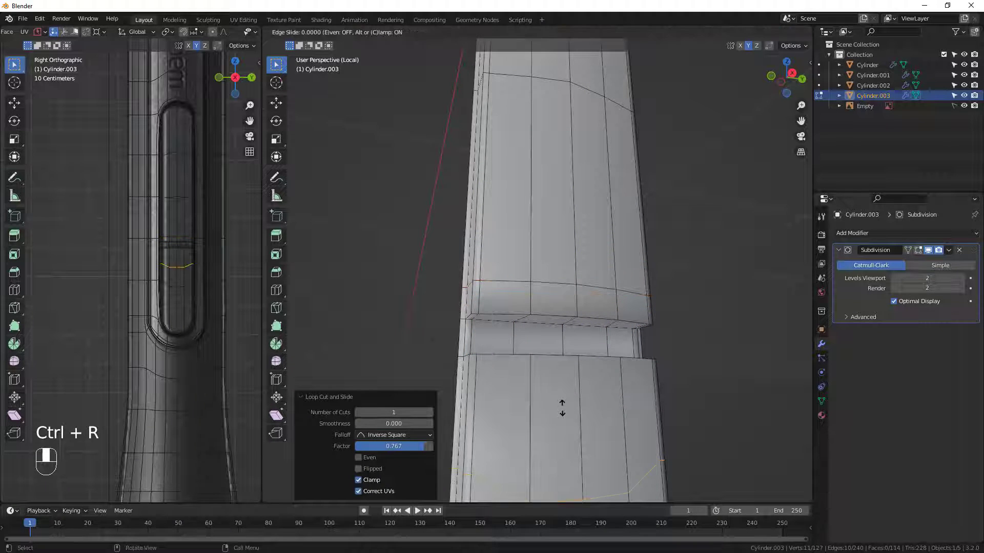
left_click(635, 282)
key("s")
key("z")
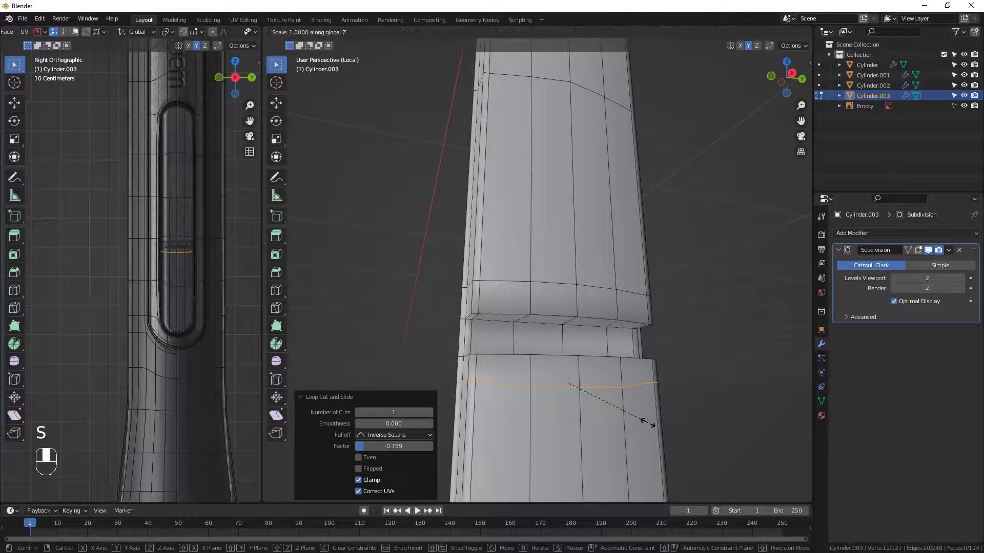
key("0")
key("Return")
key("Tab")
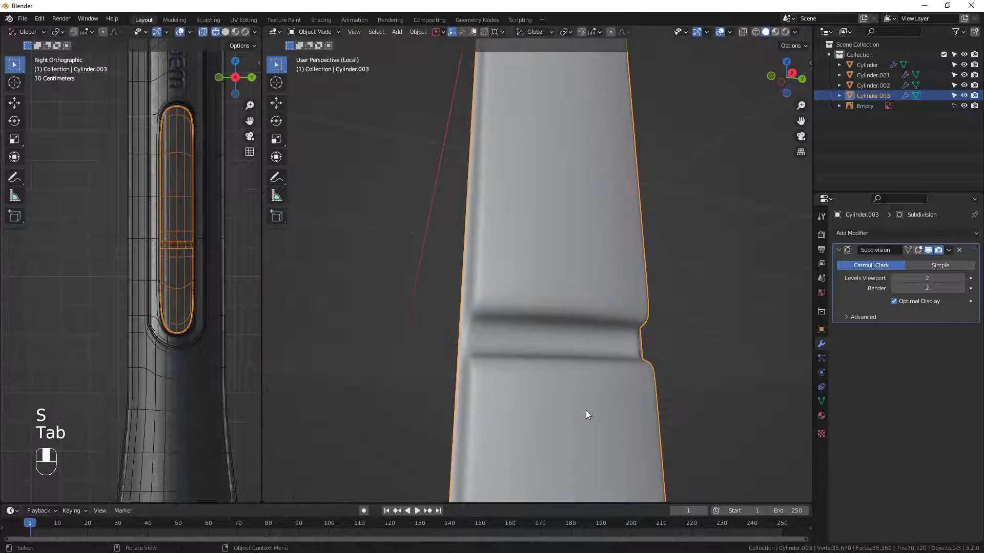
middle_click_drag(586, 410, 644, 294)
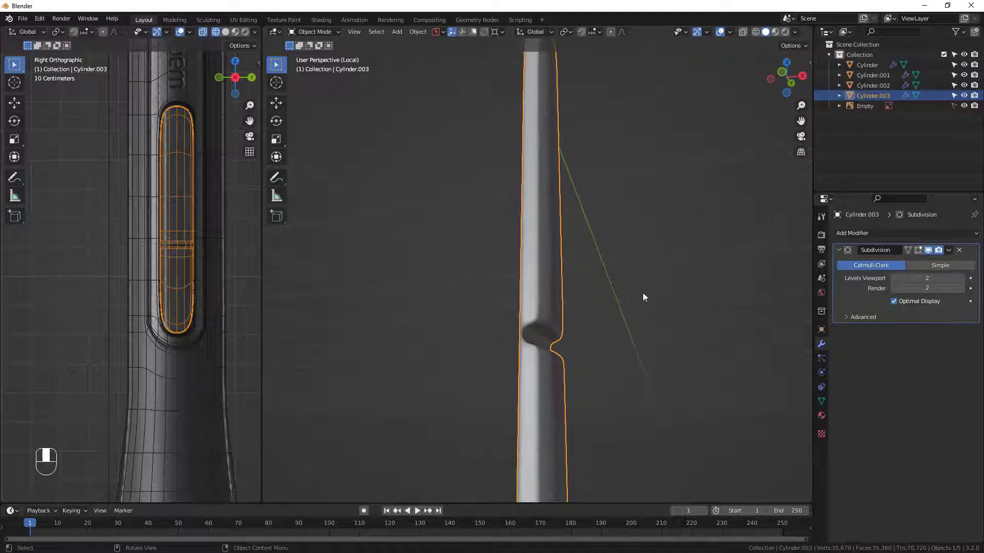
Select the button's outer back boundary loop and extrude it about 0.038 m backward along the global X axis.
key("Tab")
middle_click_drag(514, 308, 526, 378)
left_click(519, 351, "alt")
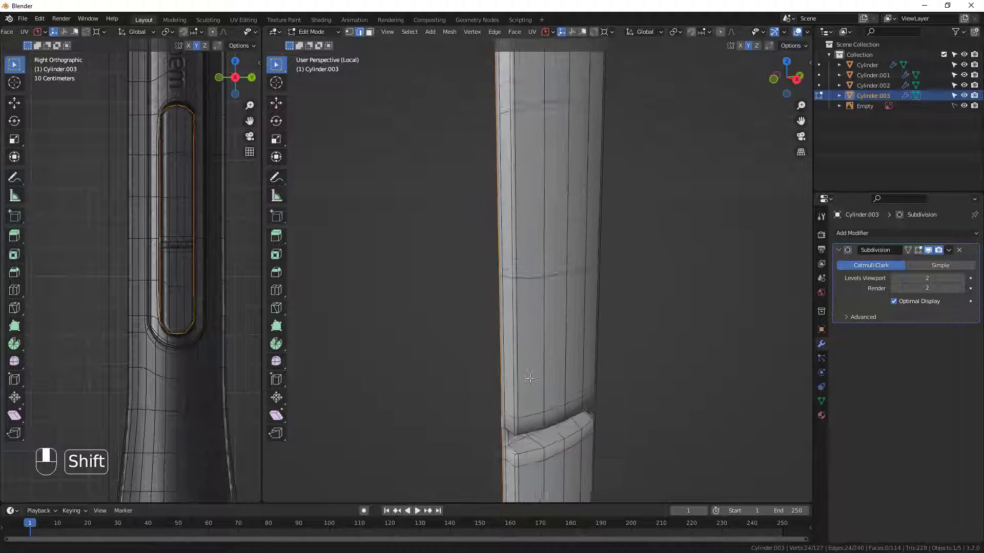
middle_click_drag(532, 292, 542, 373, "shift")
scroll(479, 210, "down", 4)
middle_click_drag(475, 243, 549, 251)
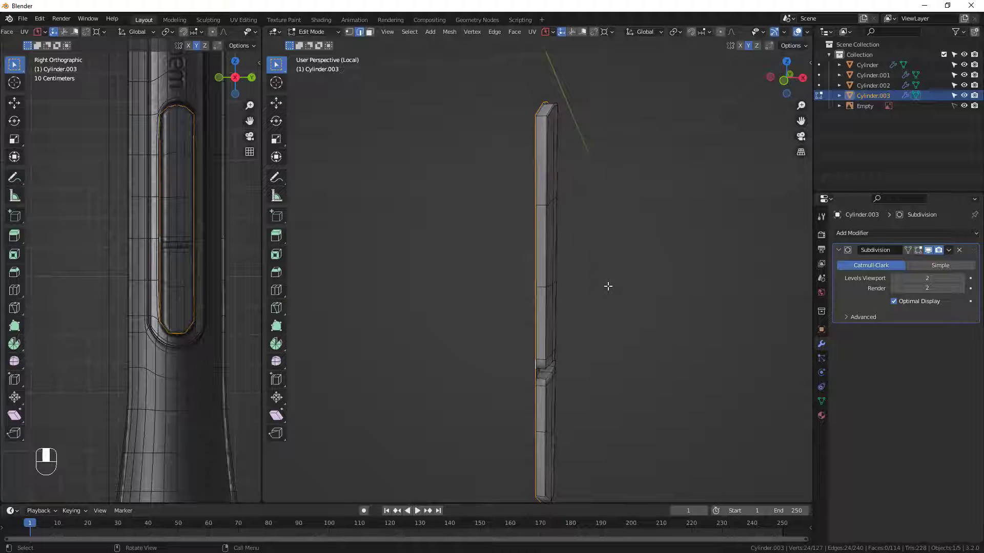
middle_click_drag(607, 286, 558, 242)
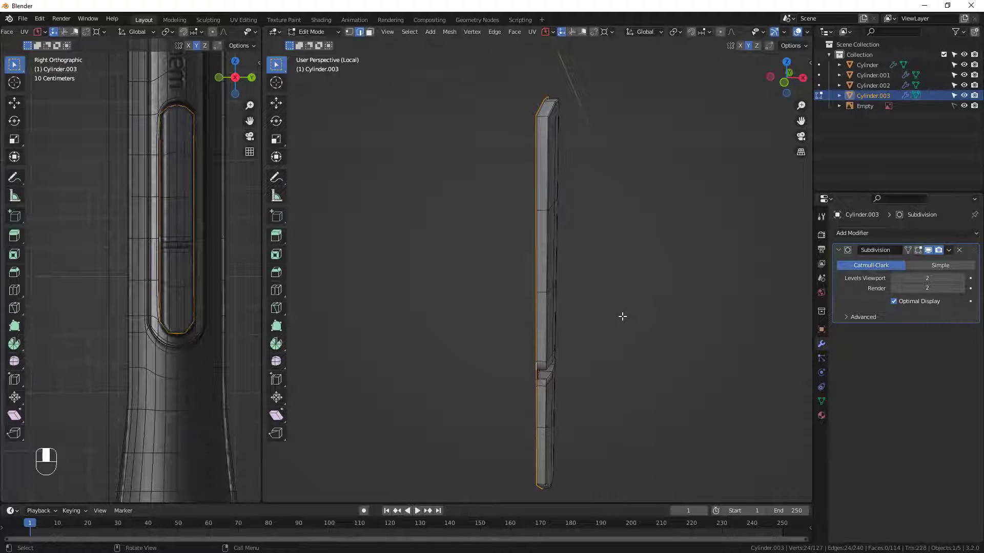
key("e")
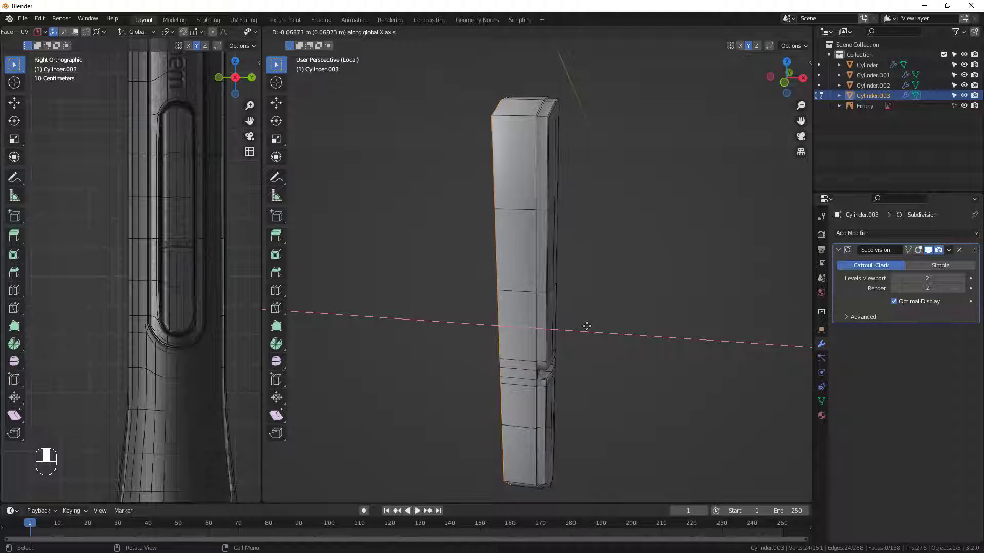
left_click(601, 335)
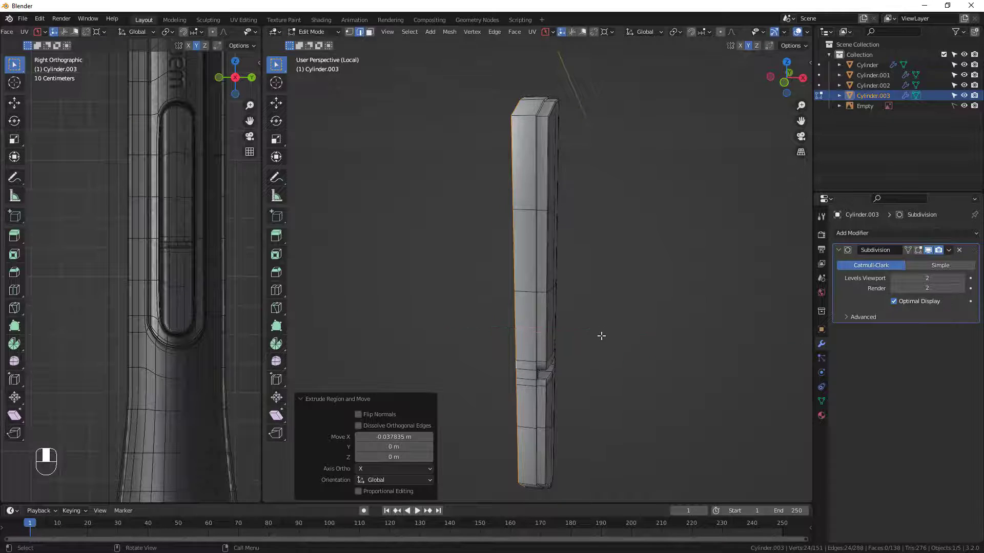
Examine the thickened button from the front and side, both smoothed and as an edit mesh.
middle_click_drag(601, 336, 469, 308)
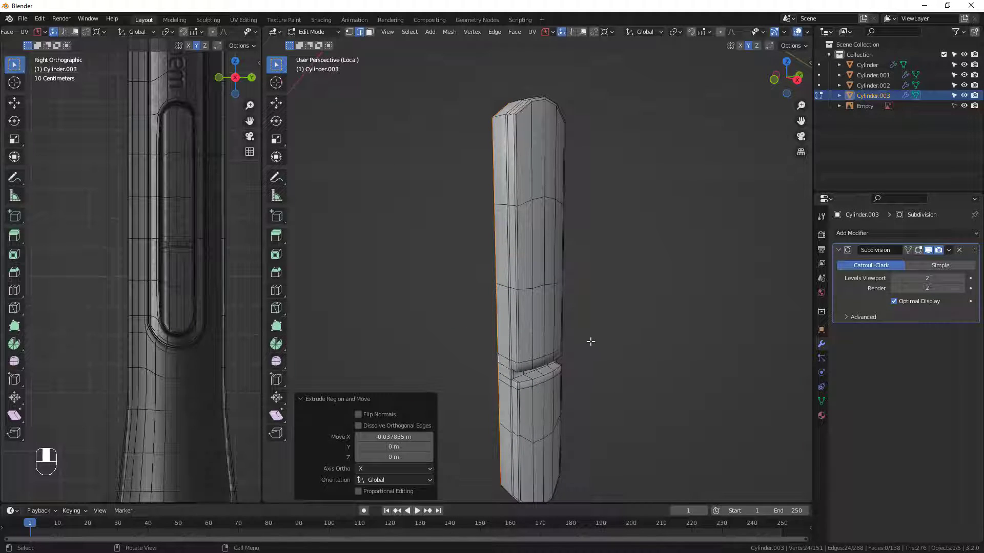
key("Tab")
middle_click_drag(612, 340, 513, 178)
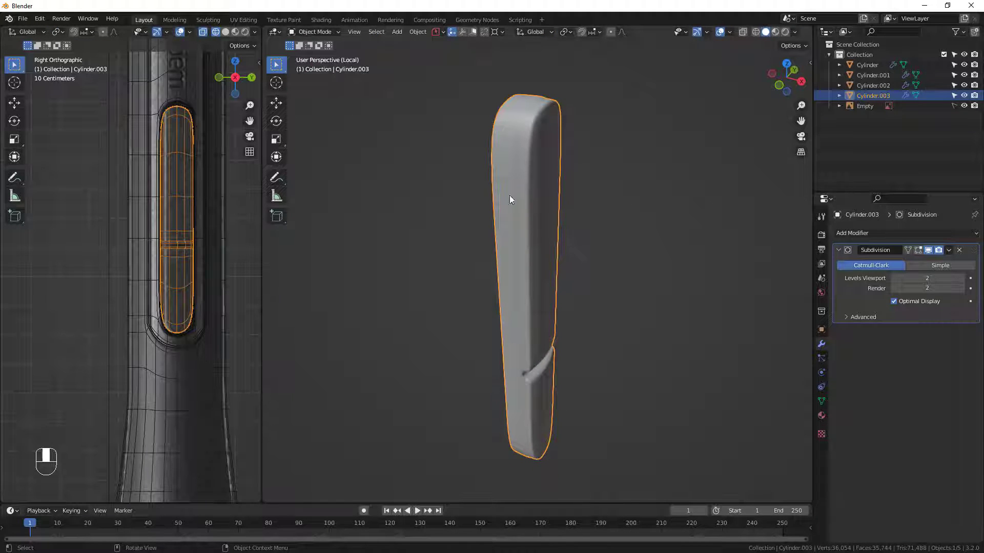
key("Tab")
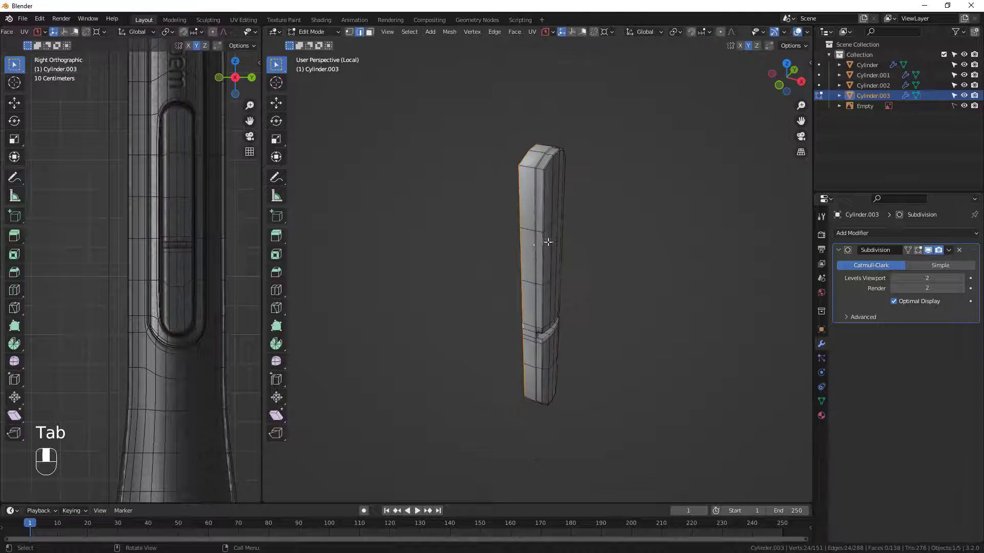
scroll(527, 195, "up", 5)
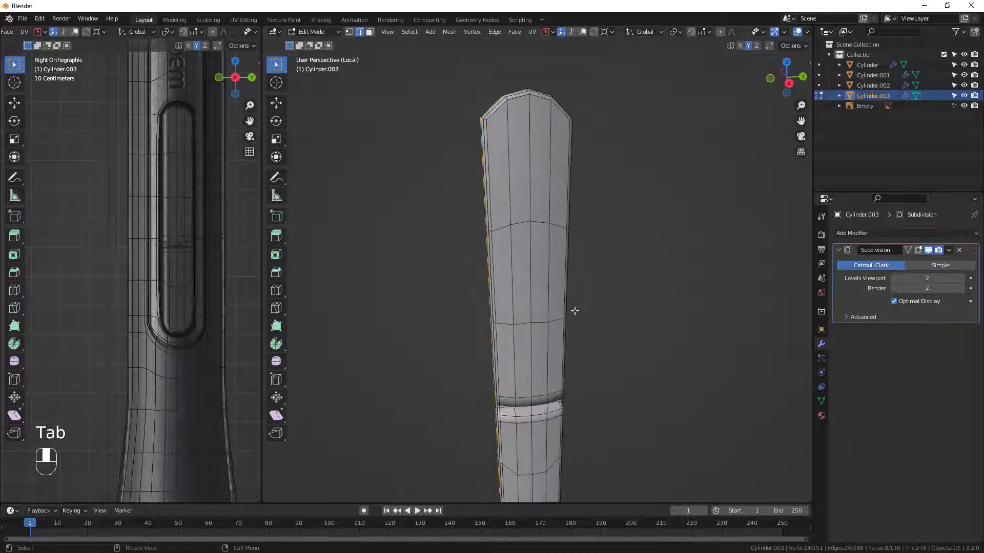
middle_click_drag(574, 311, 583, 373, "shift")
scroll(593, 315, "down", 1)
middle_click_drag(551, 310, 530, 223)
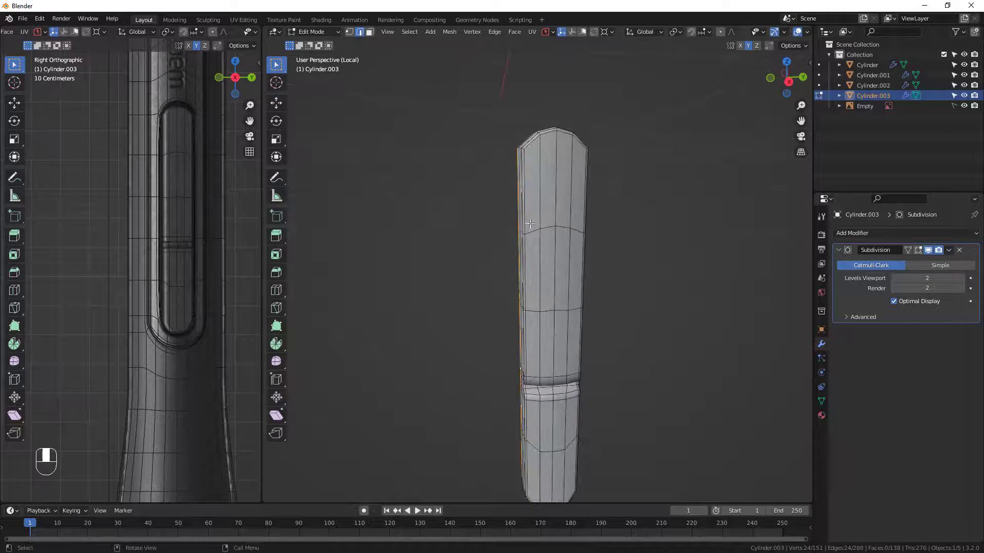
scroll(585, 339, "down", 2)
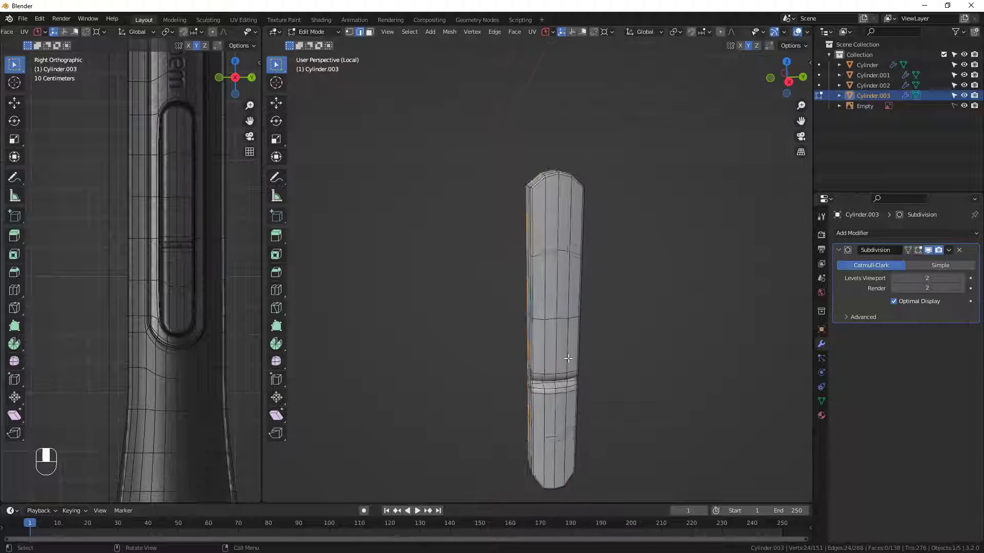
mouse_move(569, 358)
middle_mouse_down()
mouse_move(584, 393)
mouse_move(574, 397)
mouse_move(570, 349)
middle_mouse_up()
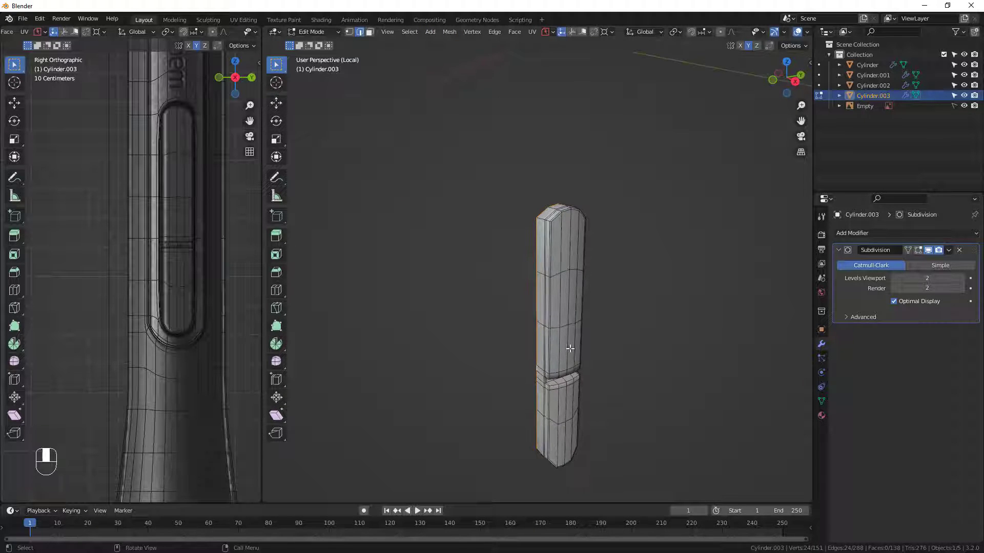
Add two evenly spaced loop cuts to each of the three long sections of the button above the gap.
scroll(557, 281, "up", 2)
key("ctrl+r")
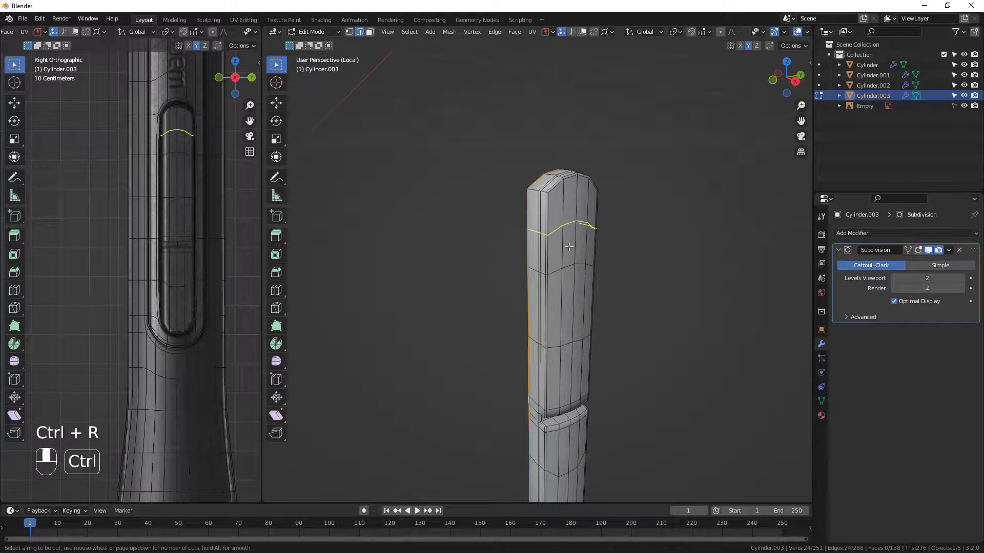
scroll(551, 225, "up", 1)
left_click(550, 225)
right_click(551, 226)
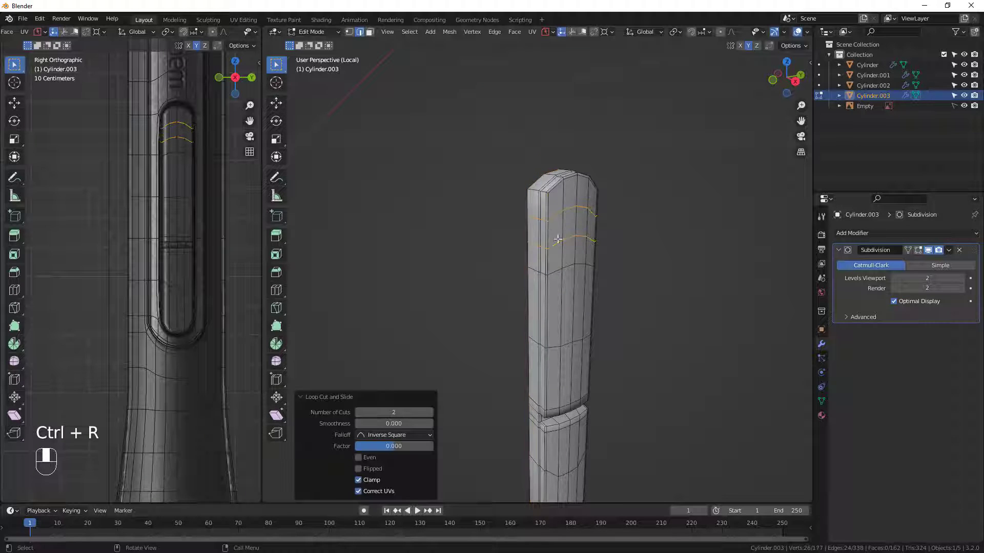
middle_click_drag(562, 314, 562, 322)
key("ctrl+r")
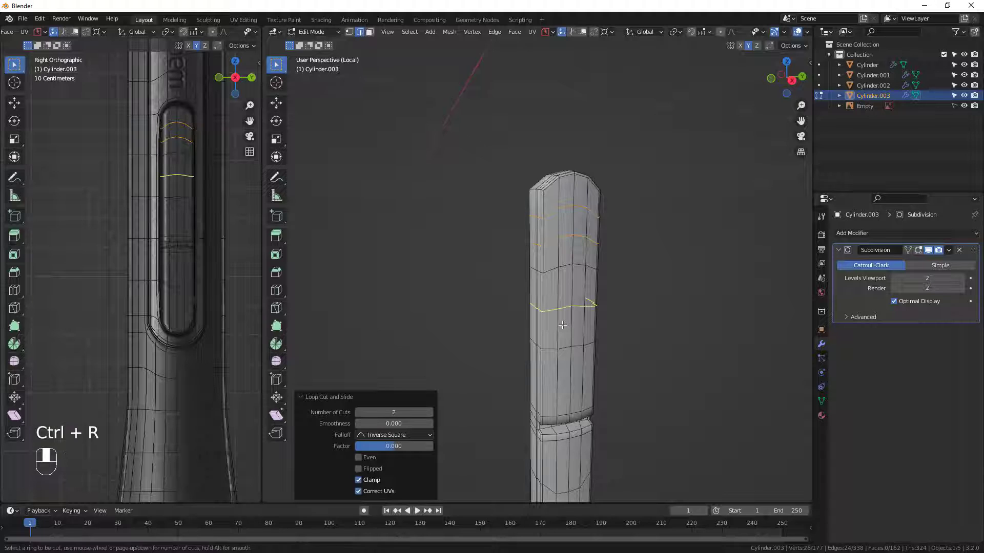
key("ctrl+r")
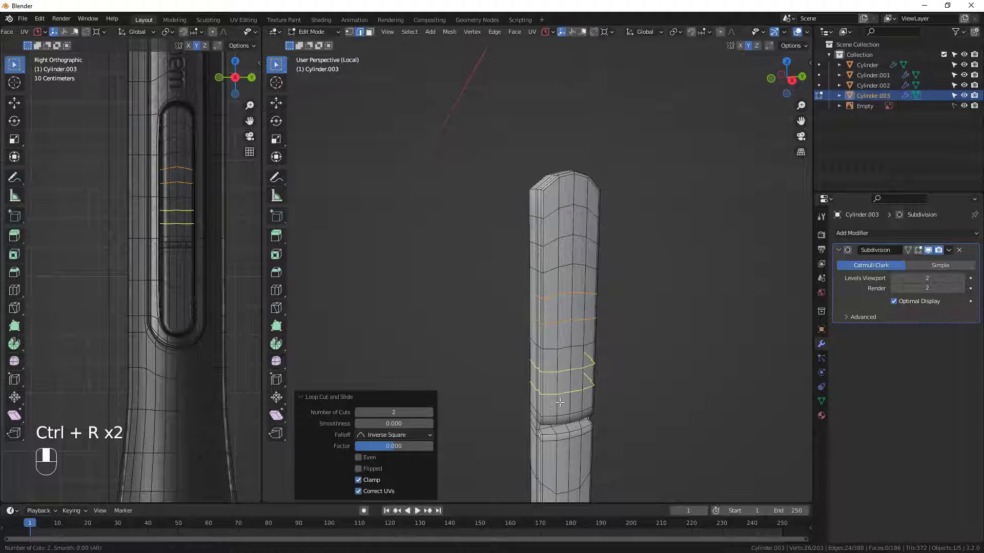
left_click(560, 403)
right_click(559, 402)
Add two evenly spaced loop cuts to each of the two long sections of the button below the gap and return to Object Mode.
middle_click_drag(559, 402, 524, 279, "shift")
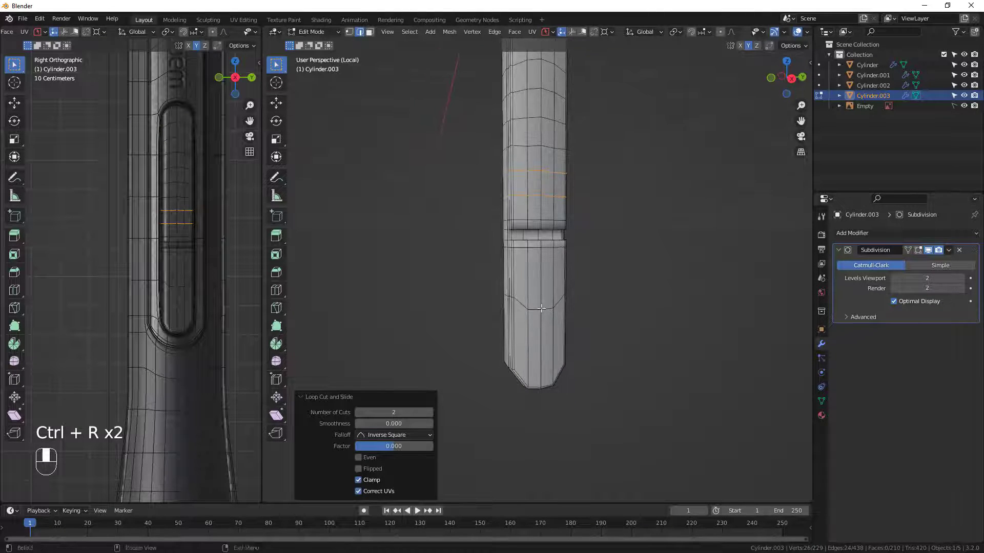
key("ctrl+r")
scroll(523, 279, "up", 1)
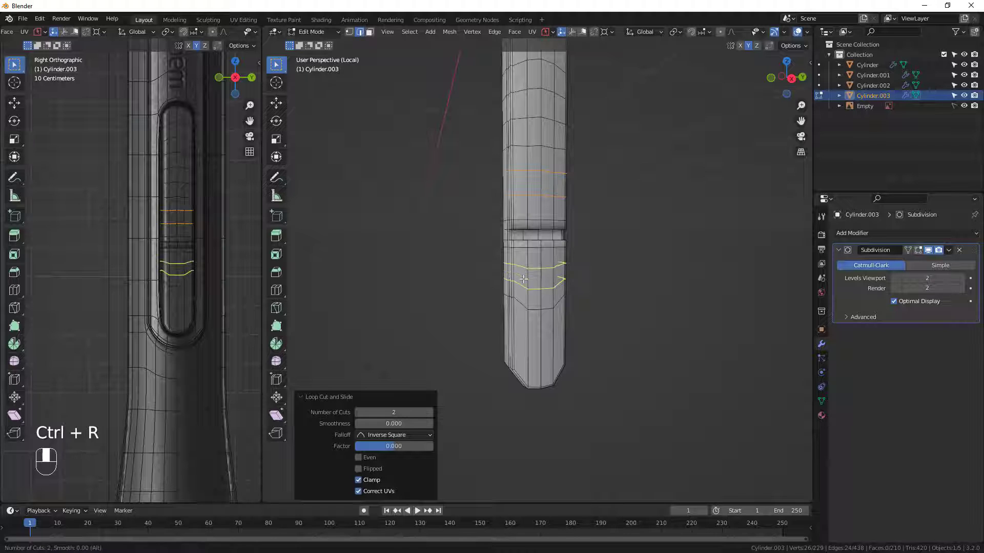
left_click(523, 279)
right_click(523, 279)
key("ctrl+r")
left_click(534, 364)
right_click(533, 364)
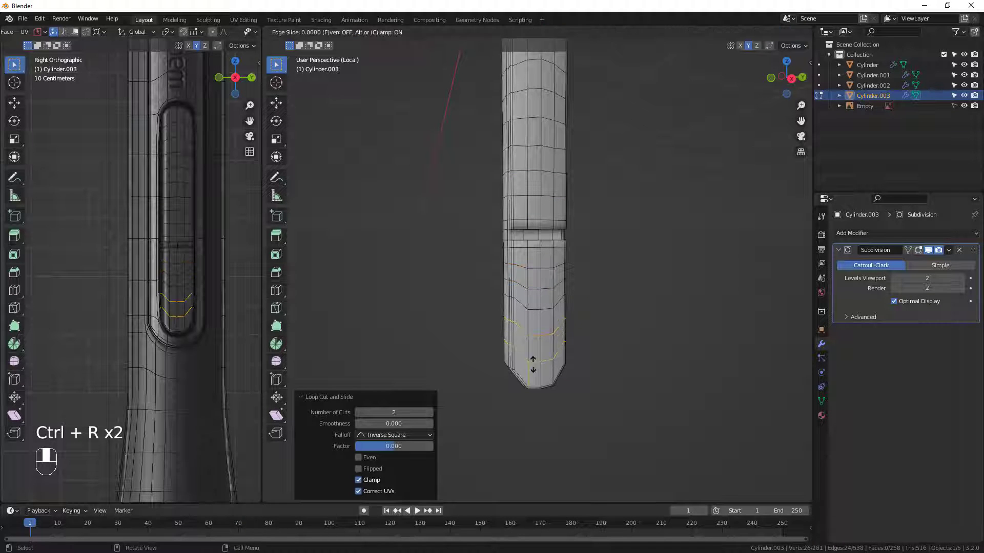
key("Tab")
middle_click_drag(553, 231, 604, 287)
scroll(507, 213, "down", 2)
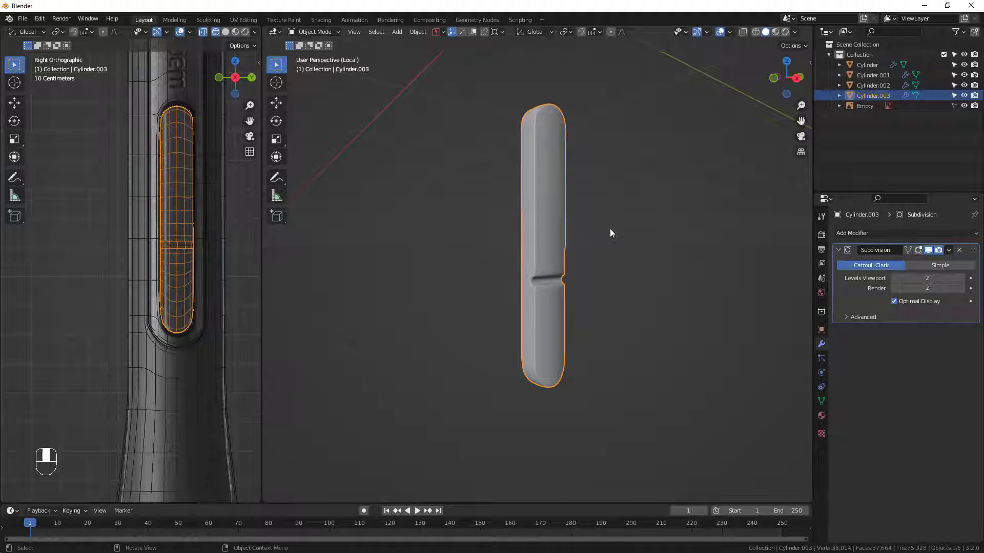
left_click(870, 234)
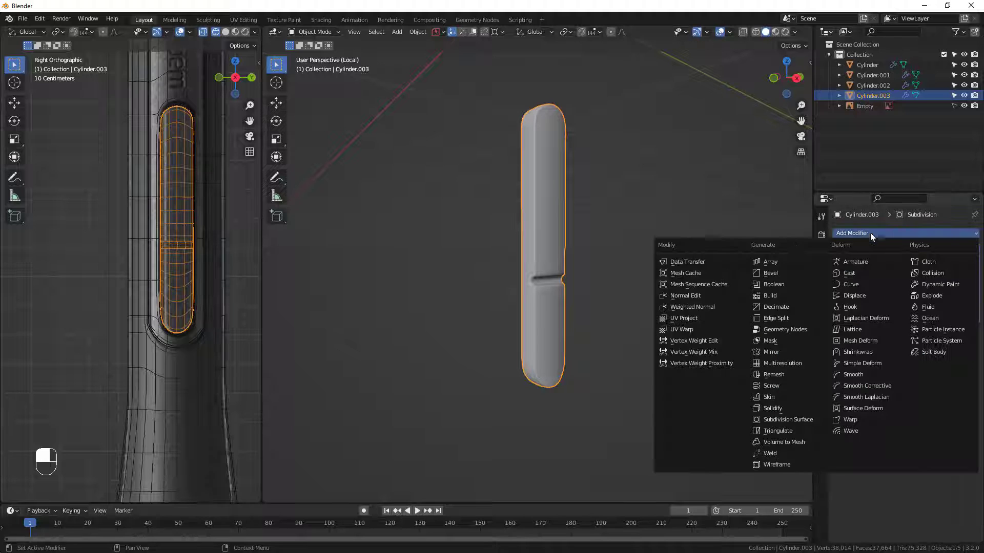
left_click(870, 364)
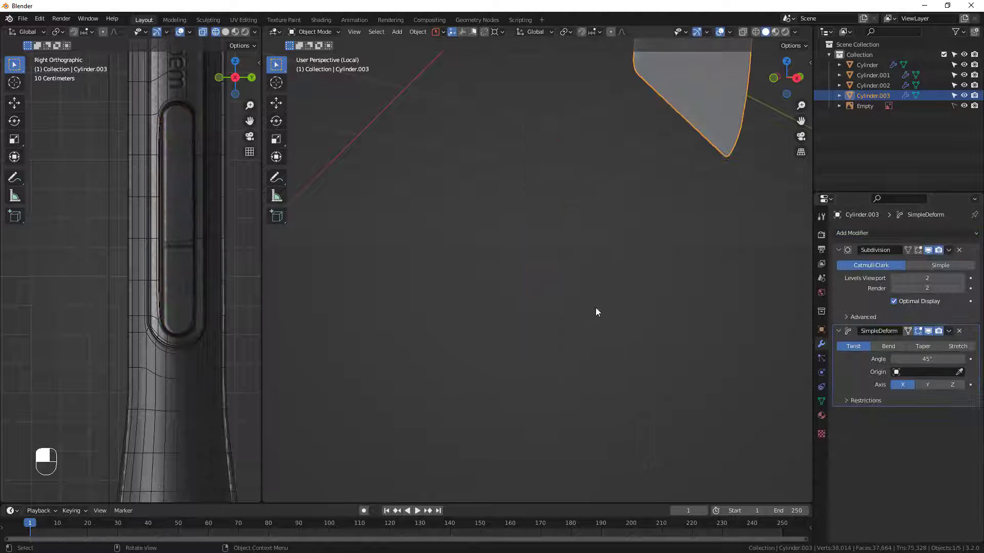
scroll(589, 274, "down", 5)
middle_click_drag(589, 257, 579, 269)
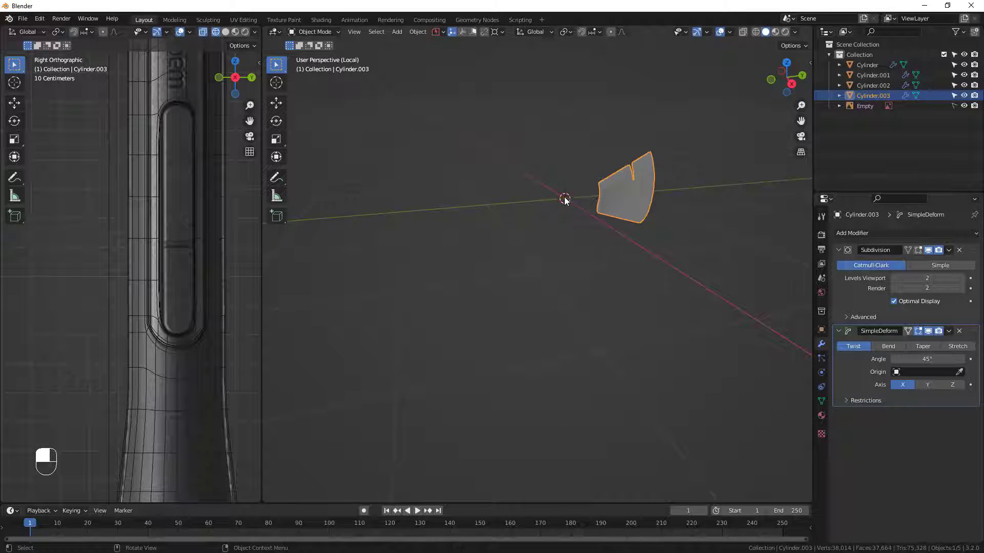
left_click(960, 333)
Set the button's origin to its geometry, using the median center.
middle_click_drag(493, 235, 567, 240)
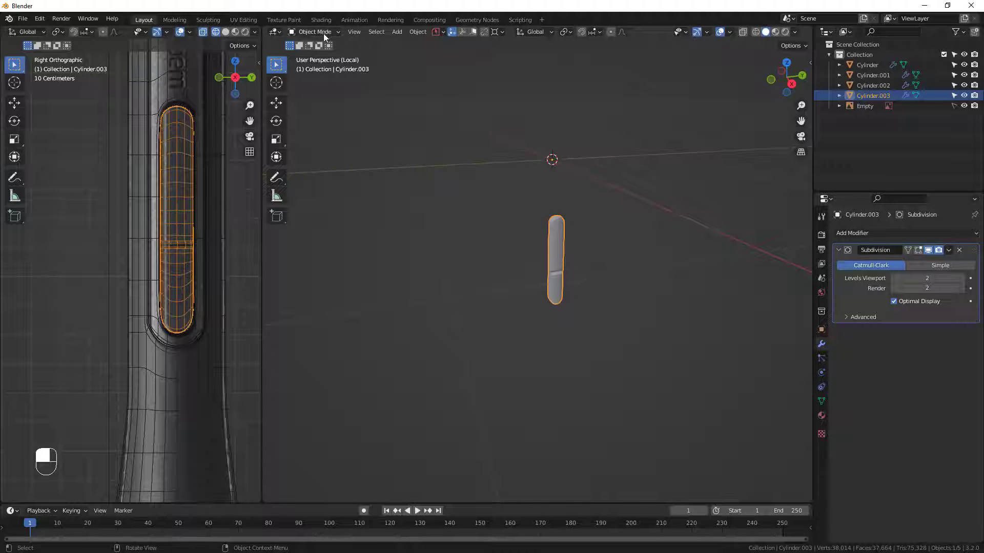
left_click(421, 32)
mouse_move(455, 54)
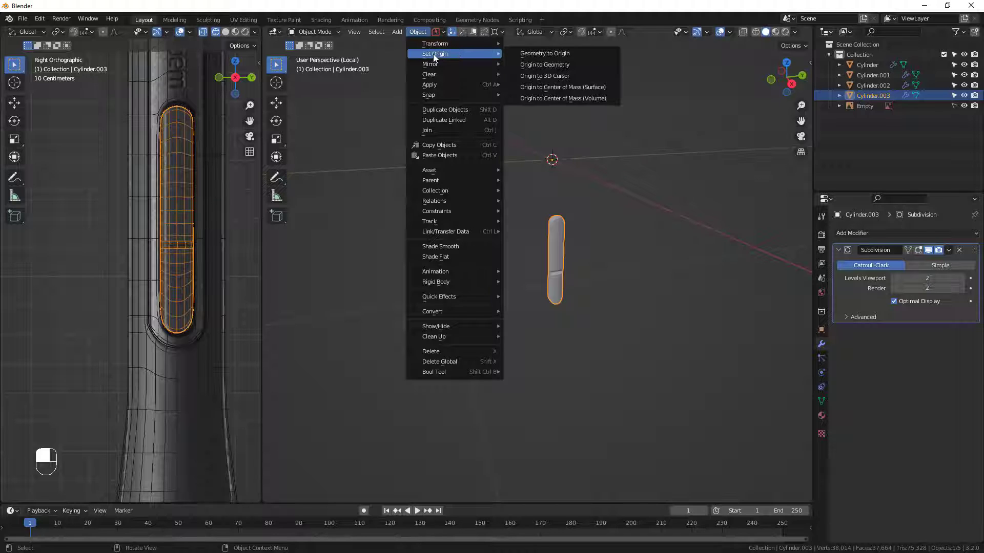
left_click(545, 66)
scroll(579, 269, "up", 2)
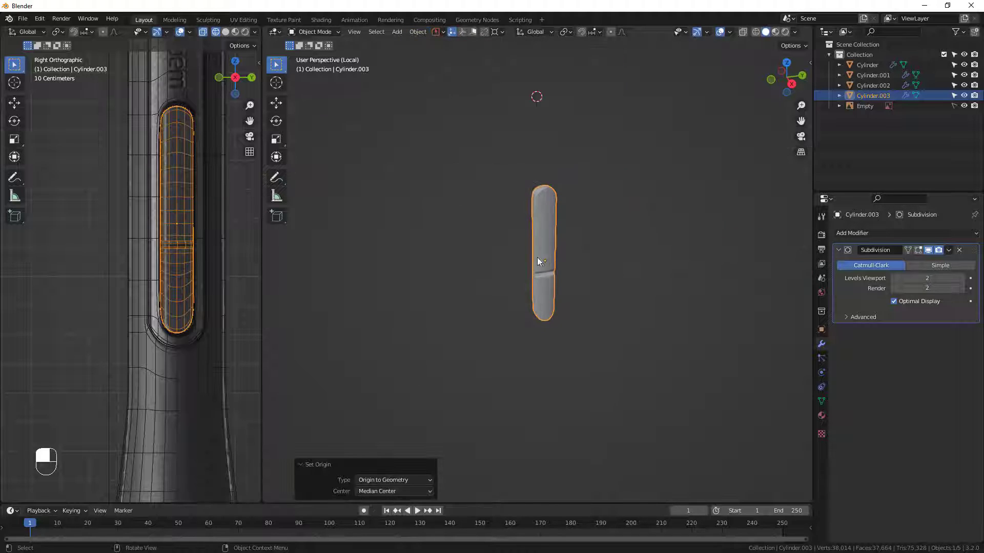
middle_click_drag(536, 265, 529, 266)
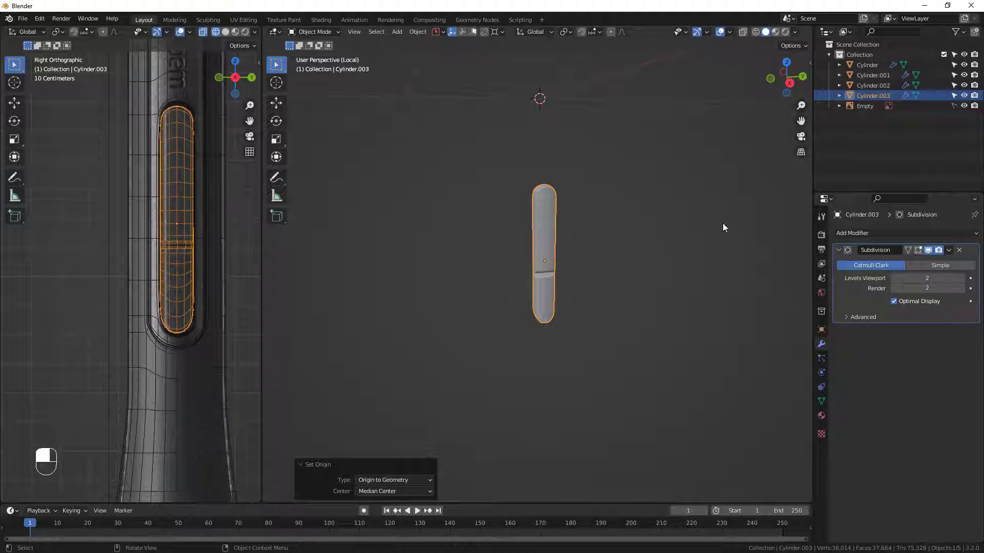
Add a Simple Deform modifier to the button, set to Bend around the Y axis.
left_click(869, 232)
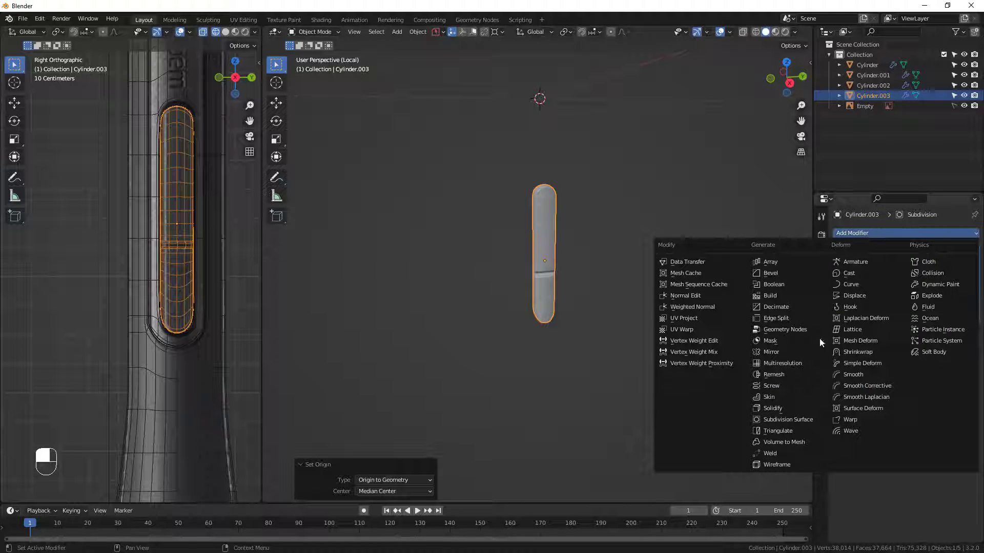
left_click(876, 363)
middle_click_drag(623, 302, 653, 284)
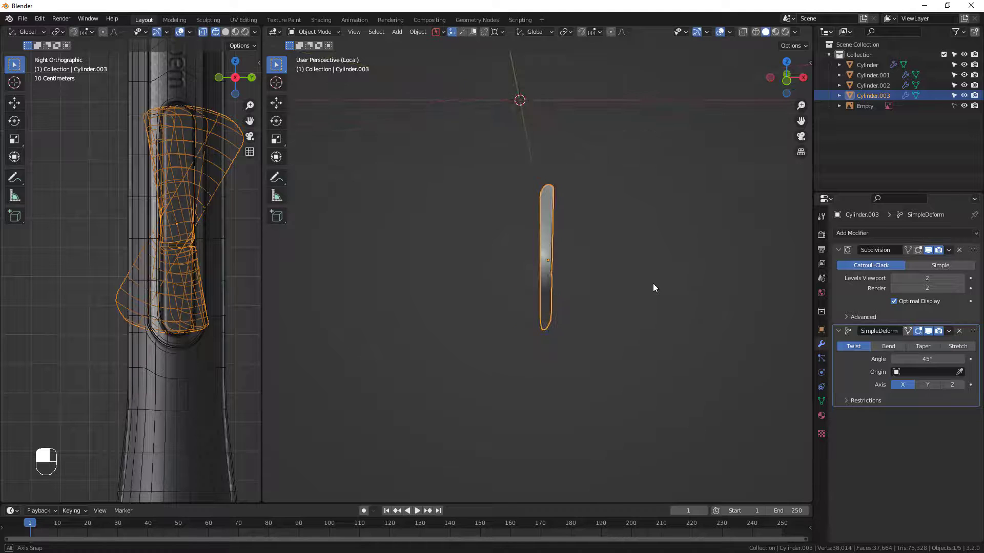
left_click(889, 346)
middle_click_drag(654, 346, 546, 351)
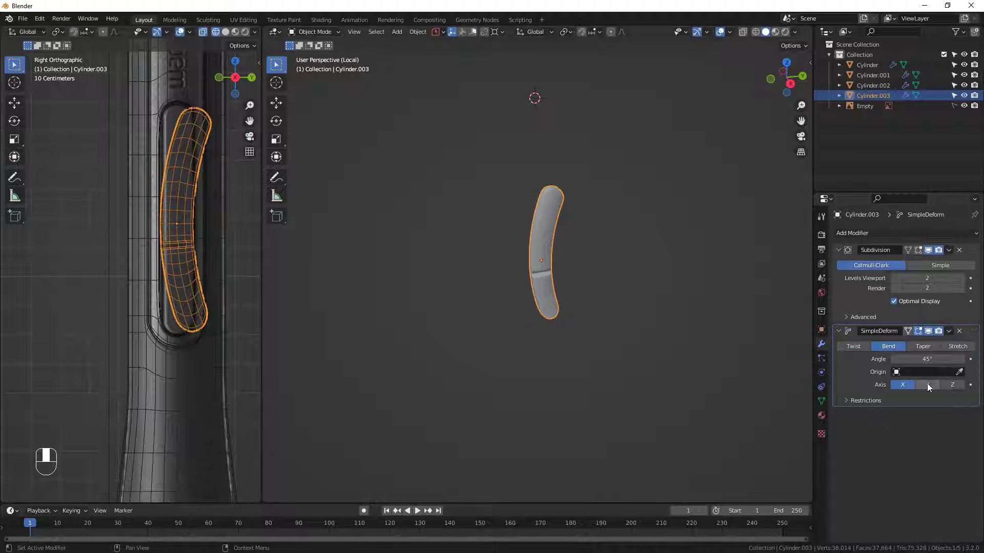
middle_click_drag(513, 217, 495, 134)
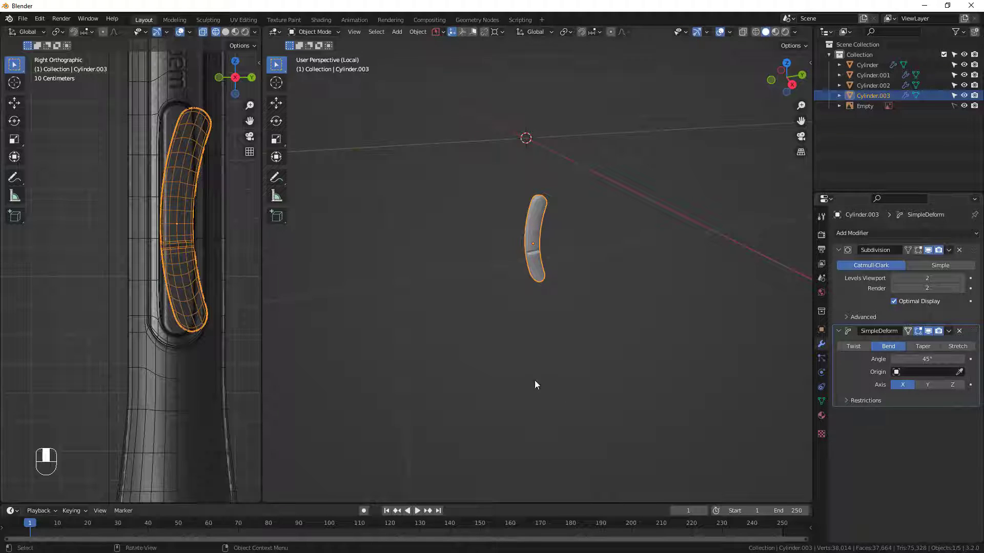
left_click(928, 385)
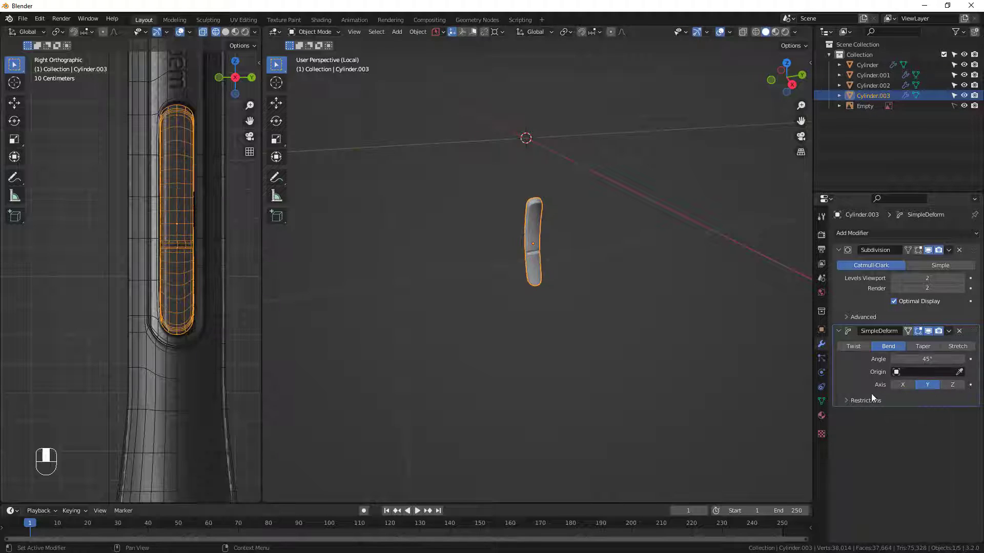
Set the button's bend angle to 11.6°.
scroll(525, 261, "up", 4)
middle_click_drag(504, 259, 563, 226)
left_click_drag(902, 361, 873, 361)
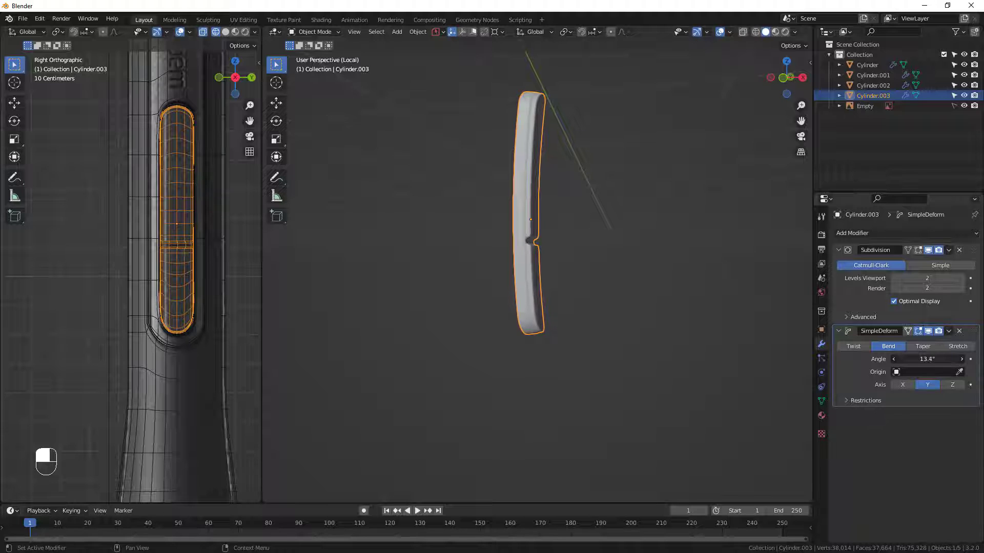
middle_click_drag(568, 253, 517, 254)
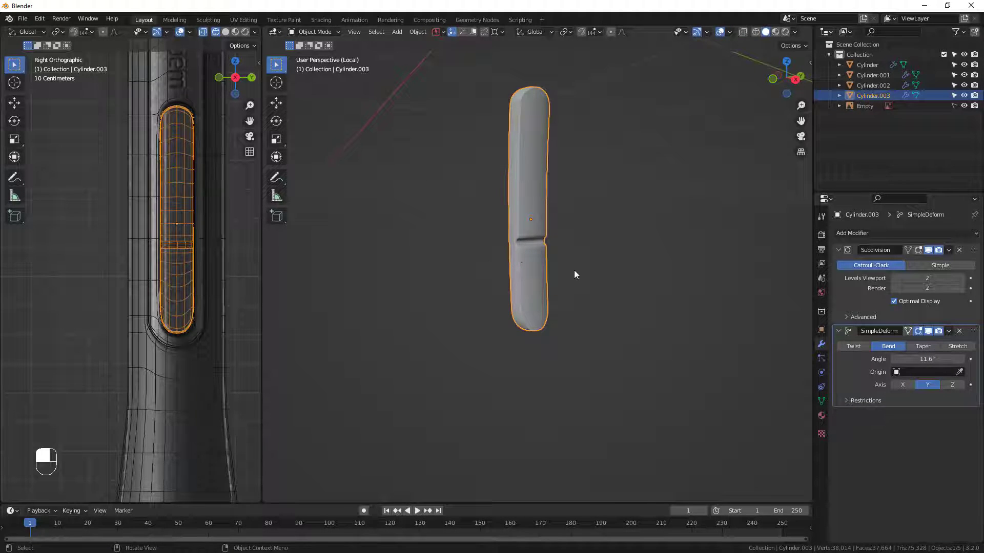
Leave local view and move the button about 0.0142 m outward along the global X axis.
key("KP_Divide")
middle_click_drag(576, 272, 646, 273)
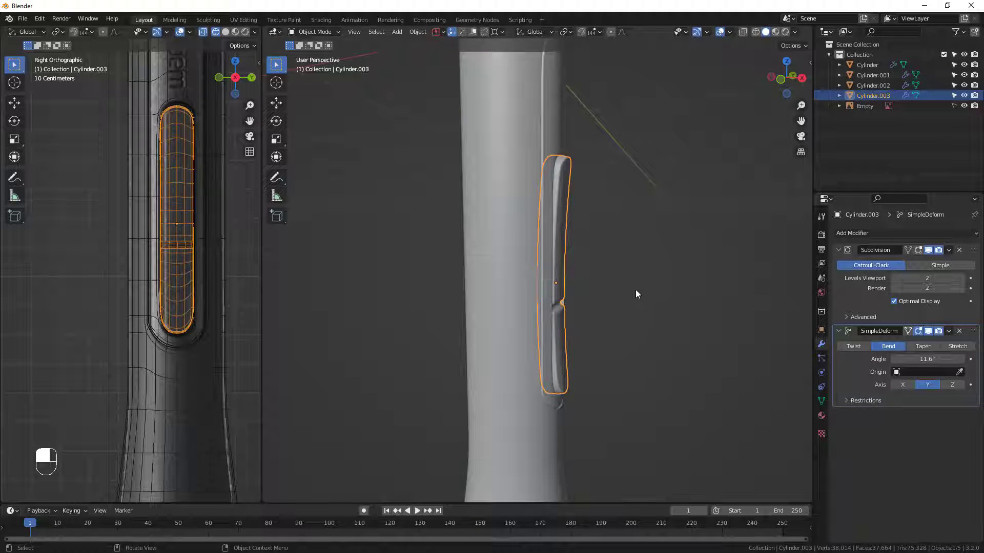
key("g")
key("x")
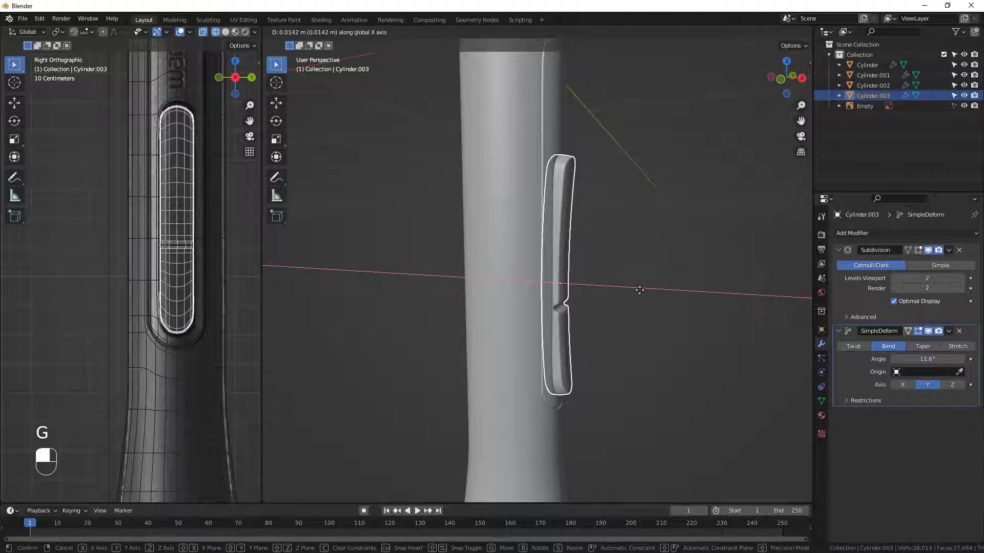
left_click(639, 290)
middle_click_drag(639, 290, 591, 246)
scroll(589, 251, "down", 6)
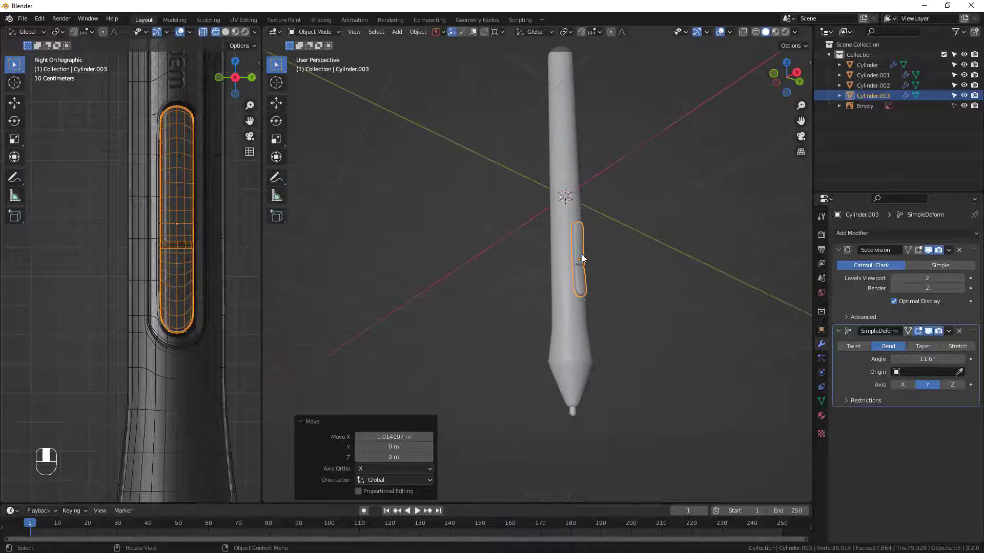
middle_click_drag(589, 294, 562, 282)
middle_click_drag(601, 237, 530, 274, "shift")
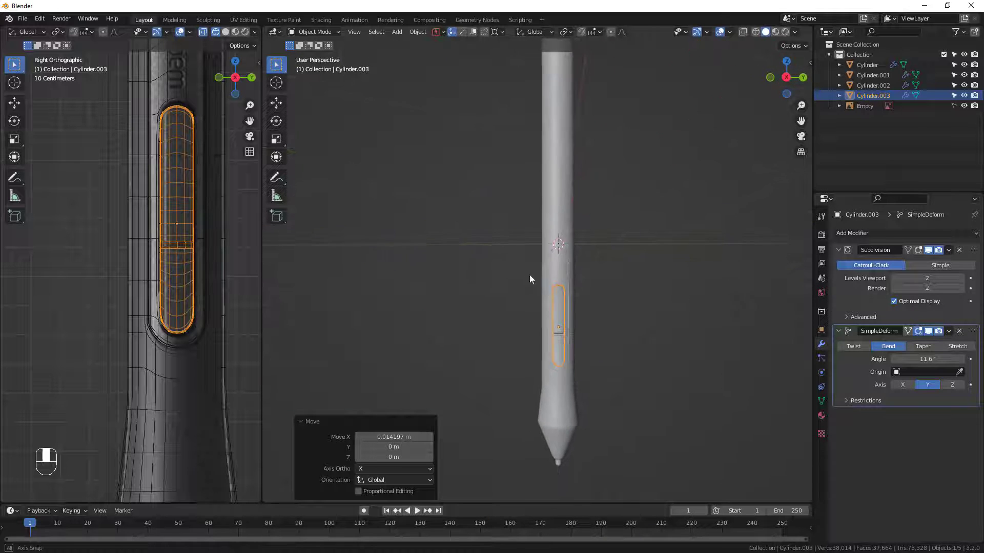
Bevel the pen body's horizontal edge loop above the button recess with one segment and a width of about 0.0159 m.
left_click(211, 208)
scroll(200, 200, "down", 3)
middle_click_drag(189, 189, 176, 309, "shift")
middle_click_drag(171, 217, 170, 253, "shift")
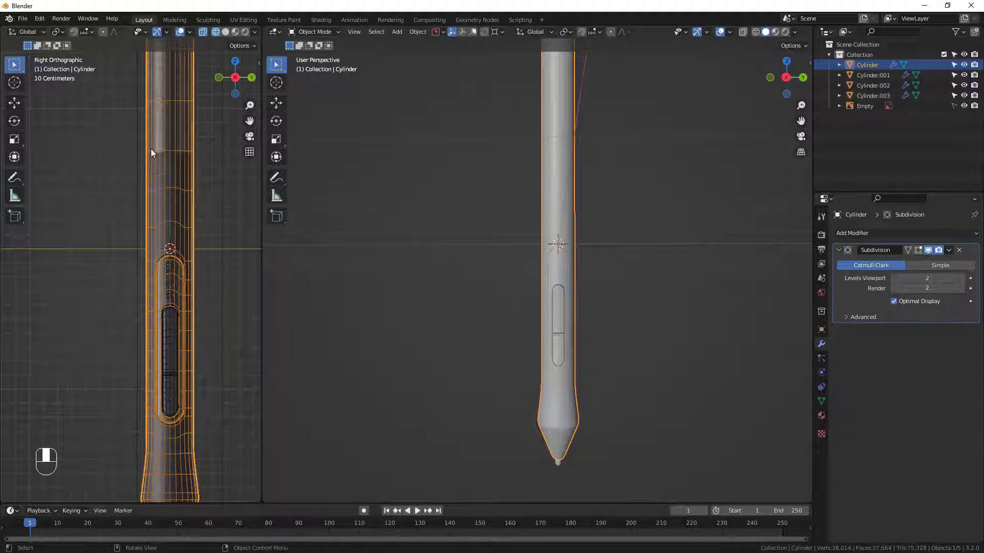
middle_click_drag(575, 187, 582, 272, "shift")
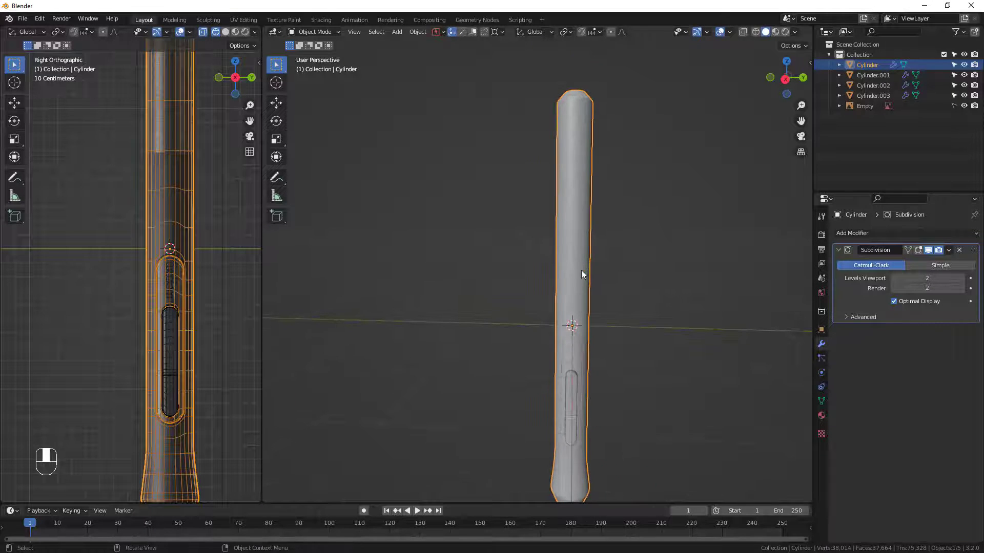
key("Tab")
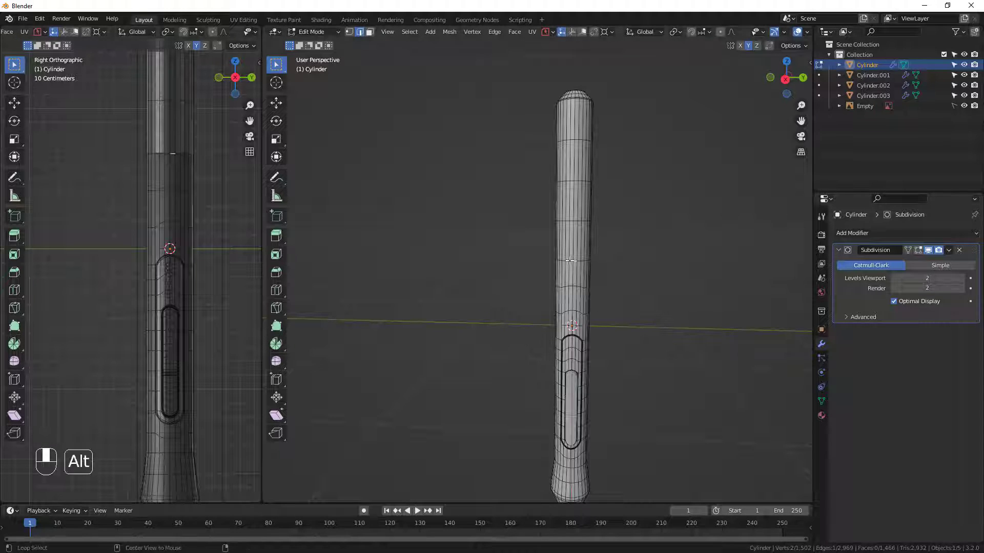
left_click(570, 261, "alt")
scroll(576, 248, "up", 8)
scroll(594, 246, "up", 1)
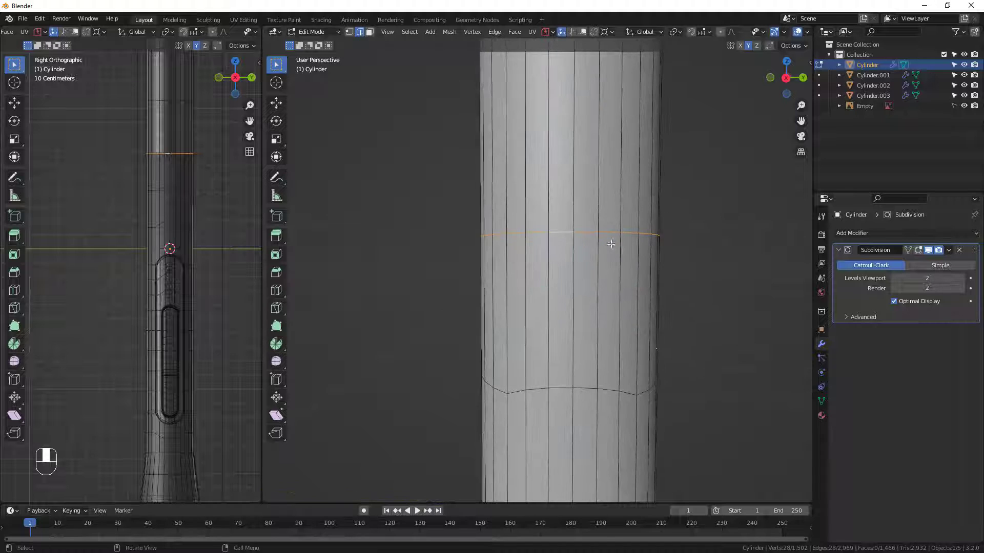
key("ctrl+b")
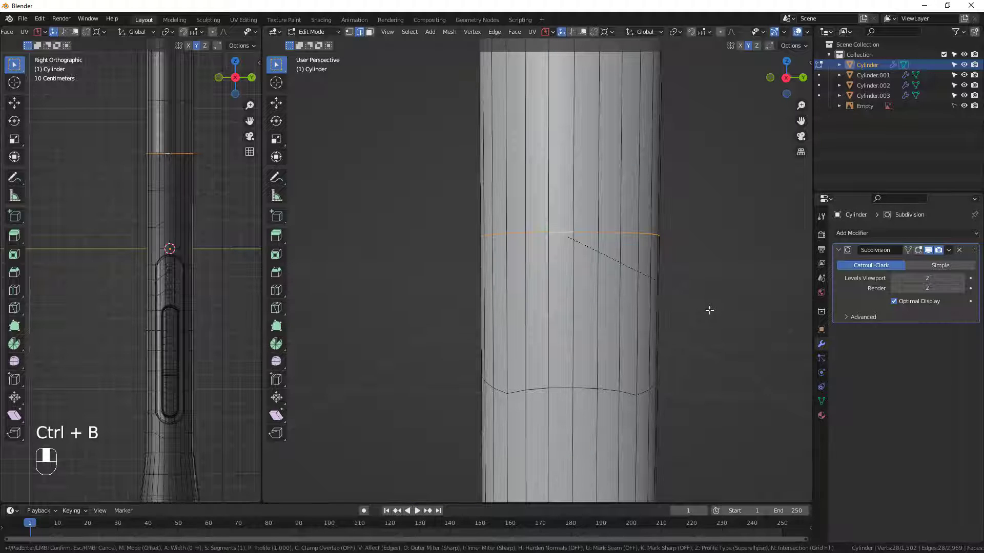
left_click(715, 318)
Inset the bevelled band's faces by about 0.0124 m and extrude them along their normals by about -0.004 m.
key("ctrl+b")
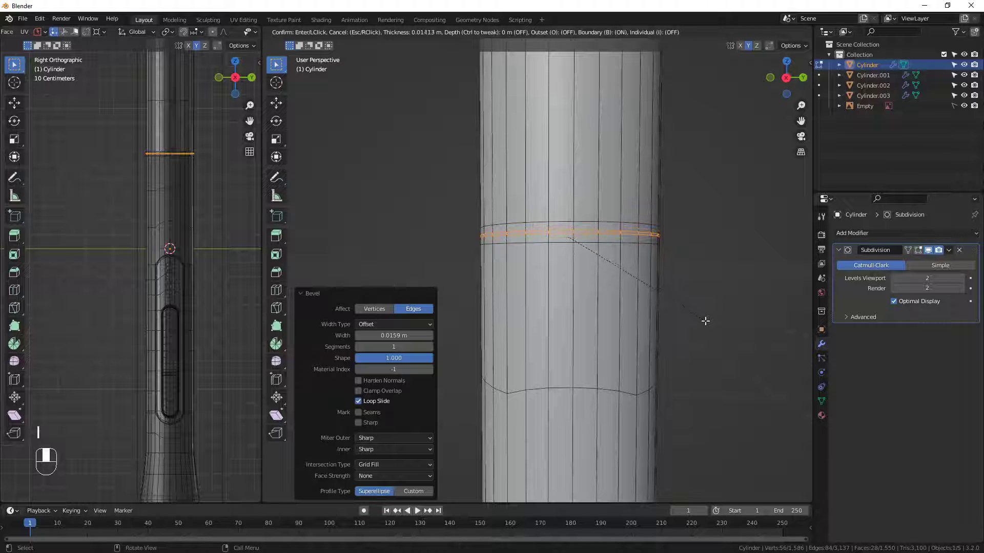
left_click(706, 318)
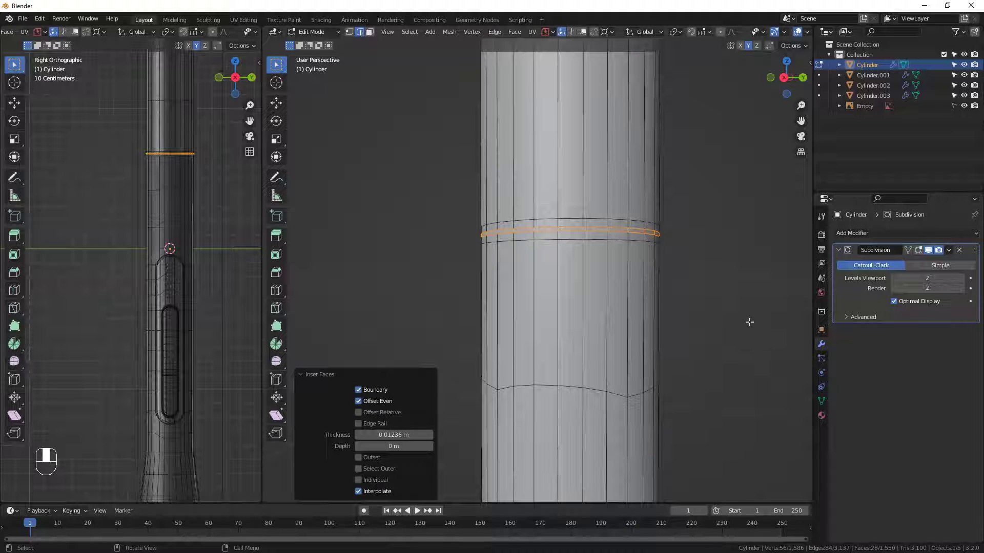
key("alt+e")
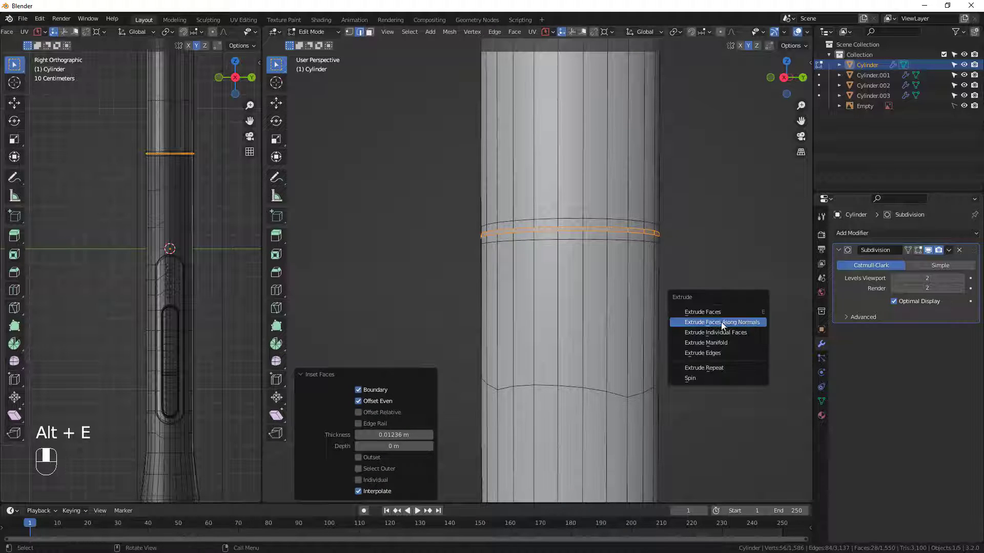
left_click(727, 321)
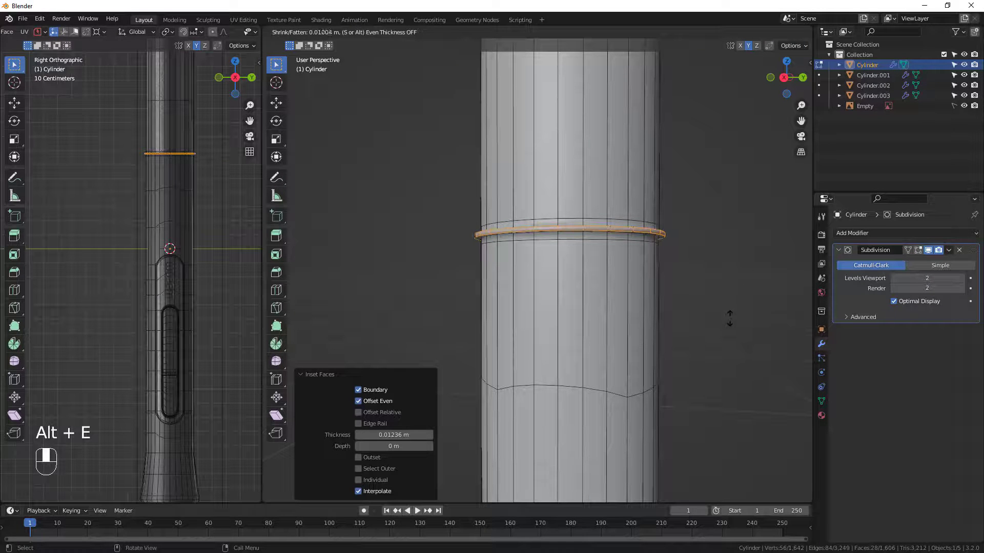
left_click(723, 321)
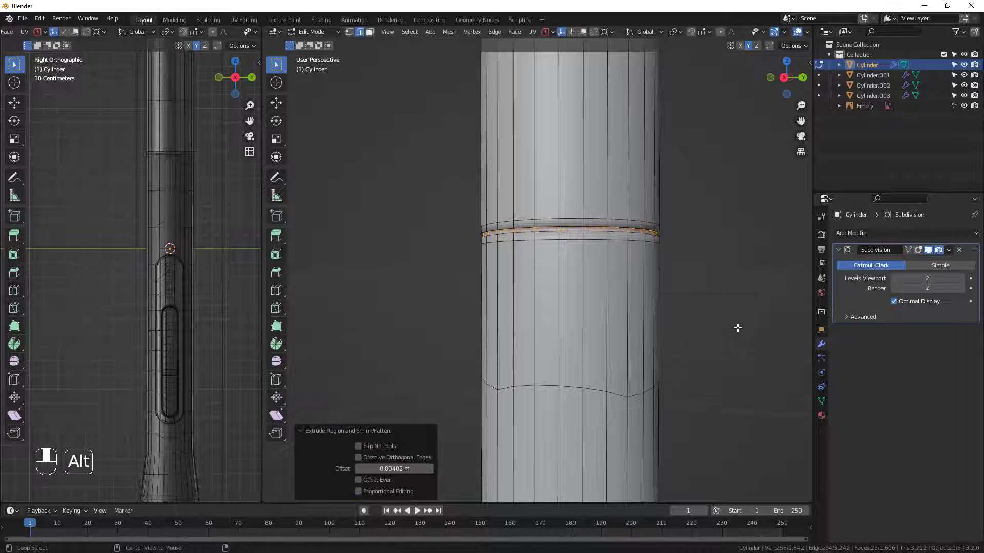
Extrude the seam faces again along their normals by about -0.006 m and return to Object Mode to view the whole pen.
key("alt+e")
left_click(737, 327)
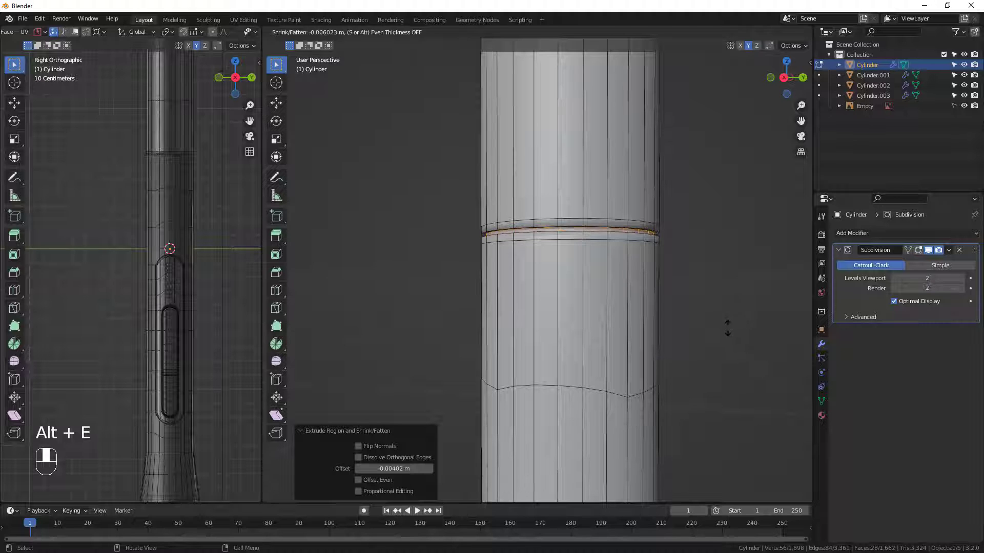
left_click(725, 324)
scroll(613, 283, "down", 2)
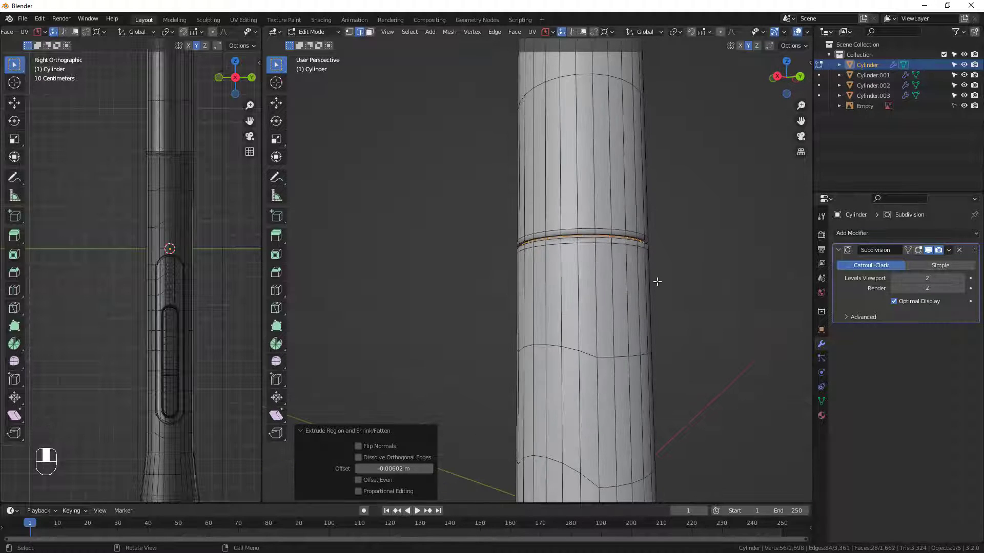
key("Tab")
middle_click_drag(656, 282, 637, 292)
scroll(604, 265, "down", 5)
scroll(629, 328, "down", 3)
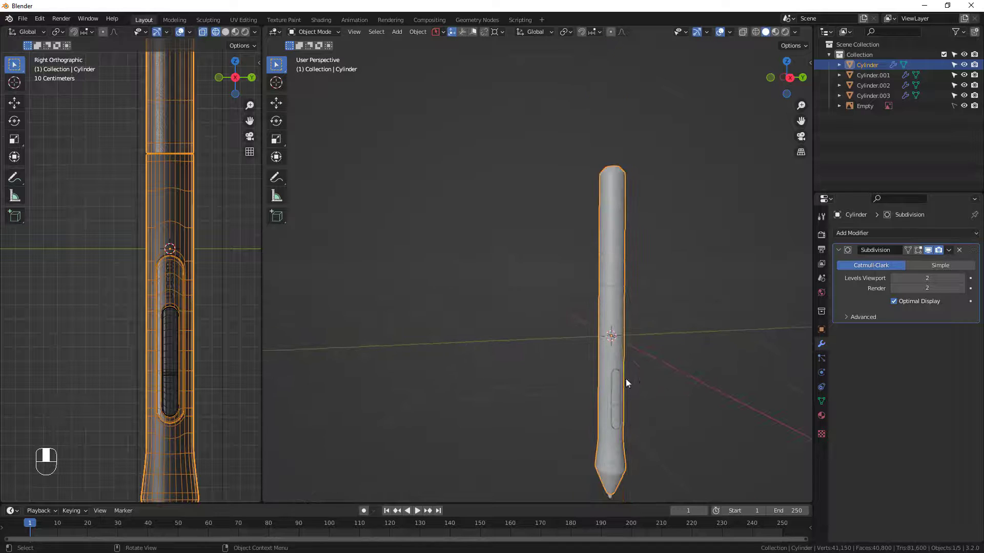
Examine the pen body's mesh, seam groove and button recess from several angles in Edit Mode.
scroll(623, 379, "up", 1)
middle_click_drag(627, 397, 605, 399)
scroll(624, 431, "up", 2)
middle_click_drag(632, 445, 659, 466)
key("Tab")
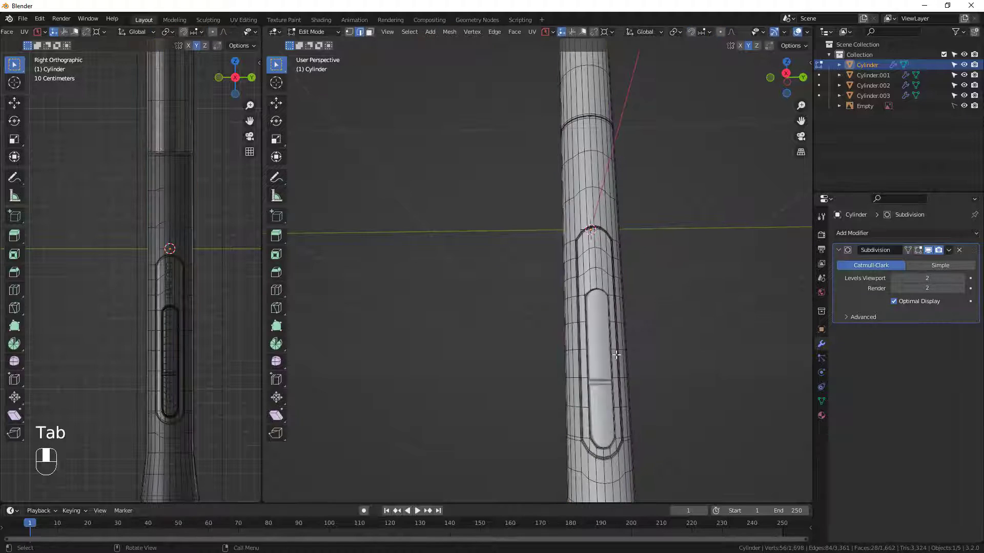
scroll(613, 342, "down", 5)
middle_click_drag(613, 342, 584, 362)
middle_click_drag(661, 432, 547, 411, "shift")
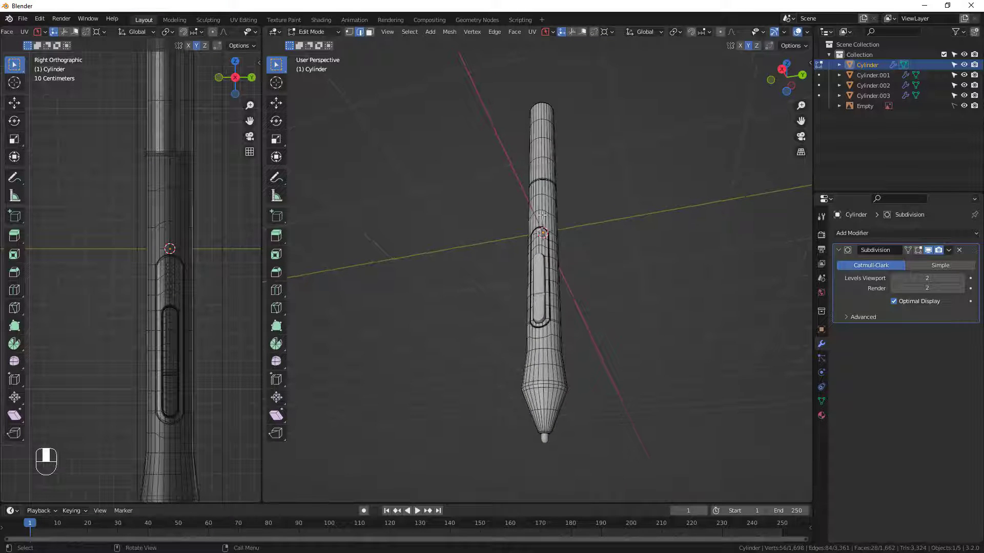
middle_click_drag(542, 214, 560, 280)
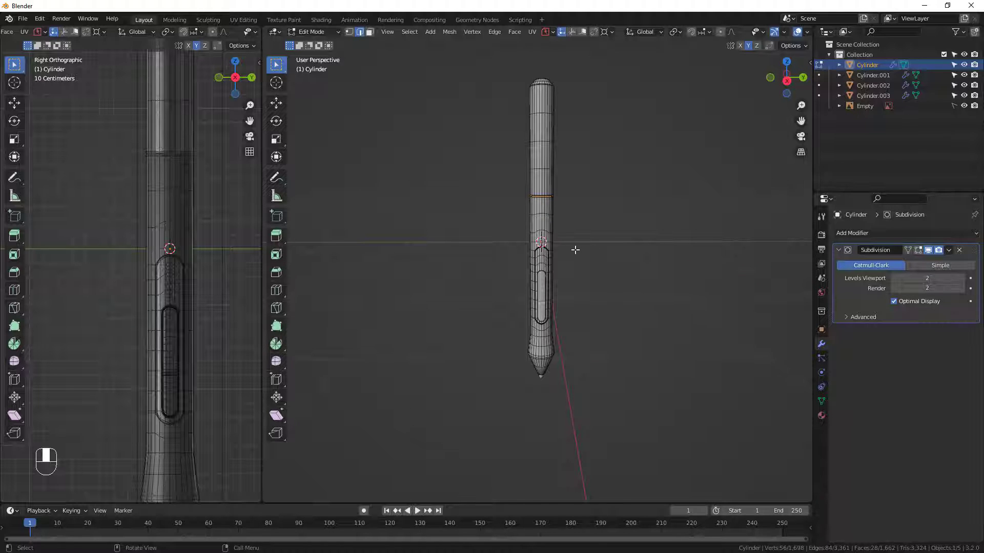
scroll(575, 250, "up", 2)
scroll(506, 127, "down", 3)
middle_click_drag(513, 158, 558, 243)
scroll(531, 135, "up", 1)
middle_click_drag(558, 242, 579, 204)
scroll(784, 33, "down", 3)
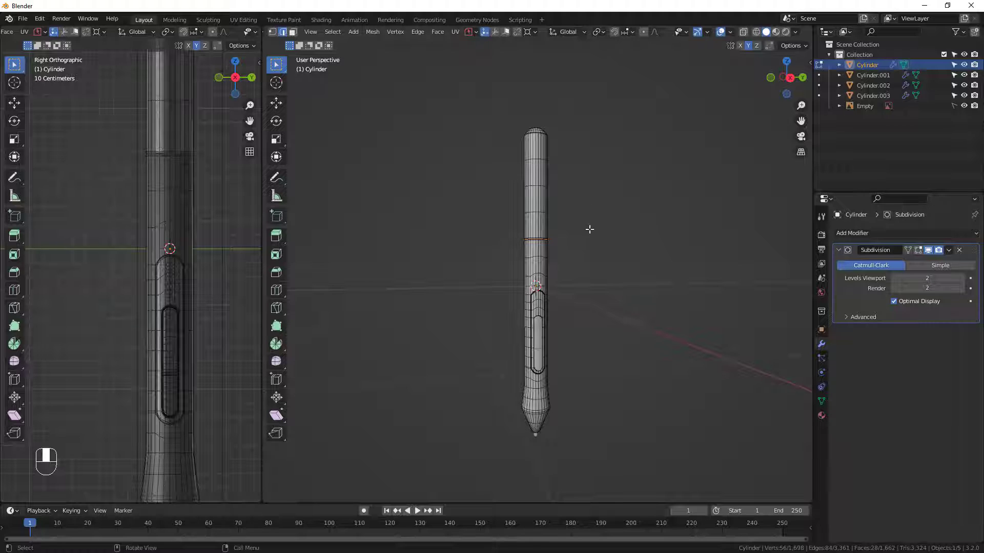
Display the 3D view in Material Preview shading.
left_click(796, 31)
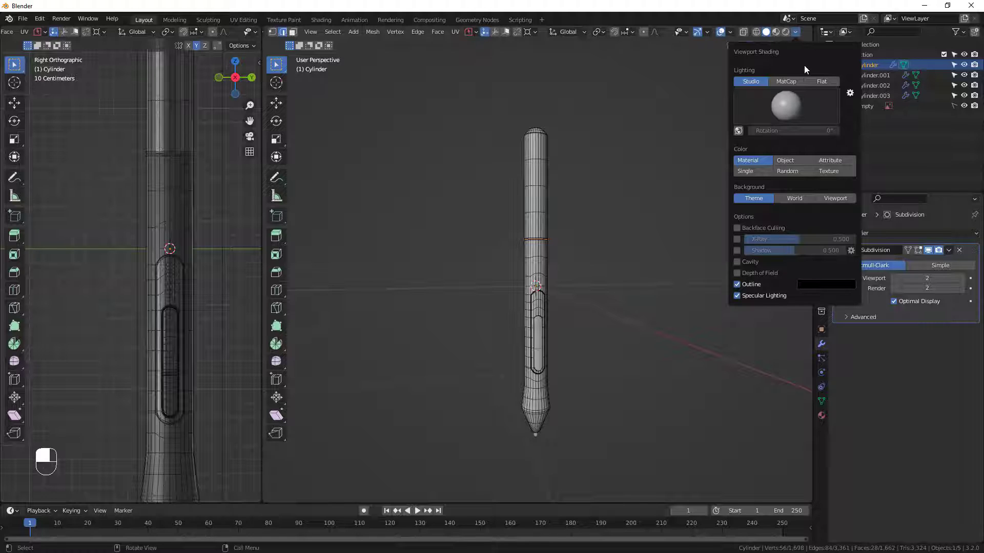
left_click(776, 32)
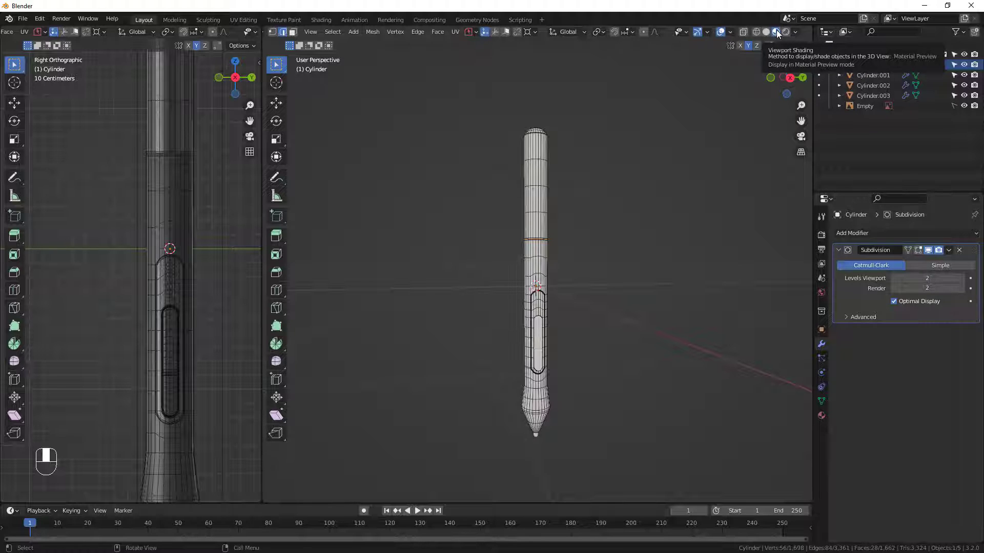
key("z")
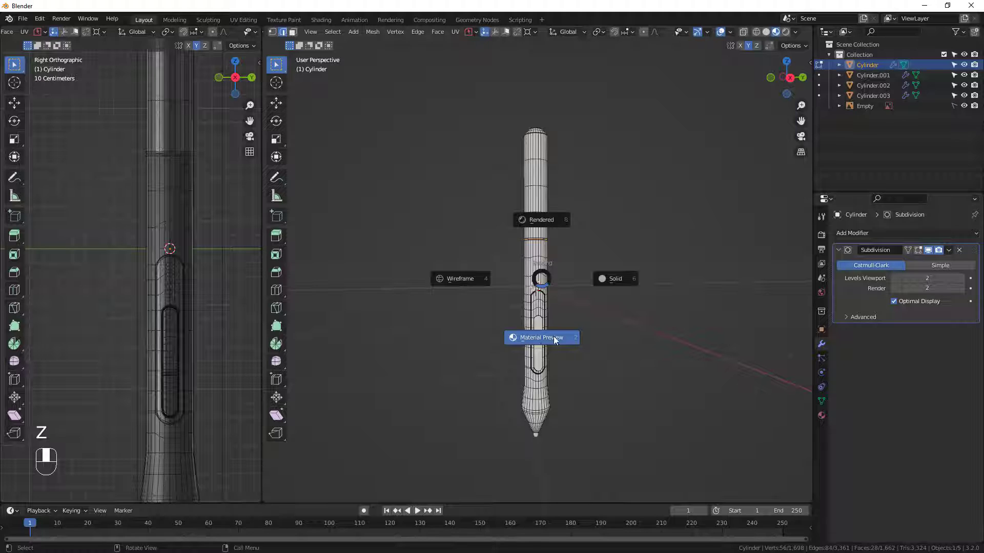
left_click(534, 339)
middle_click_drag(577, 391, 555, 385)
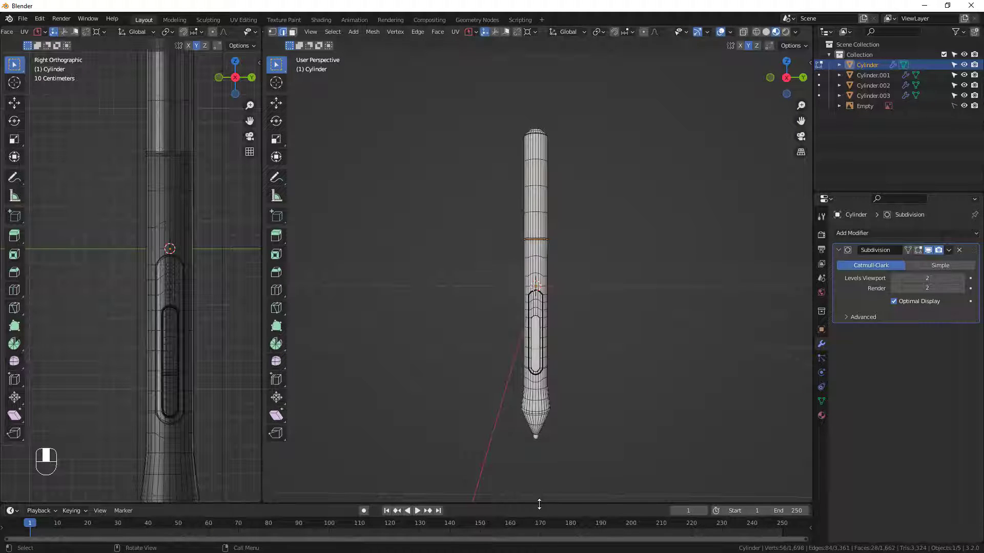
Enlarge the timeline area, turn it into a Shader Editor and return the pen body to Object Mode.
left_click_drag(539, 504, 541, 344)
scroll(549, 268, "down", 2)
middle_click_drag(571, 297, 557, 267)
left_click(14, 353)
left_click(38, 447)
key("Tab")
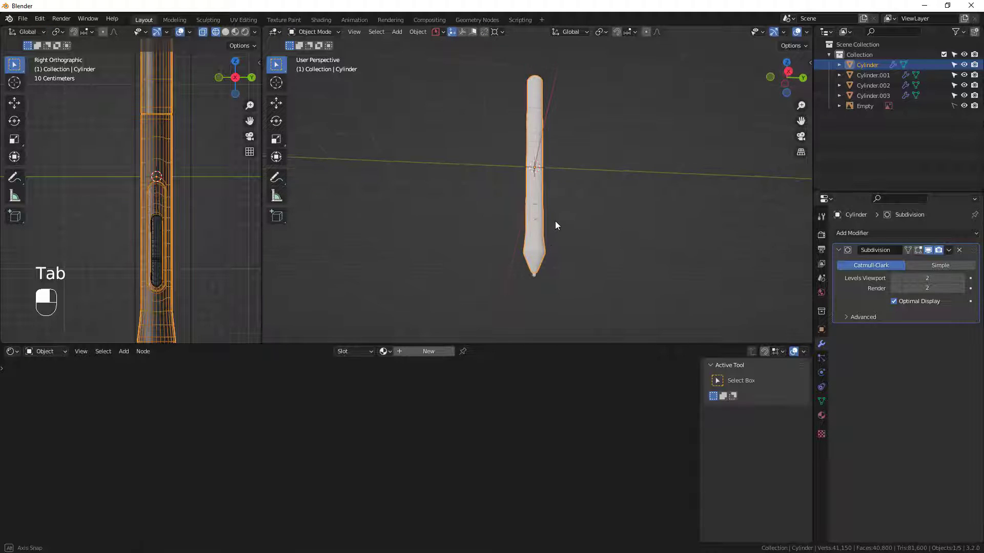
middle_click_drag(555, 224, 545, 236)
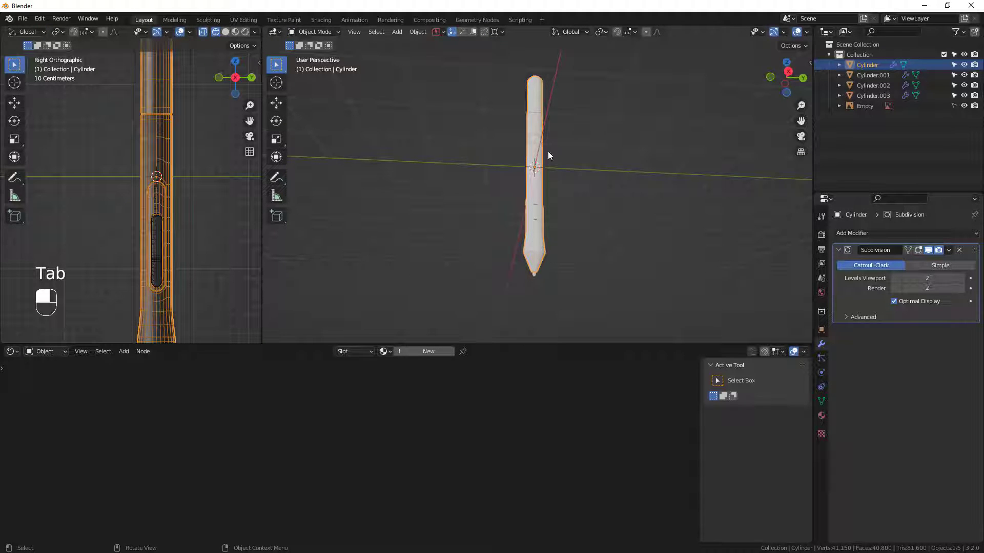
Create a new material on the pen body and darken its base color to a value of about 0.015.
left_click(425, 352)
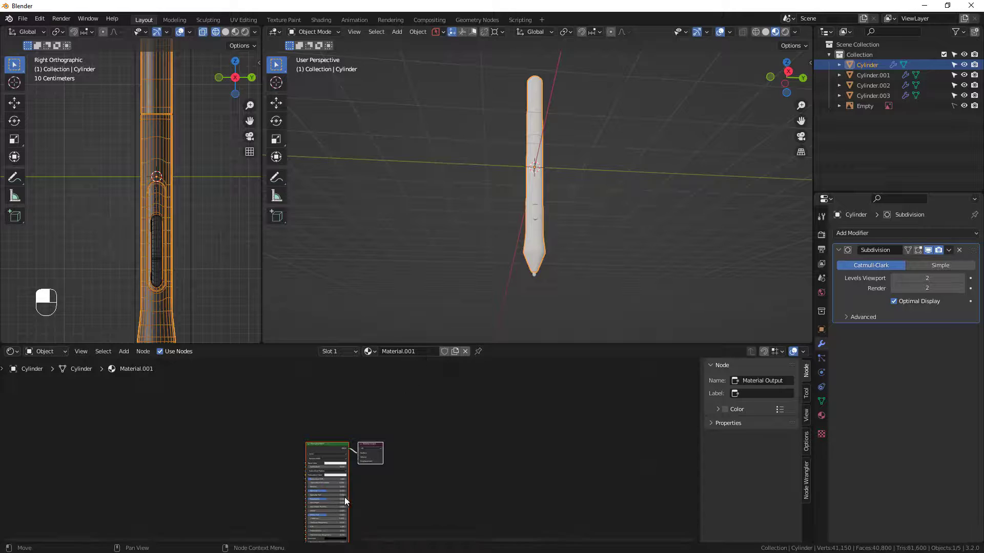
scroll(345, 497, "up", 5)
scroll(314, 474, "up", 2)
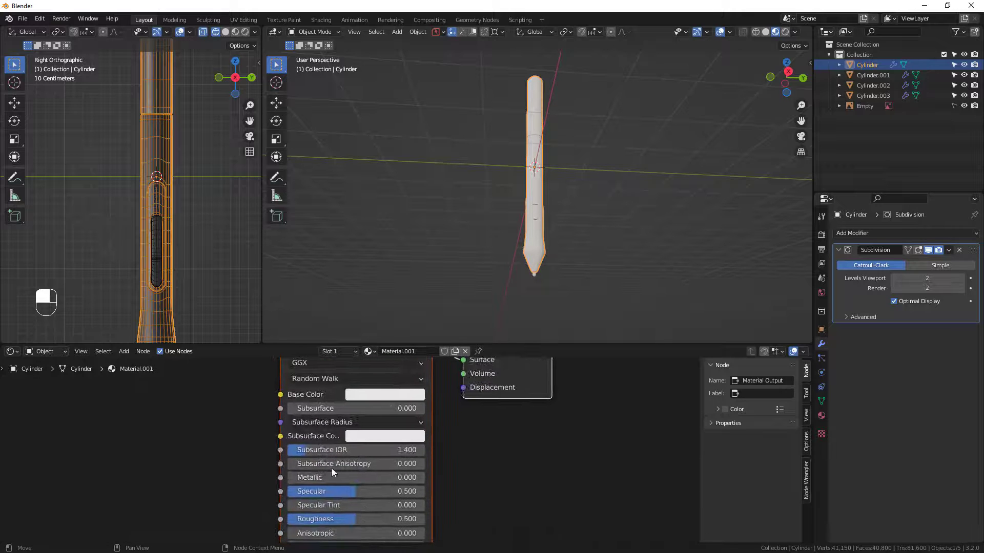
scroll(318, 508, "down", 3)
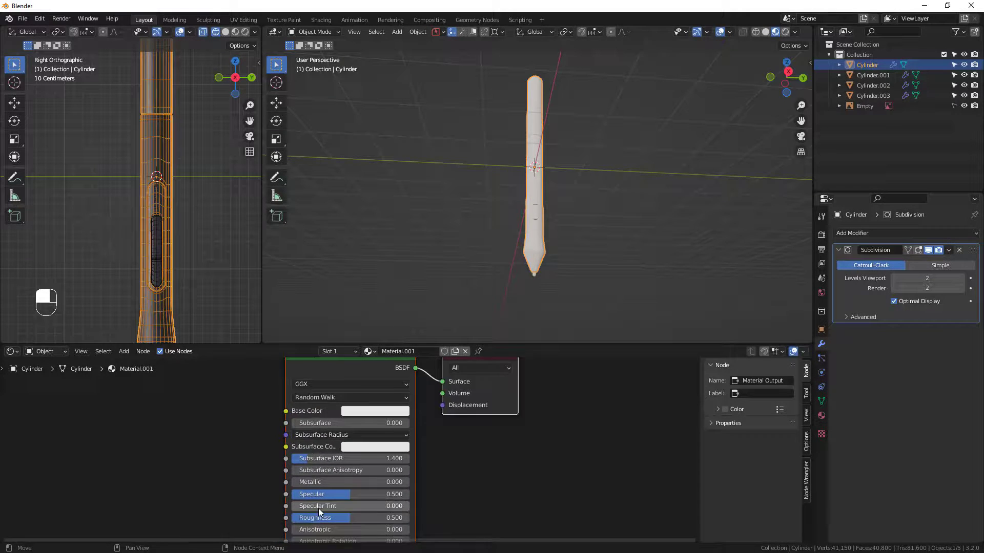
left_click(364, 418)
left_click_drag(425, 279, 425, 339)
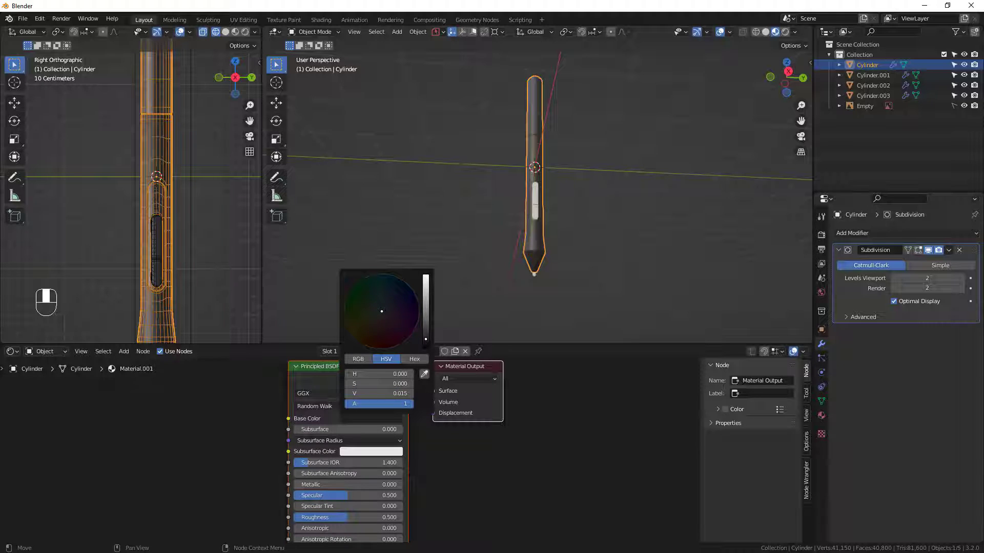
Examine the dark material on the pen body around the seam, button recess and rounded end.
scroll(549, 214, "down", 1)
middle_click_drag(549, 214, 549, 215)
middle_click_drag(561, 174, 567, 230, "shift")
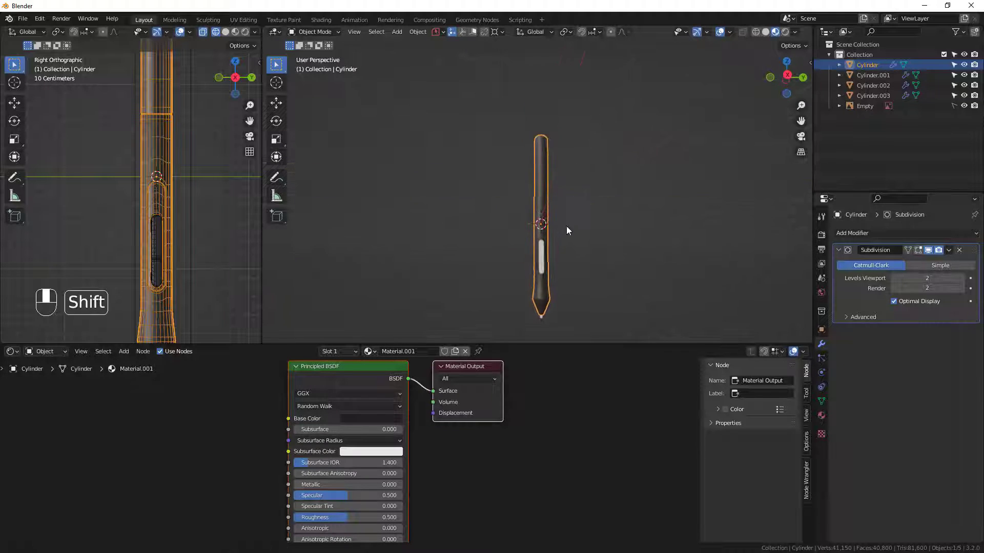
scroll(542, 207, "up", 8)
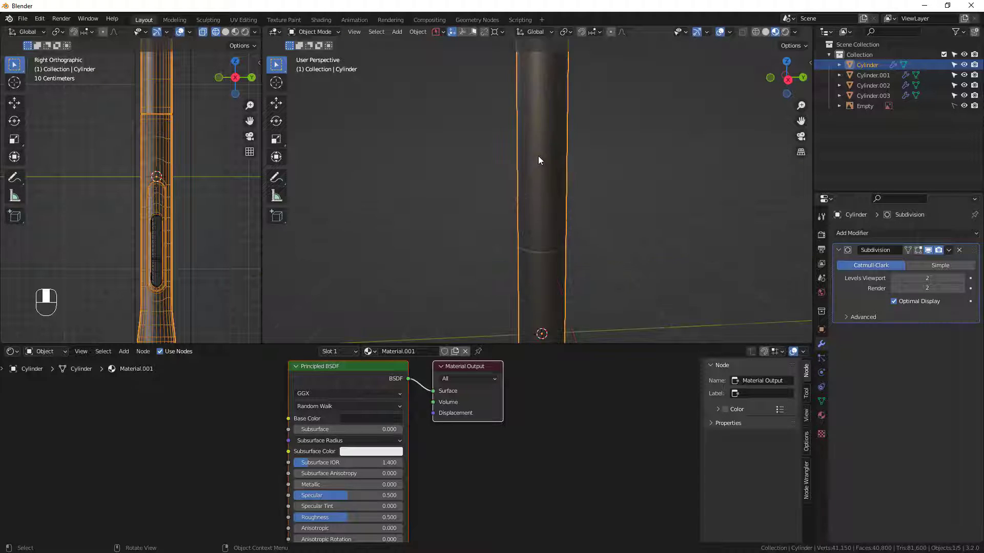
scroll(538, 160, "down", 1)
scroll(560, 206, "down", 3)
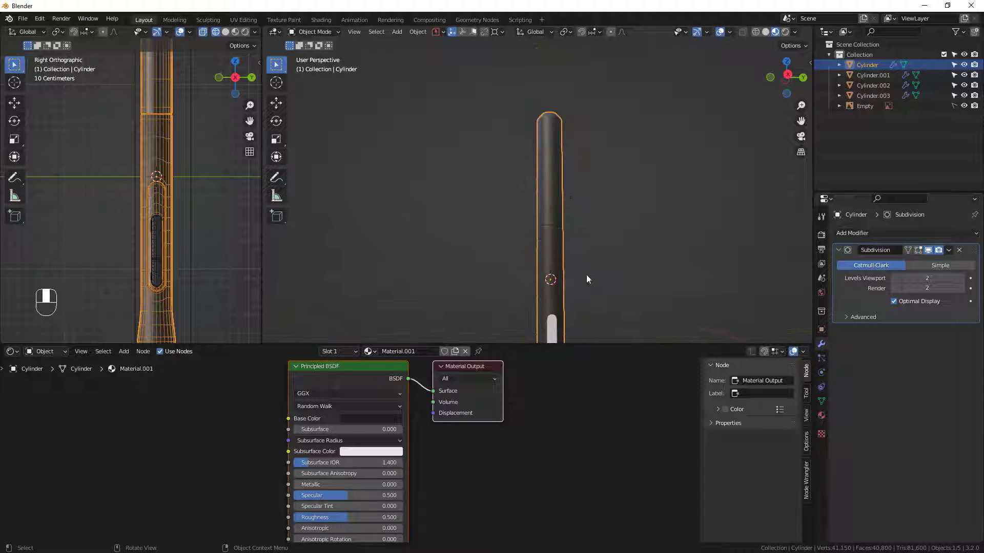
middle_click_drag(543, 310, 542, 259, "shift")
scroll(542, 259, "up", 5)
middle_click_drag(598, 281, 622, 262, "shift")
scroll(623, 263, "up", 3)
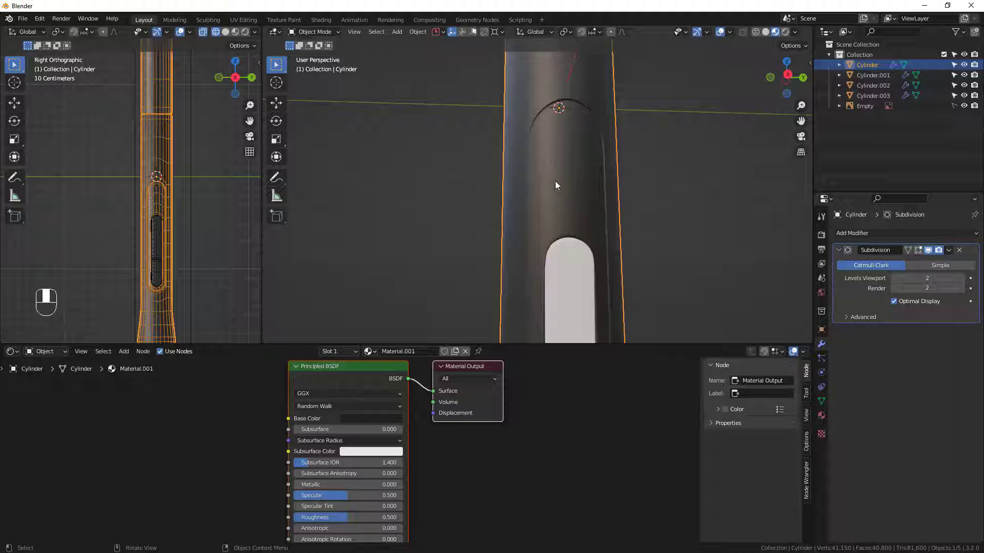
scroll(567, 214, "down", 3)
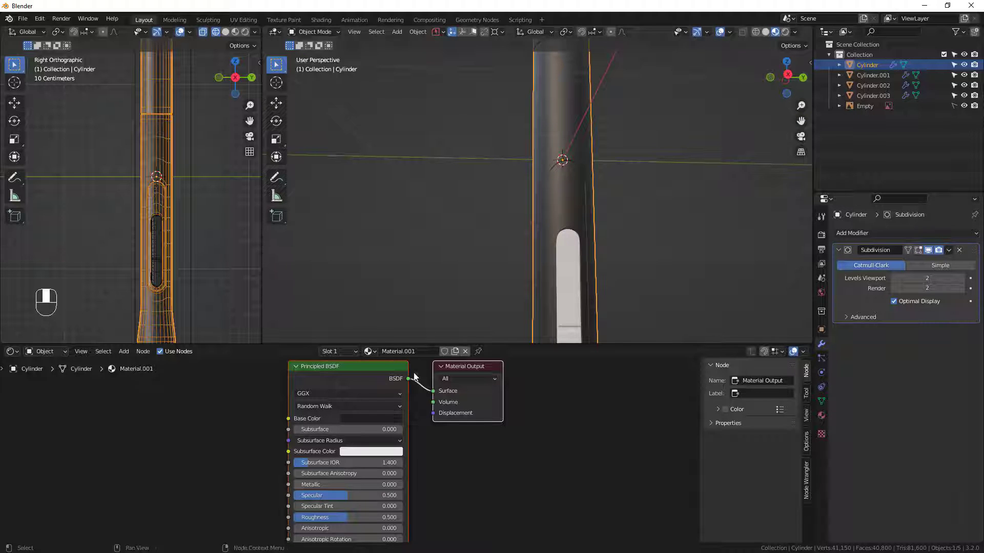
scroll(548, 183, "down", 2)
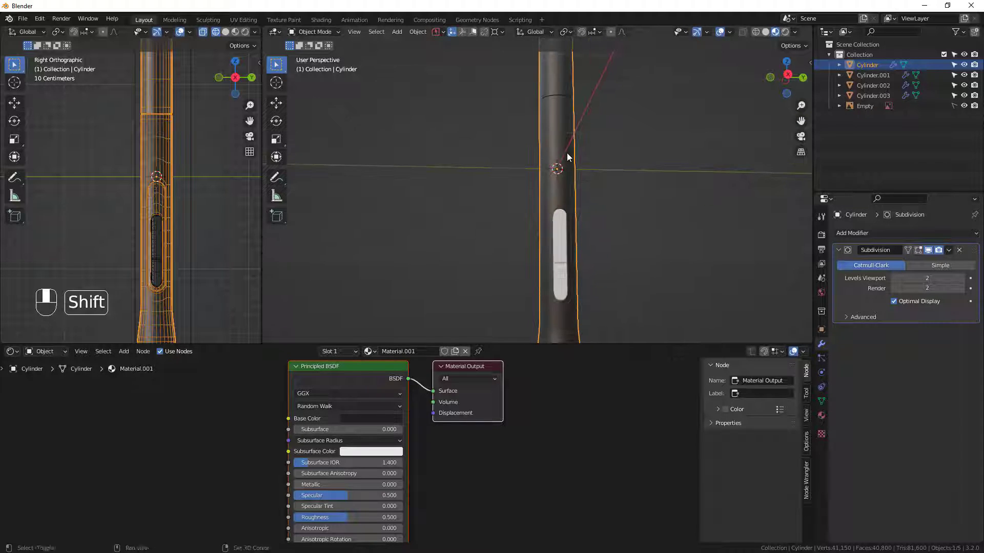
middle_click_drag(567, 152, 545, 177, "shift")
Select all of the pen body's geometry above the seam groove from the right orthographic view in Edit Mode.
middle_click_drag(149, 105, 148, 271, "shift")
scroll(552, 196, "down", 1)
middle_click_drag(553, 192, 509, 94, "alt")
scroll(546, 96, "up", 2)
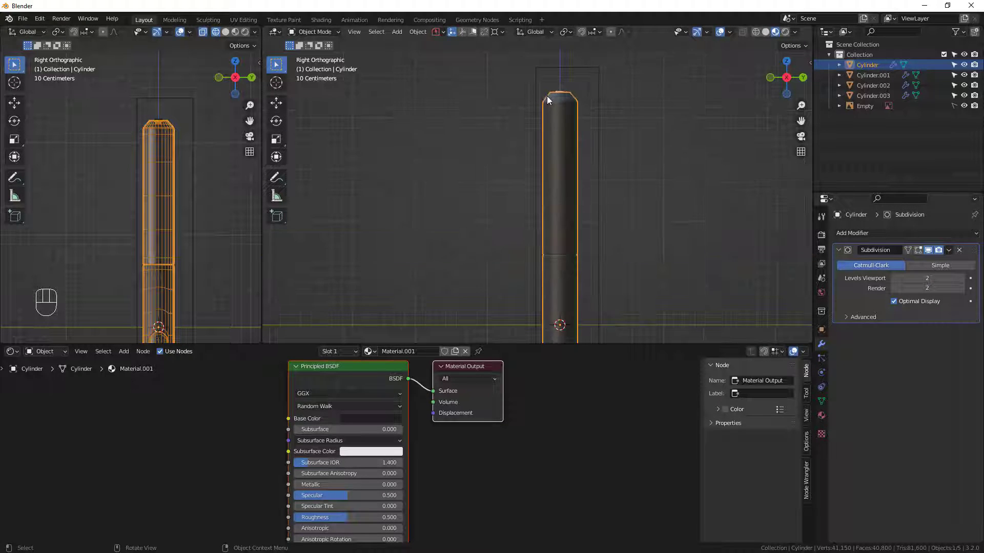
key("Tab")
scroll(579, 149, "up", 5)
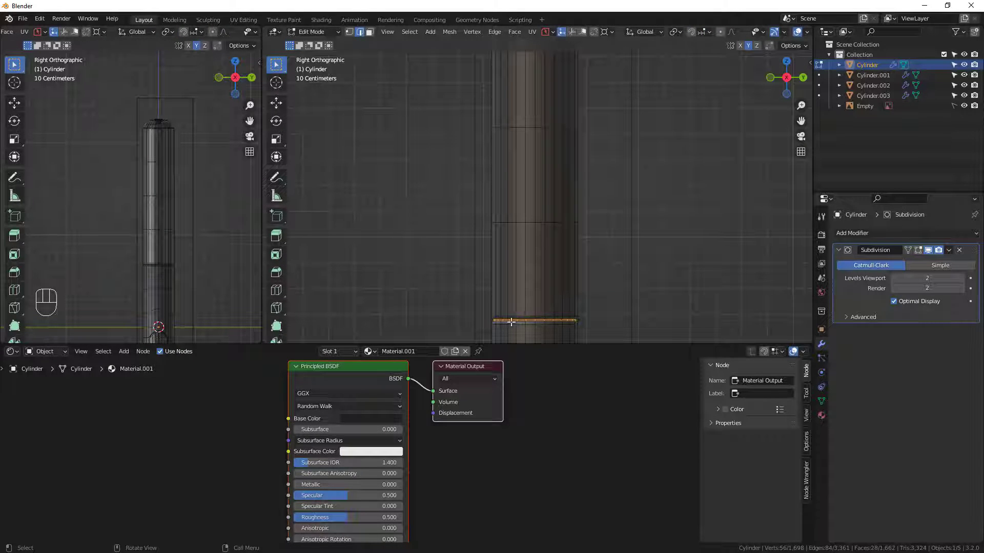
scroll(511, 322, "up", 5)
scroll(609, 272, "down", 8)
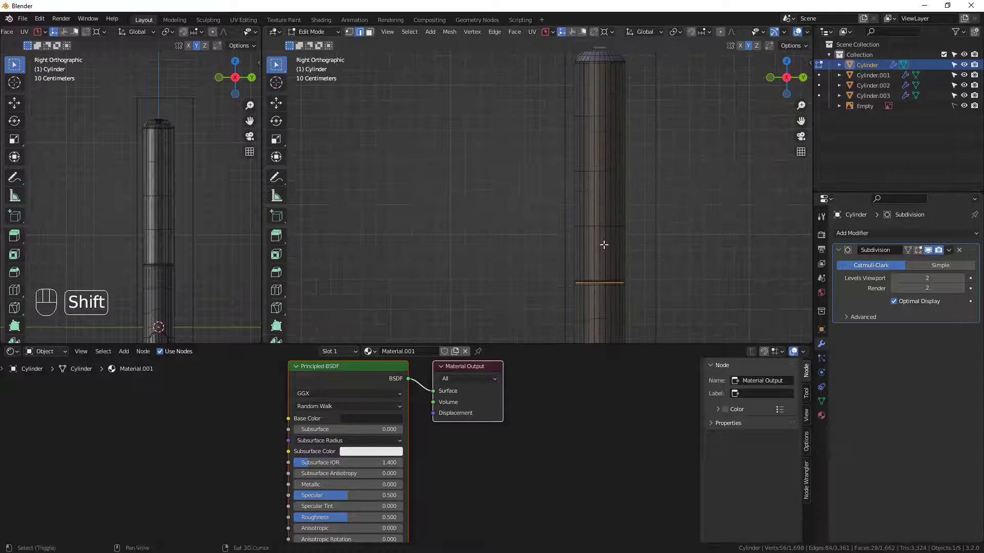
middle_click_drag(604, 245, 564, 297, "shift")
middle_click_drag(551, 256, 535, 228, "shift")
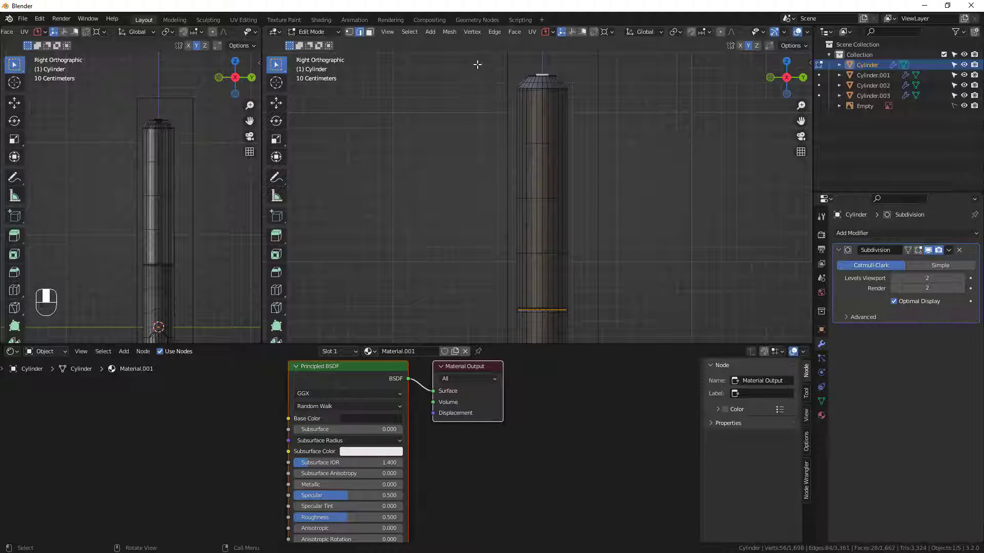
left_click_drag(477, 64, 633, 309)
scroll(534, 314, "up", 6)
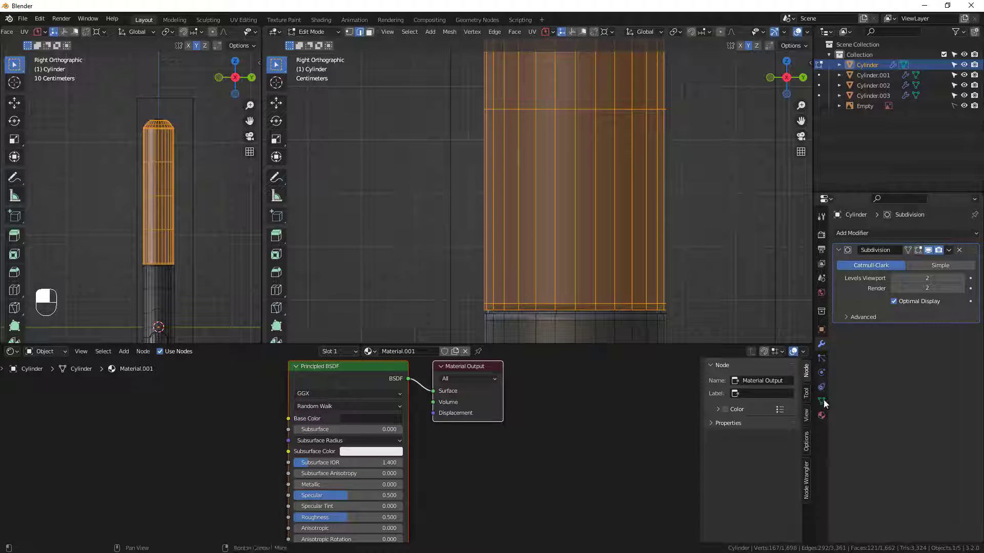
Add a second material slot with a new material and assign it to the selected upper section of the pen body.
left_click(822, 415)
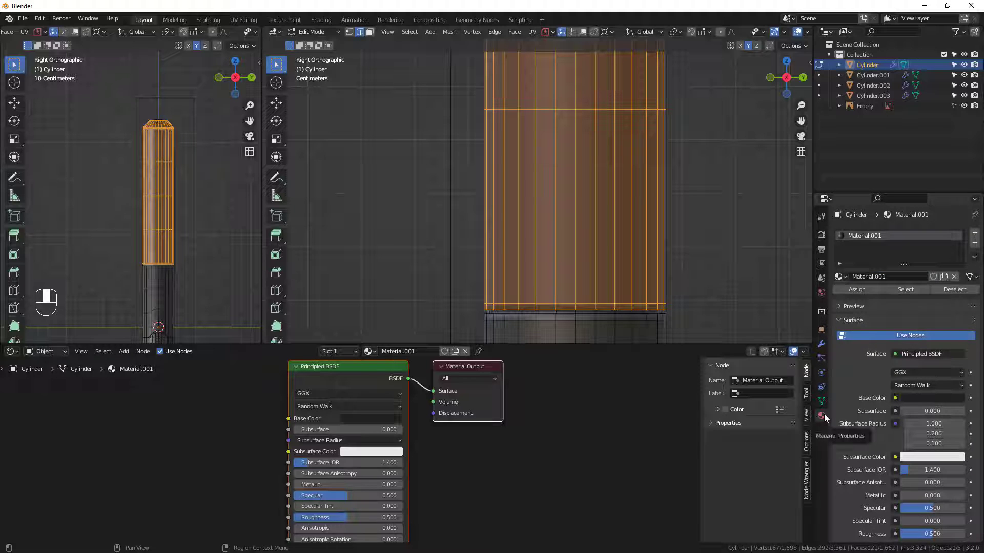
left_click(975, 235)
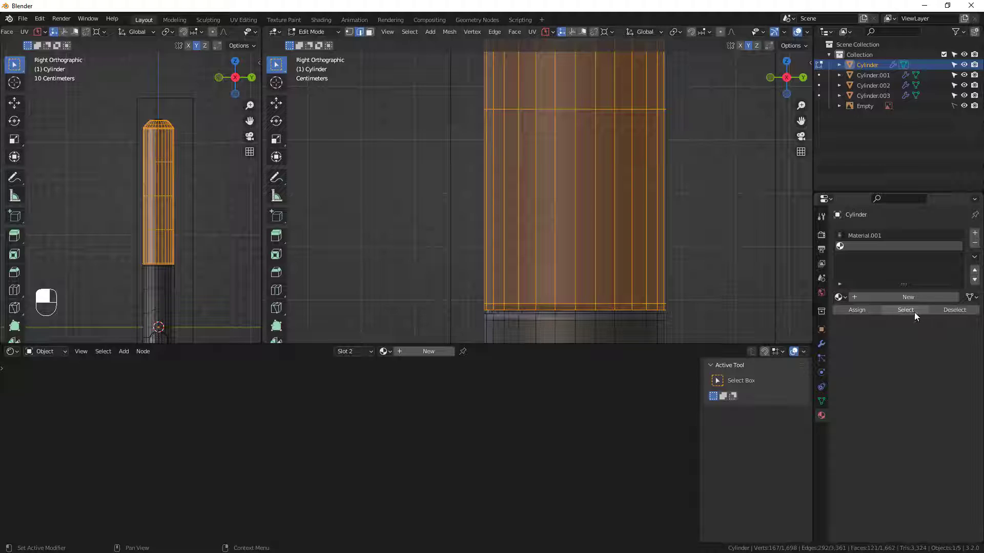
left_click(911, 298)
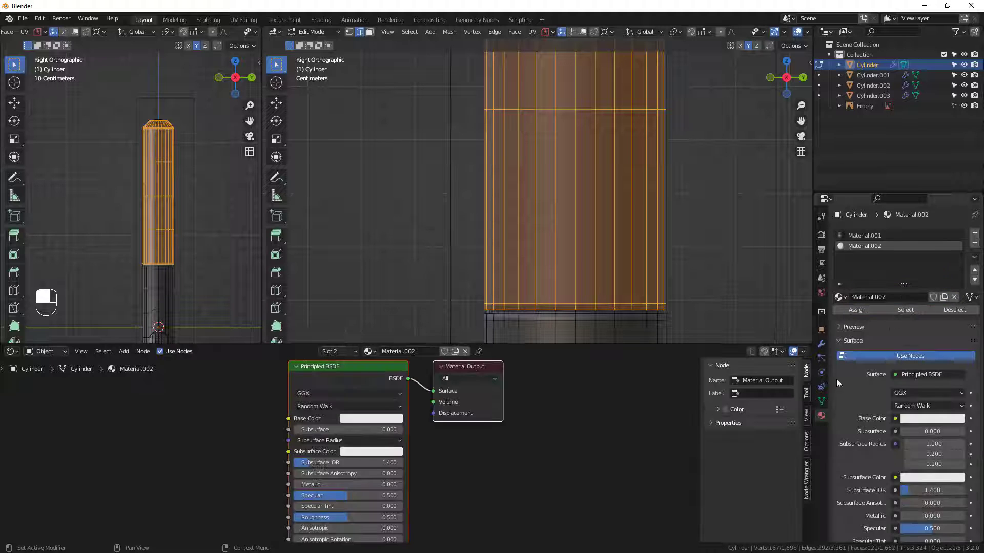
left_click(857, 310)
scroll(525, 177, "down", 5)
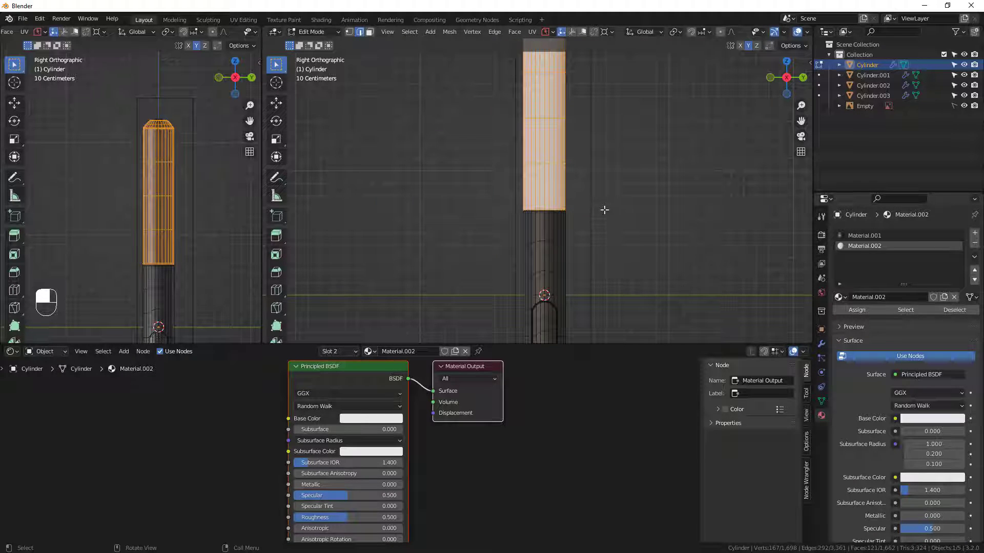
middle_click_drag(557, 155, 532, 256, "shift")
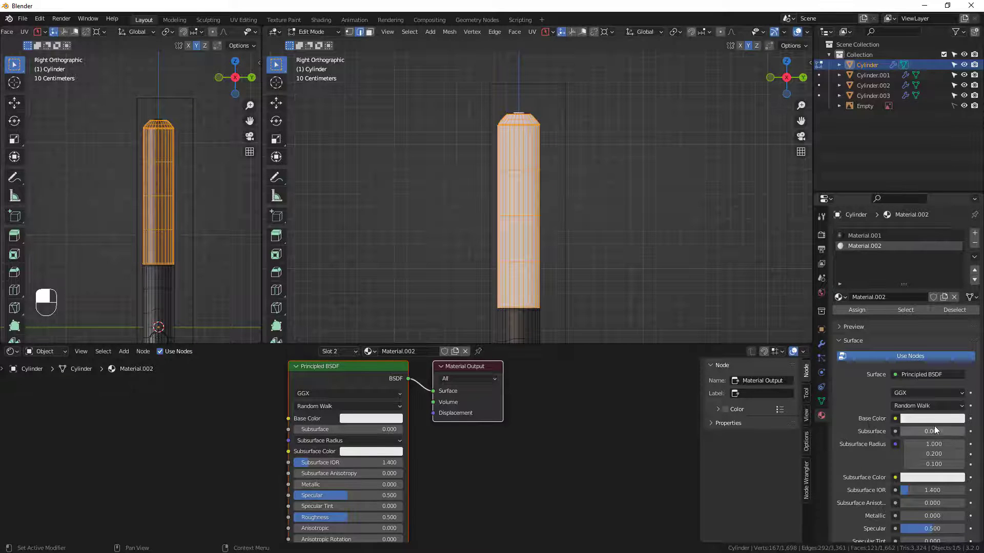
scroll(904, 476, "down", 3)
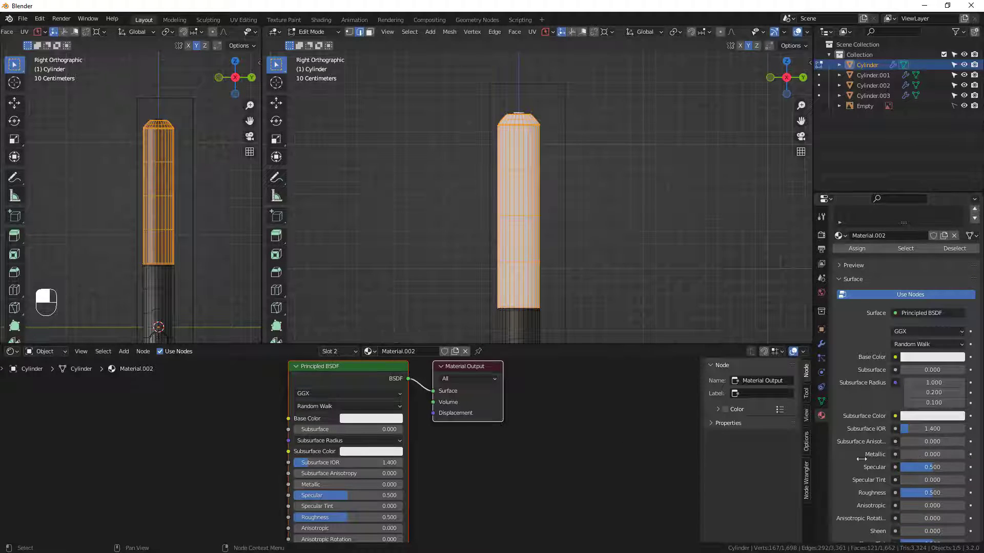
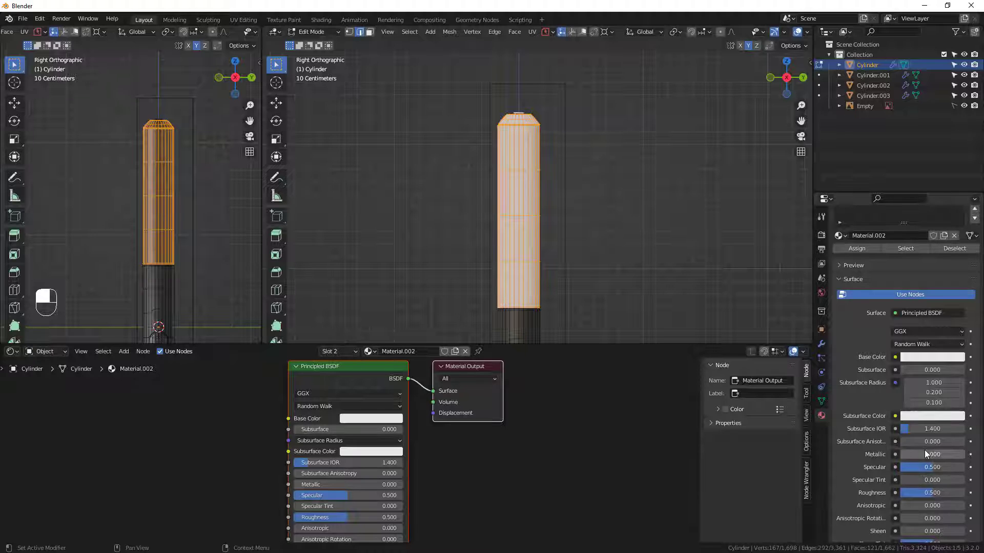
Set the upper section material's Metallic to 1.000, lower its base color value to about 0.124, and clear the mesh selection.
left_click_drag(924, 453, 953, 459)
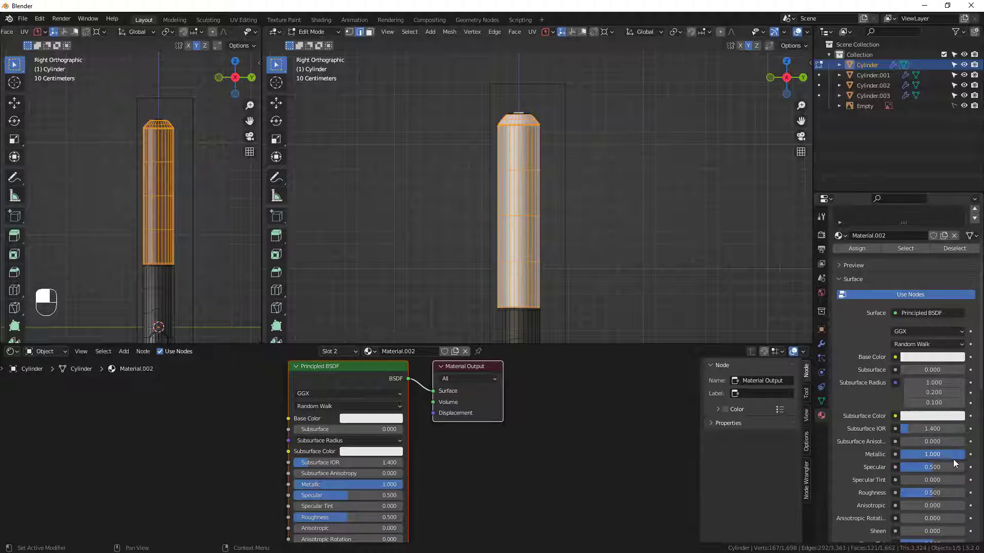
left_click(938, 358)
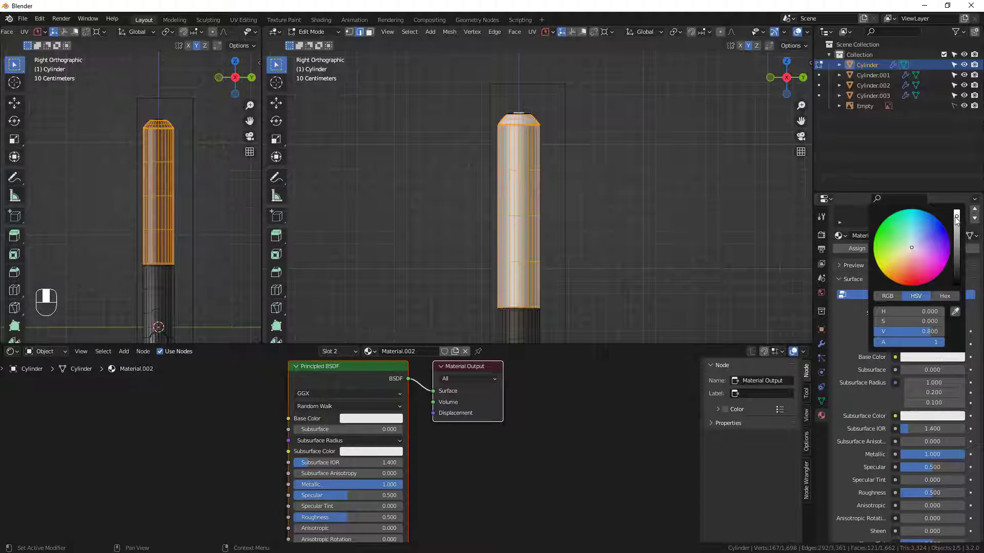
left_click_drag(955, 220, 956, 257)
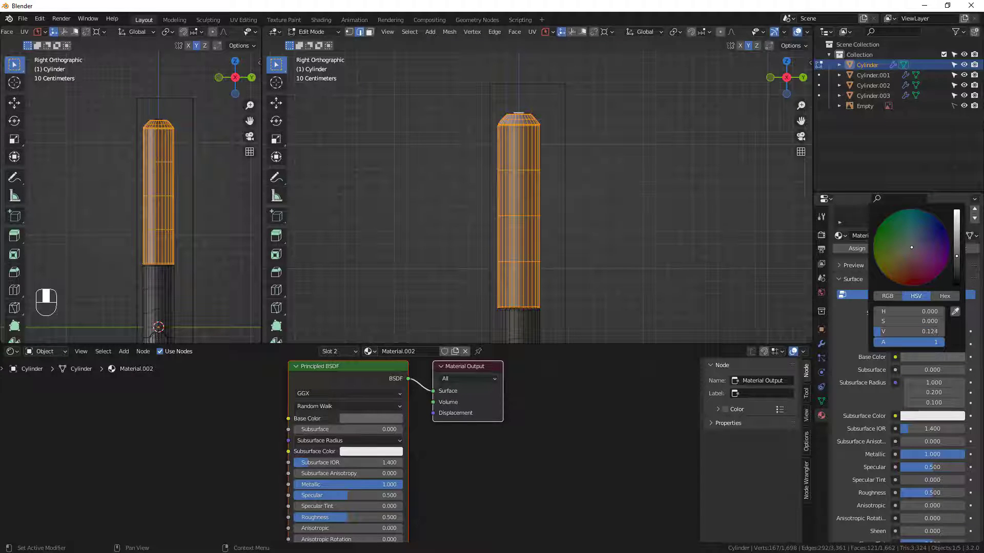
middle_click_drag(520, 321, 493, 140, "shift")
left_click(619, 218)
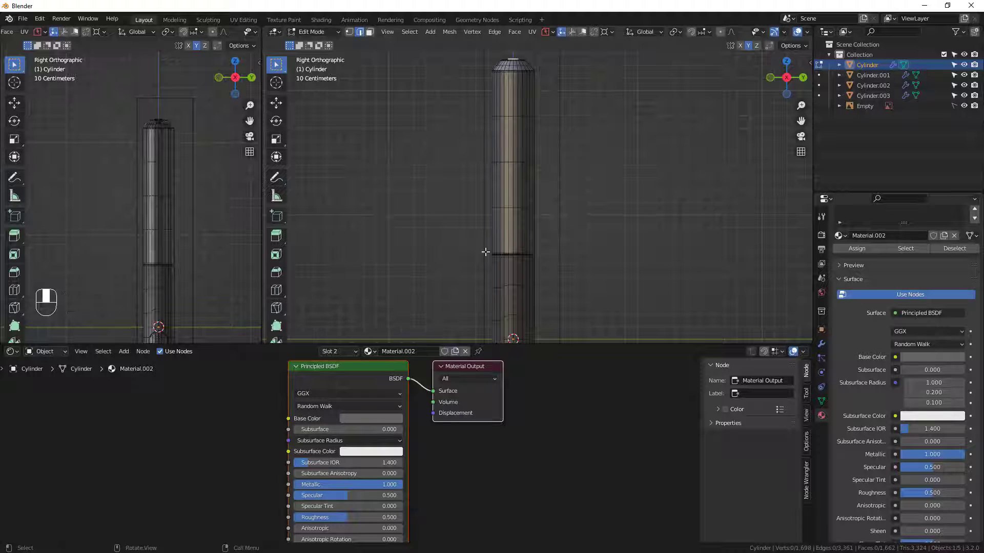
Examine the button recess and the side buttons on the pen body up close.
middle_click_drag(485, 251, 465, 123, "shift")
scroll(483, 288, "up", 6)
scroll(455, 143, "up", 3)
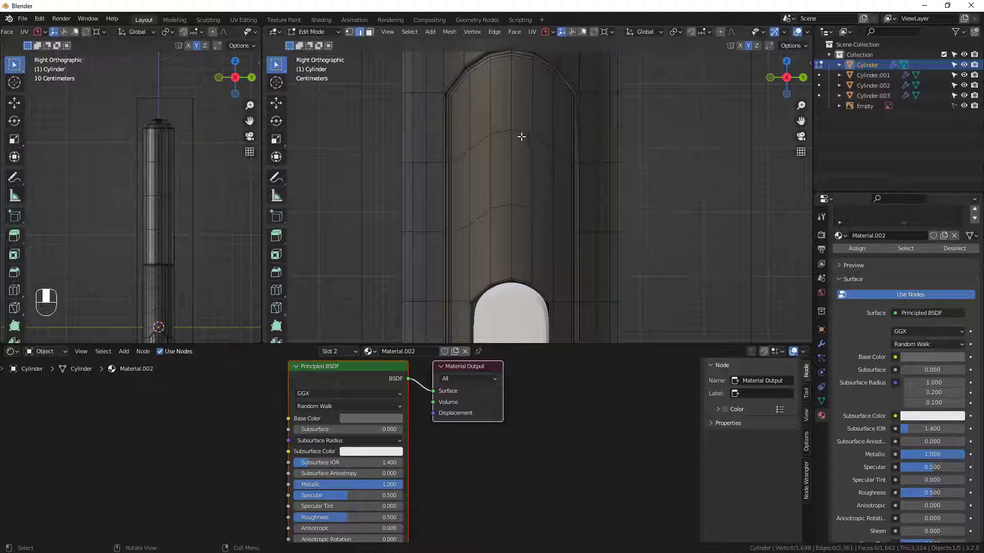
middle_click_drag(521, 137, 554, 209, "shift")
scroll(537, 315, "down", 3)
left_click_drag(534, 344, 528, 406)
scroll(525, 304, "down", 2)
middle_click_drag(516, 255, 520, 160, "shift")
scroll(514, 163, "up", 4)
scroll(759, 31, "down", 4)
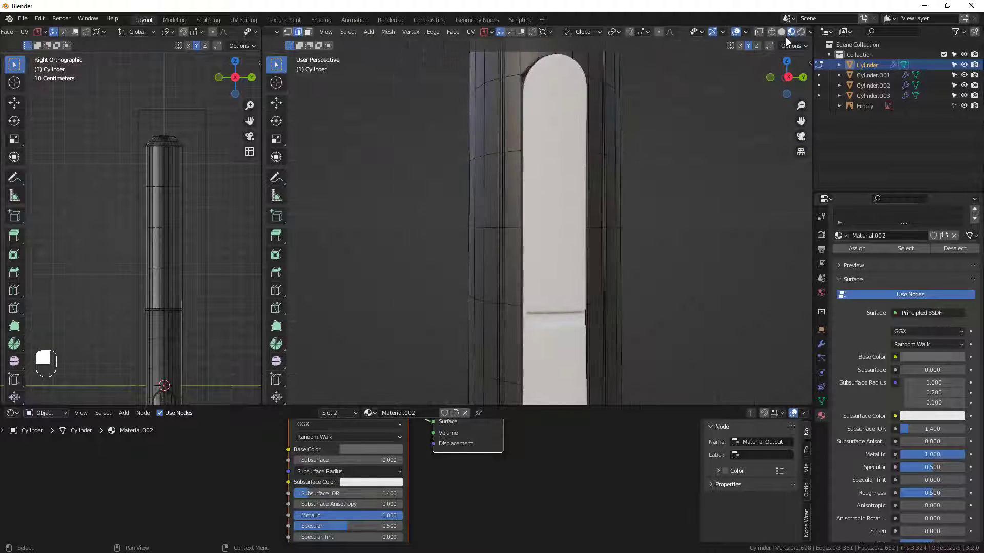
Switch to Solid shading and add one centered loop cut around the groove of the button recess.
left_click(766, 33)
mouse_move(543, 194)
middle_mouse_down()
mouse_move(568, 121)
mouse_move(566, 280)
mouse_move(533, 357)
middle_mouse_up()
scroll(568, 121, "up", 2)
scroll(459, 159, "down", 1)
middle_click_drag(459, 159, 440, 175)
scroll(441, 171, "up", 3)
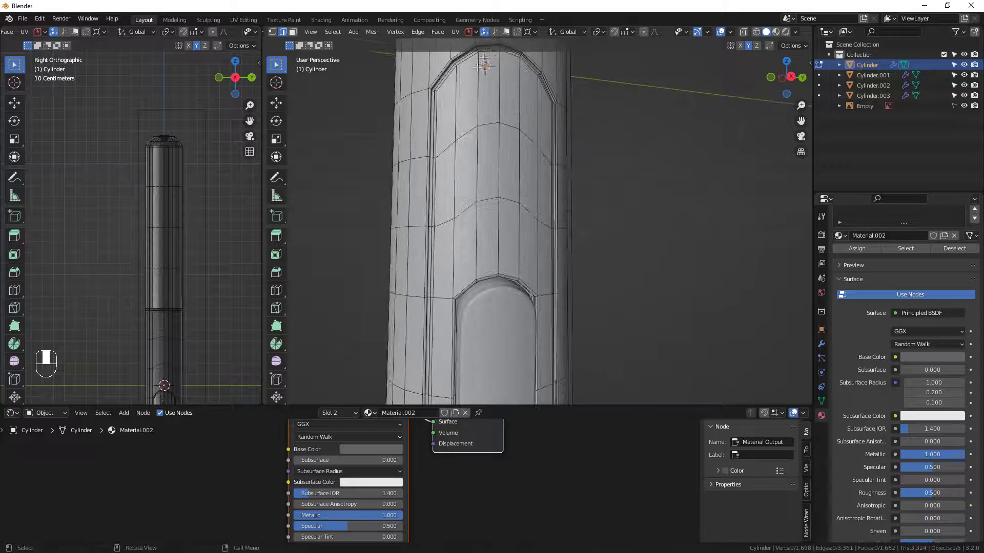
middle_click_drag(478, 105, 492, 211, "shift")
scroll(494, 195, "up", 2)
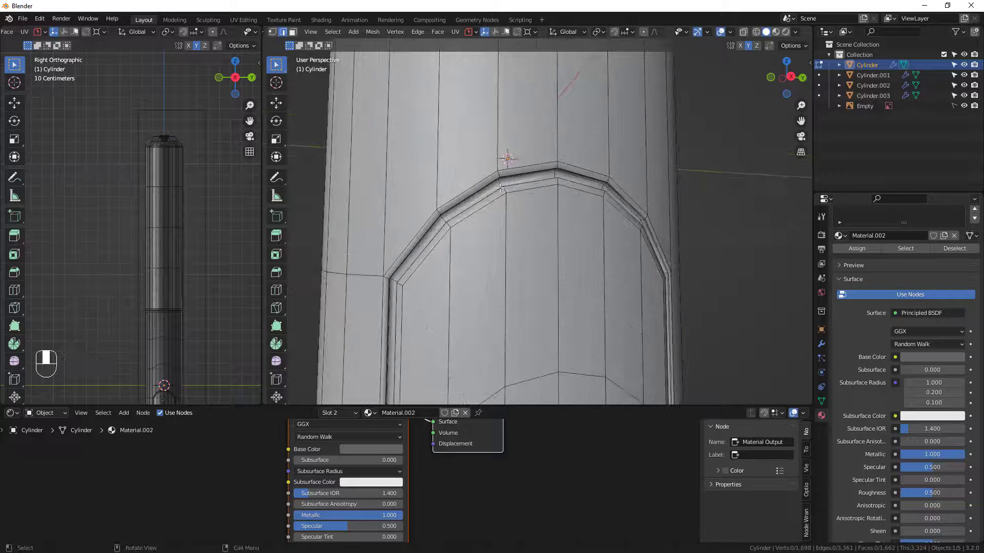
key("ctrl+r")
left_click(502, 188)
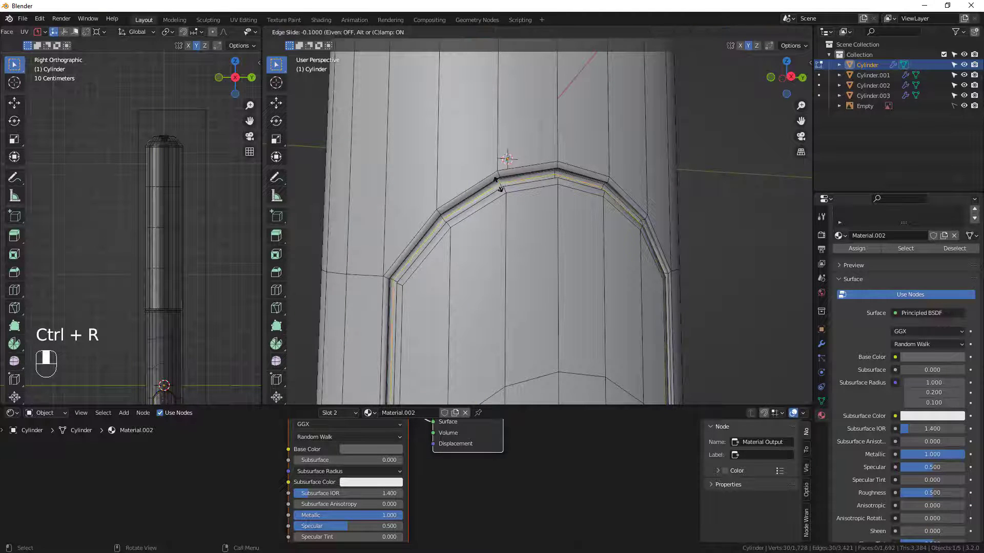
right_click(502, 187)
Select the inner region enclosed by the new edge loop around the button recess.
middle_click_drag(502, 187, 539, 196)
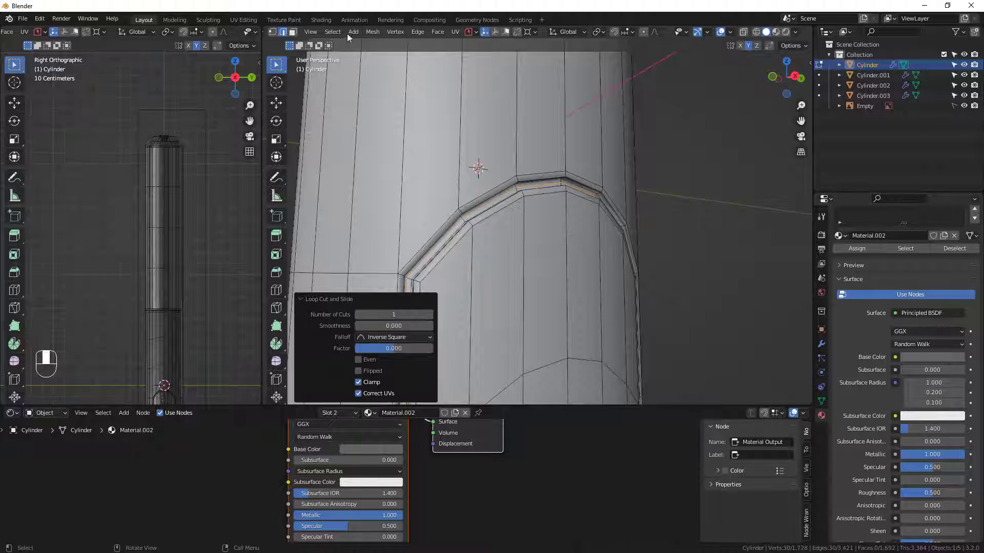
left_click(329, 33)
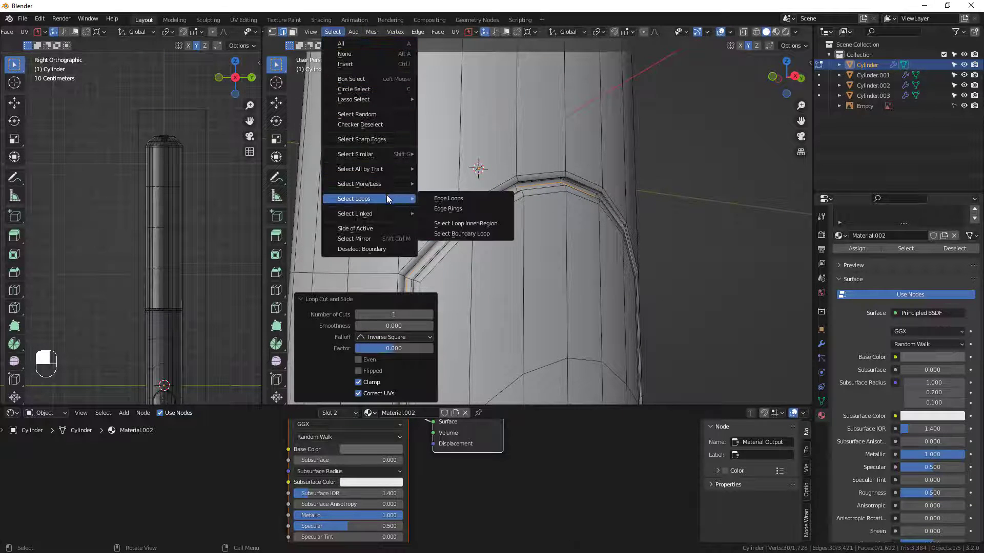
mouse_move(390, 186)
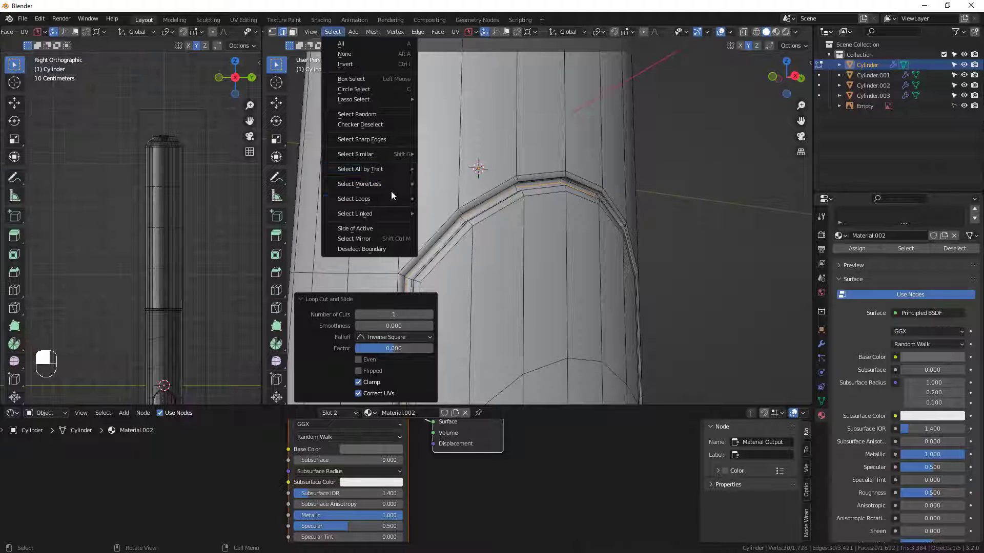
mouse_move(391, 214)
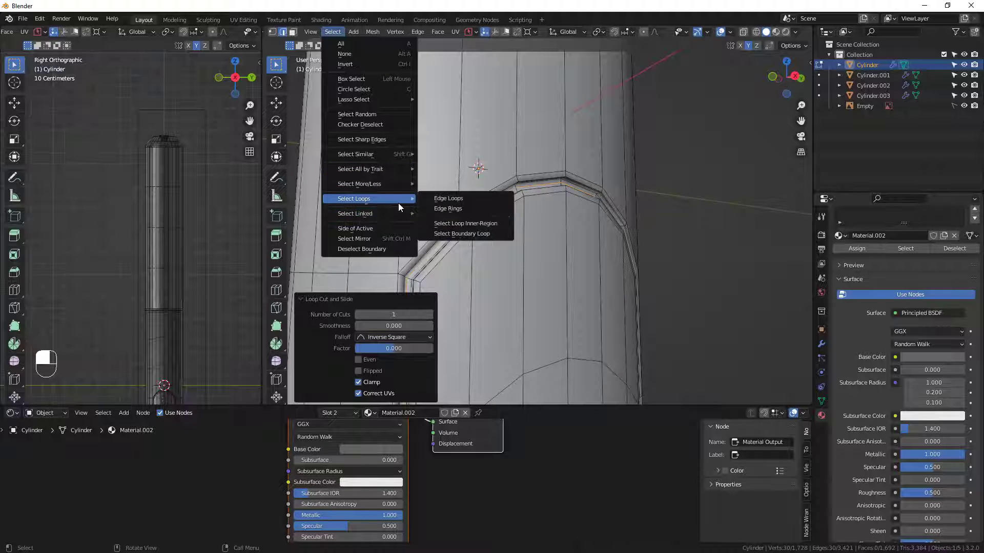
left_click(474, 224)
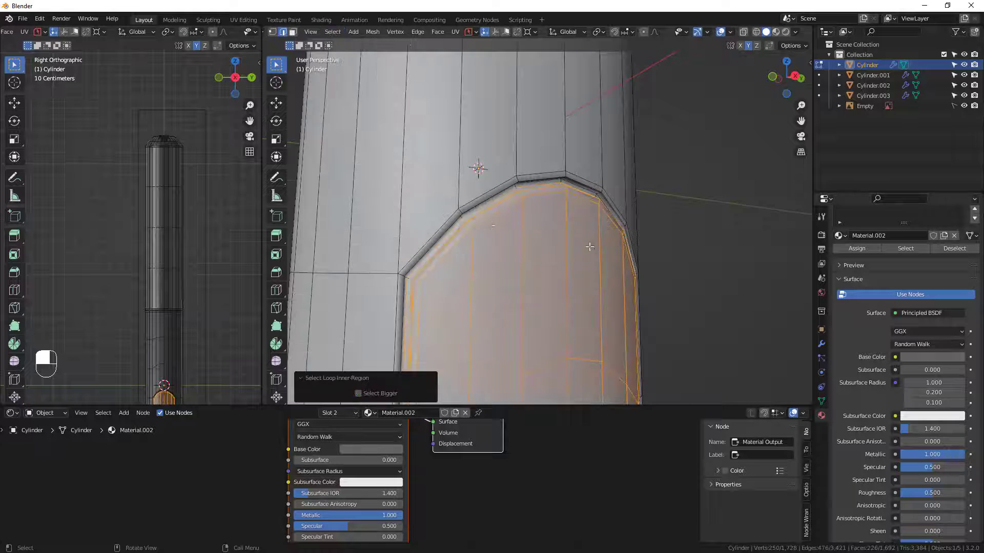
Assign Material.002 to the selected faces inside the button recess.
scroll(589, 246, "down", 4)
scroll(583, 284, "up", 2)
middle_click_drag(637, 268, 645, 210)
scroll(583, 285, "down", 3)
scroll(612, 221, "down", 3)
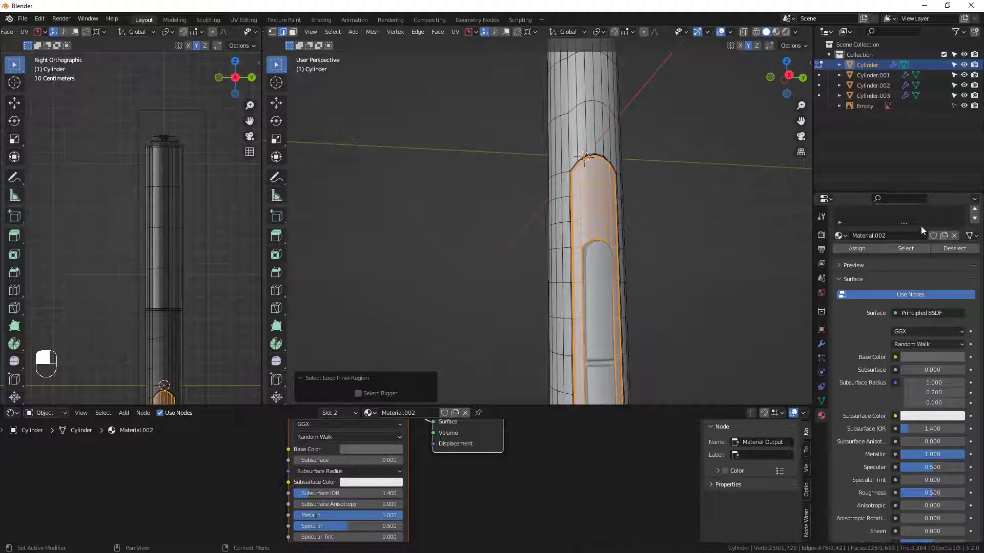
left_click_drag(905, 224, 890, 272)
scroll(891, 238, "up", 3)
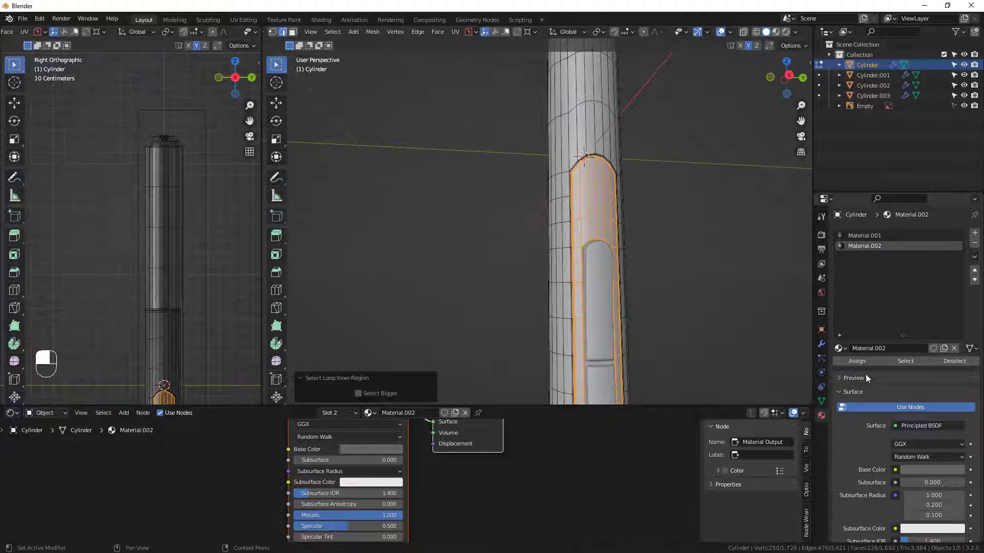
left_click(855, 361)
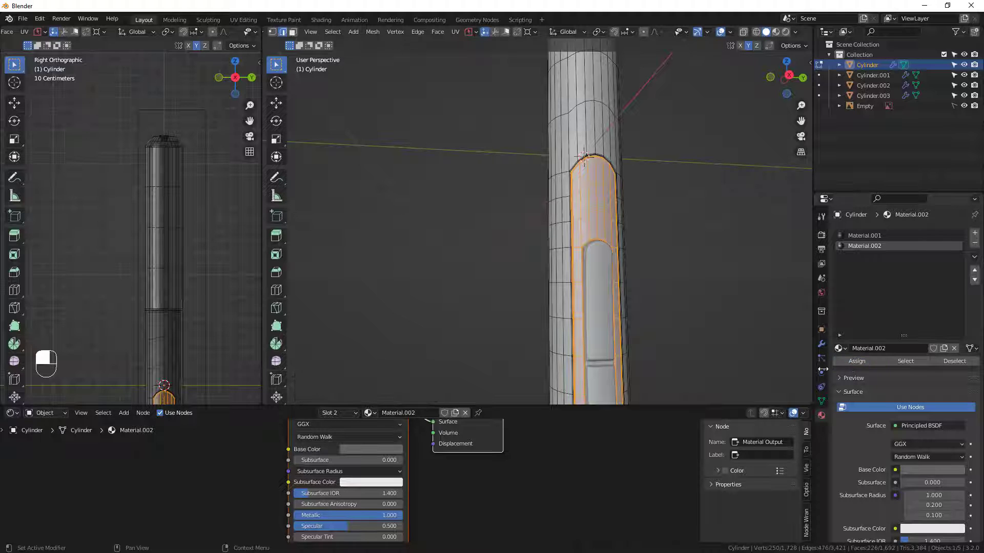
Inspect the recess material in Material Preview shading with the mesh deselected.
left_click(776, 34)
mouse_move(619, 202)
middle_mouse_down()
mouse_move(628, 215)
mouse_move(714, 208)
middle_mouse_up()
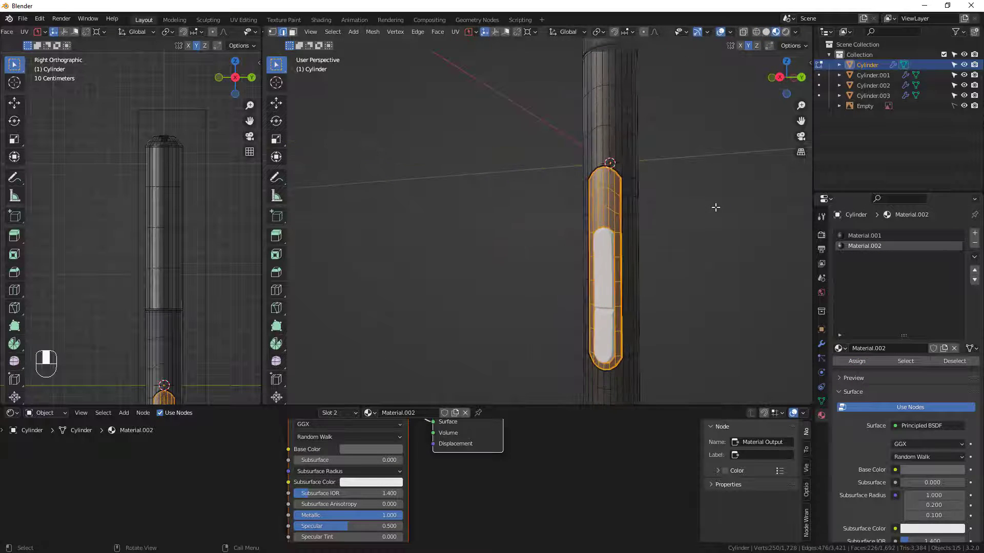
key("alt+a")
middle_click_drag(624, 221, 600, 274)
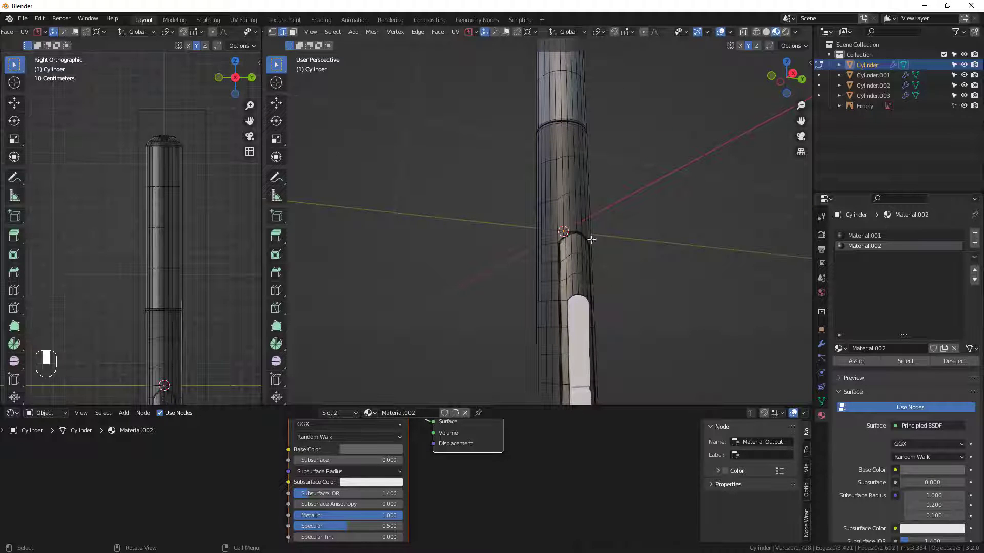
scroll(582, 256, "down", 3)
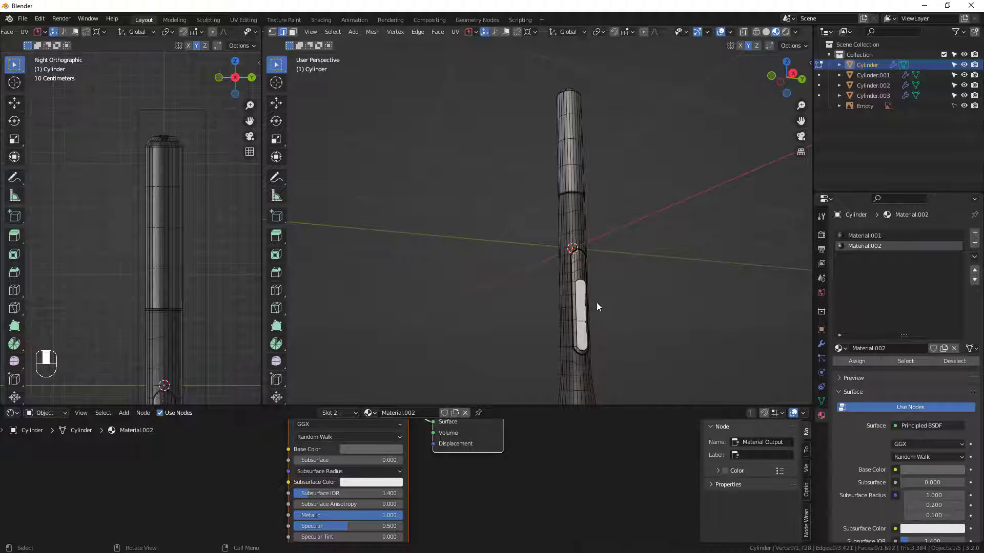
Return to Object Mode and give the side buttons the existing Material.001.
key("Tab")
left_click(581, 300)
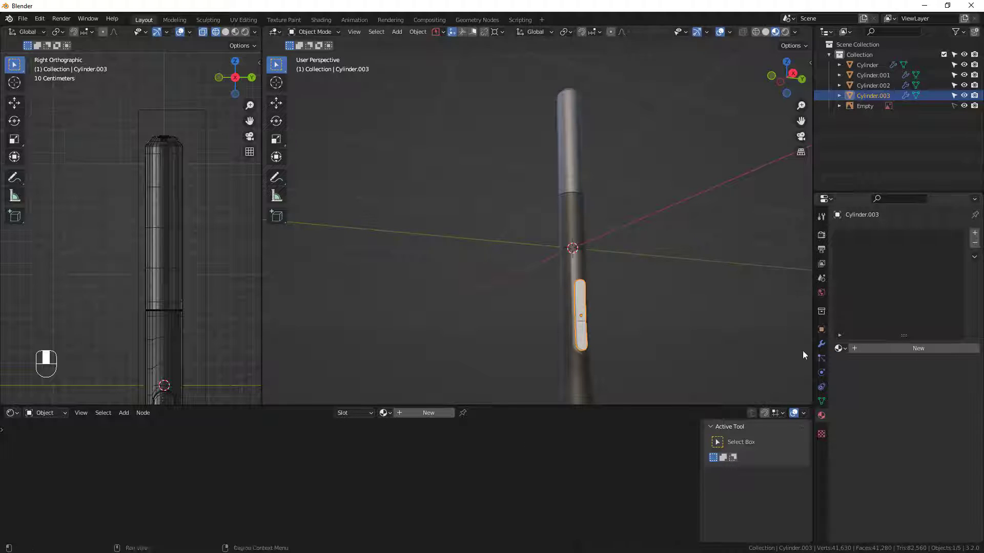
left_click(840, 349)
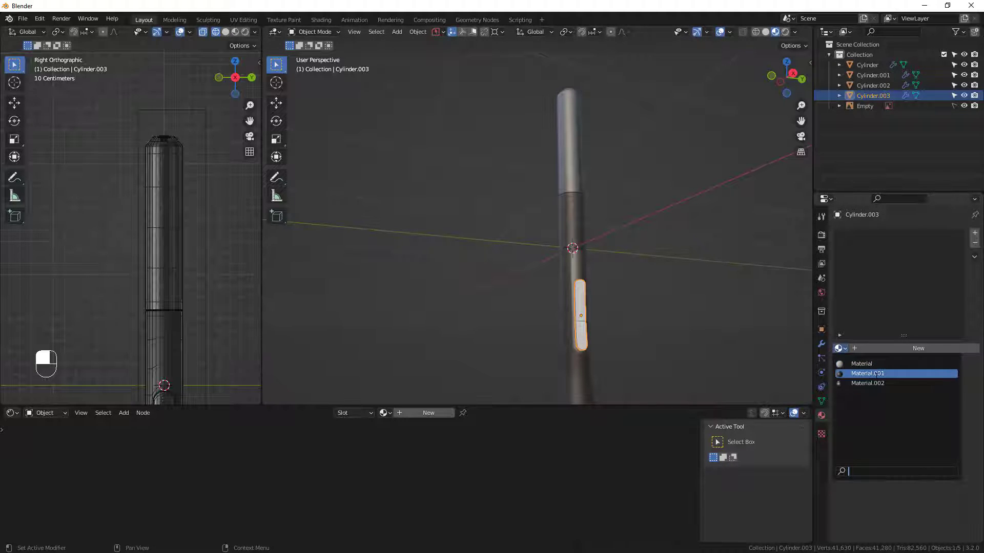
left_click(871, 429)
mouse_move(582, 306)
middle_mouse_down()
mouse_move(577, 293)
mouse_move(589, 323)
mouse_move(526, 305)
middle_mouse_up()
scroll(525, 305, "up", 3)
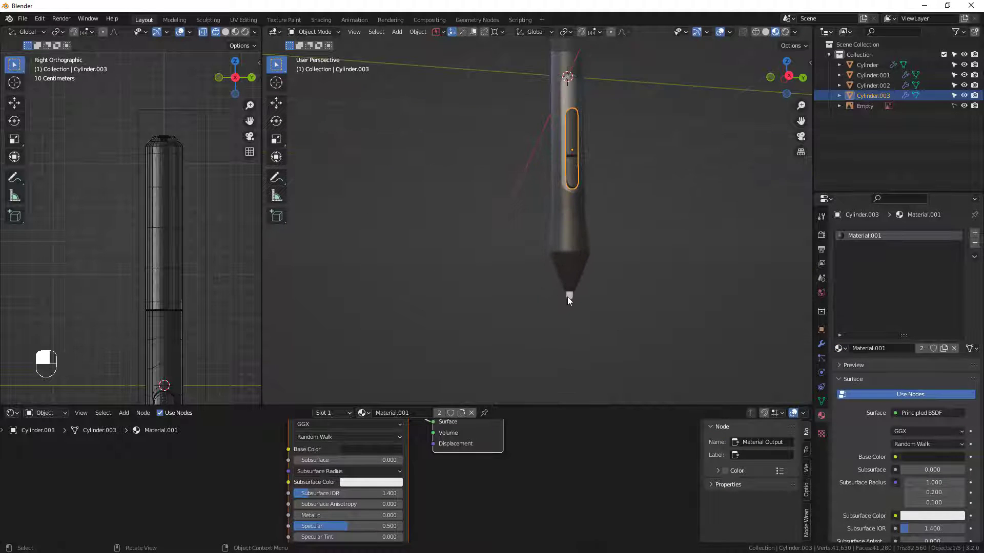
Give the nib at the pen's tip the existing Material.002.
left_click(567, 295)
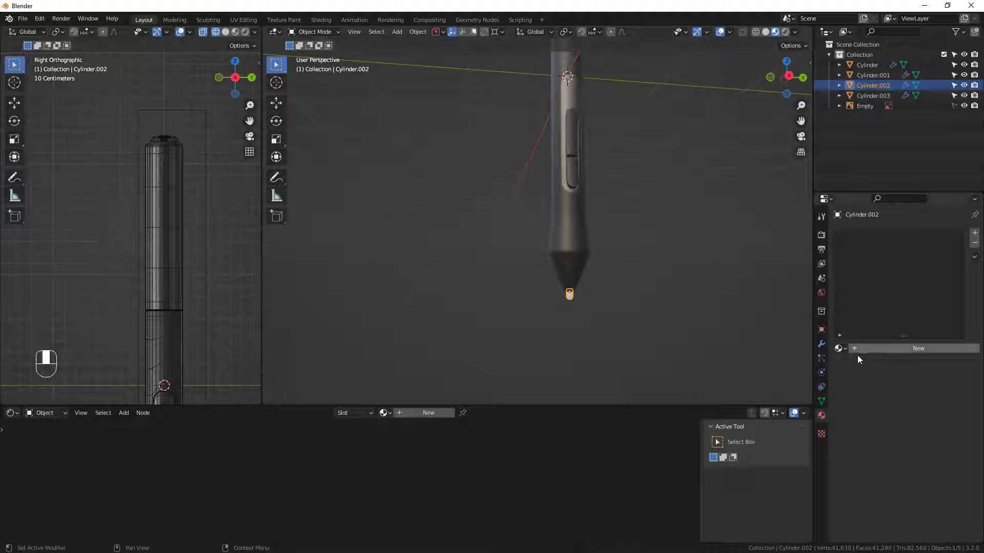
left_click(839, 349)
left_click(854, 384)
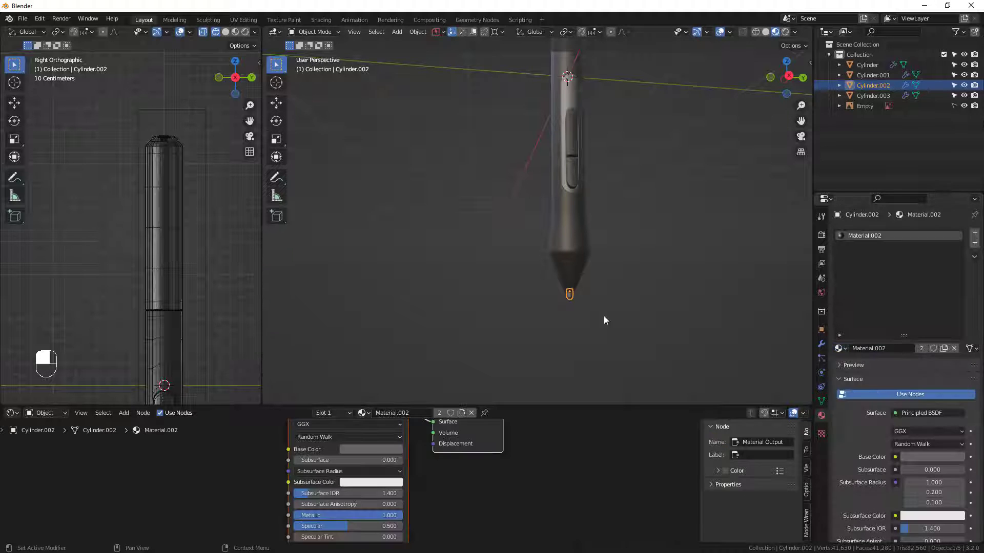
key("shift+c")
Select the small round button at the pen's upper end and inspect its mesh in Edit Mode.
middle_click_drag(558, 198, 563, 302, "shift")
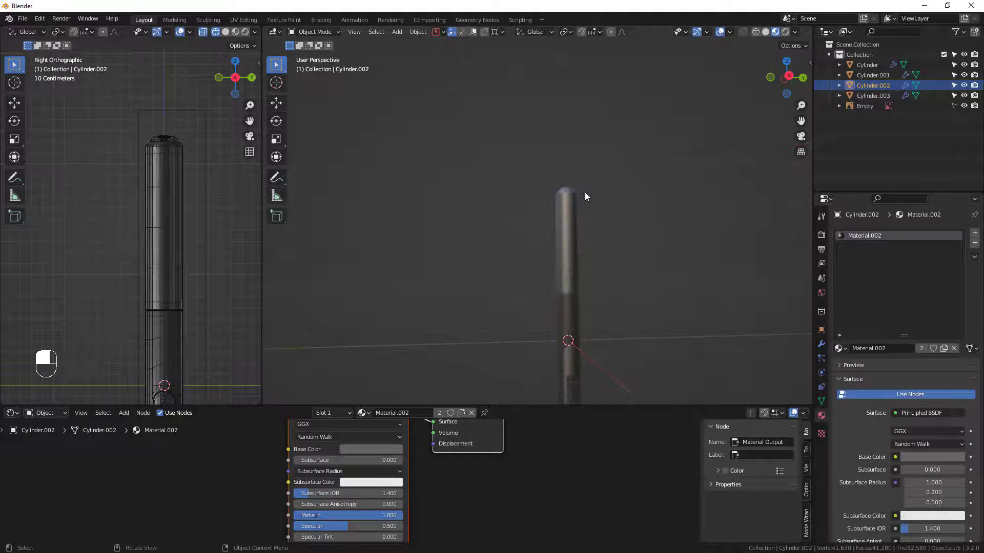
scroll(569, 191, "up", 5)
scroll(539, 217, "up", 4)
middle_click_drag(540, 220, 537, 253)
scroll(540, 219, "up", 5)
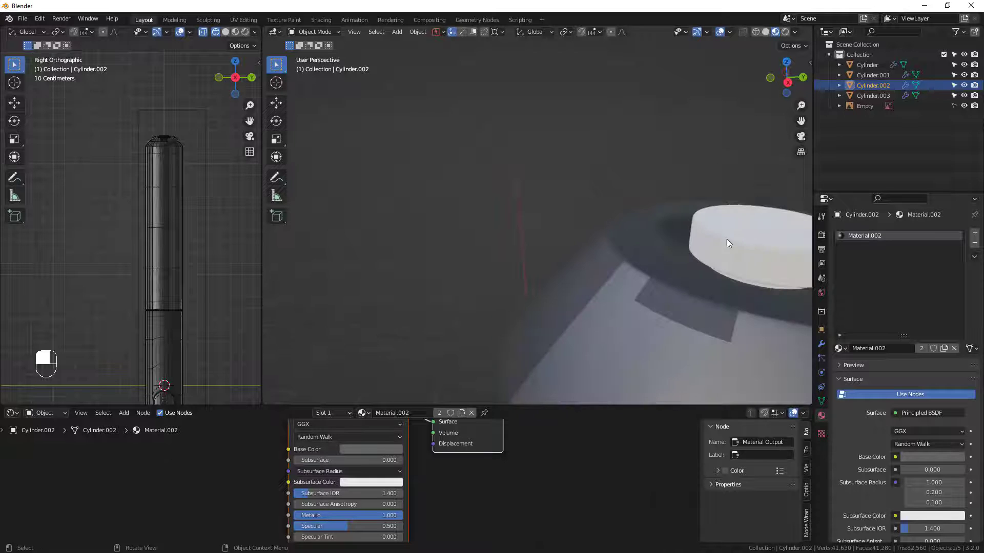
scroll(726, 238, "down", 3)
middle_click_drag(736, 248, 614, 211, "shift")
left_click(615, 212)
key("Tab")
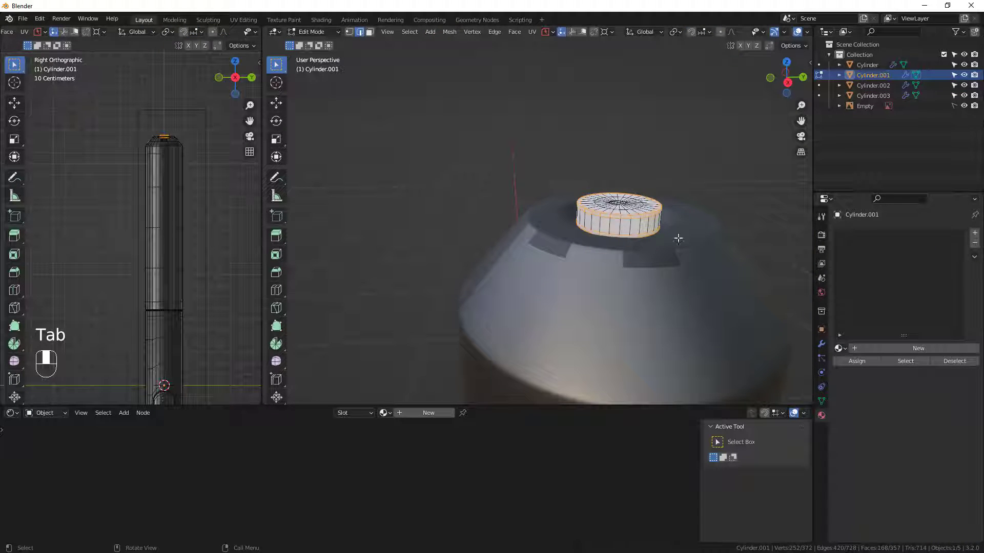
left_click(697, 186)
middle_click_drag(680, 160, 69, 269)
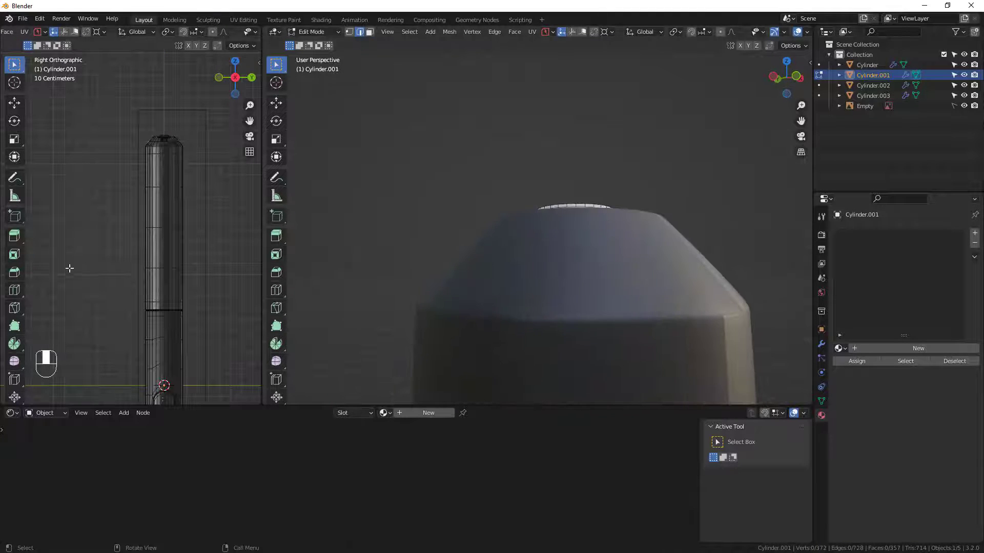
middle_click_drag(539, 299, 503, 244)
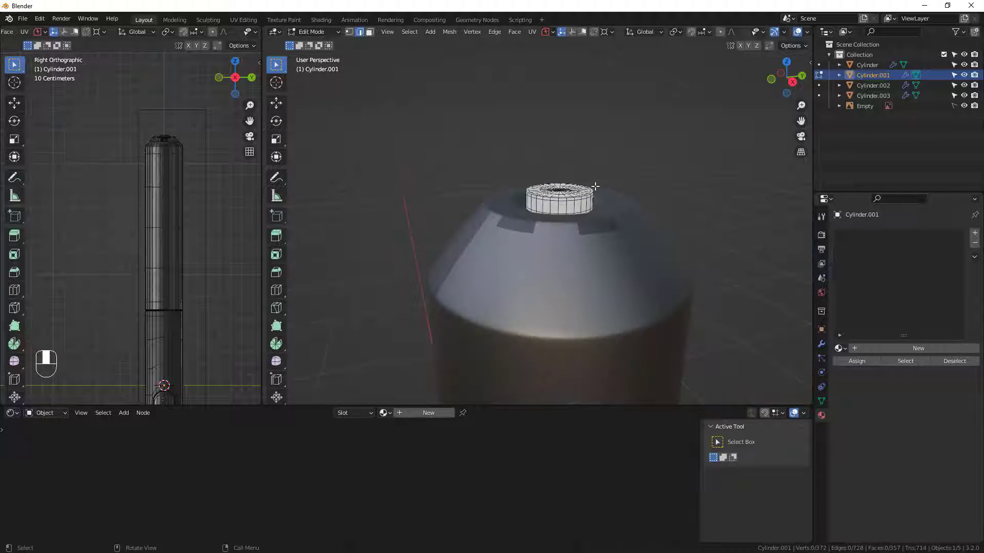
key("Tab")
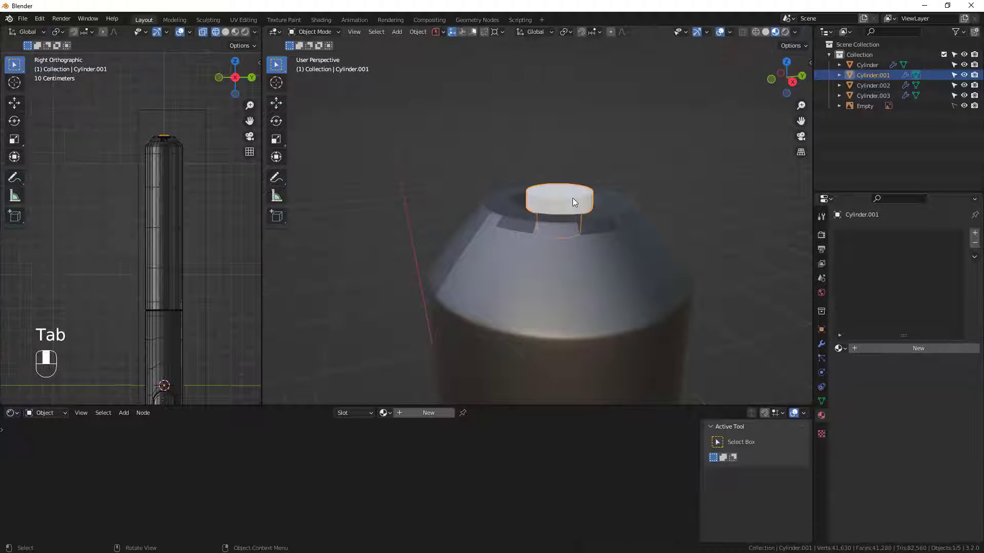
Try Material.002 on the small round button at the pen's upper end.
left_click(839, 349)
left_click(863, 383)
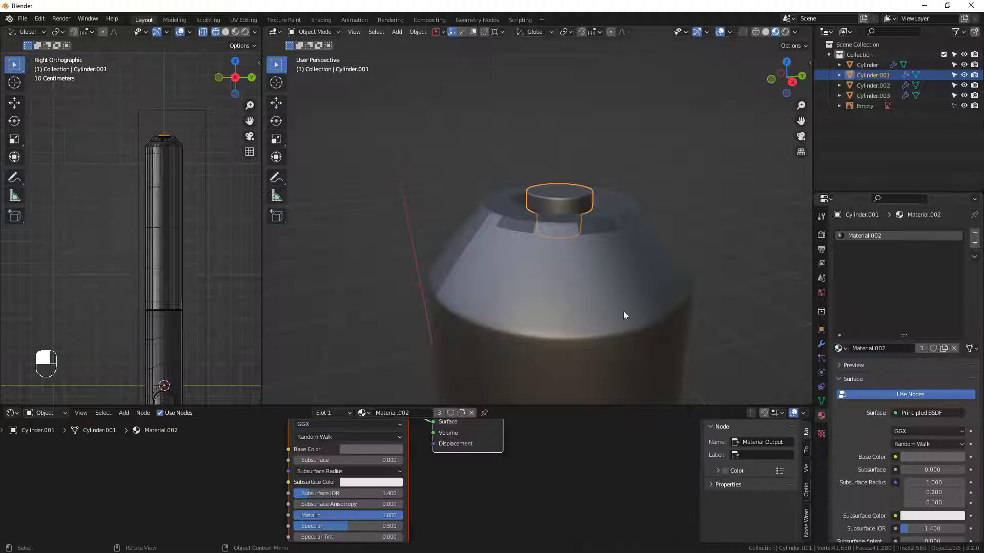
middle_click_drag(638, 278, 711, 310)
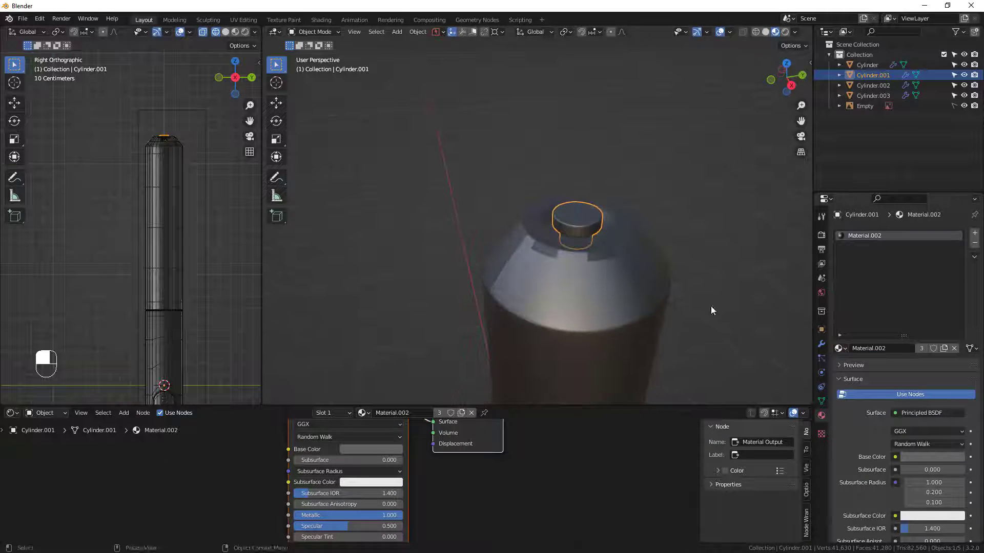
Switch the upper end button to Material.001 and check the pen's upper section from the right orthographic view.
left_click(840, 348)
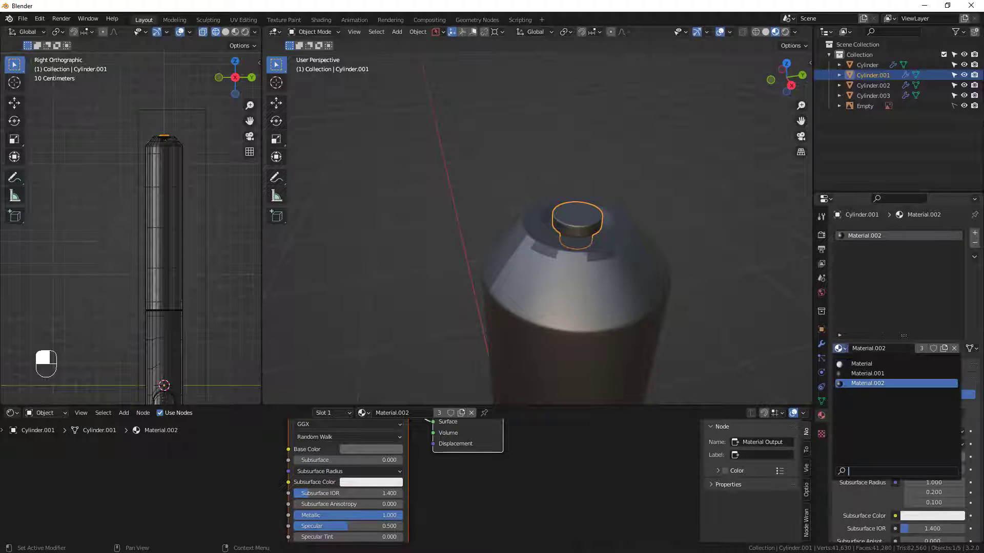
left_click(862, 374)
mouse_move(592, 284)
middle_mouse_down()
mouse_move(623, 251)
mouse_move(573, 267)
mouse_move(562, 226)
mouse_move(578, 286)
middle_mouse_up()
key("Tab")
middle_click_drag(581, 321, 691, 294)
middle_click_drag(537, 301, 545, 127, "shift")
key("Tab")
scroll(543, 228, "down", 3)
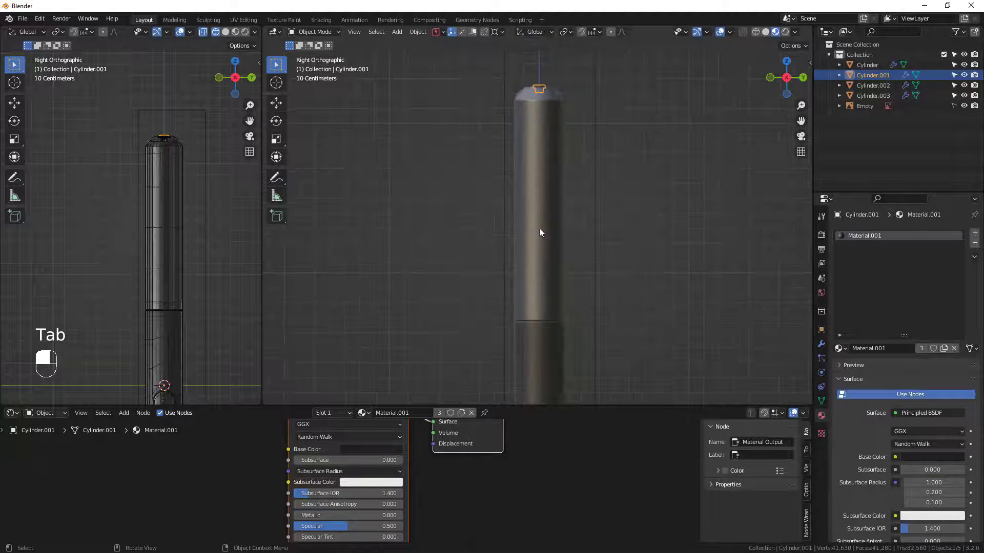
Open the mesh of the pen's main body in Edit Mode instead of the upper end button.
middle_click_drag(539, 232, 539, 260, "shift")
left_click(608, 131)
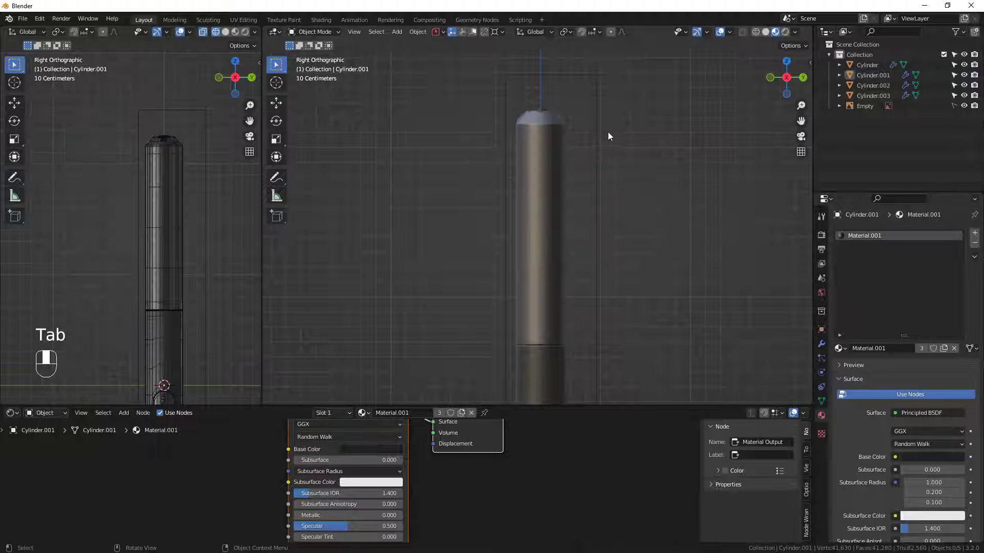
left_click(534, 162)
key("Tab")
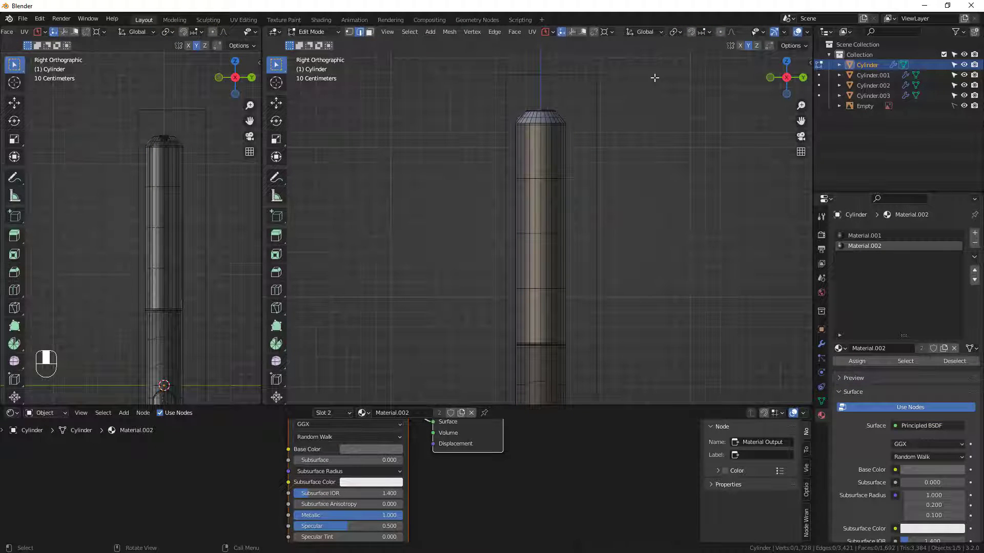
Try selecting the body's upper section without X-ray in right orthographic view, and check the selection around the mesh.
left_click_drag(654, 77, 407, 346)
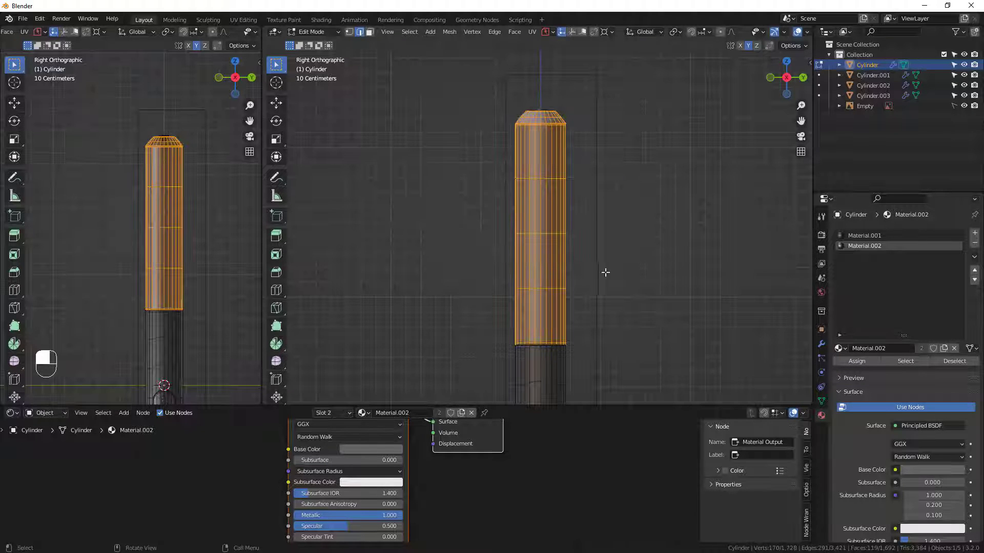
middle_click_drag(495, 257, 611, 234)
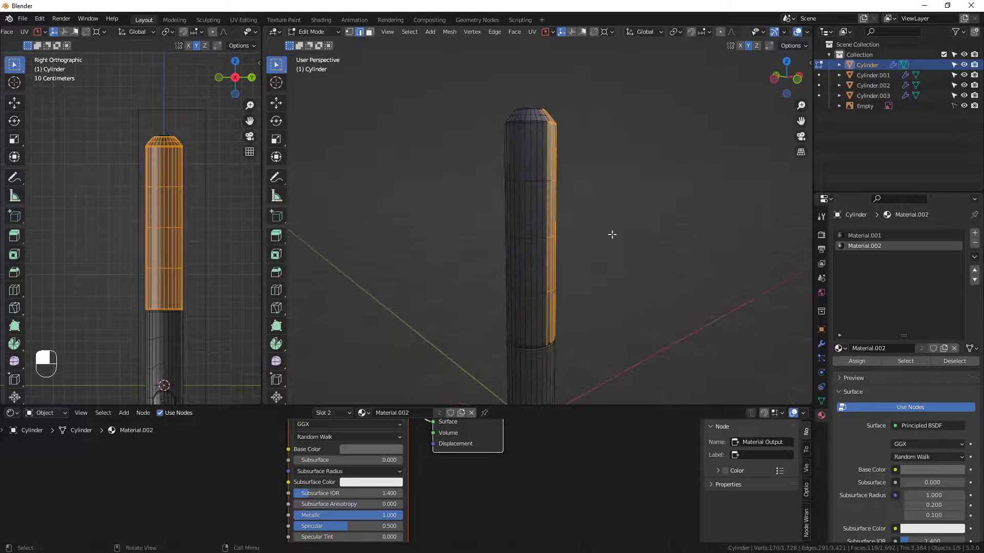
middle_click_drag(451, 244, 544, 204)
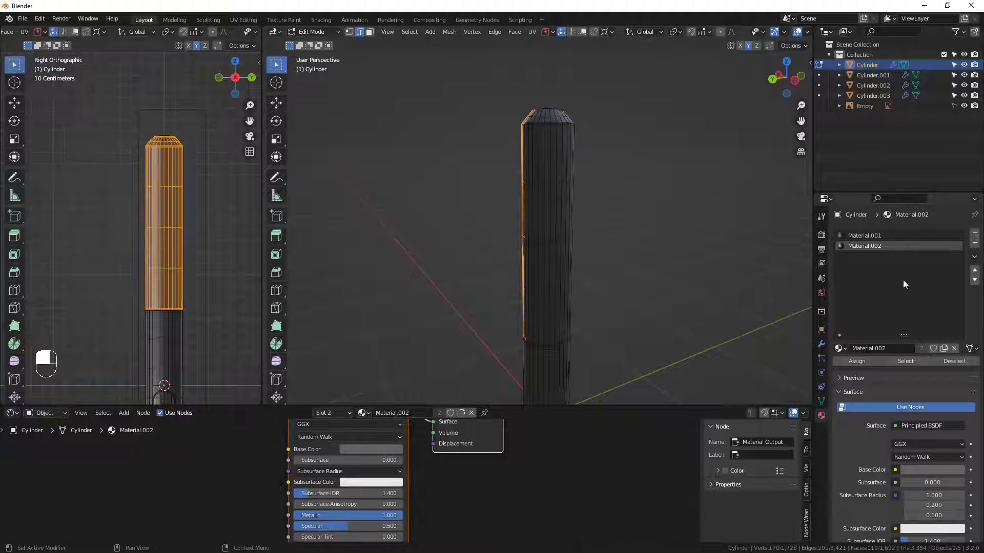
middle_click_drag(686, 286, 656, 284, "alt")
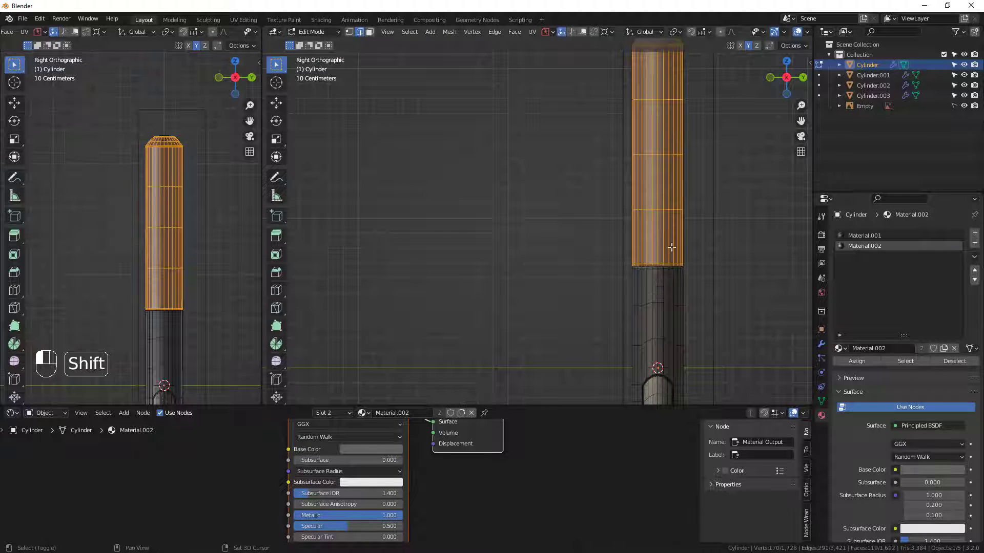
middle_click_drag(715, 171, 651, 233, "shift")
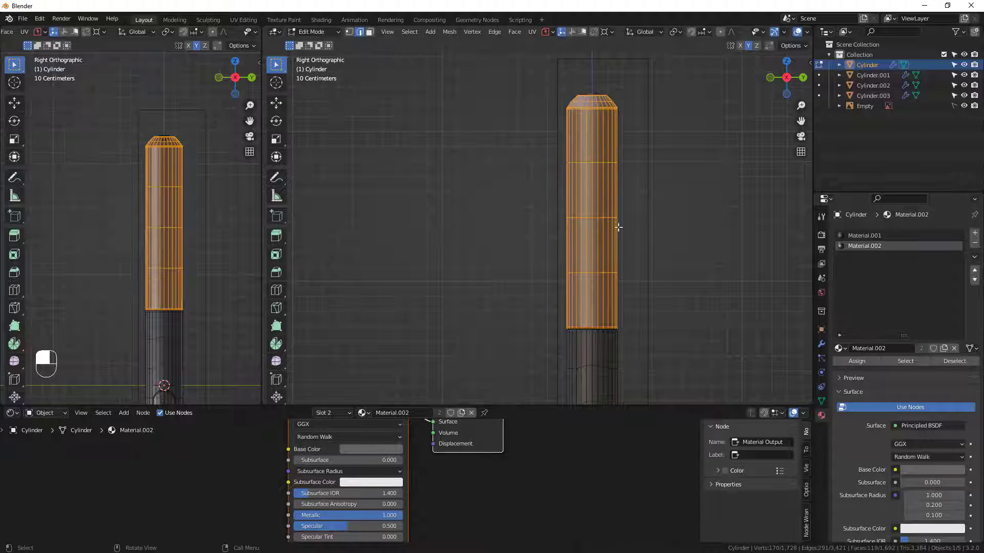
Turn on X-ray and select the body's whole upper section, front and back, down to the groove.
scroll(783, 34, "down", 3)
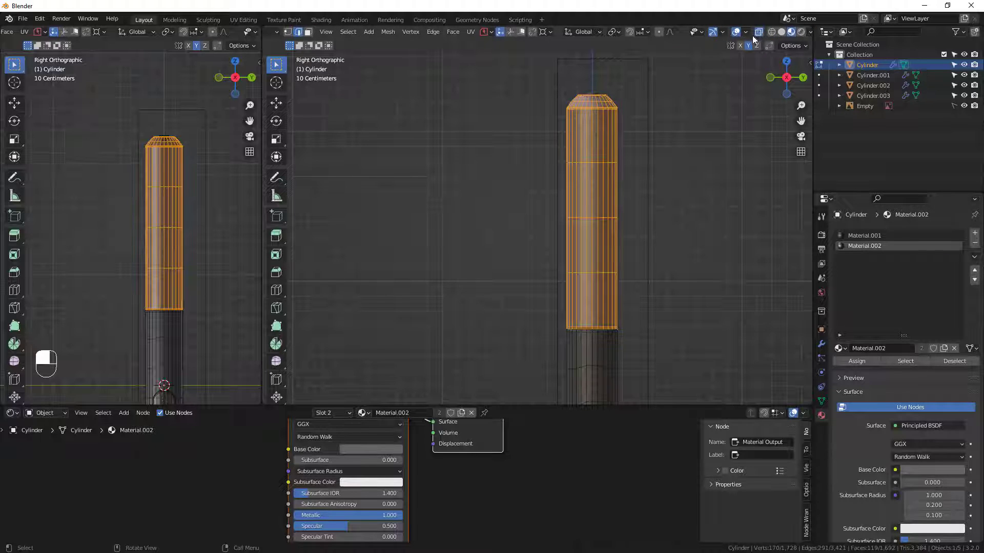
middle_click_drag(658, 147, 639, 169, "shift")
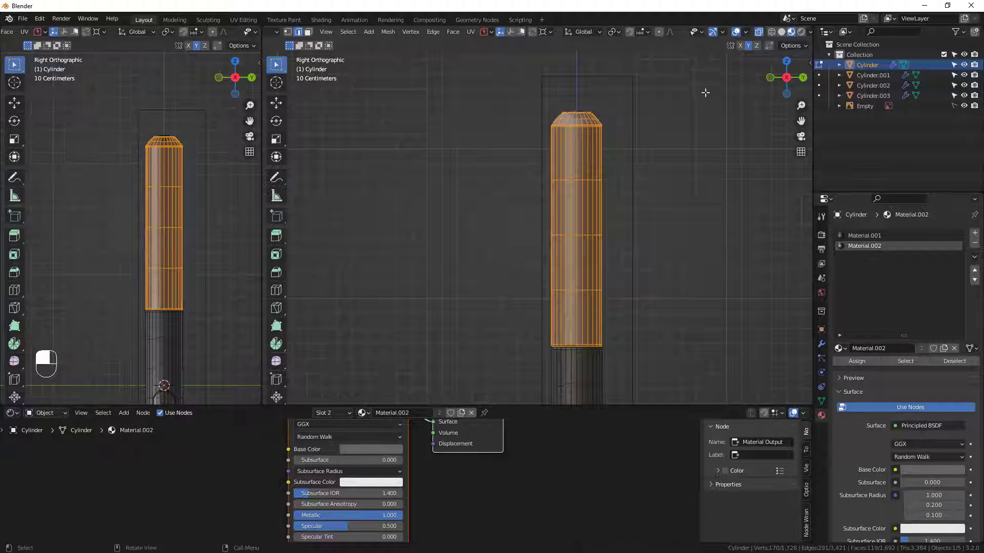
left_click_drag(704, 93, 455, 345)
scroll(562, 337, "up", 3)
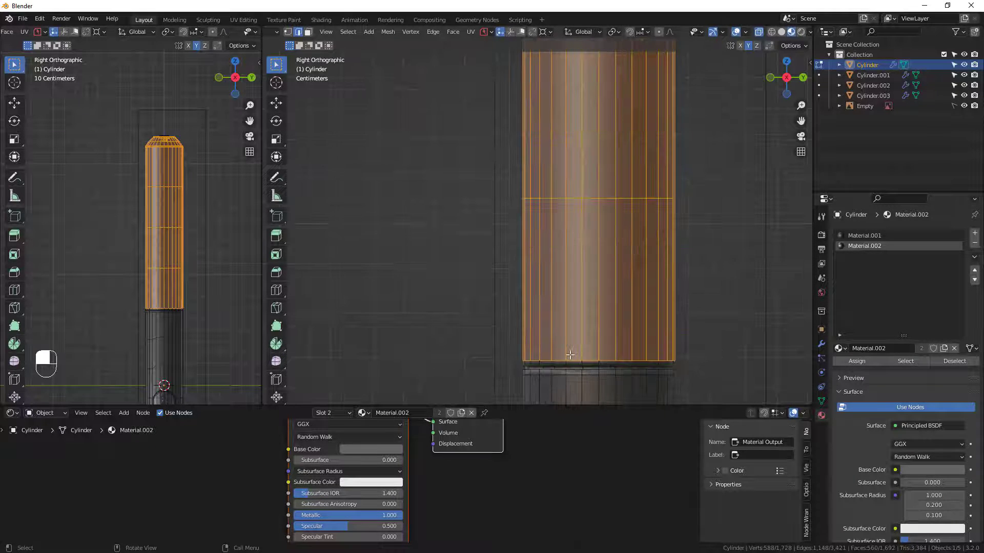
scroll(647, 156, "down", 4)
left_click_drag(653, 135, 499, 354)
Try adding the edge loop just below the upper section to the selection, and undo the attempt.
scroll(534, 371, "up", 7)
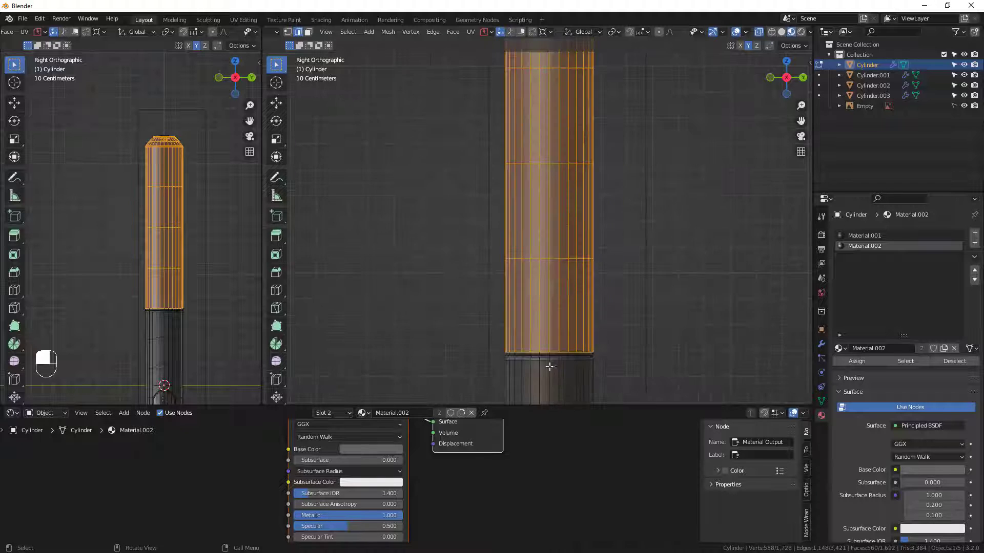
scroll(605, 255, "up", 5)
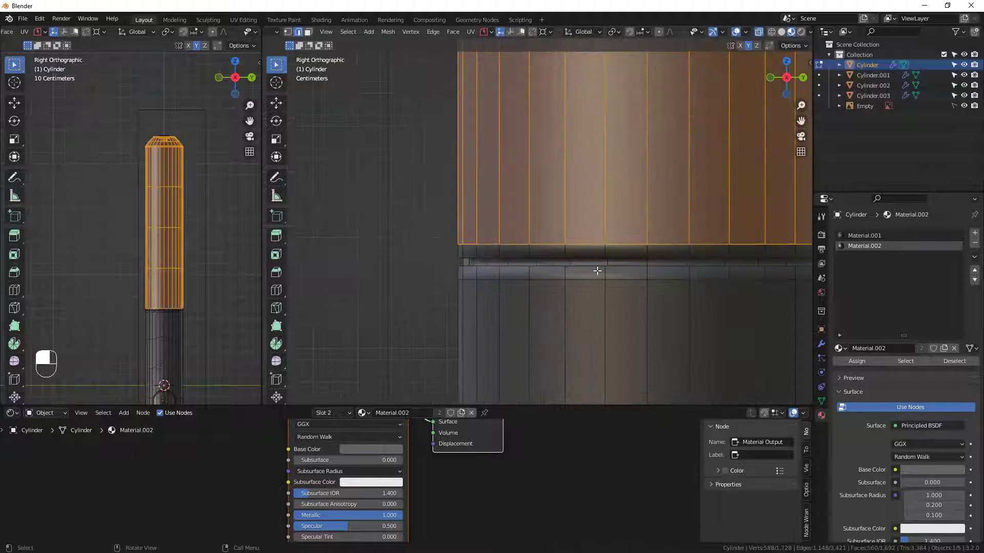
left_click(606, 252, "alt+shift")
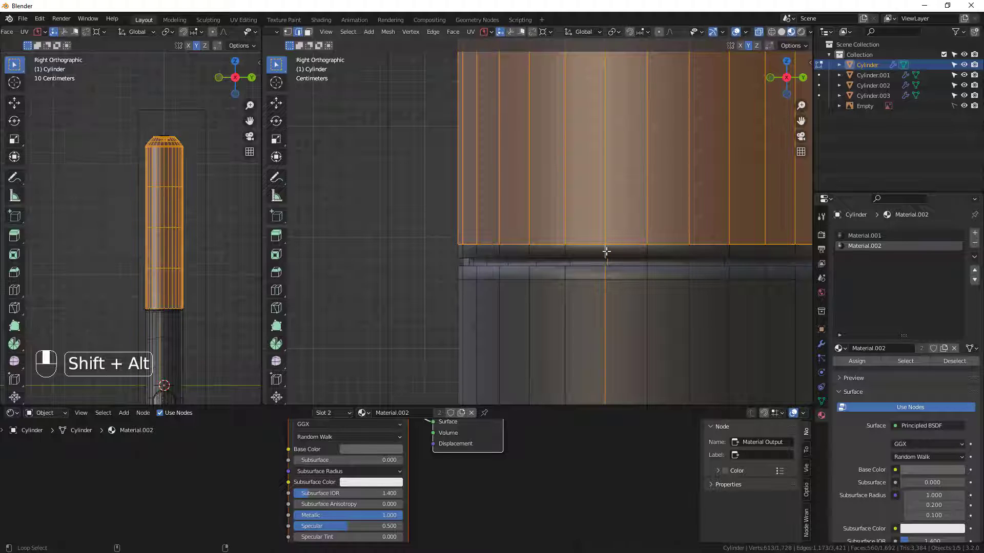
left_click(607, 255, "ctrl")
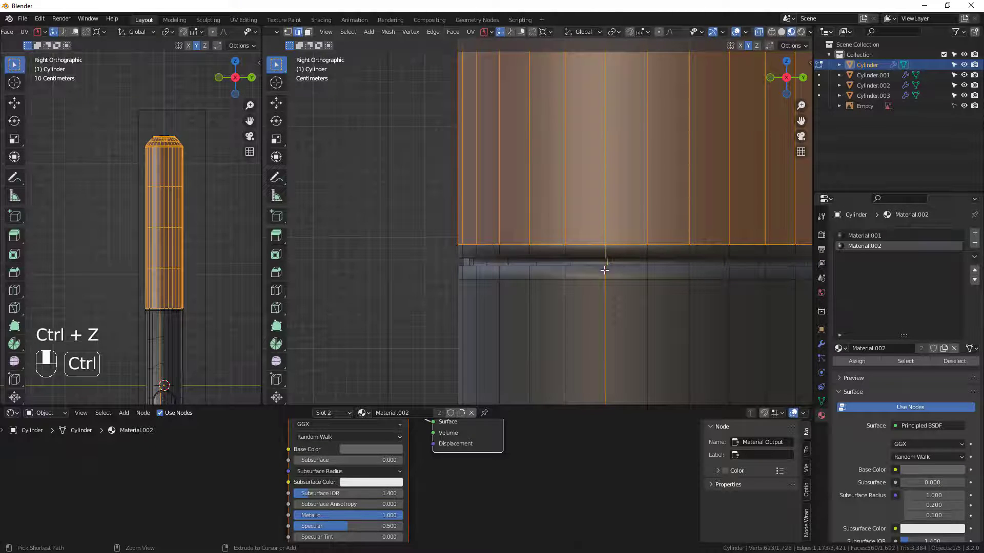
key("ctrl+z")
Add the narrow face loop at the groove to the upper section's selection in face mode and assign Material.002 to it.
key("3")
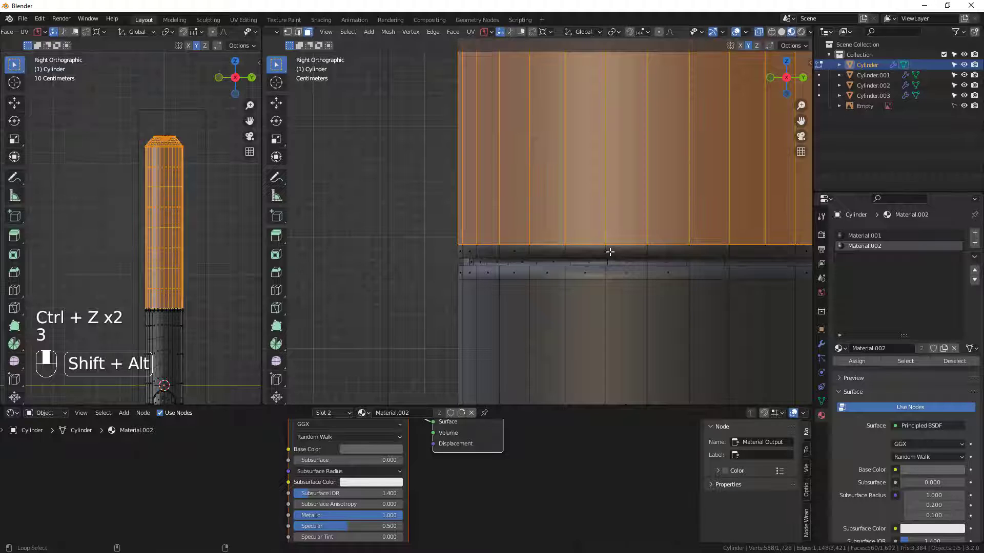
left_click(608, 259, "alt+shift")
scroll(602, 252, "down", 6)
middle_click_drag(603, 248, 751, 254)
middle_click_drag(628, 175, 619, 225, "shift")
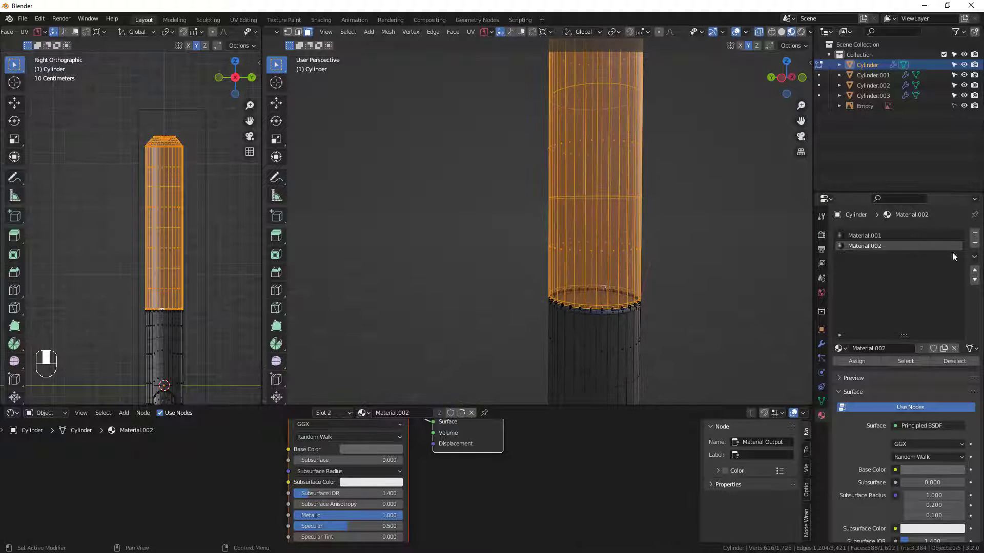
left_click(856, 360)
scroll(584, 241, "down", 3)
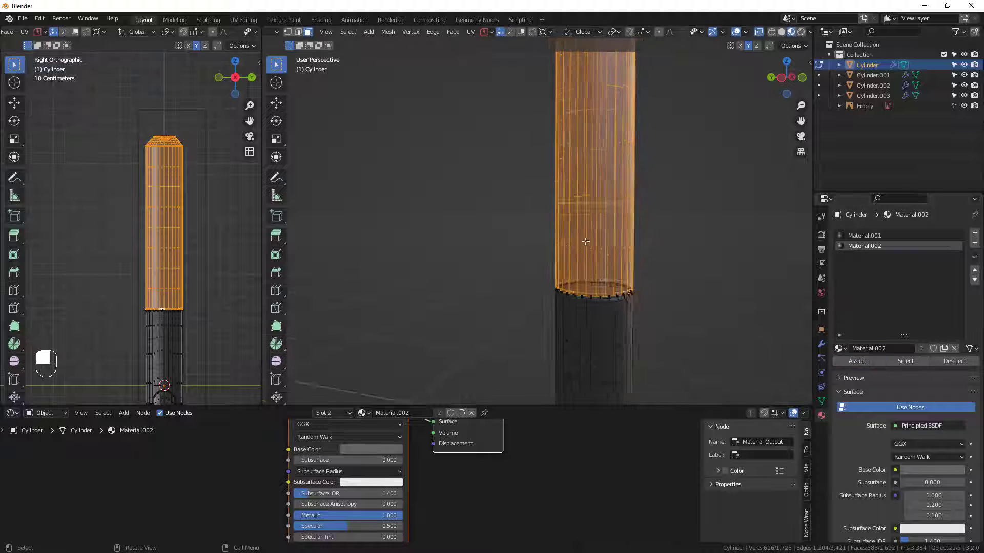
Deselect the faces, turn off X-ray and return the pen body to Object Mode.
left_click(681, 257)
middle_click_drag(681, 257, 631, 242)
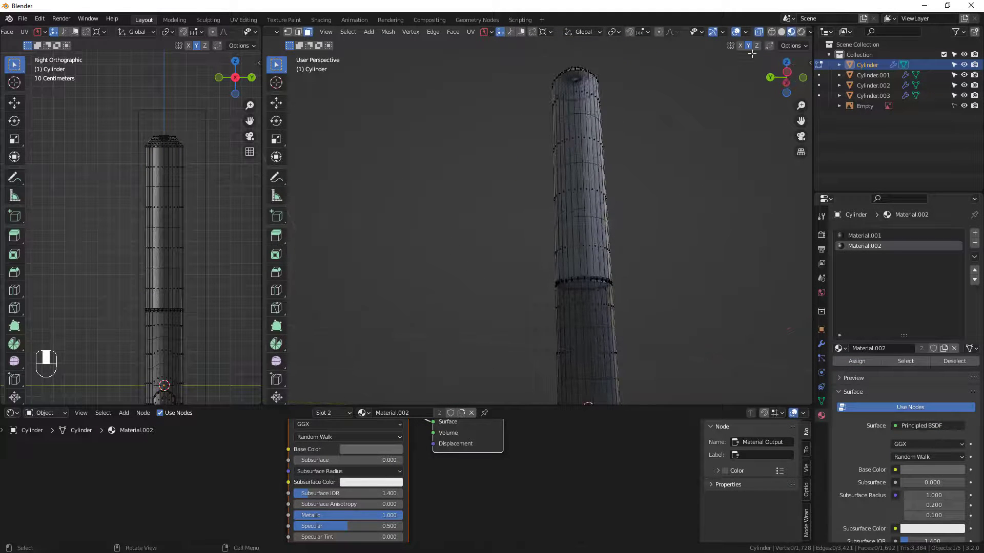
left_click(758, 31)
mouse_move(644, 193)
middle_mouse_down()
mouse_move(753, 182)
mouse_move(560, 307)
mouse_move(594, 174)
mouse_move(641, 220)
mouse_move(560, 292)
mouse_move(398, 263)
mouse_move(780, 188)
mouse_move(711, 222)
mouse_move(674, 226)
mouse_move(687, 210)
mouse_move(683, 244)
mouse_move(654, 242)
mouse_move(684, 200)
mouse_move(637, 257)
mouse_move(647, 281)
middle_mouse_up()
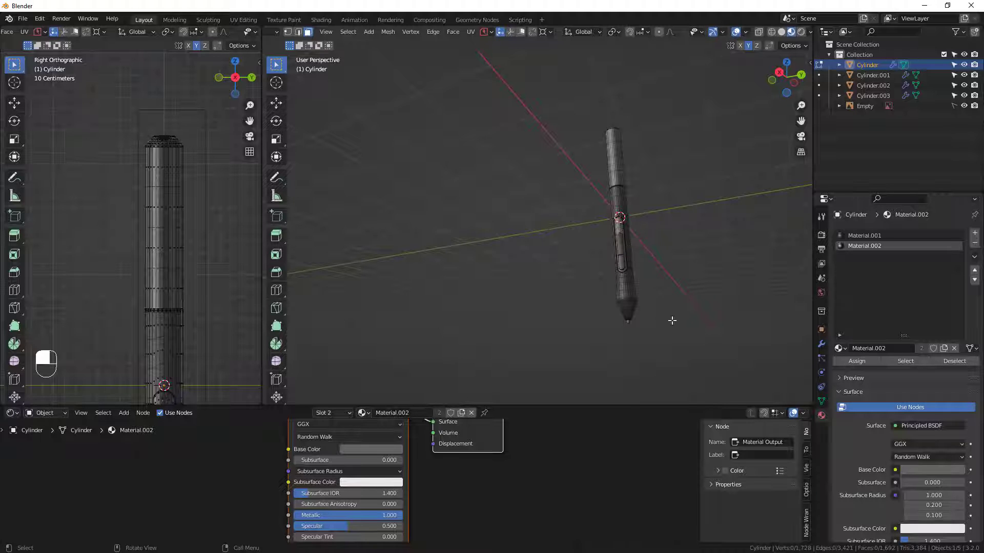
middle_click_drag(672, 320, 651, 275)
key("Tab")
Turn on the Face Orientation overlay in the large viewport with the pen's tip in view.
scroll(649, 318, "up", 3)
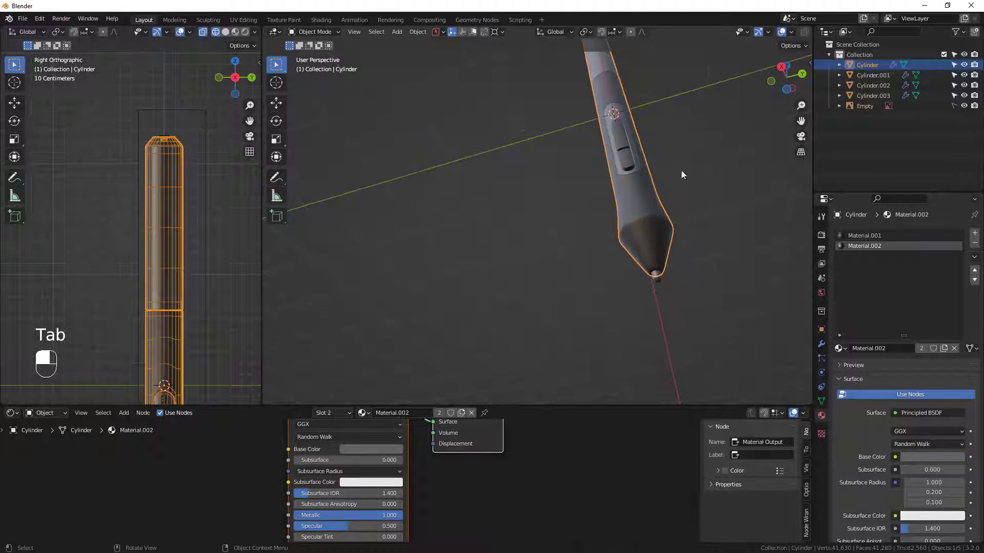
middle_click_drag(681, 175, 703, 212)
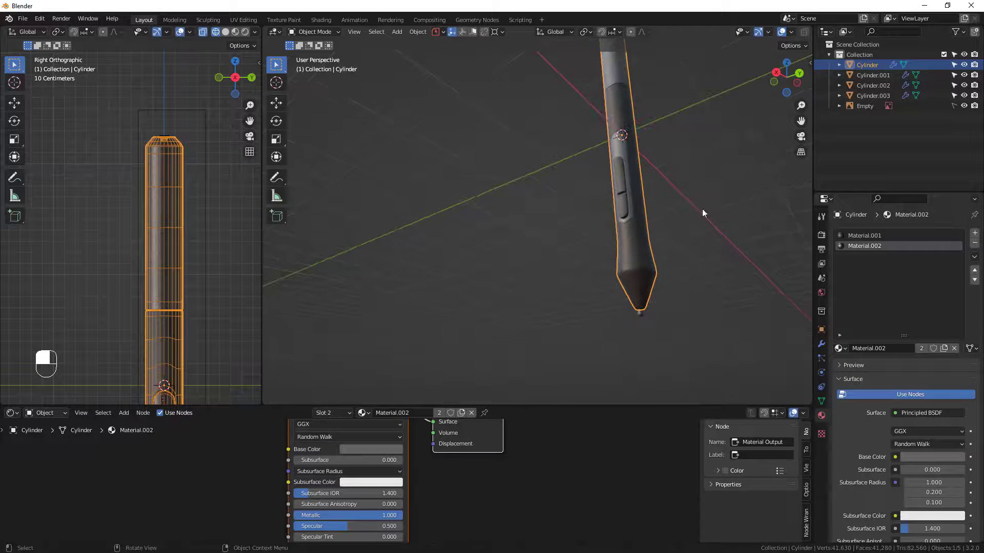
scroll(775, 32, "down", 2)
left_click(730, 31)
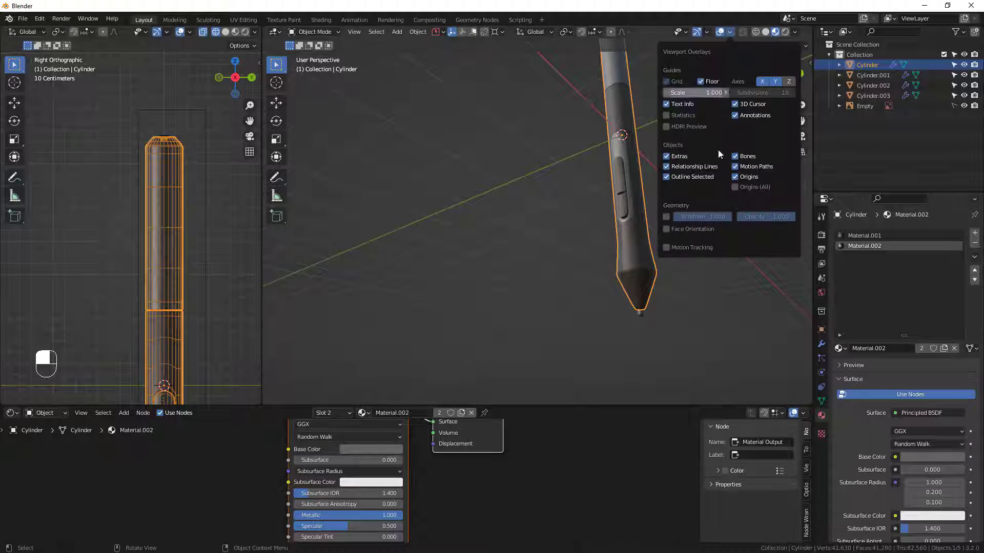
left_click(667, 229)
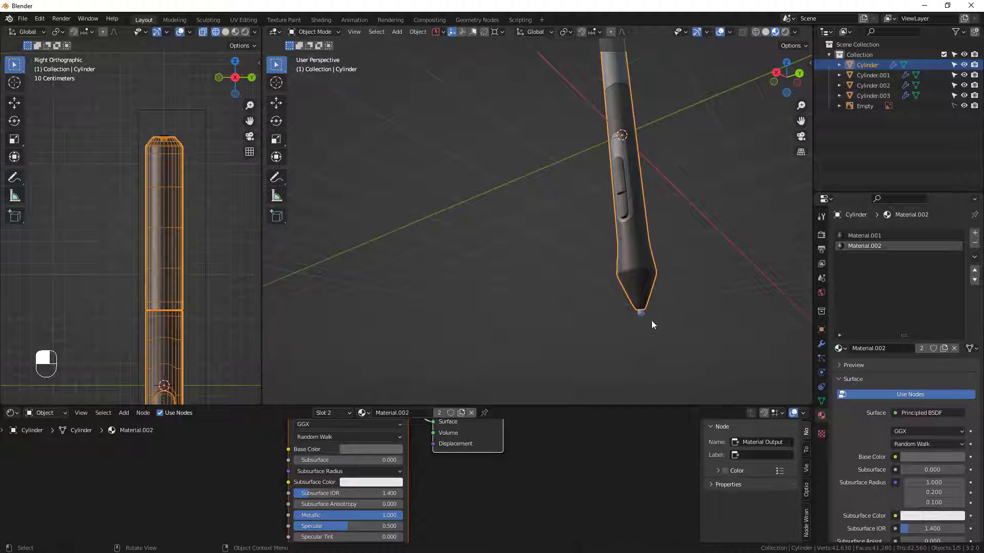
Select all of the nib's mesh in Edit Mode and recalculate its normals to the outside.
scroll(652, 312, "up", 2)
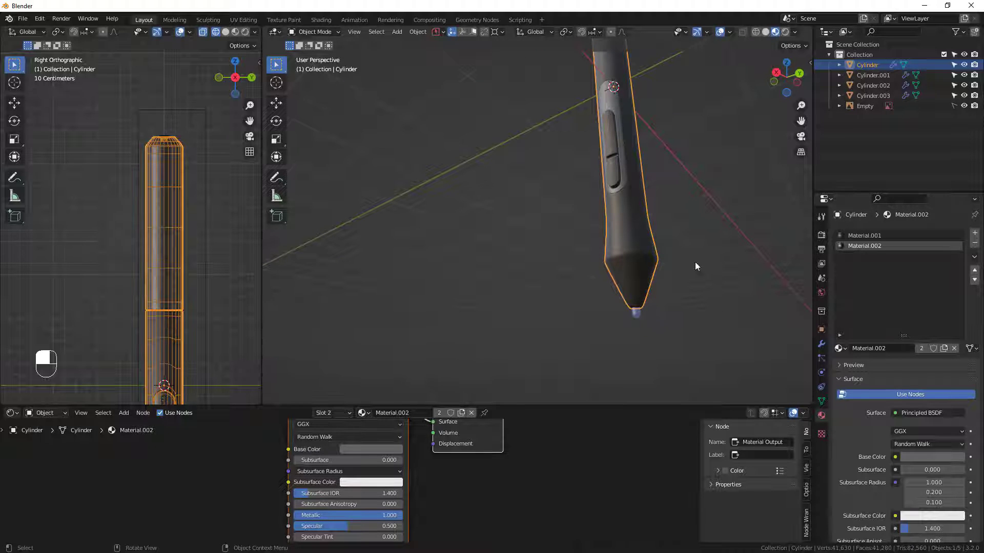
scroll(635, 312, "up", 2)
left_click(683, 322)
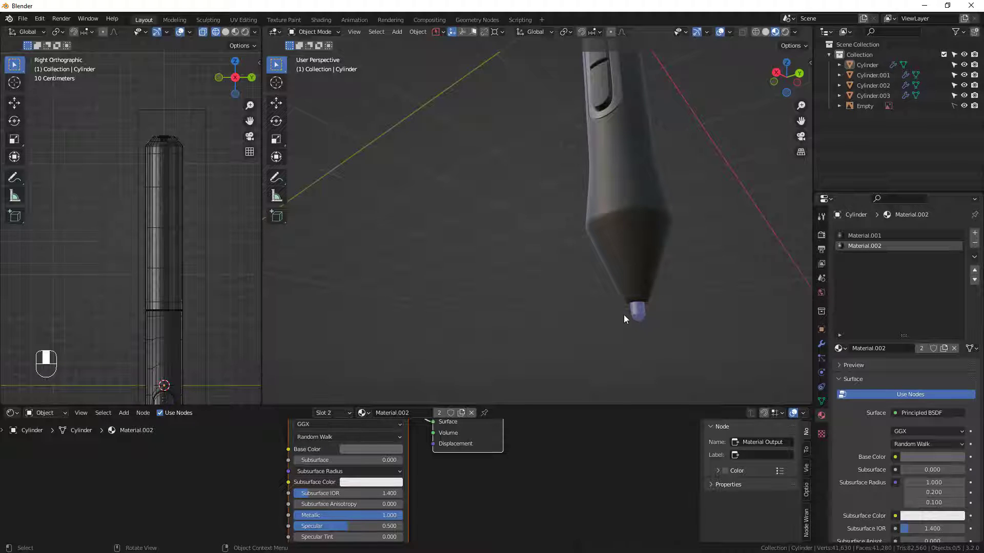
left_click(638, 312)
scroll(638, 309, "up", 3)
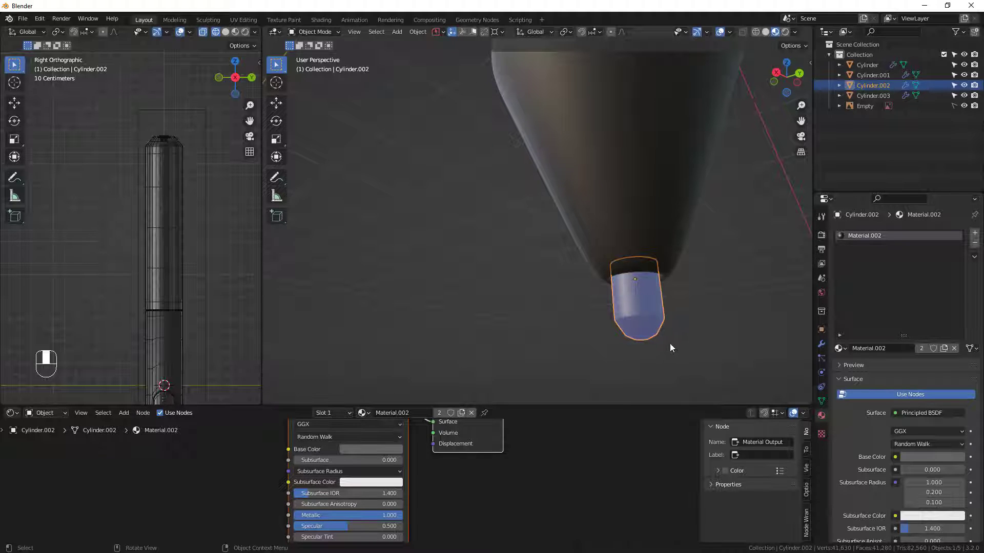
key("Tab")
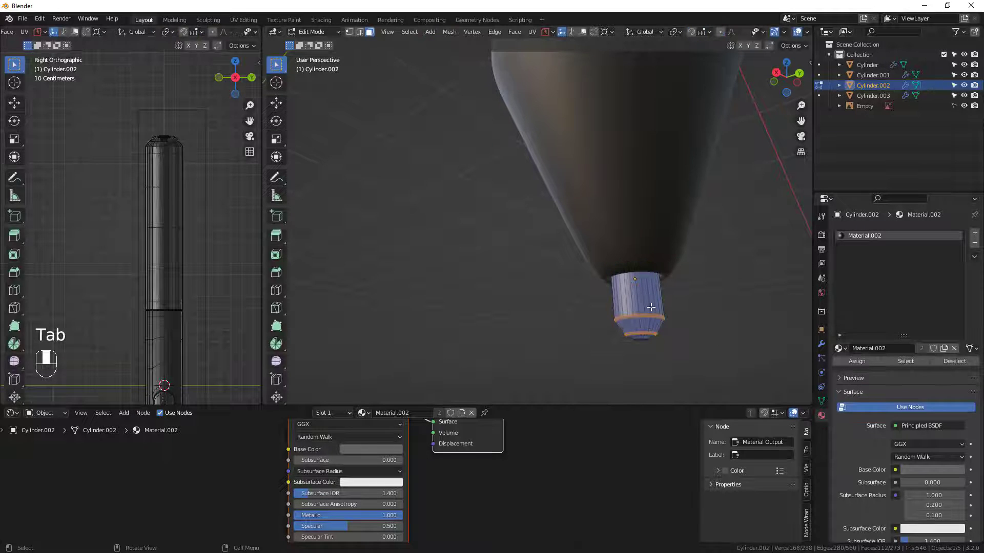
key("a")
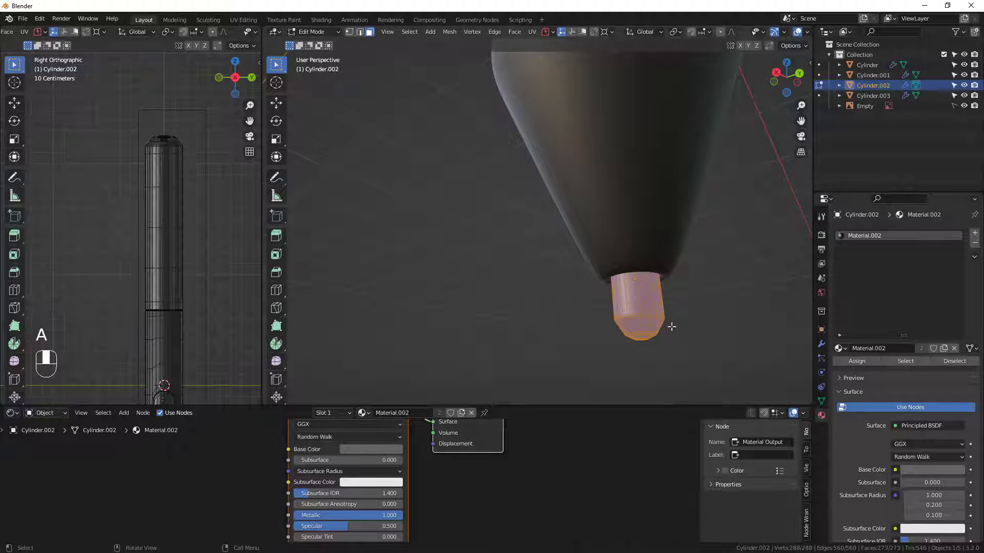
key("shift")
key("shift+n")
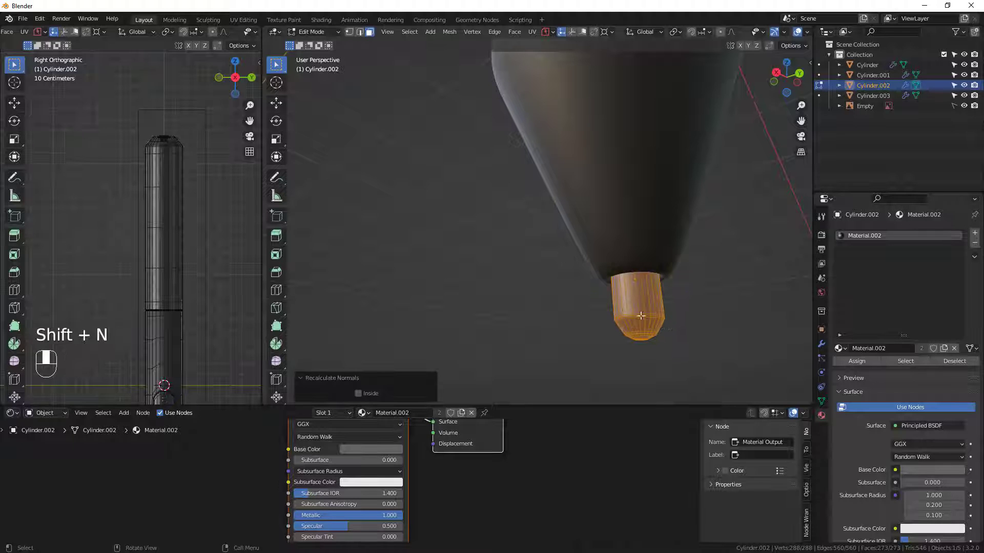
left_click(684, 298)
scroll(631, 306, "down", 8)
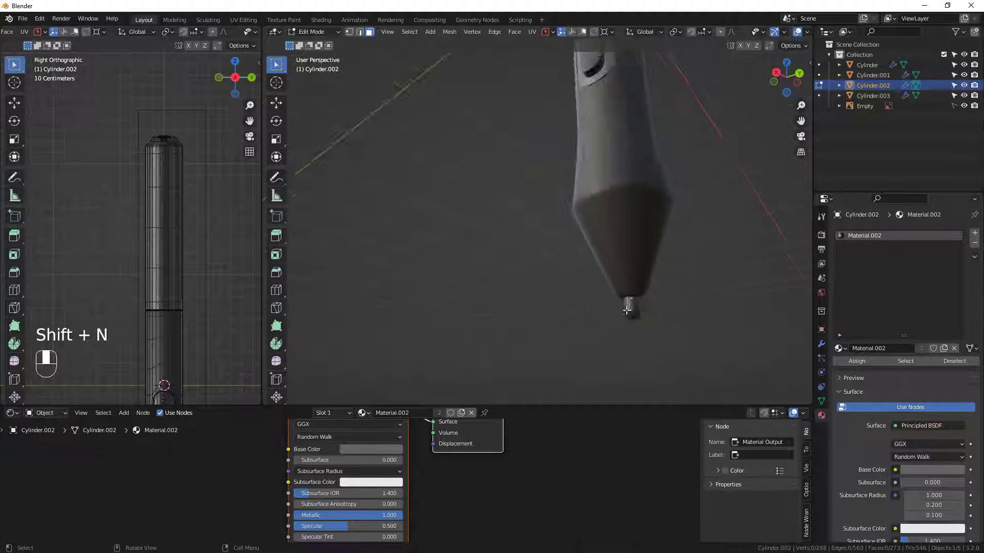
Recalculate the normals of the small round upper end button to the outside, and check the whole pen in Object Mode.
middle_click_drag(631, 303, 597, 394, "shift")
scroll(579, 281, "up", 4)
middle_click_drag(588, 242, 549, 375)
scroll(620, 226, "up", 4)
key("Tab")
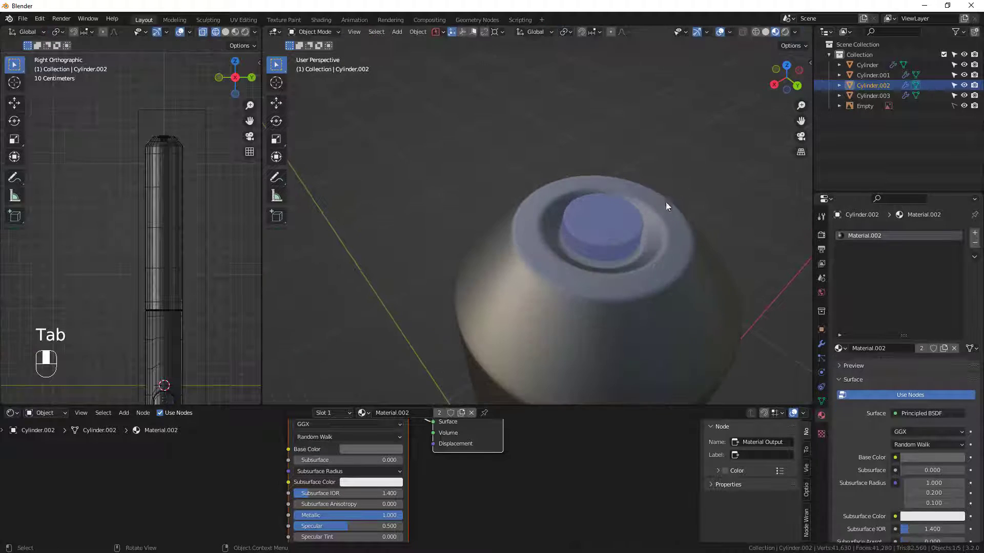
left_click(623, 225)
key("Tab")
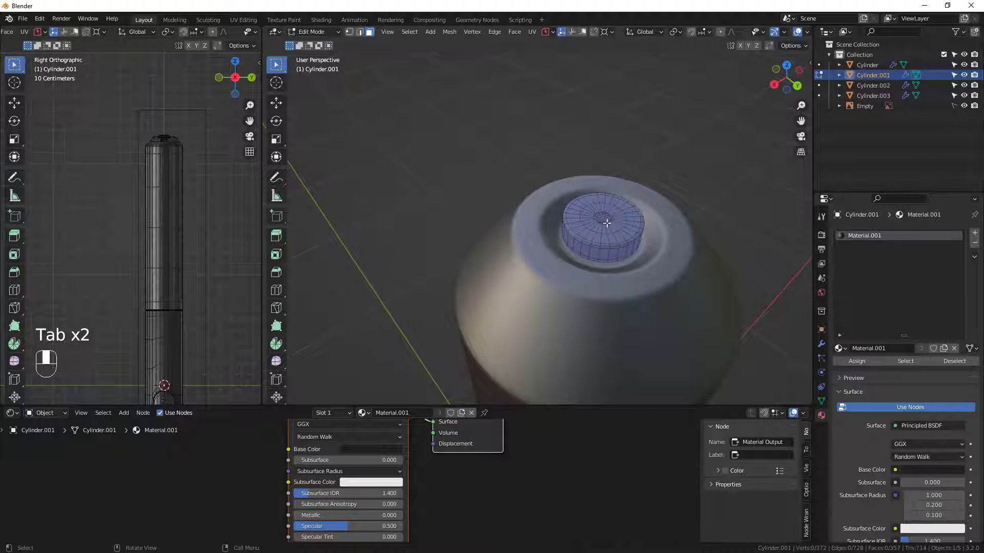
key("a")
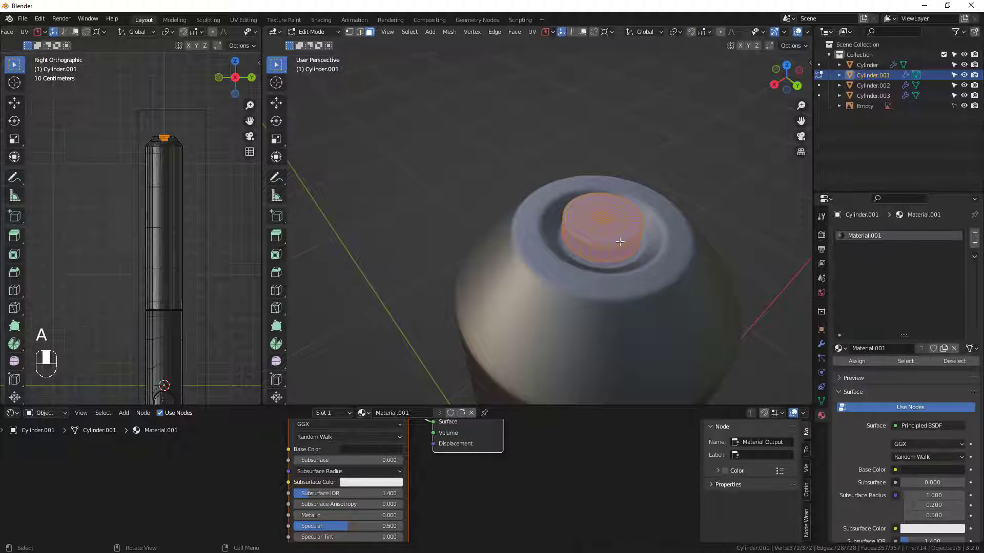
key("shift")
key("shift+n")
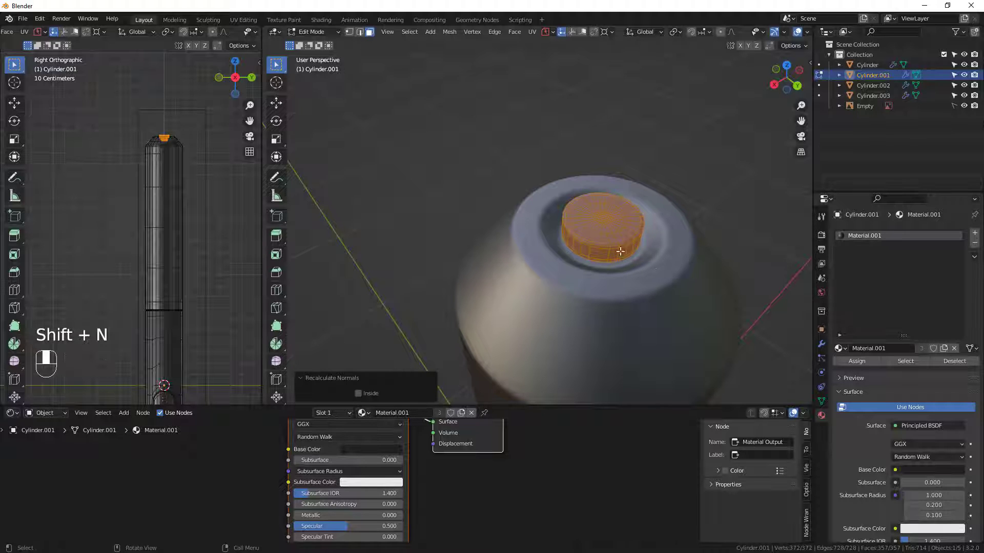
key("Tab")
middle_click_drag(599, 256, 620, 265)
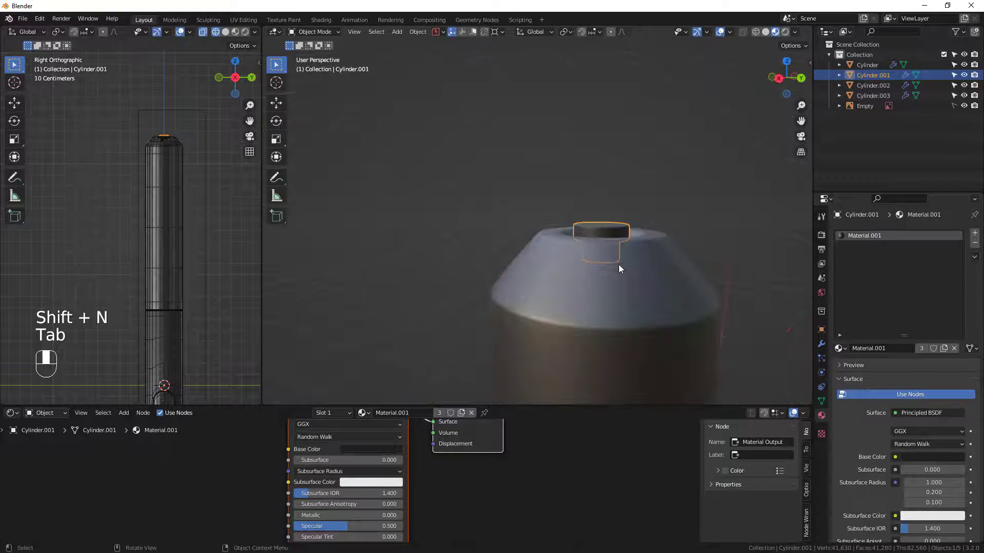
middle_click_drag(602, 319, 514, 277, "shift")
scroll(570, 242, "down", 12)
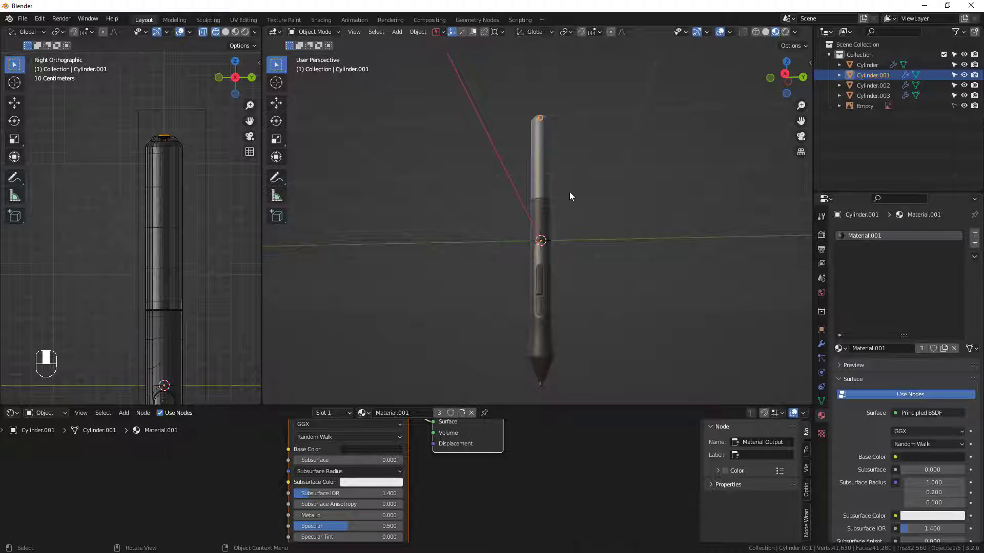